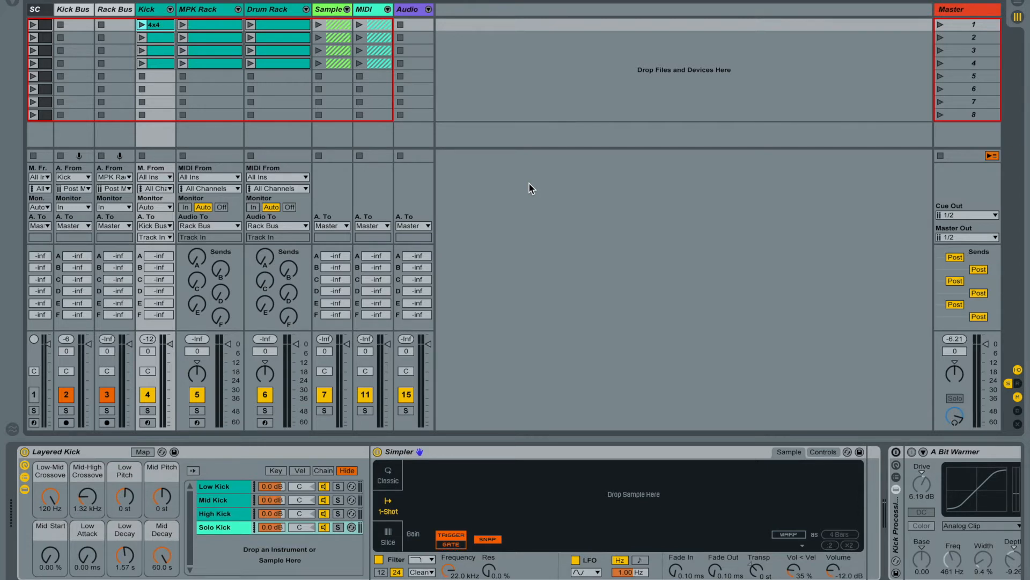
- Examine the MIDI notes of the 4x4 clip on the Kick track and return to the track's devices
double_click(161, 28)
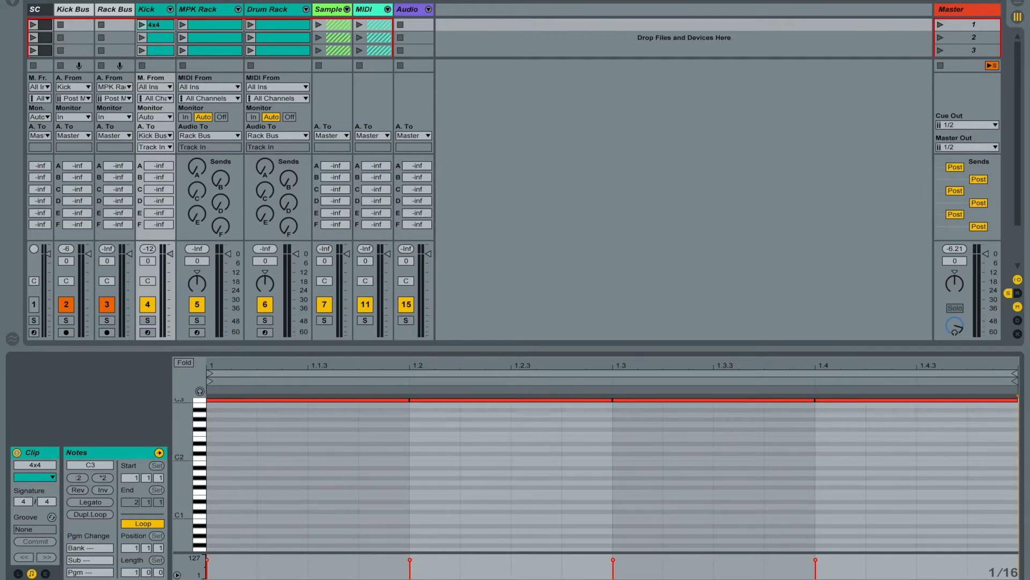
key(shift+Tab)
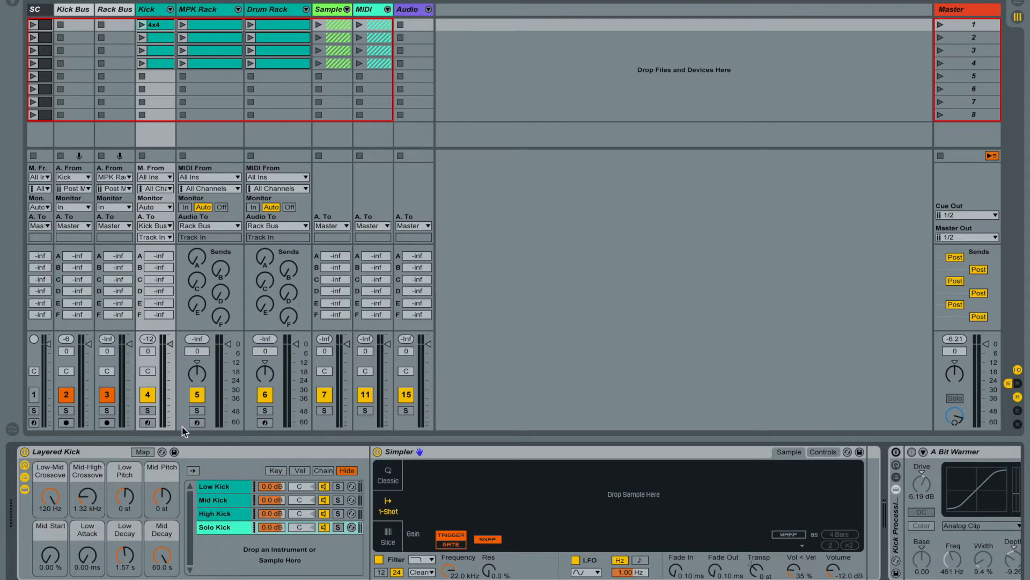
- Audition the kick samples in the SAMPLES place, from AT_DH3_KICK_001.wav onward, and select AT_DH3_KICK_002.wav
click(14, 5)
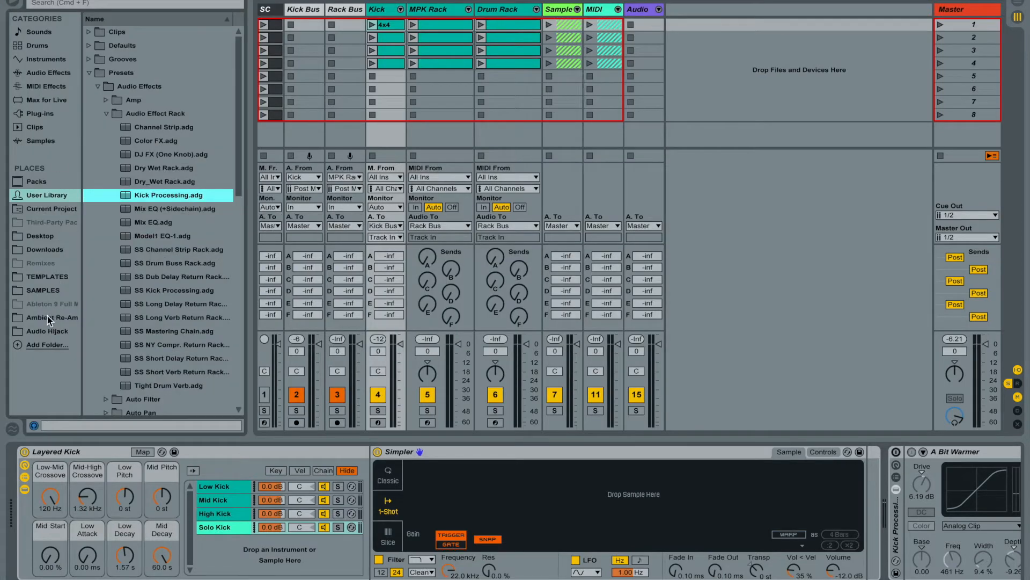
click(44, 290)
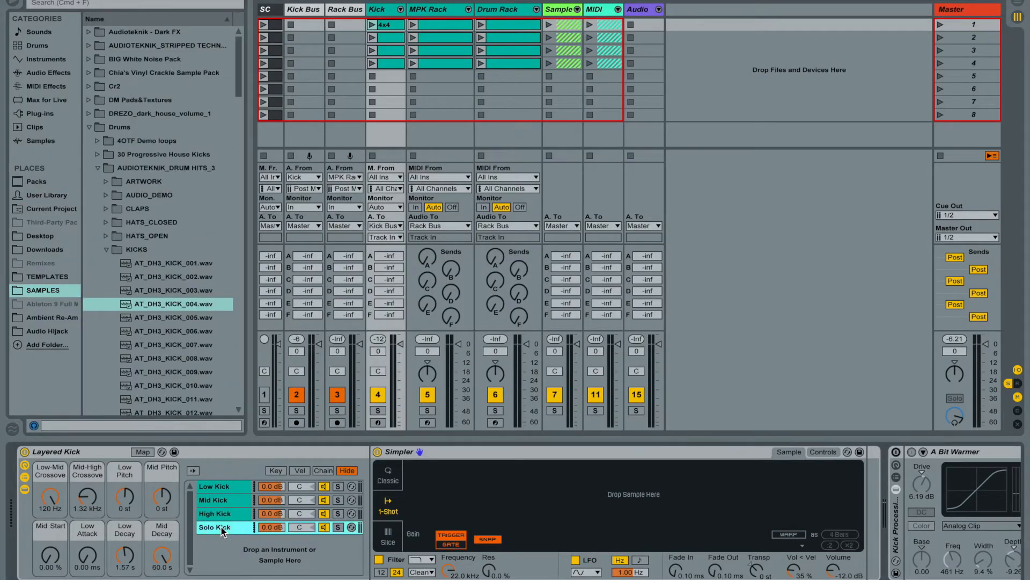
click(161, 266)
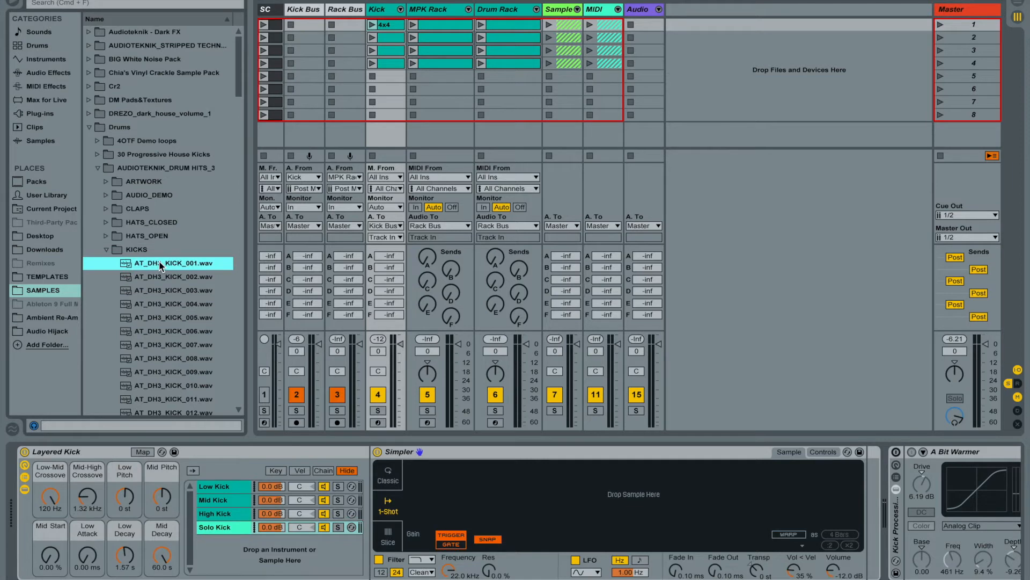
key(Down)
key(Down)
key(Up)
key(Down)
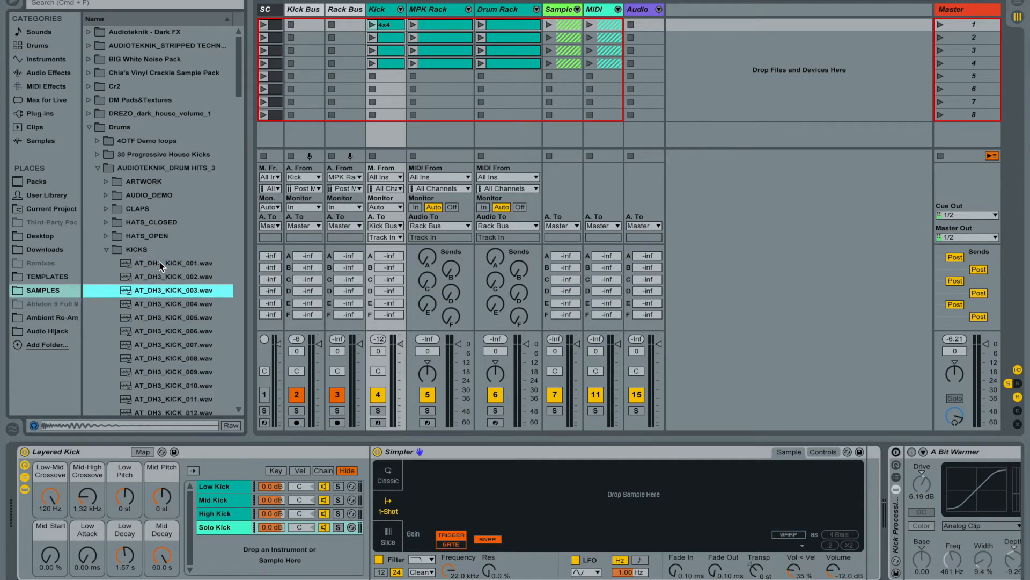
key(Up)
key(Down)
key(Down)
key(Down)
key(Down)
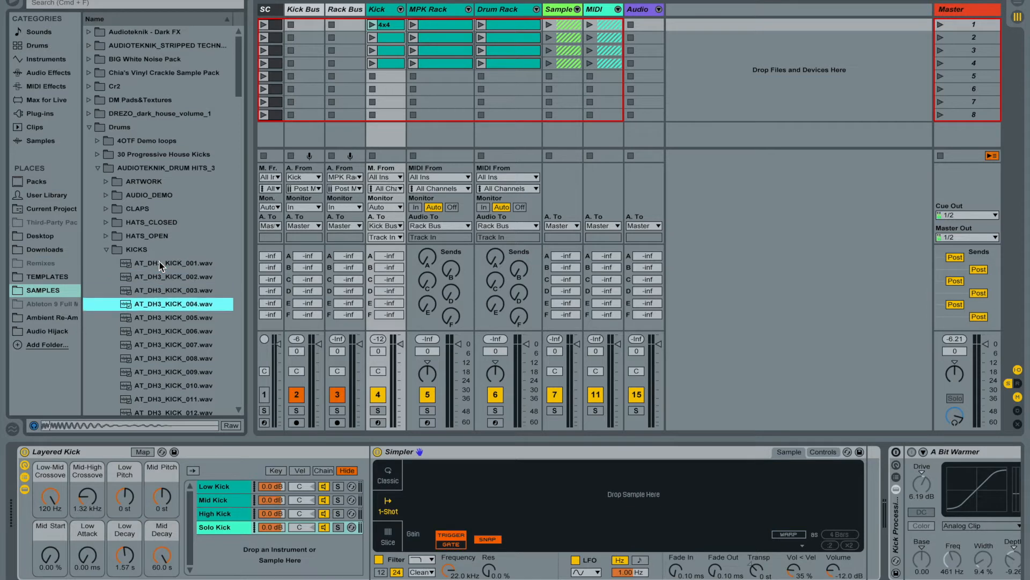
key(Down)
key(Down)
key(Down)
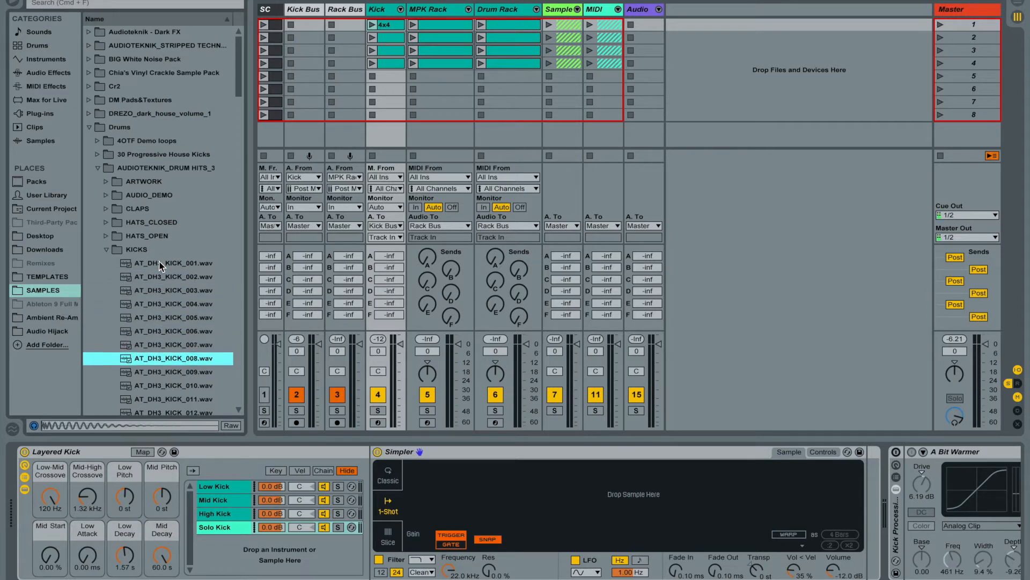
click(176, 264)
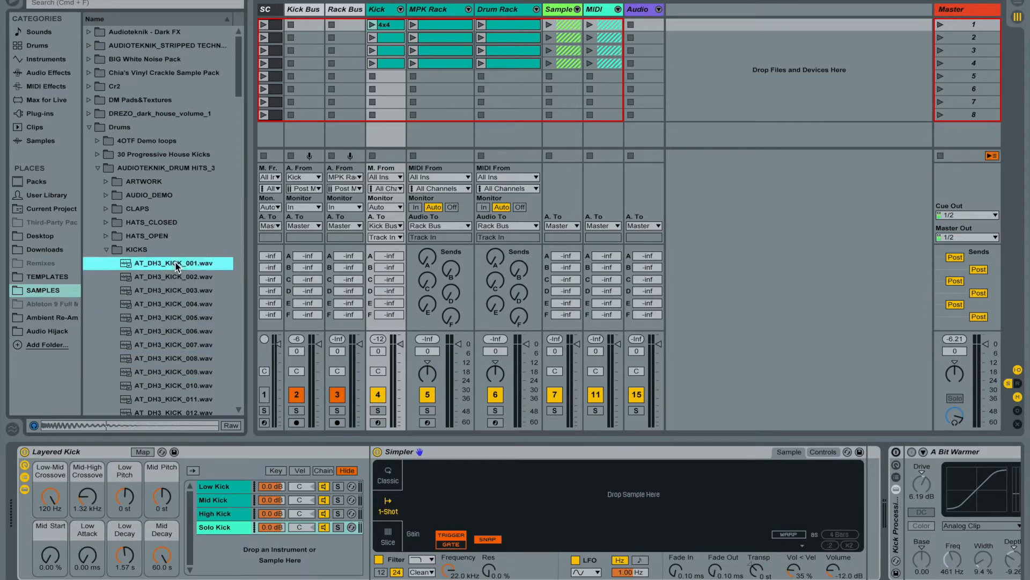
key(Down)
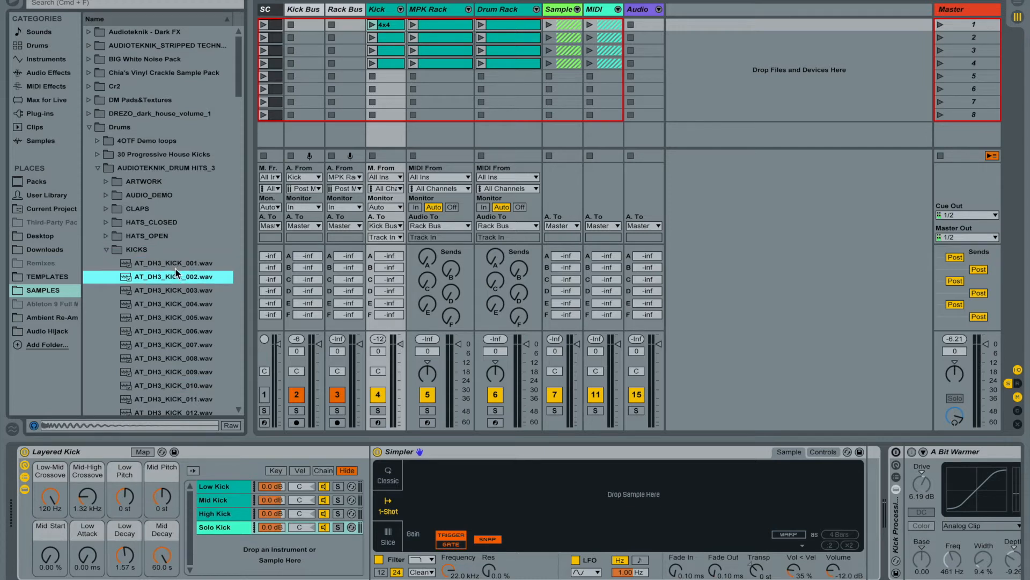
- Load AT_DH3_KICK_002.wav into the Solo Kick chain's Simpler and set its Fade Out to 118 ms while the 4x4 clip plays
drag(176, 278, 465, 481)
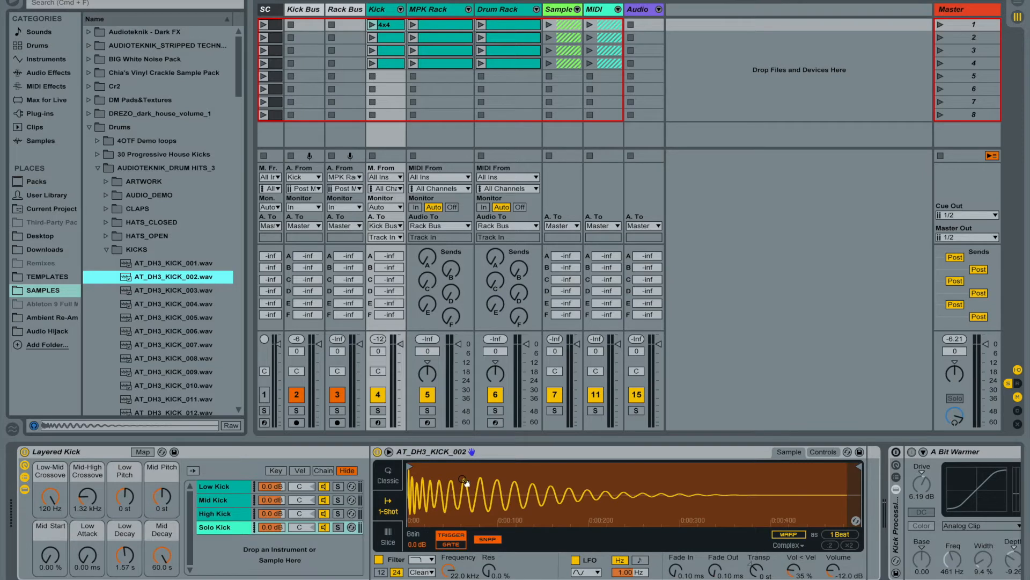
click(372, 26)
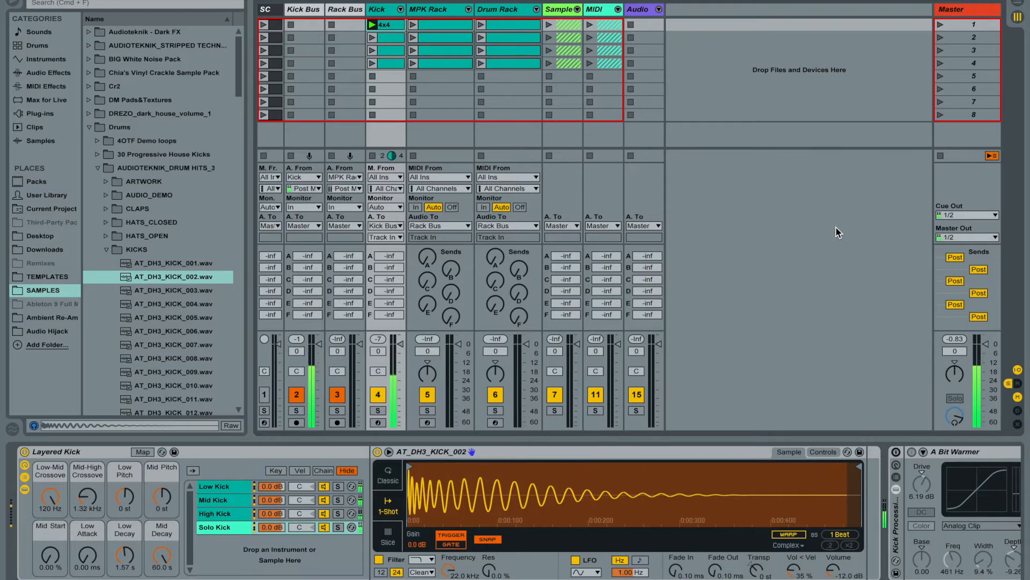
drag(716, 570, 715, 537)
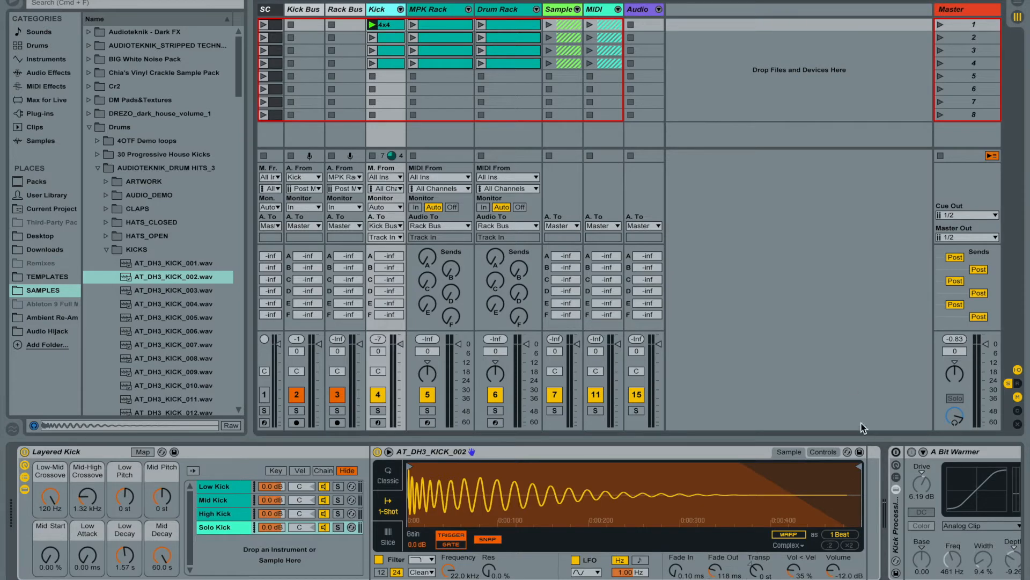
- Examine the Kick Processing rack's saturator, EQ Eight, Compressor and Limiter, and the Layered Kick rack before it
scroll(881, 531, right, 10)
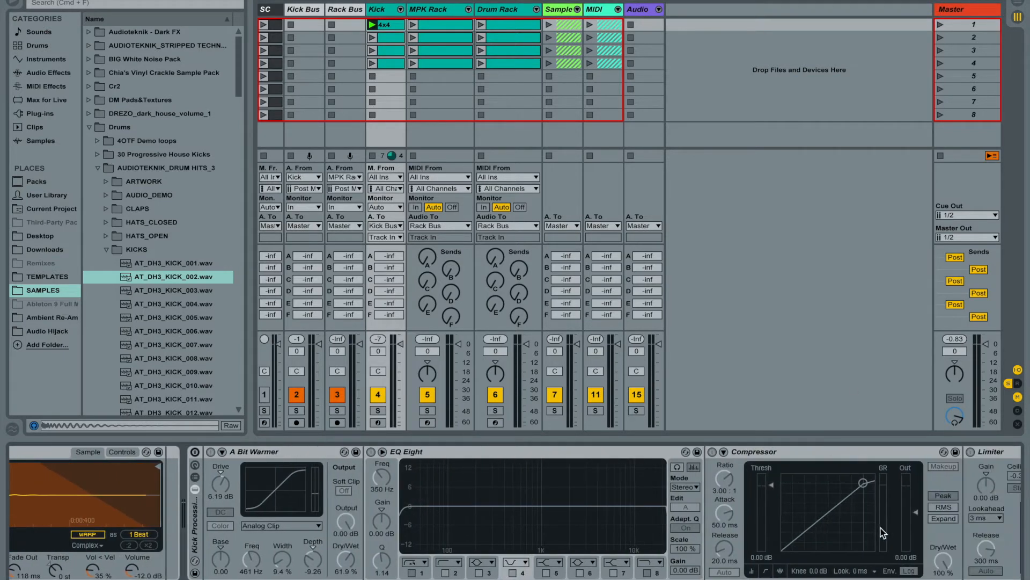
click(193, 521)
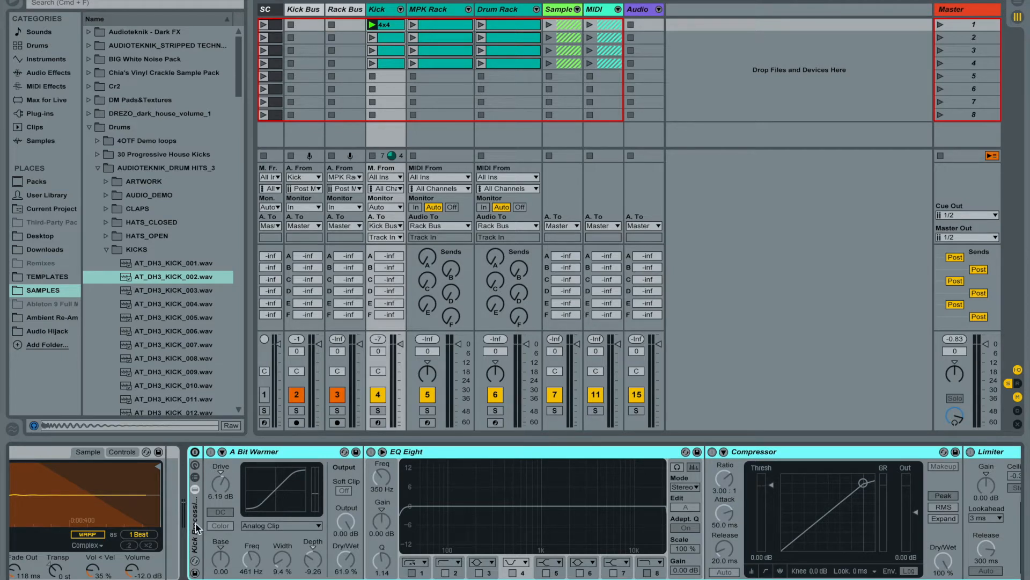
scroll(294, 526, right, 5)
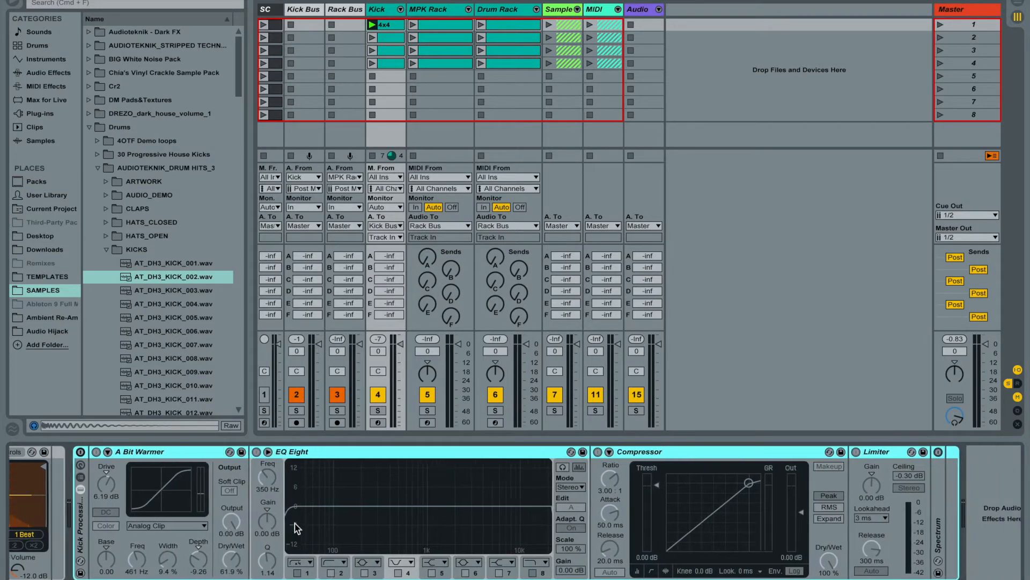
scroll(294, 523, left, 2)
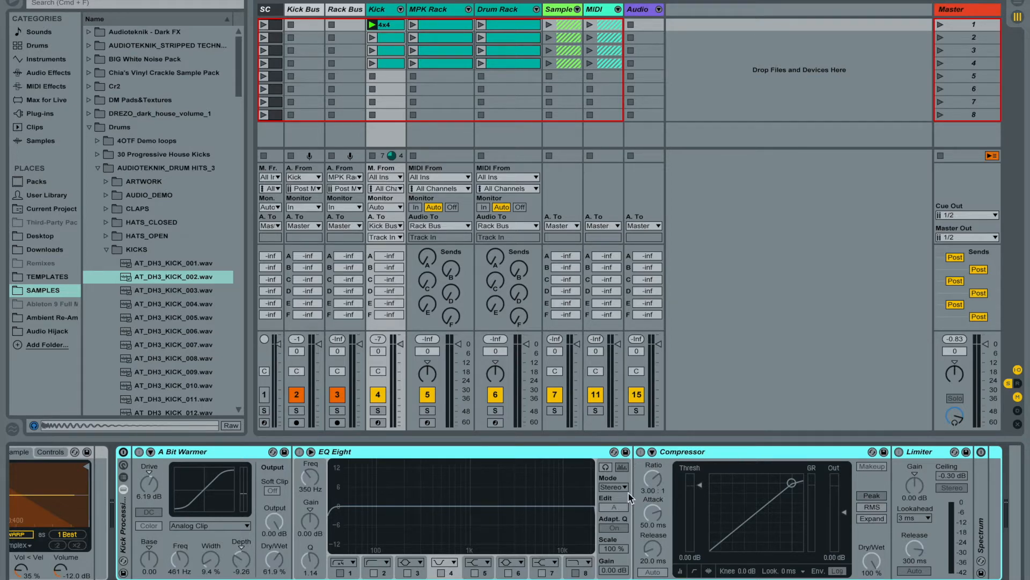
scroll(629, 492, left, 10)
scroll(629, 492, left, 3)
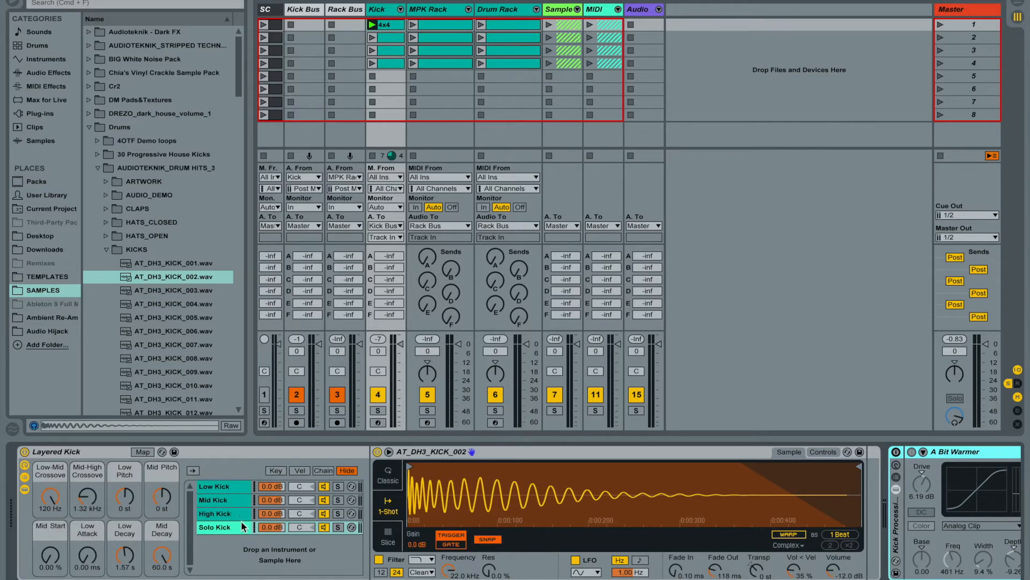
scroll(990, 488, right, 15)
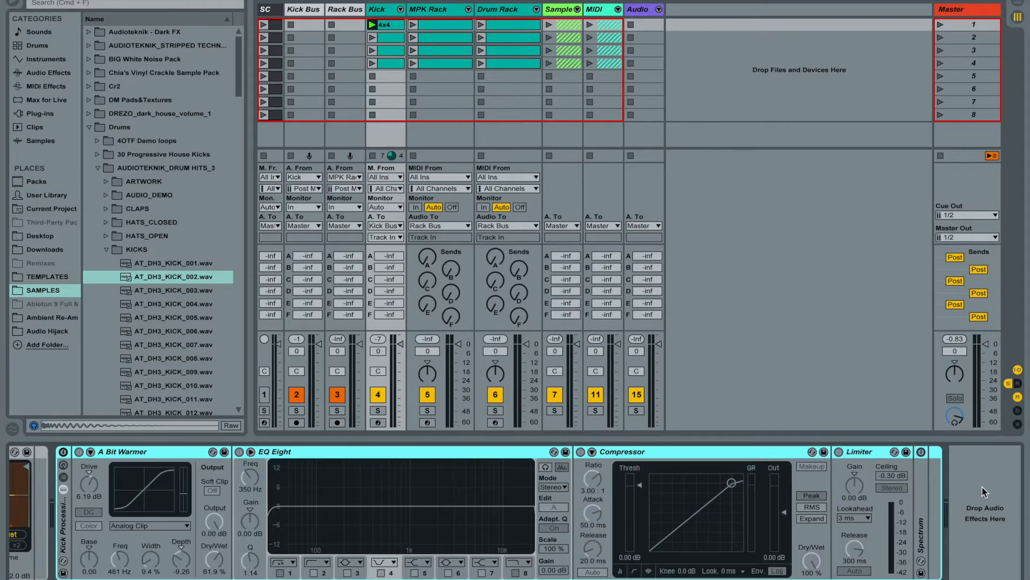
scroll(982, 501, left, 15)
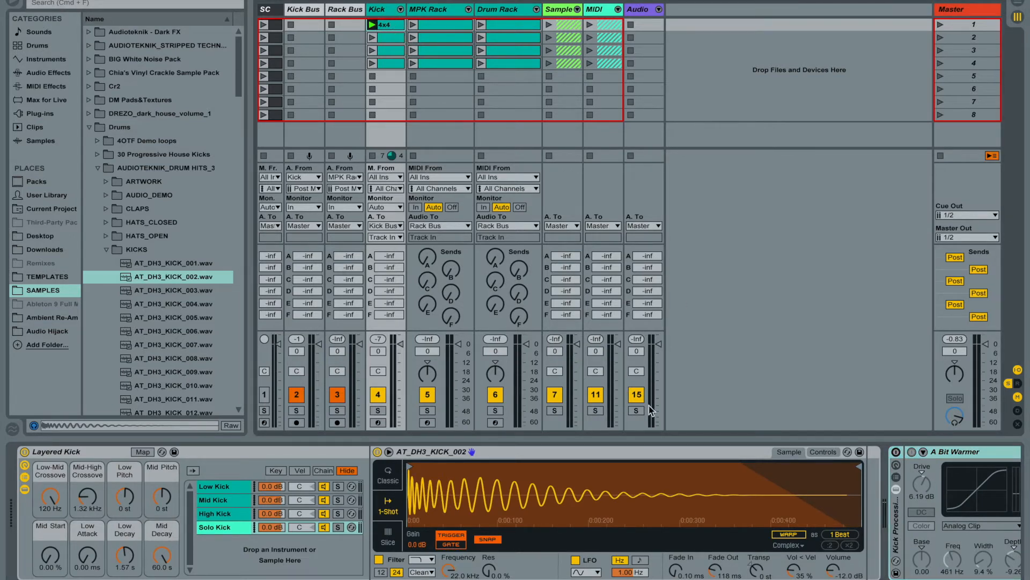
- Set the 4x4 clip's loop length to 4 bars and duplicate its four kick notes into bar 2
key(shift+Tab)
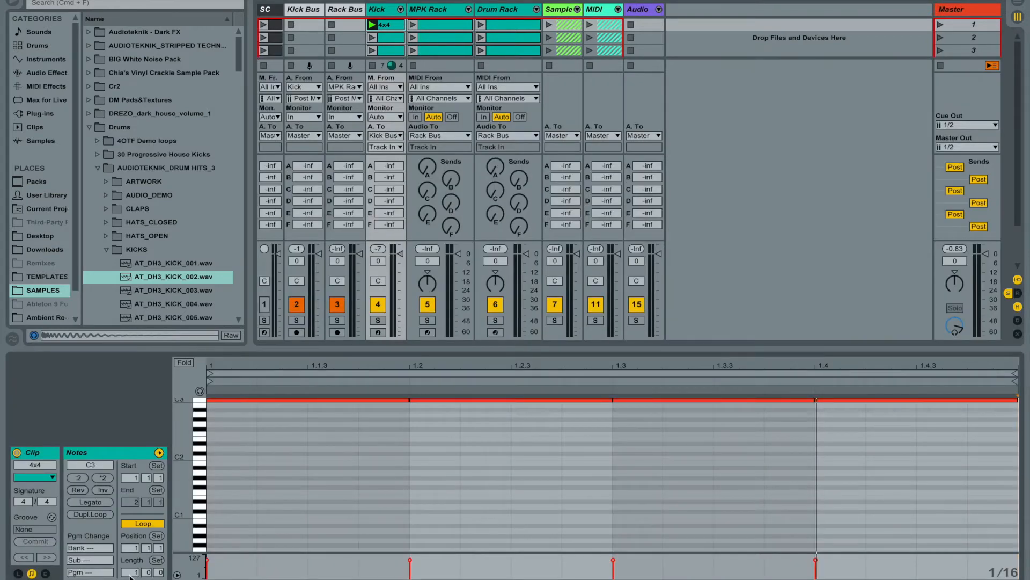
drag(130, 576, 130, 567)
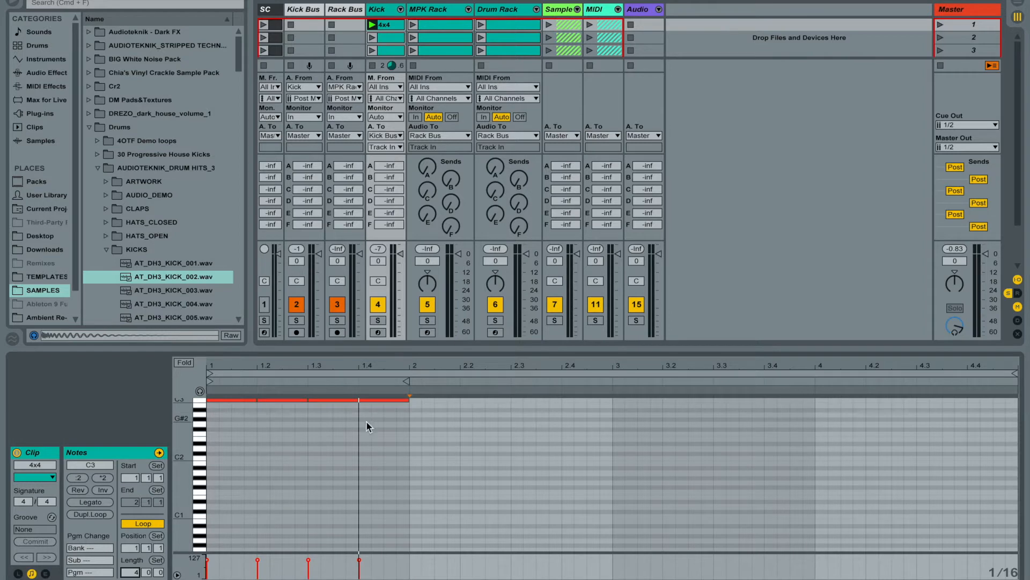
click(198, 401)
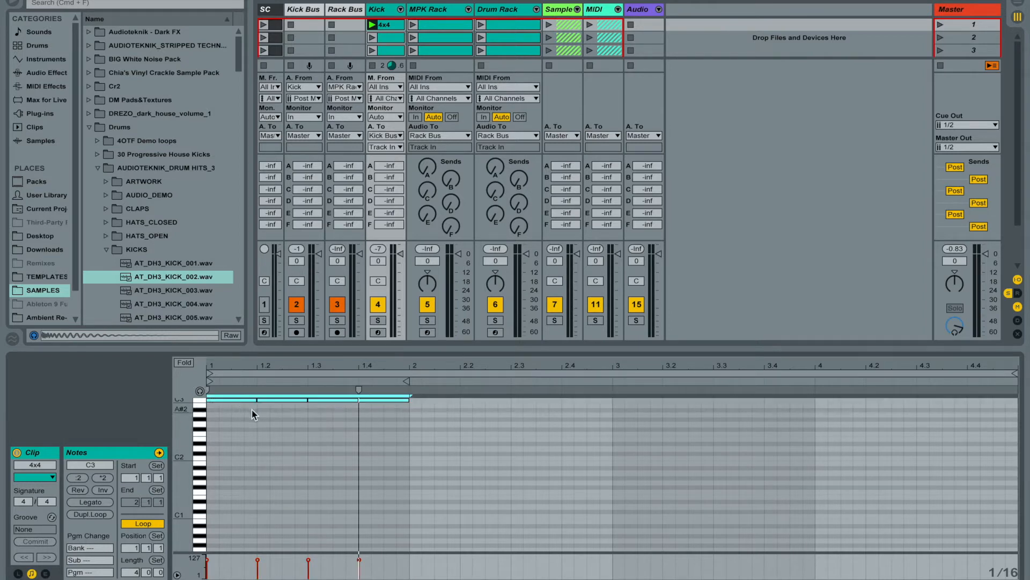
key(super+d)
click(574, 414)
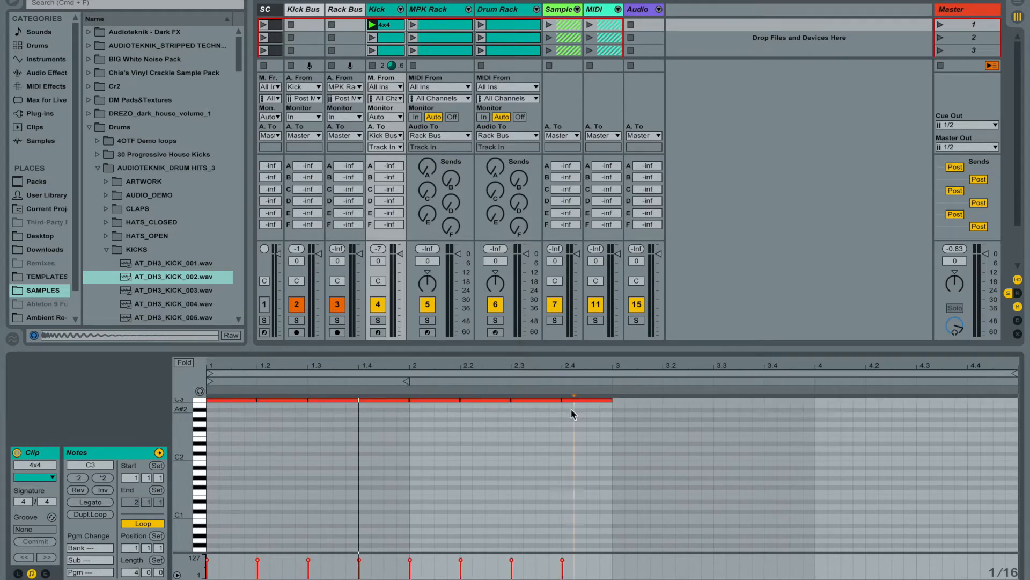
- Add an extra kick note at 2.4.3, turn on note preview, and duplicate the two-bar pattern into bars 3 and 4
mouse_move(611, 401)
mouse_down()
mouse_move(578, 404)
mouse_move(603, 406)
mouse_up()
click(199, 392)
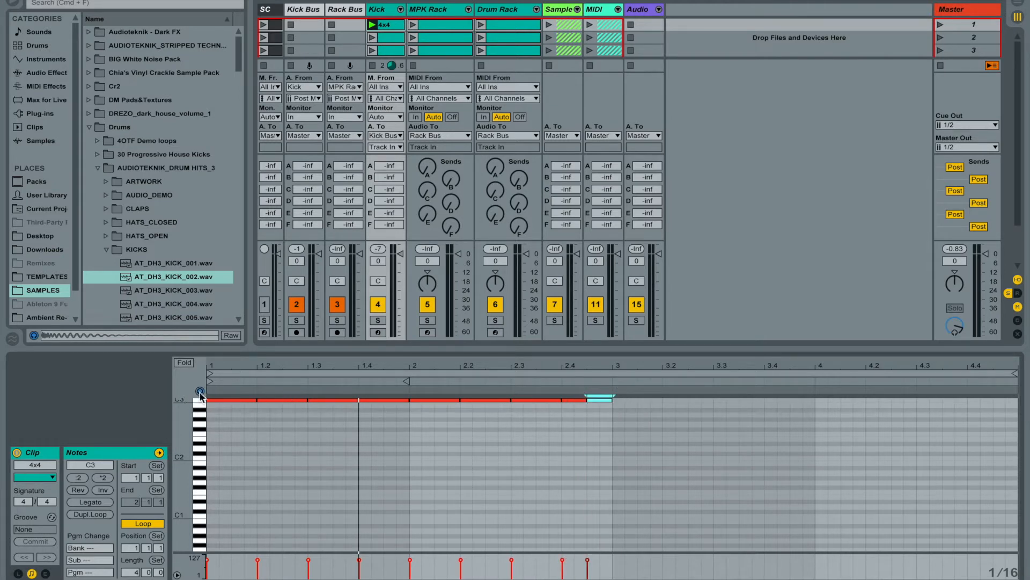
key(super+a)
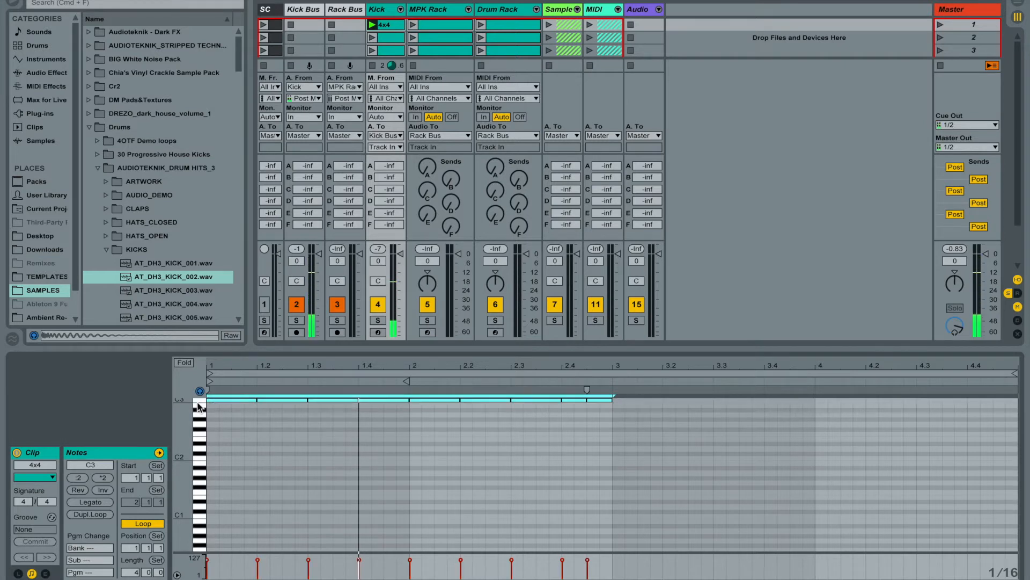
key(super+d)
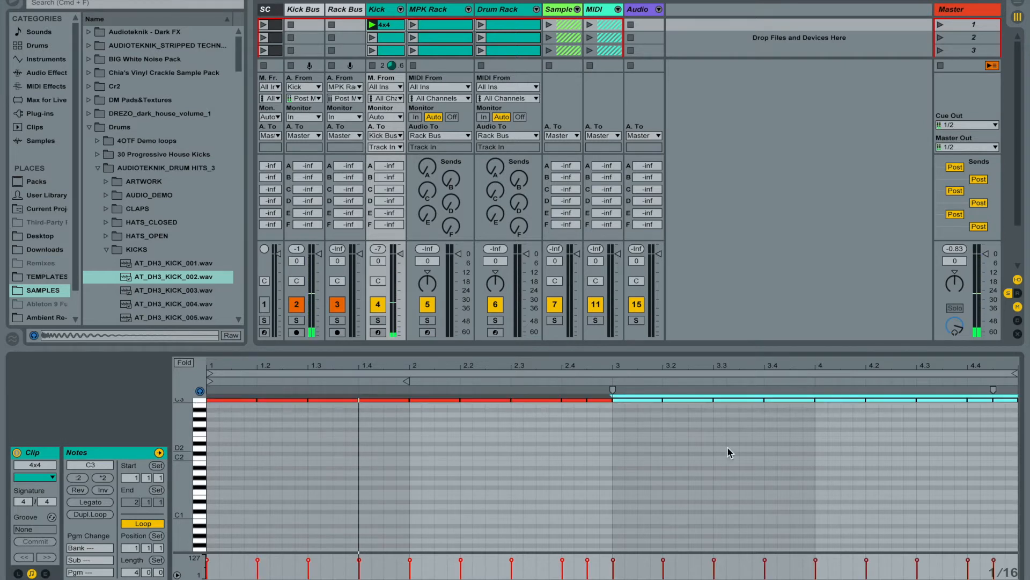
- Rework the end of bar 4 by placing the extra kick at 4.3.3 and extending the 4.4 note to the bar's end
click(943, 401)
drag(966, 401, 942, 404)
click(985, 402)
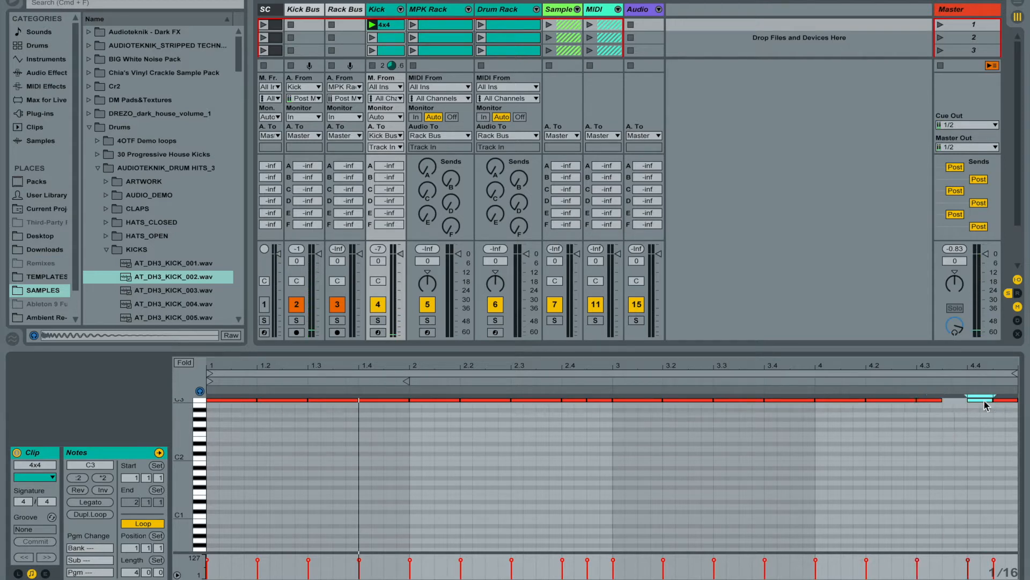
drag(985, 401, 1005, 405)
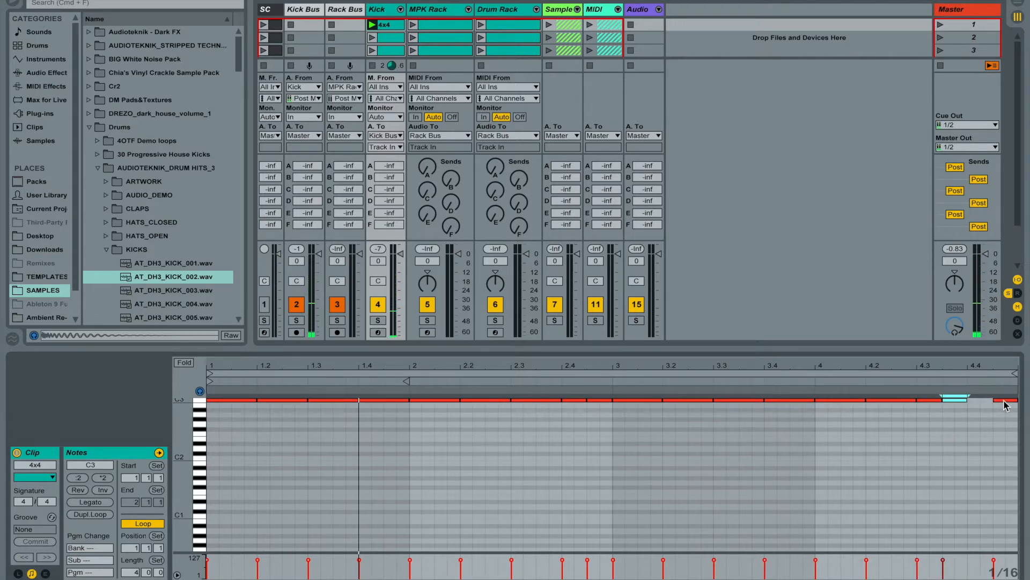
key(Left)
key(Left)
key(shift+Right)
key(shift+Right)
click(1005, 406)
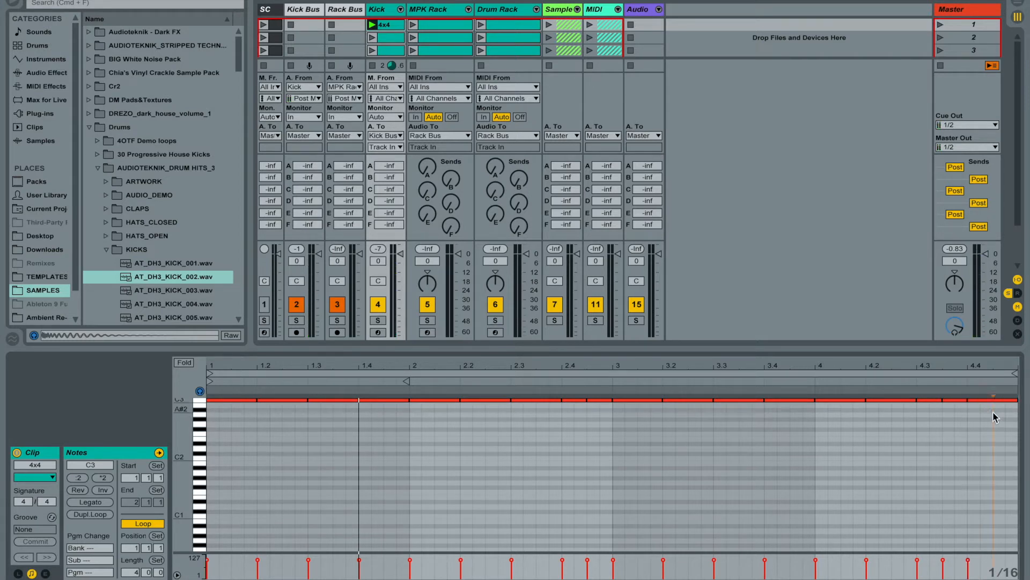
- Play back the four-bar kick pattern to hear both variations
key(space)
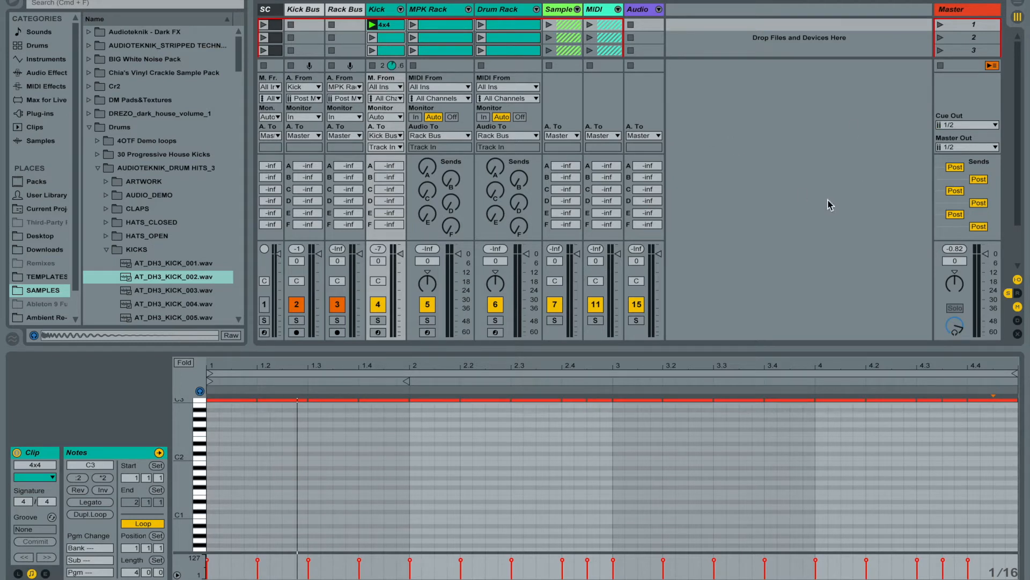
key(space)
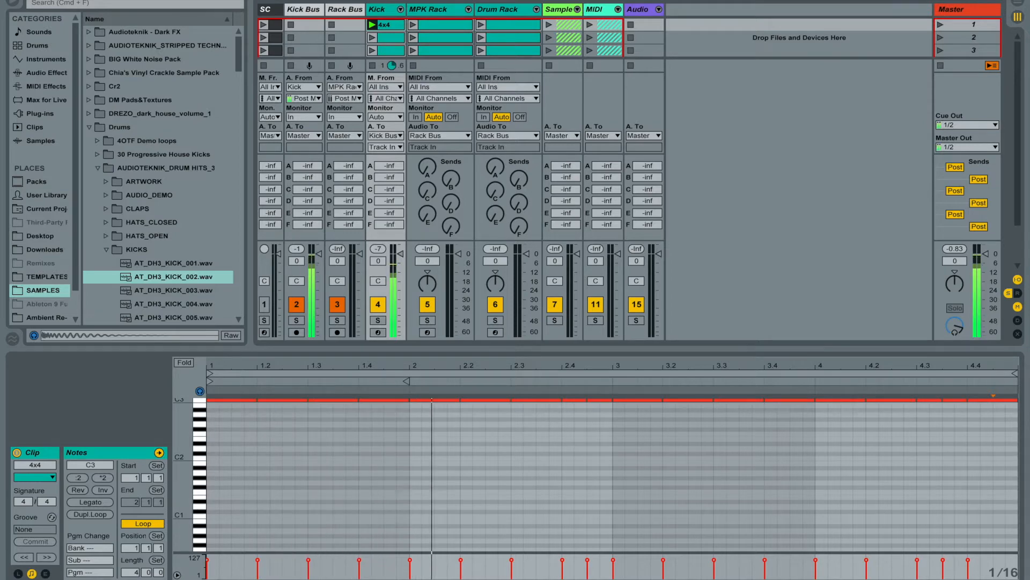
- Leave the clip's note editor and bring up the device chain of the MPK Rack track
key(shift+Tab)
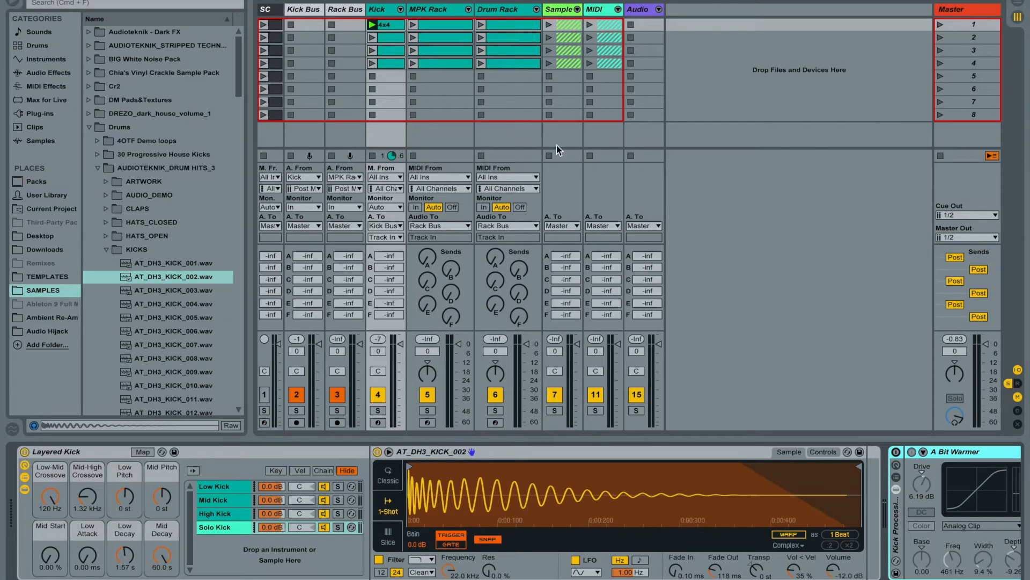
click(384, 9)
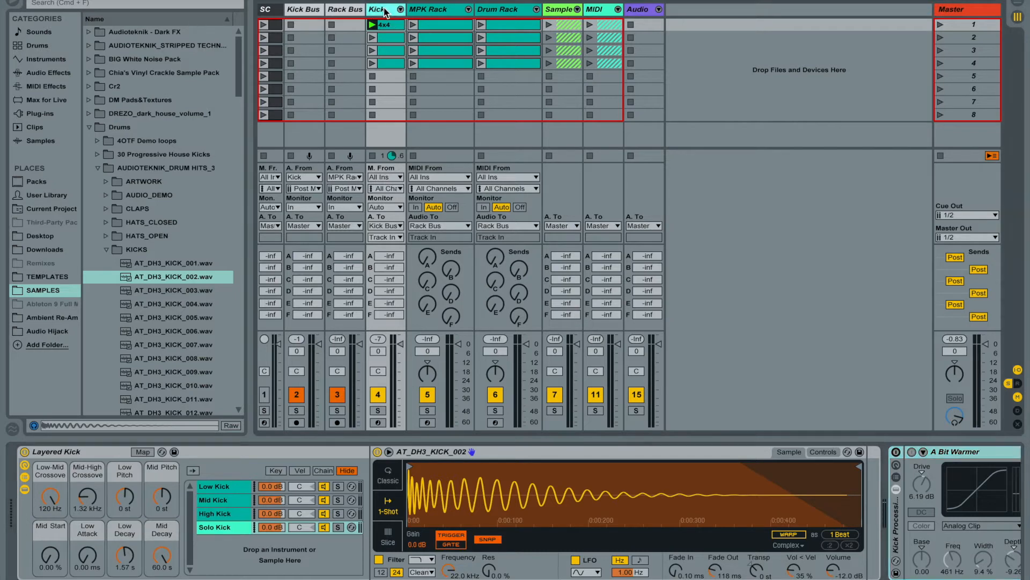
click(423, 13)
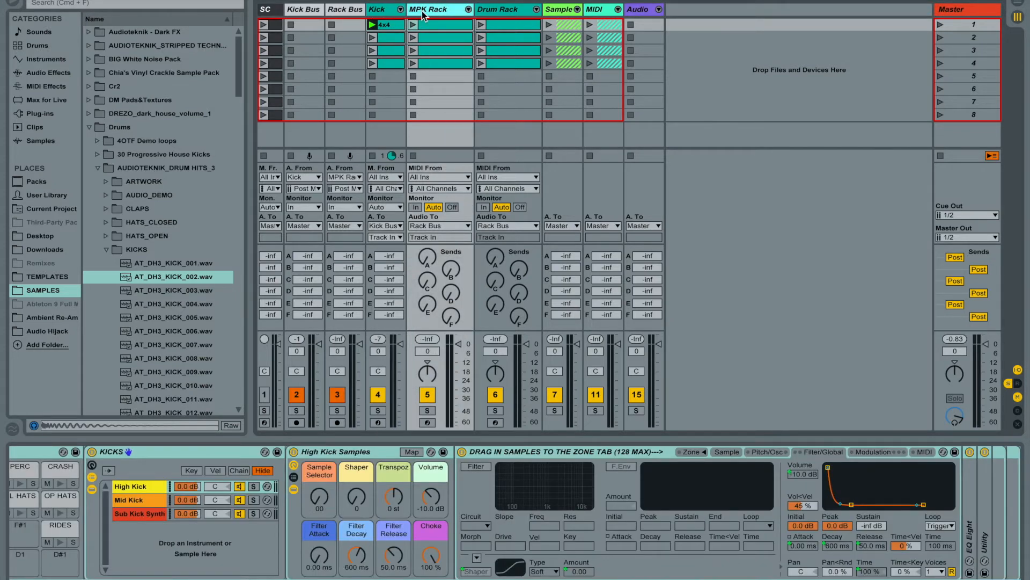
- Examine the KICKS pad's High Kick layer in the drum rack, including its empty sampler's sample view
click(183, 529)
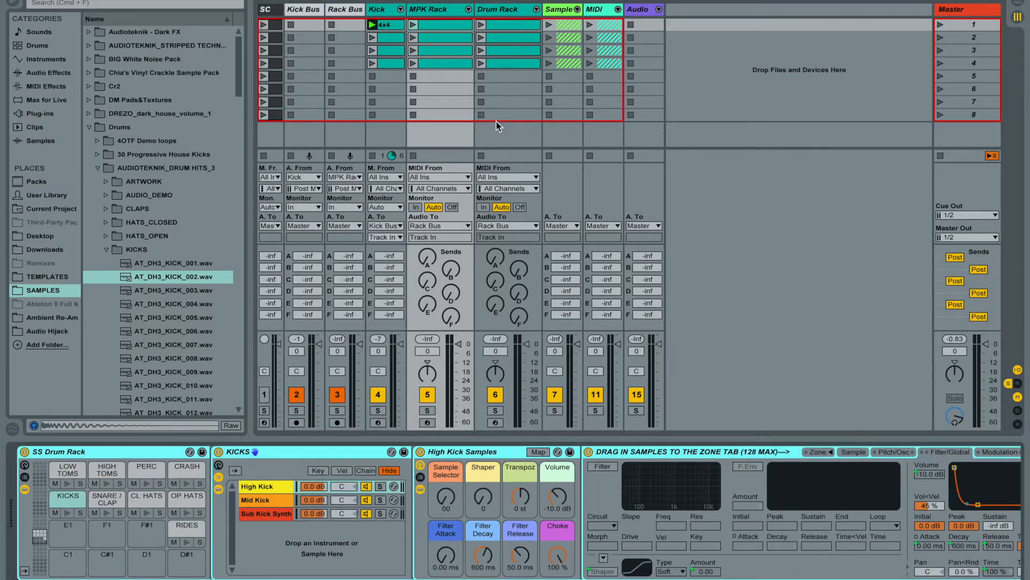
click(422, 13)
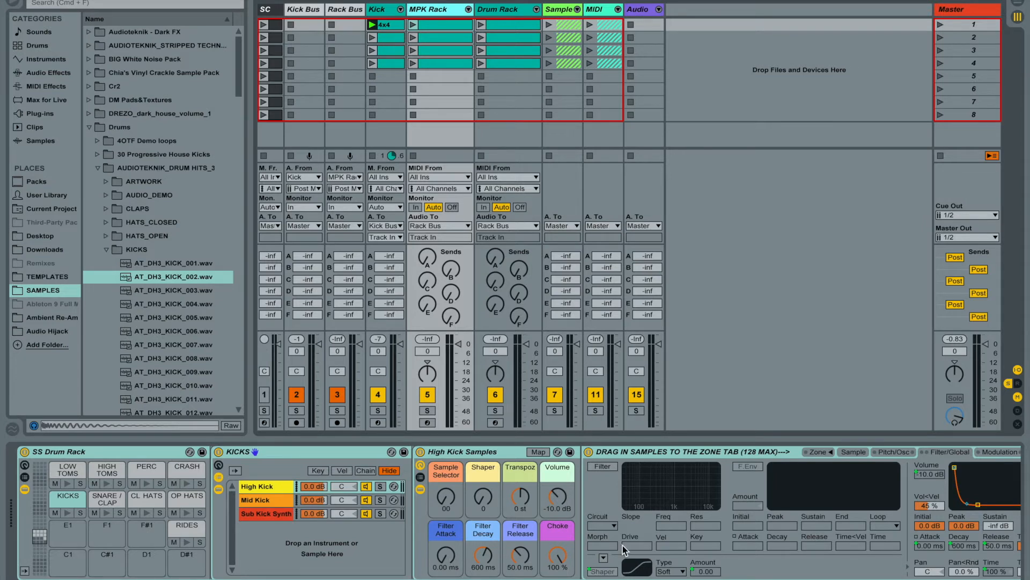
click(854, 452)
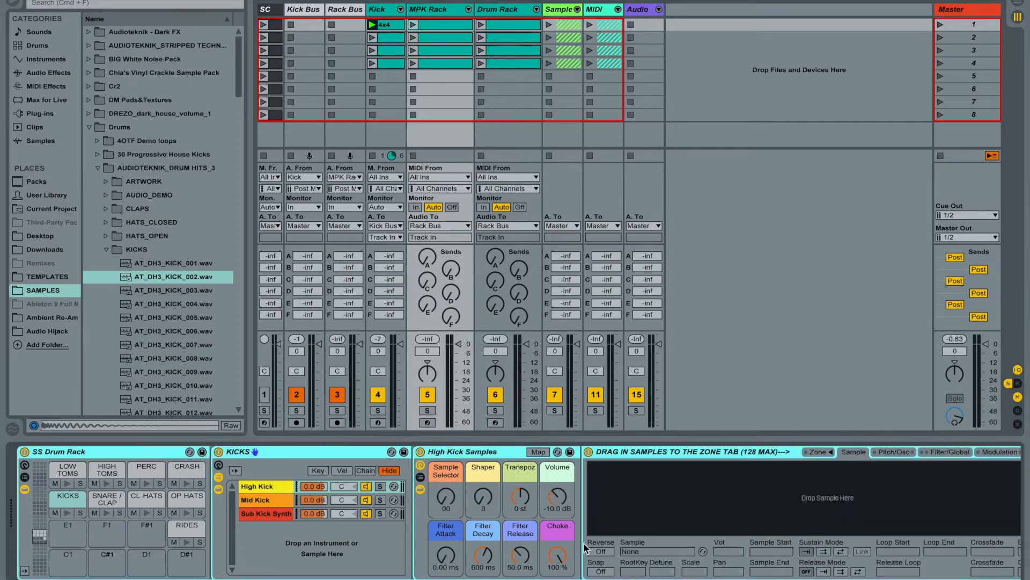
scroll(850, 509, right, 2)
scroll(850, 510, right, 3)
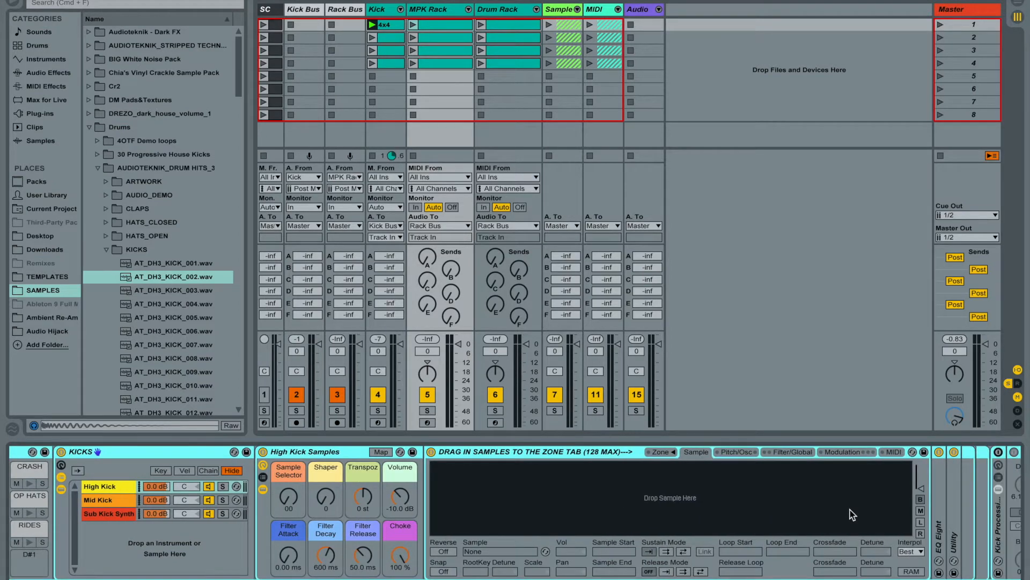
scroll(850, 510, left, 4)
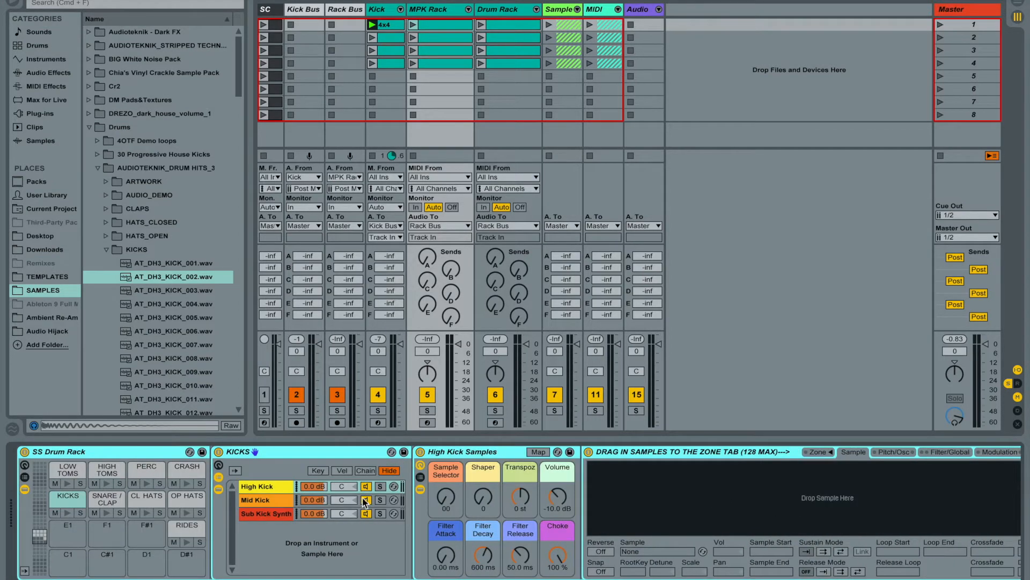
- Examine the Mid Kick and Sub Kick Synth layers of the KICKS pad, including the synth's device chain
click(257, 503)
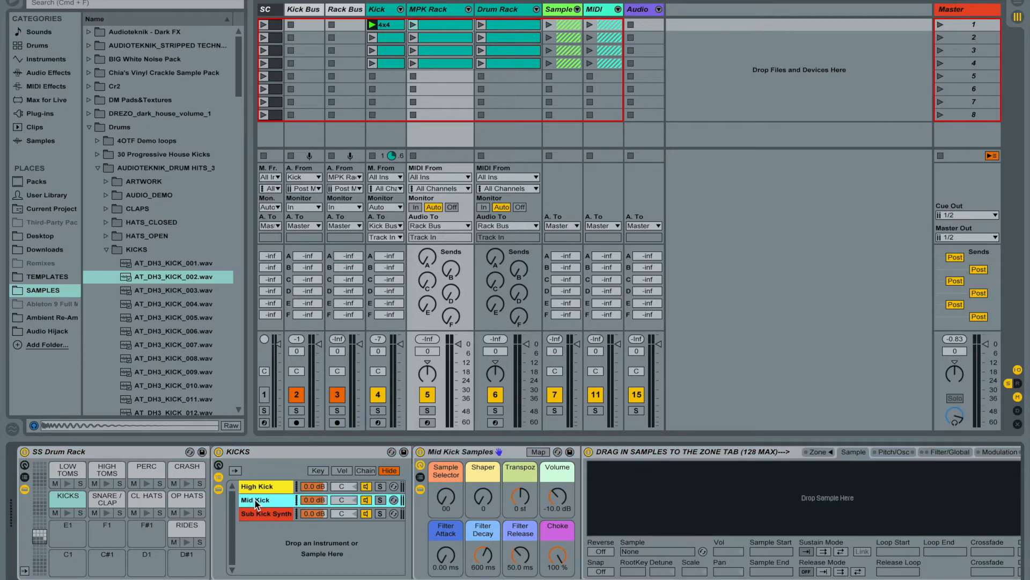
click(263, 516)
click(267, 500)
click(263, 516)
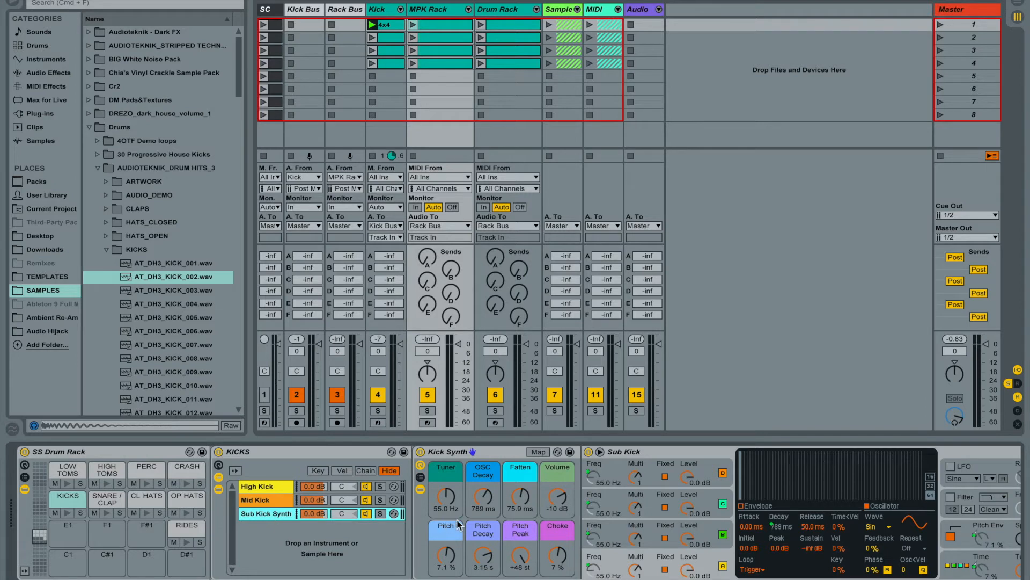
scroll(602, 506, right, 8)
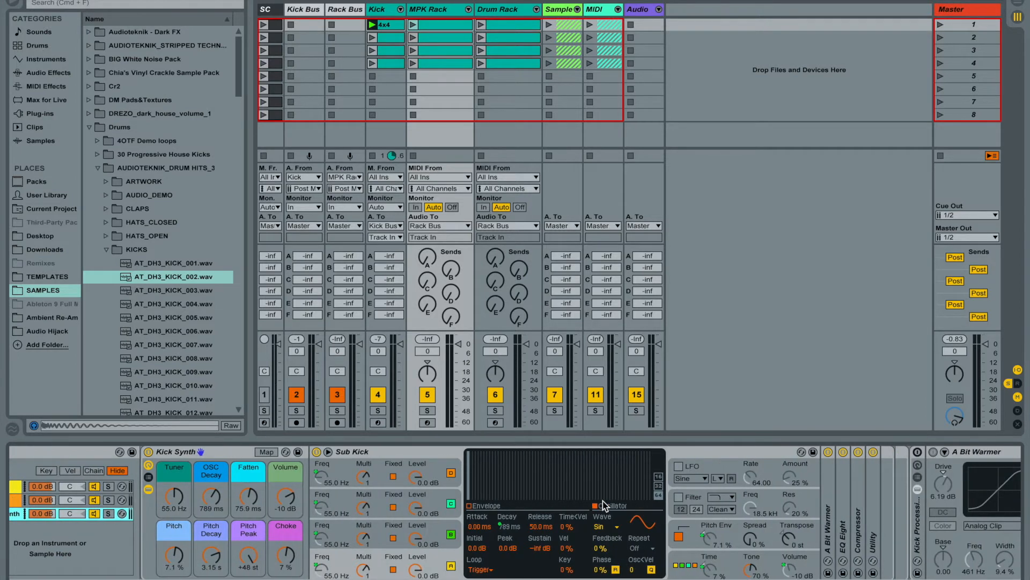
scroll(603, 501, left, 4)
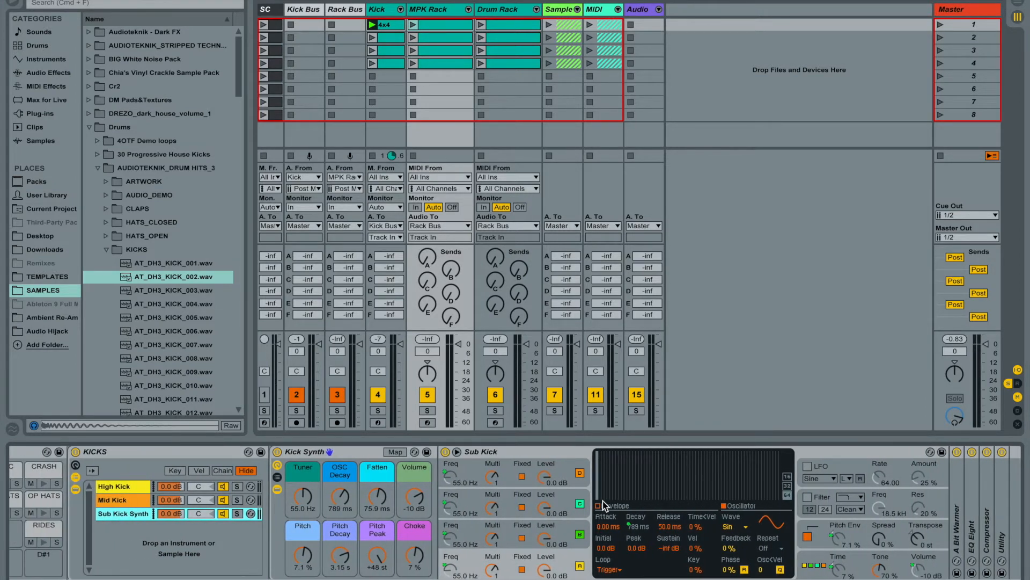
scroll(212, 556, left, 4)
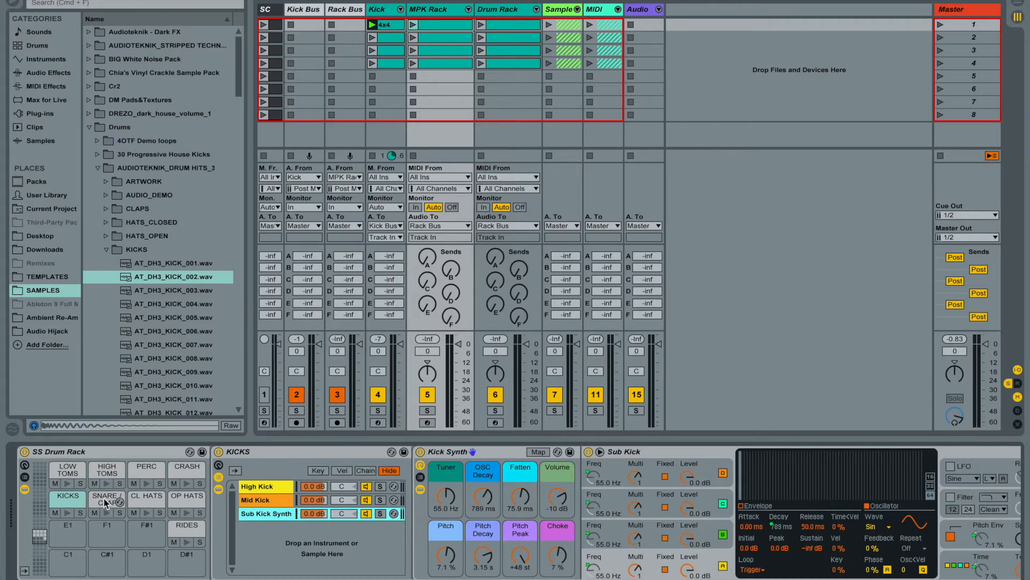
- Select the SNARE / CLAP pad and inspect its High, Mid and Low layers and the EQ Eight in its chain
click(106, 502)
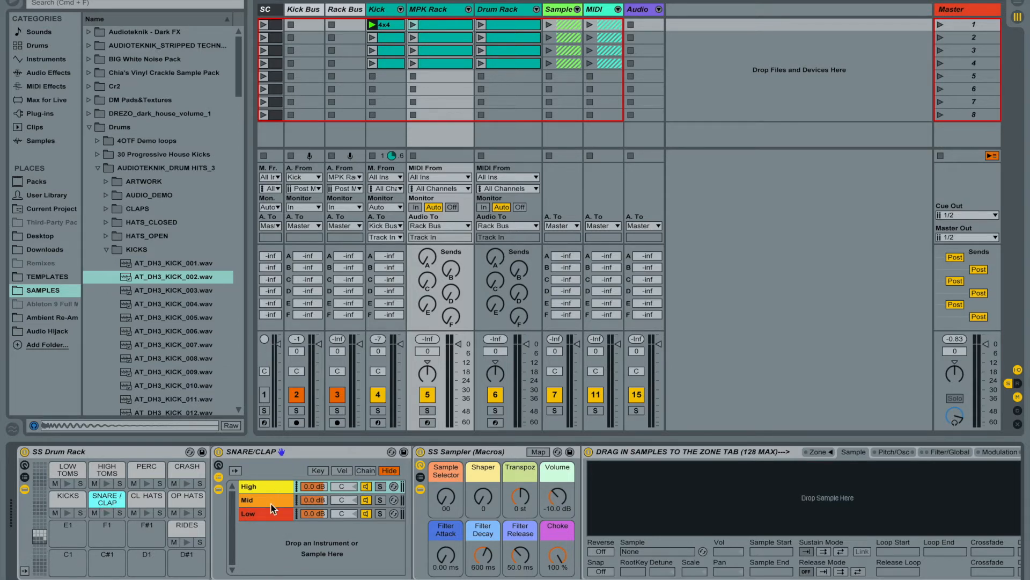
scroll(322, 494, right, 10)
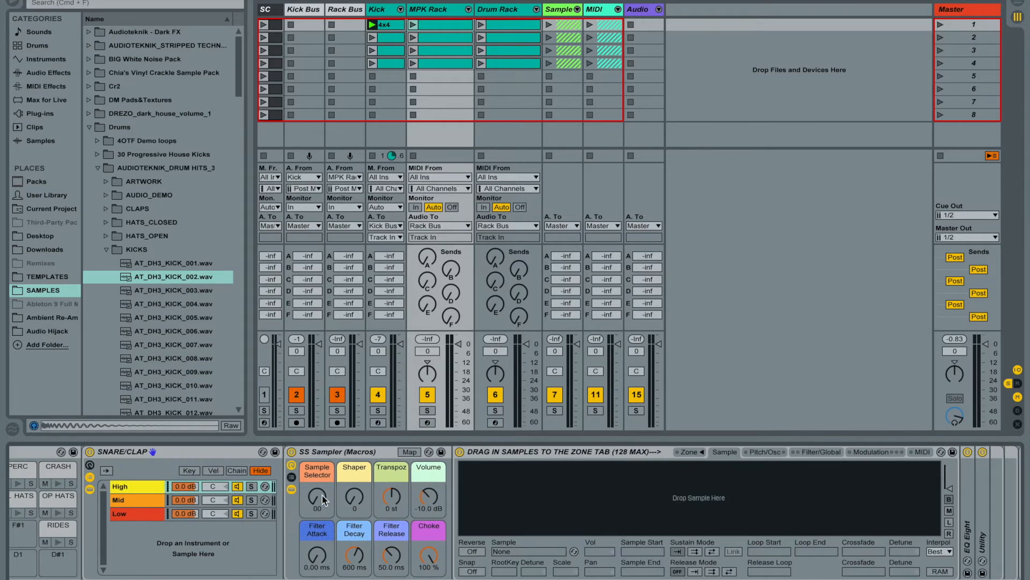
double_click(809, 491)
scroll(828, 493, right, 10)
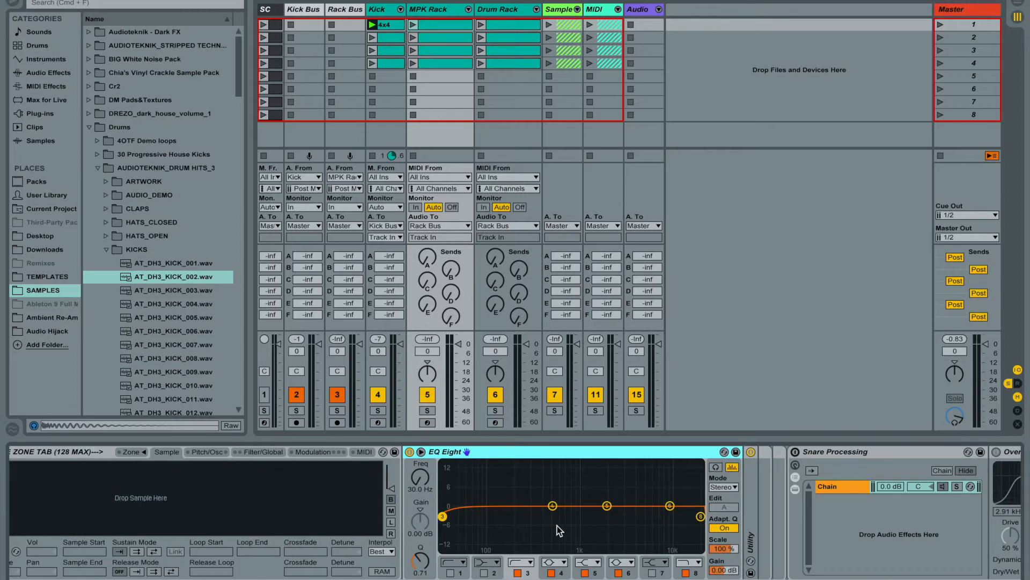
double_click(490, 452)
scroll(433, 507, left, 10)
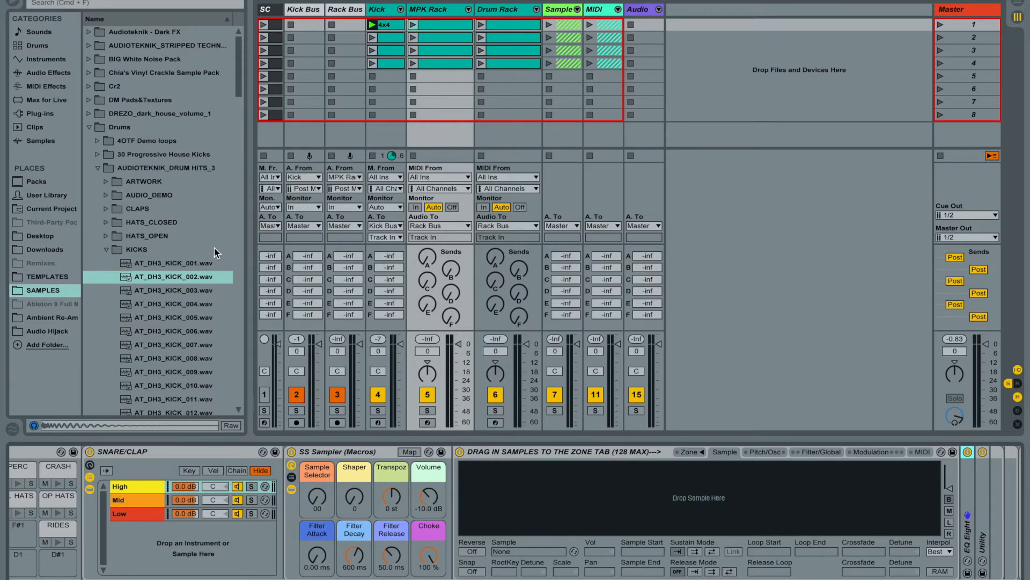
- Collapse the KICKS sample folder and audition the clap samples in the CLAPS folder of AUDIOTEKNIK_DRUM HITS_3
click(106, 249)
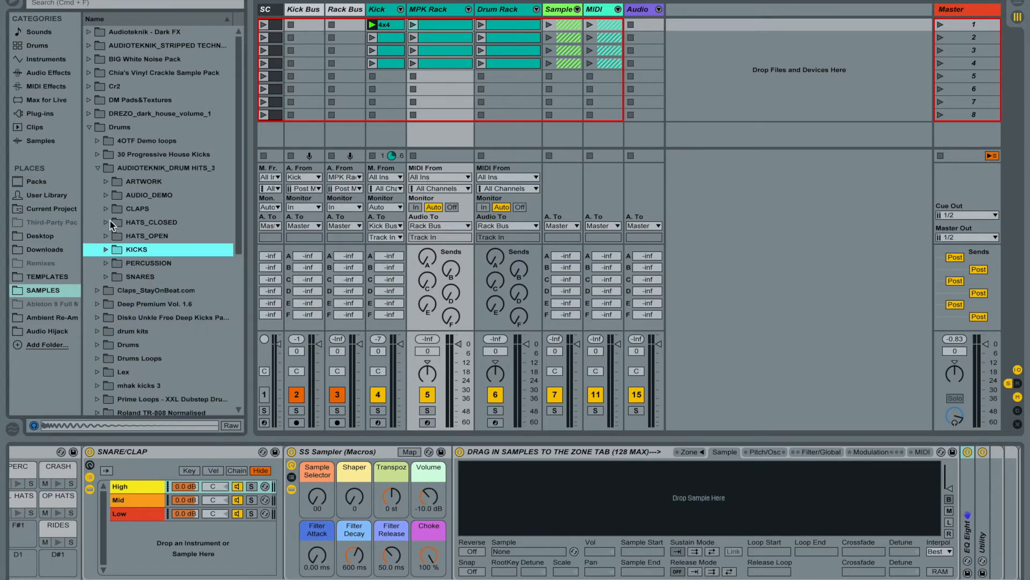
click(105, 209)
click(152, 223)
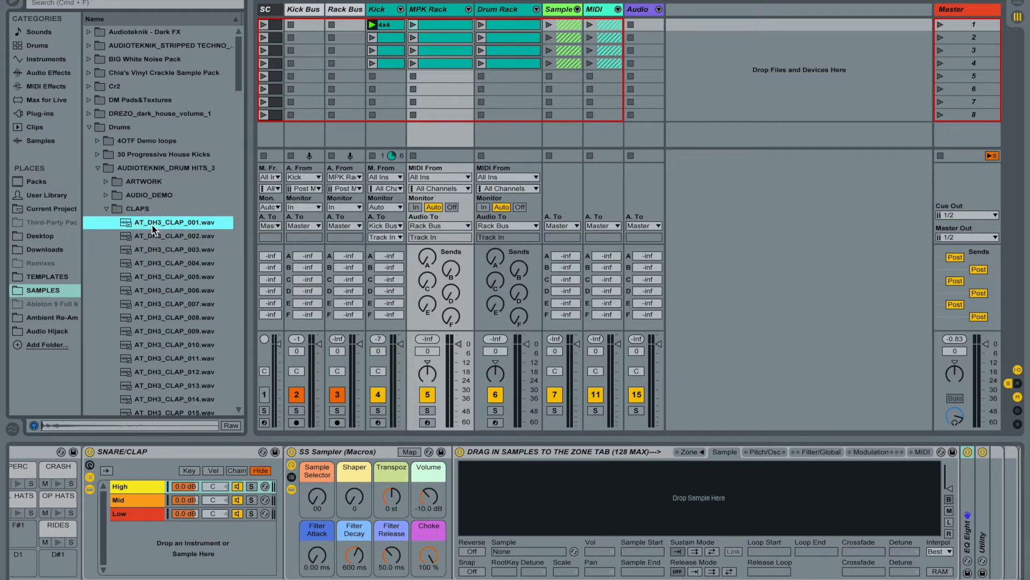
key(Down)
key(Down)
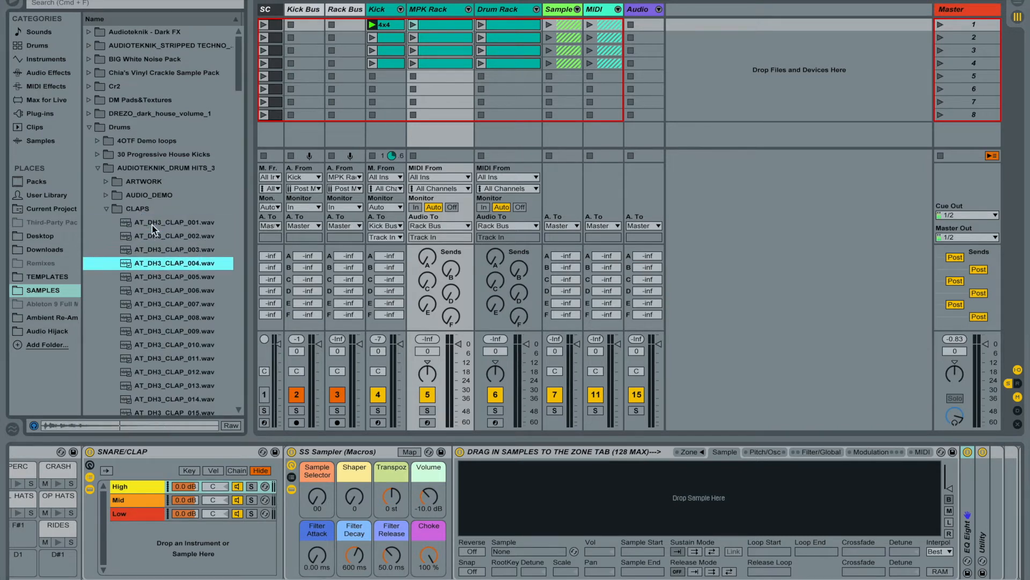
key(Down)
key(Down)
key(Down)
key(Down)
key(Down)
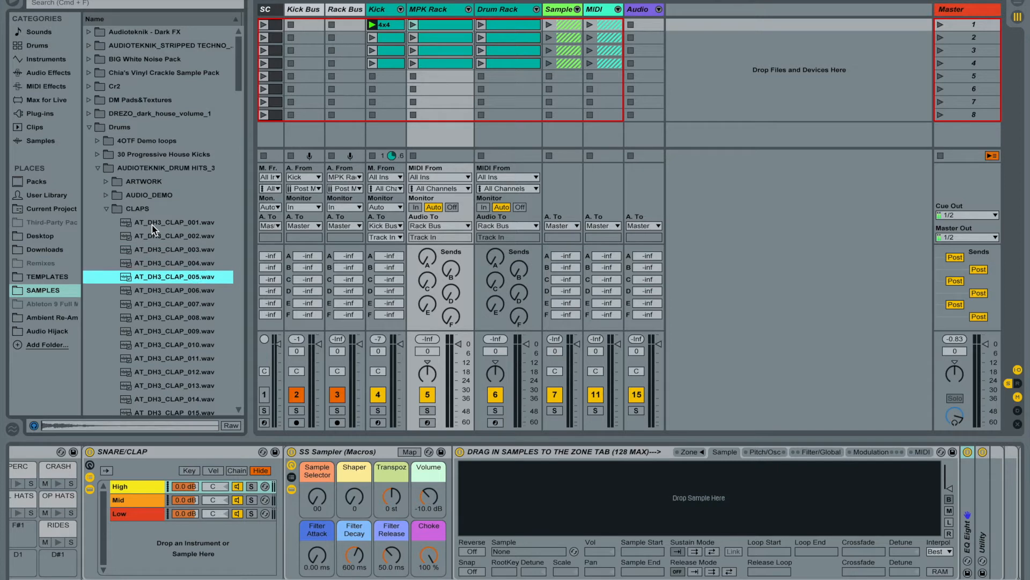
key(Down)
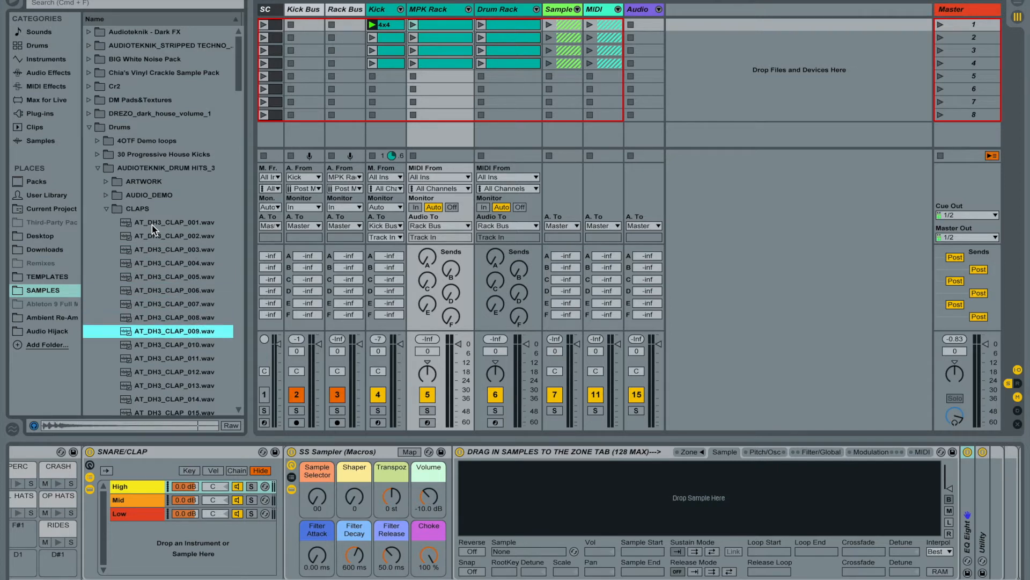
key(Down)
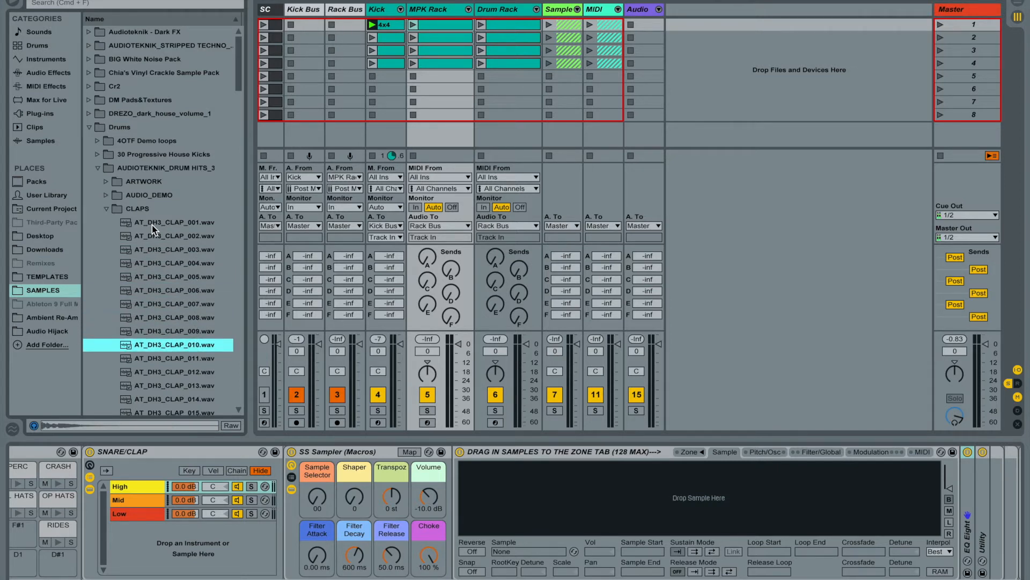
key(Down)
key(Down)
key(Down)
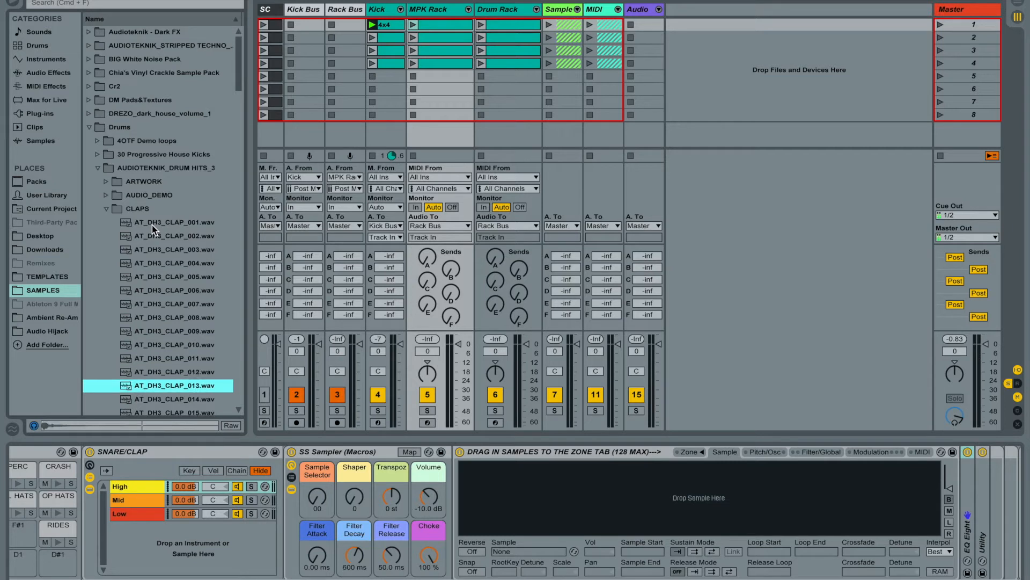
key(Down)
key(Down)
key(Down)
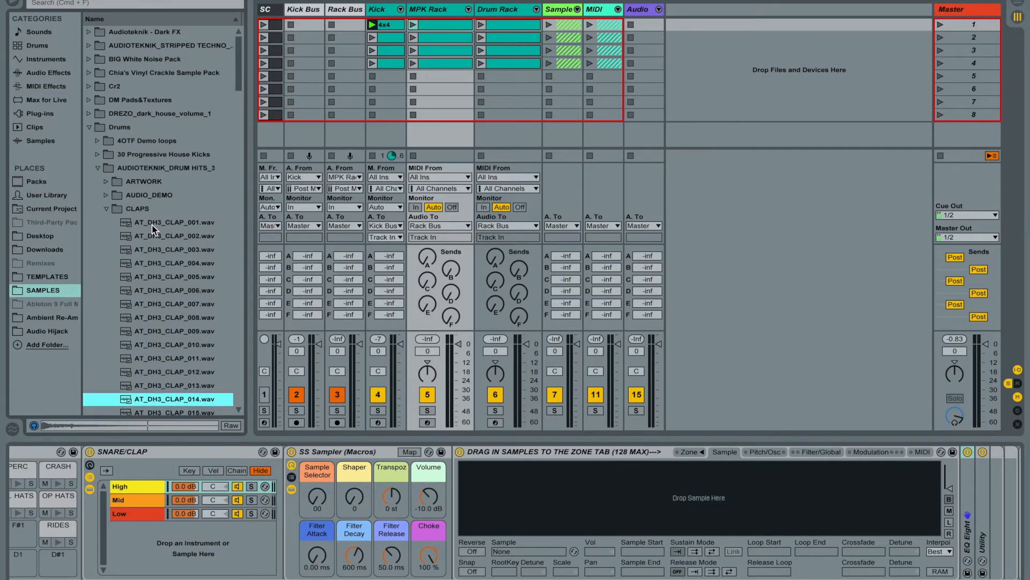
key(Down)
key(Down)
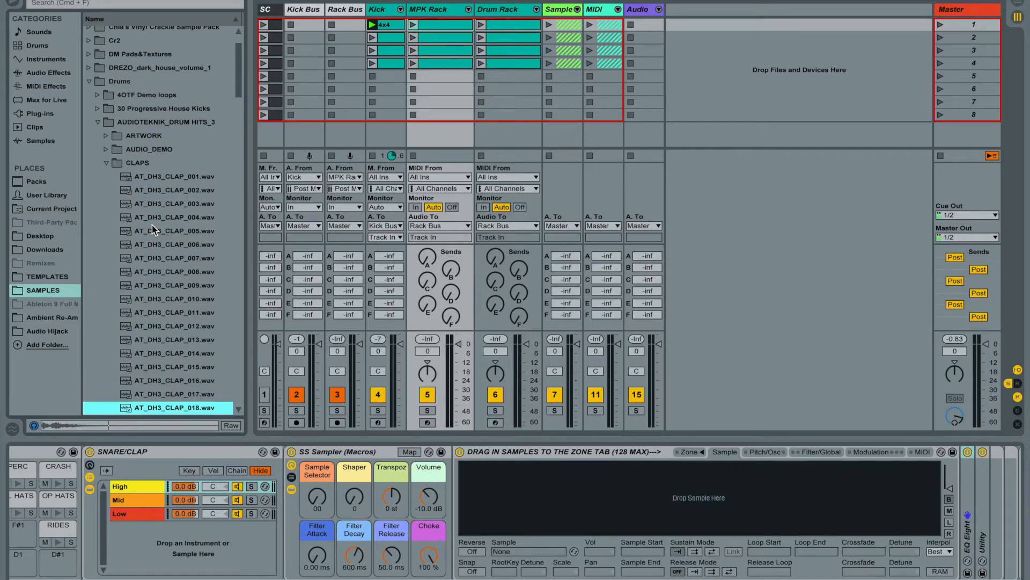
key(Up)
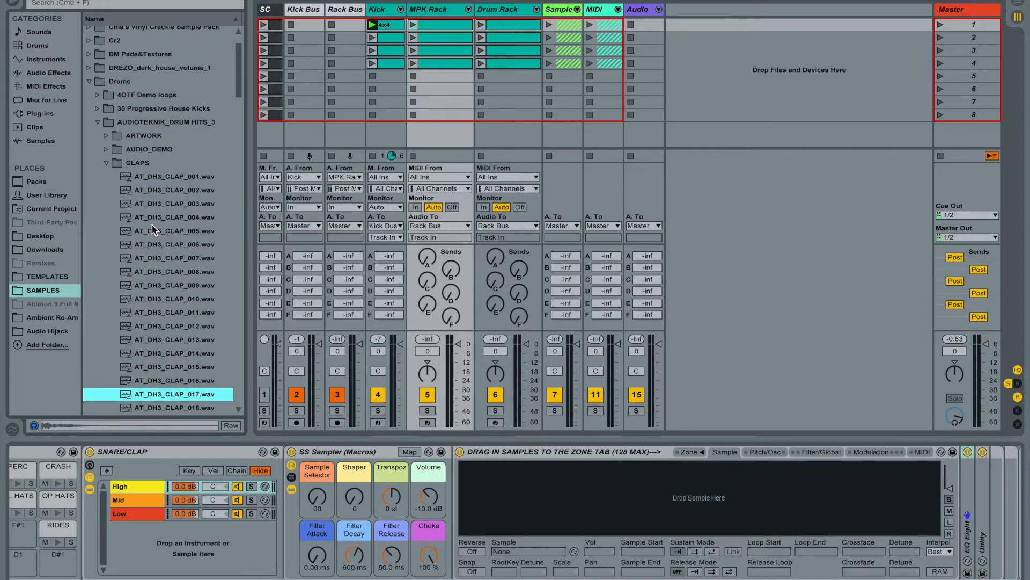
- Load AT_DH3_CLAP_018.wav into the sampler of the SNARE/CLAP pad's High layer
key(Down)
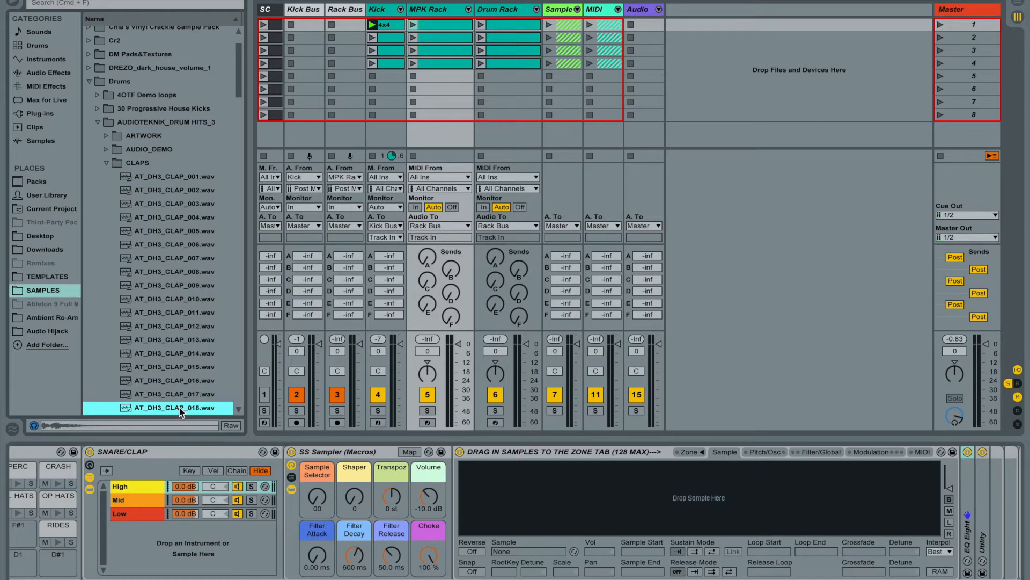
click(140, 487)
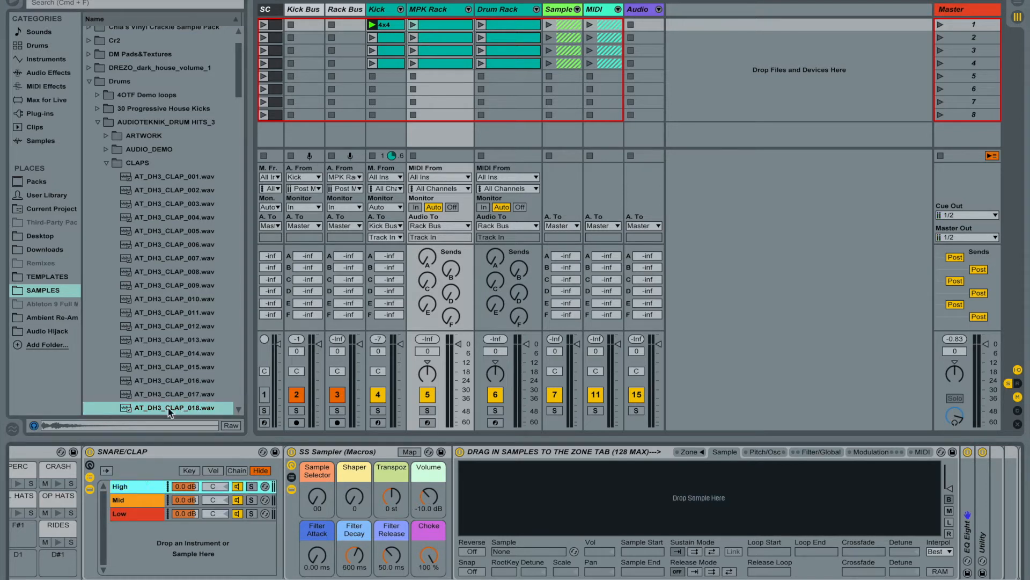
drag(171, 409, 603, 510)
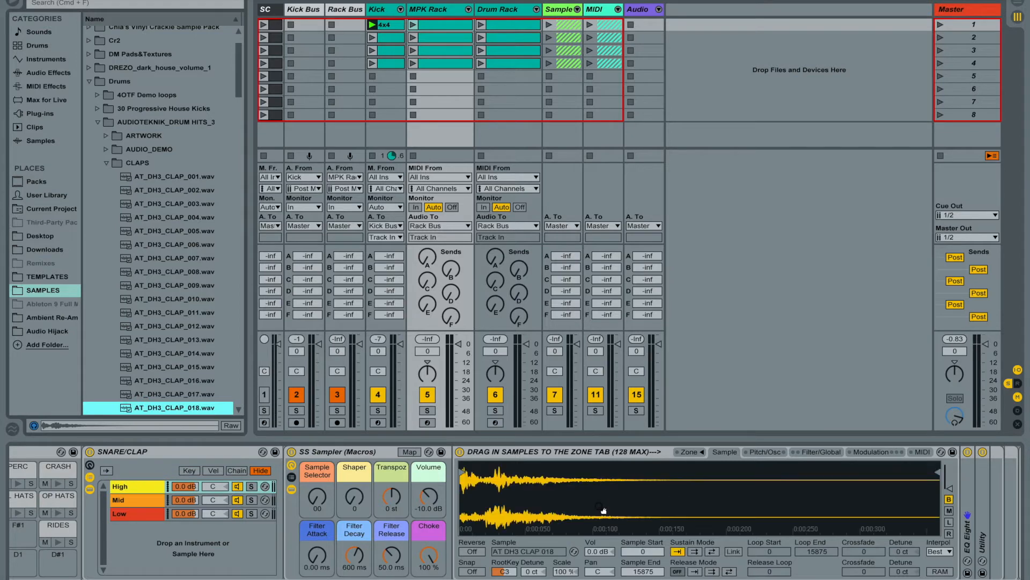
- In the first MPK Rack clip, add SNARE / CLAP notes at 1.2 and 1.4 and lengthen both by three grid steps
click(439, 26)
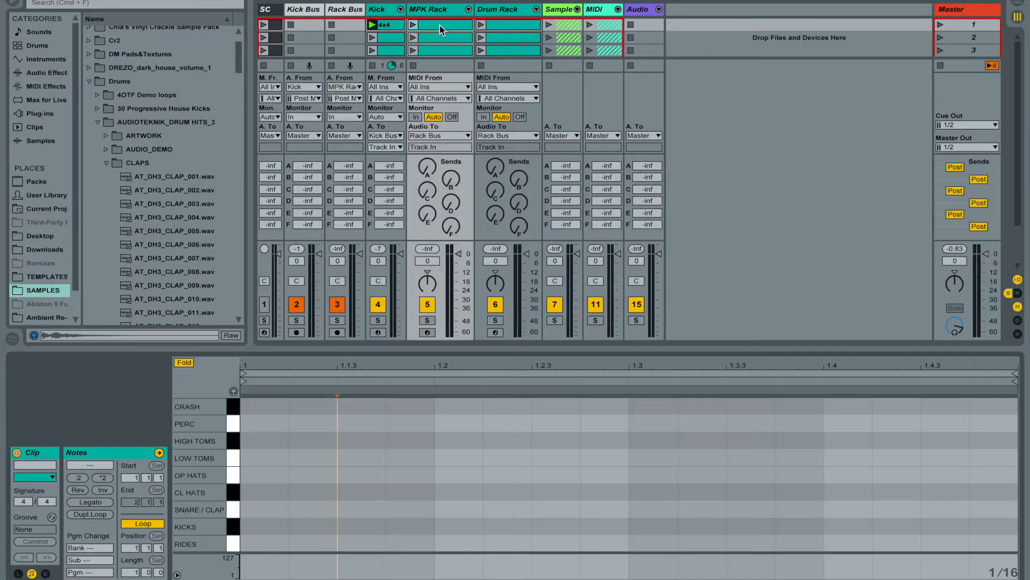
scroll(231, 491, down, 1)
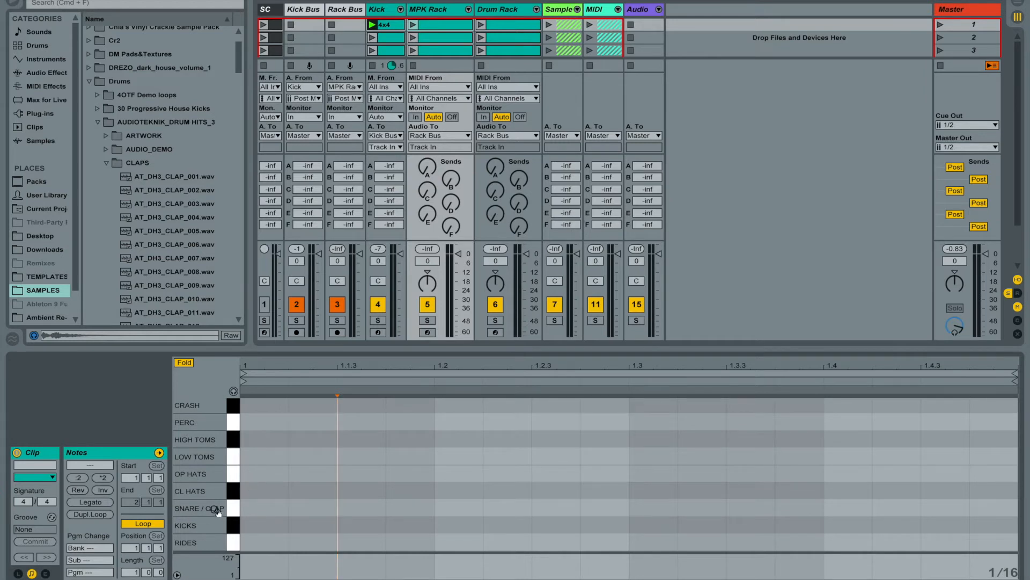
double_click(449, 506)
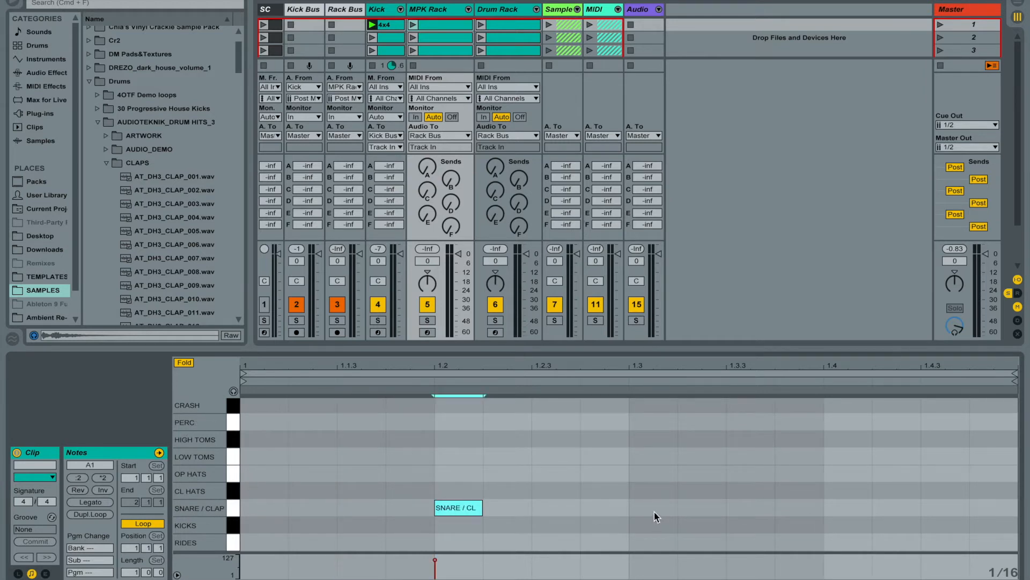
double_click(835, 506)
click(232, 512)
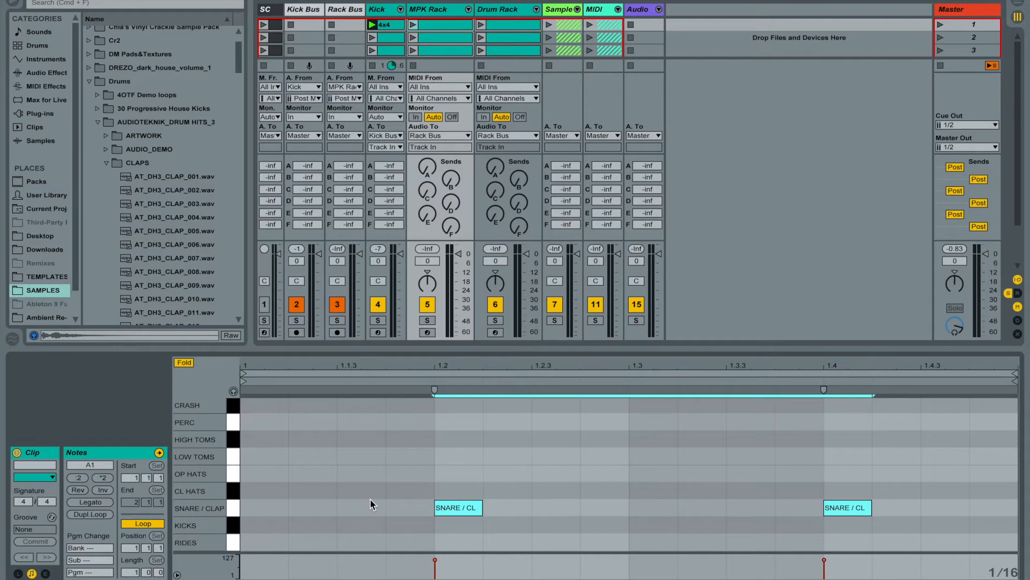
key(shift+Right)
key(shift+Right)
key(shift+Right)
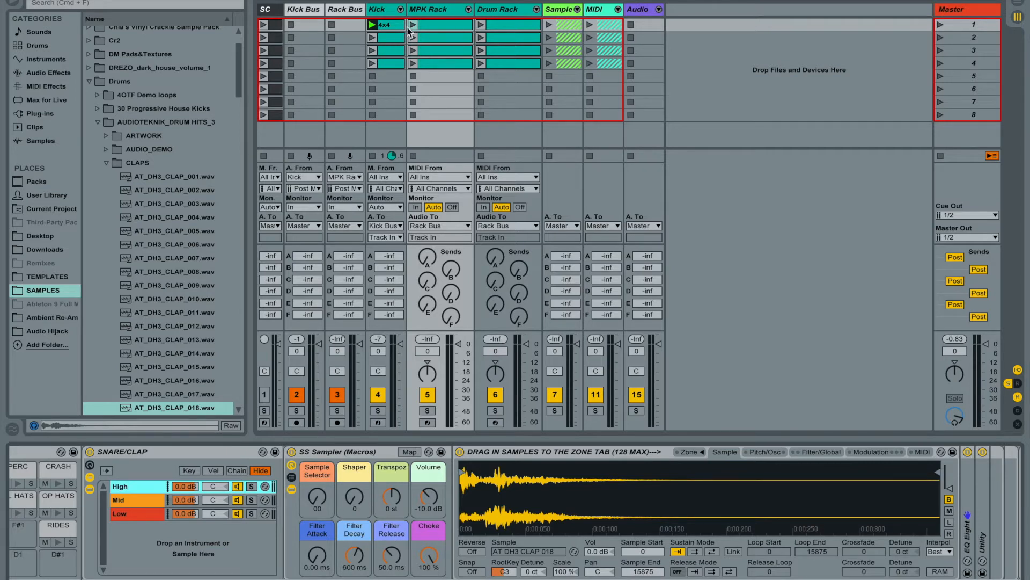
- Play the first MPK Rack clip and set the clap sampler's Filter Decay to 49.3 ms and Choke to 62 %
click(413, 25)
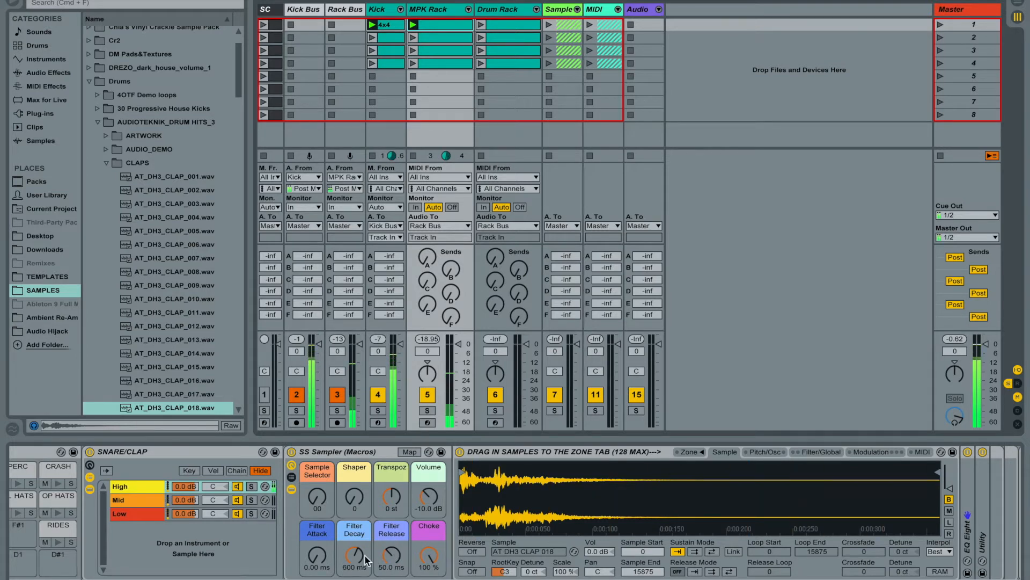
drag(350, 559, 349, 579)
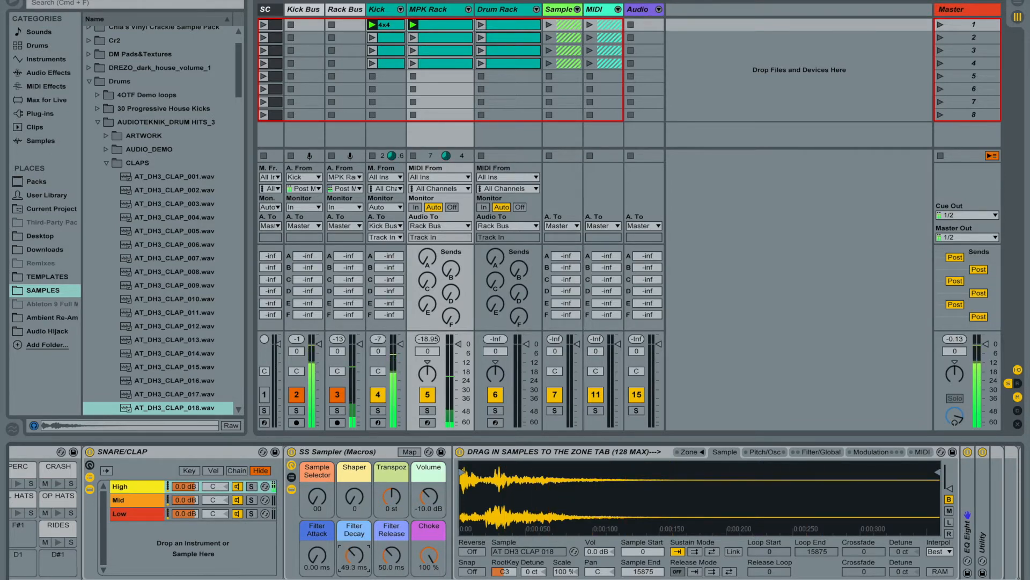
drag(428, 555, 429, 556)
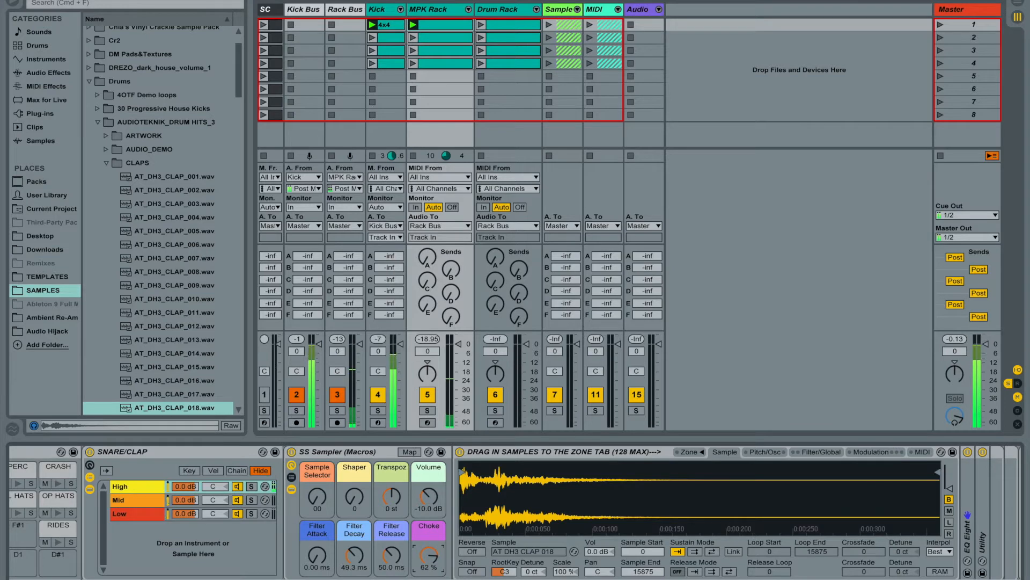
- Set the clap sampler's Filter Decay to 108 ms and Shaper to 21
drag(354, 555, 354, 555)
drag(353, 502, 353, 502)
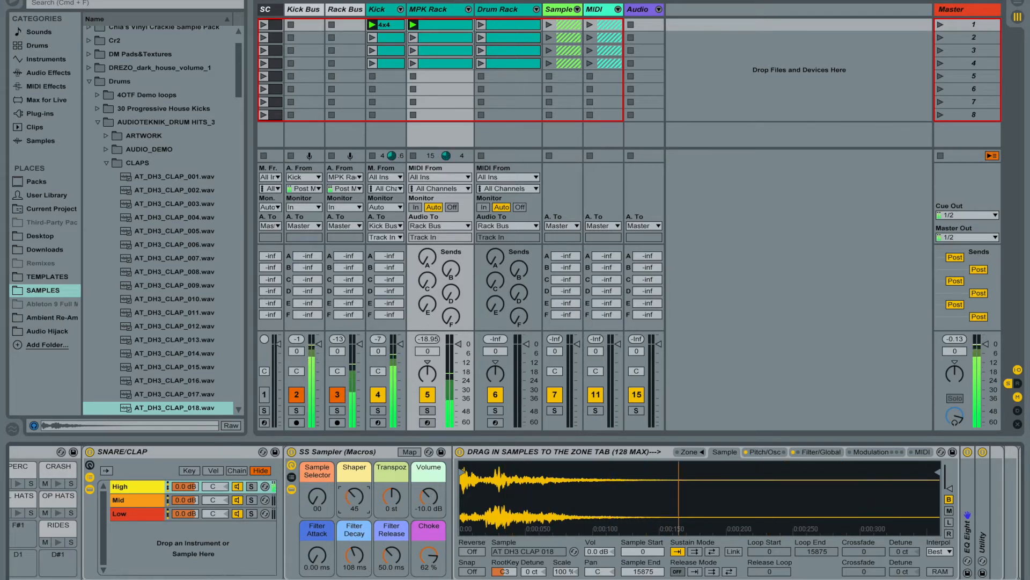
drag(353, 502, 352, 497)
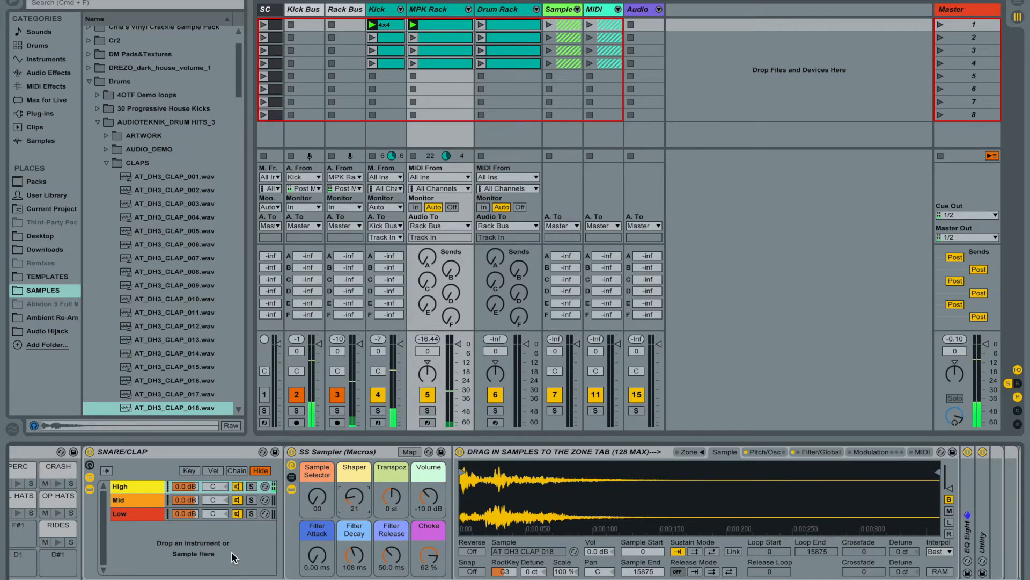
- Select the CL HATS pad, collapse the CLAPS sample folder and expand HATS_CLOSED in AUDIOTEKNIK_DRUM HITS_3
scroll(135, 507, left, 3)
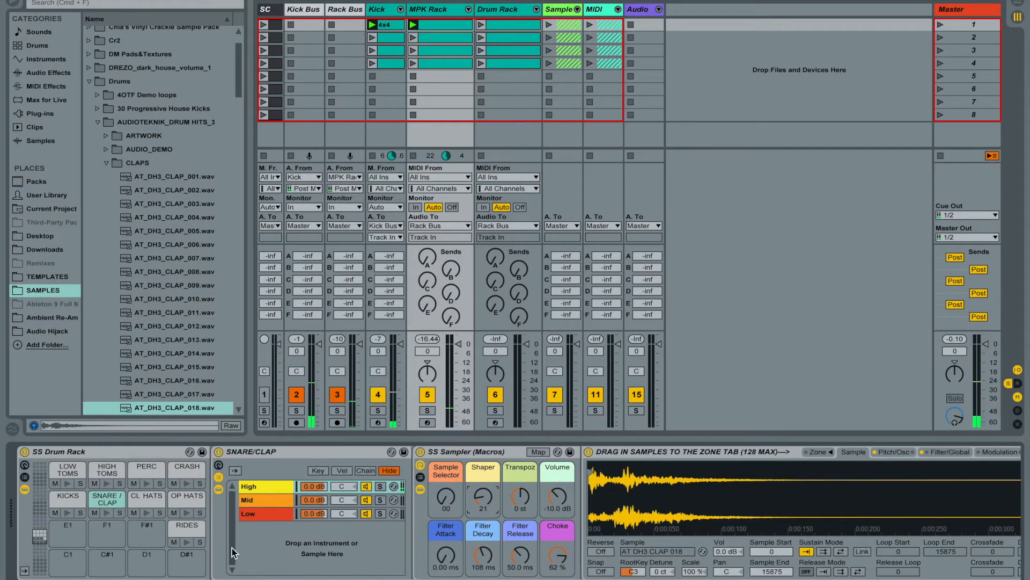
click(144, 496)
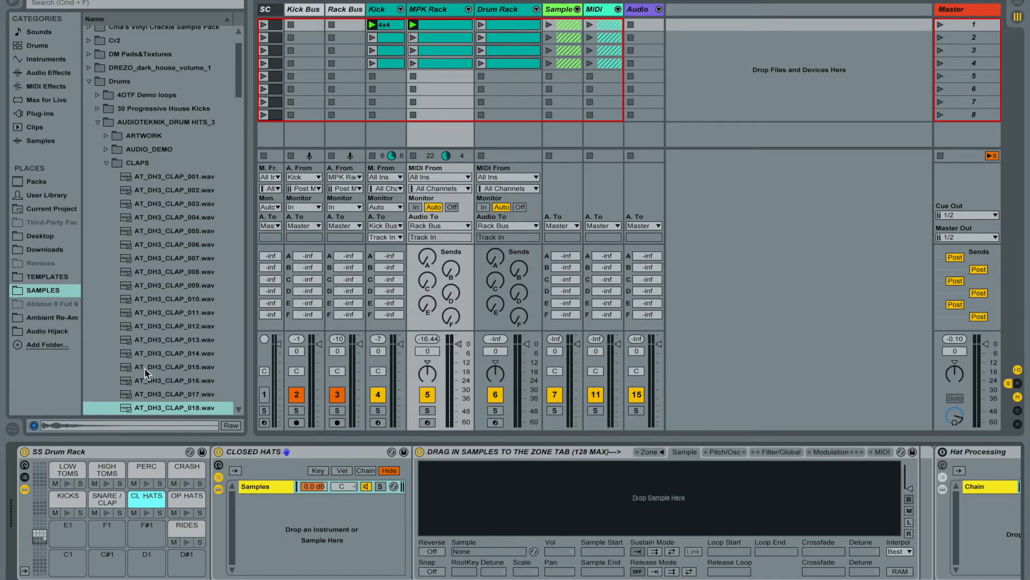
scroll(145, 369, down, 9)
scroll(144, 369, up, 6)
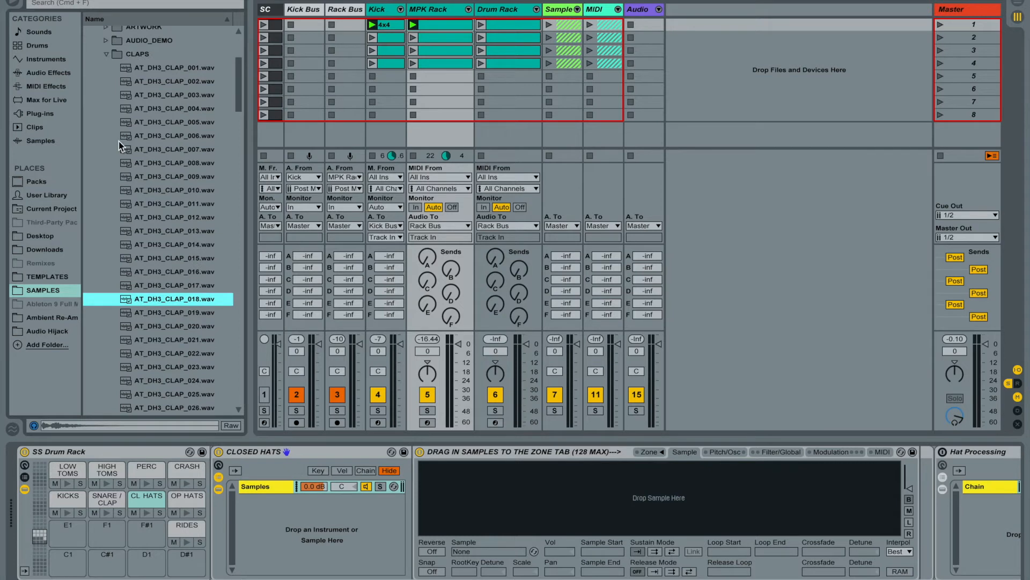
click(106, 54)
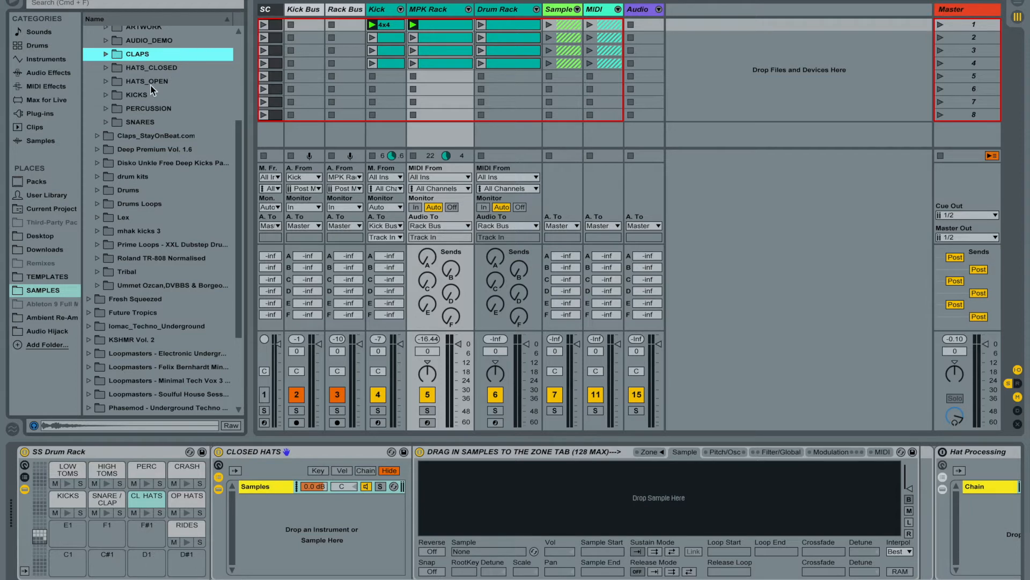
scroll(150, 97, up, 5)
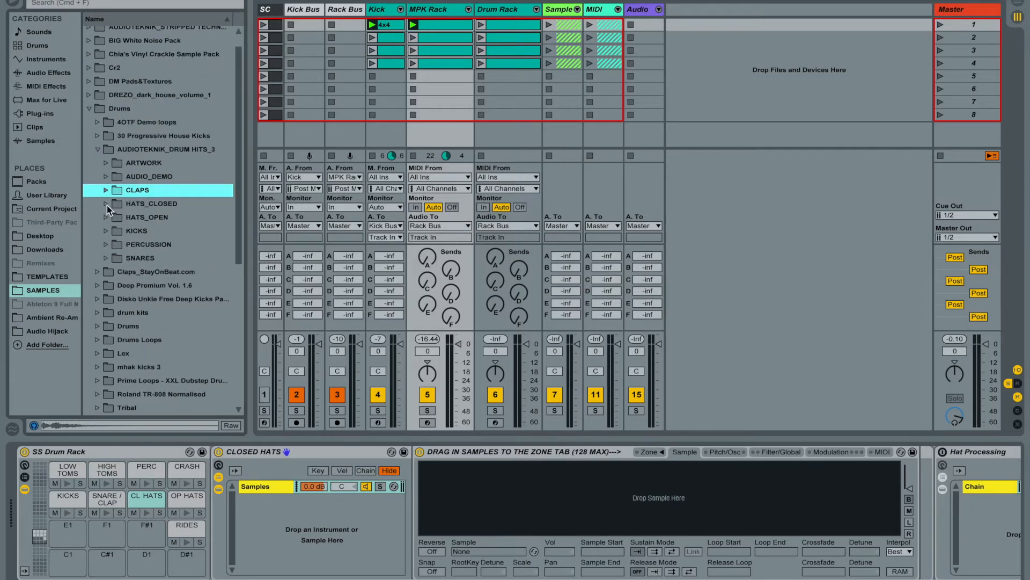
click(106, 204)
- Audition the closed hat samples in the HATS_CLOSED folder from AT_DH3_CLH_001.wav through AT_DH3_CLH_036.wav
click(163, 218)
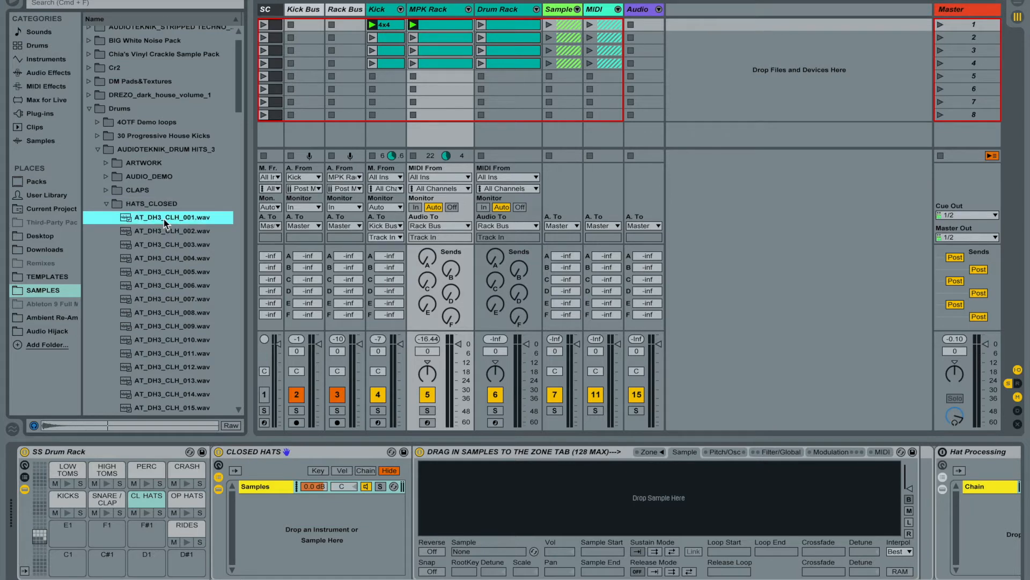
key(Down)
key(Down)
key(Down)
key(Down)
key(Down)
key(Down)
key(Down)
key(Down)
key(Down)
key(Down)
key(Down)
key(Down)
key(Down)
key(Down)
key(Down)
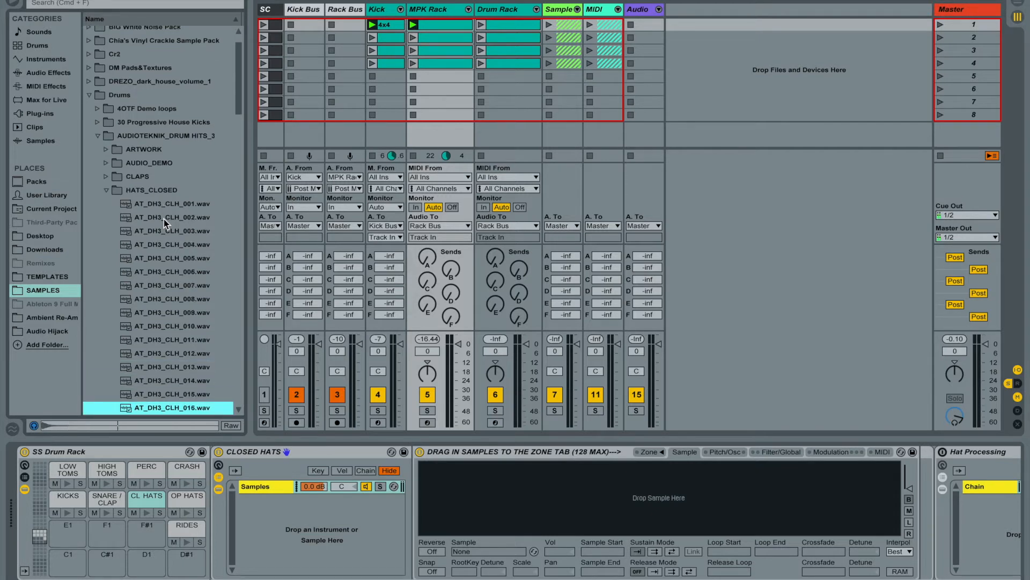
key(Down)
key(Down)
key(Down)
key(Down)
key(Down)
key(Down)
key(Down)
key(Down)
key(Down)
key(Down)
key(Down)
key(Down)
key(Down)
key(Down)
key(Down)
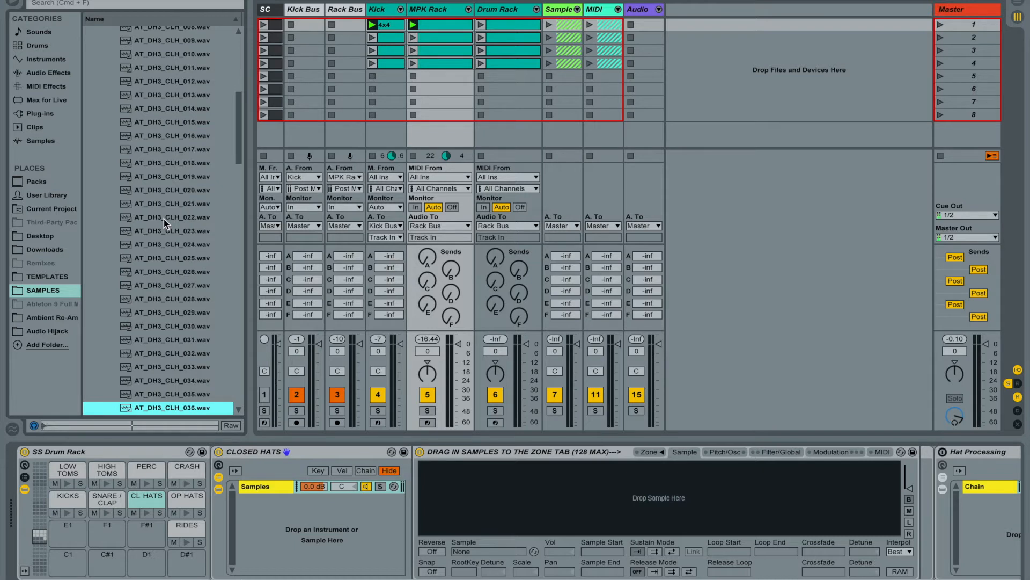
- Load AT_DH3_CLH_035.wav into the CL HATS pad's sampler and trigger the pad
key(Up)
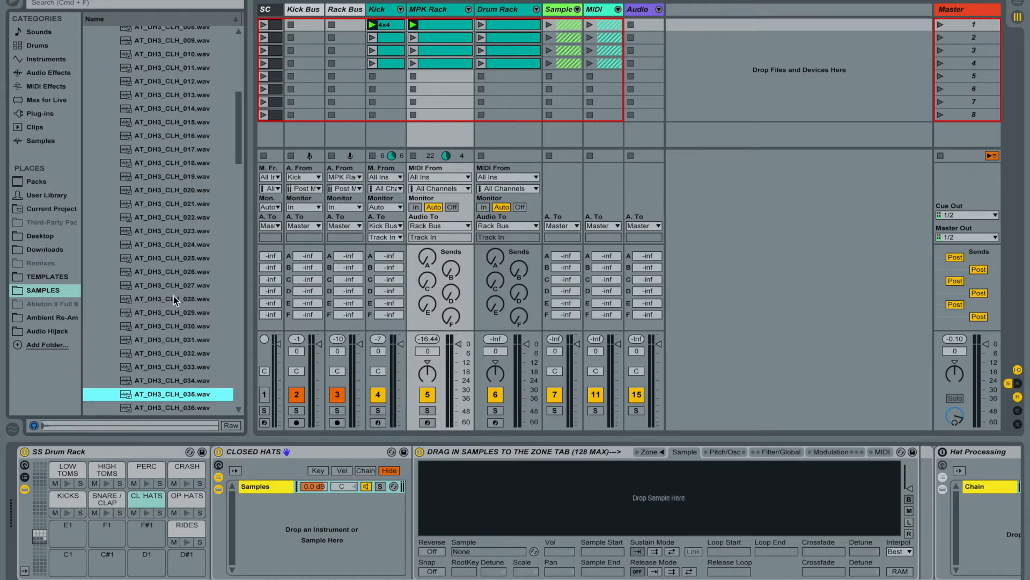
drag(174, 399, 662, 499)
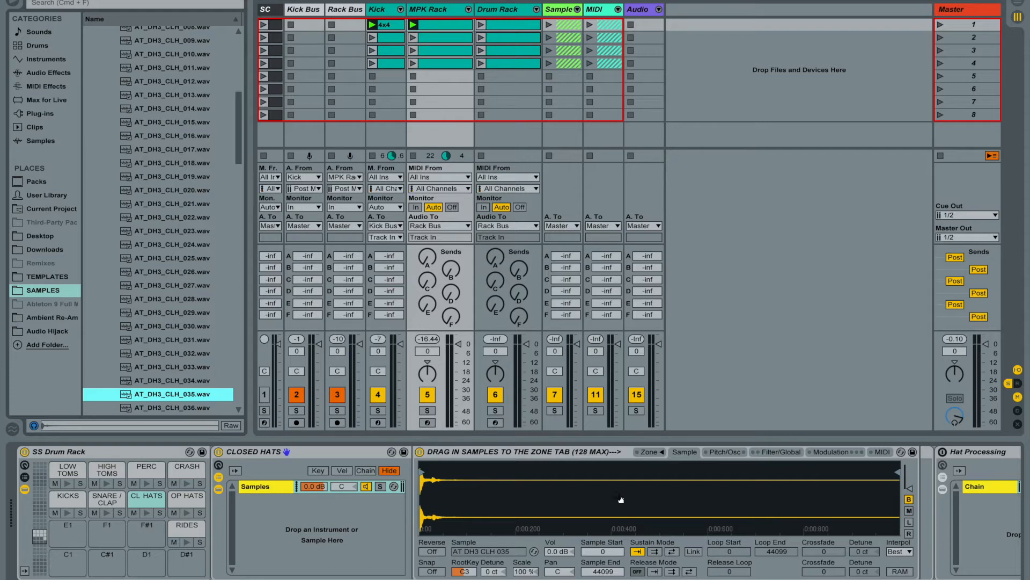
click(142, 503)
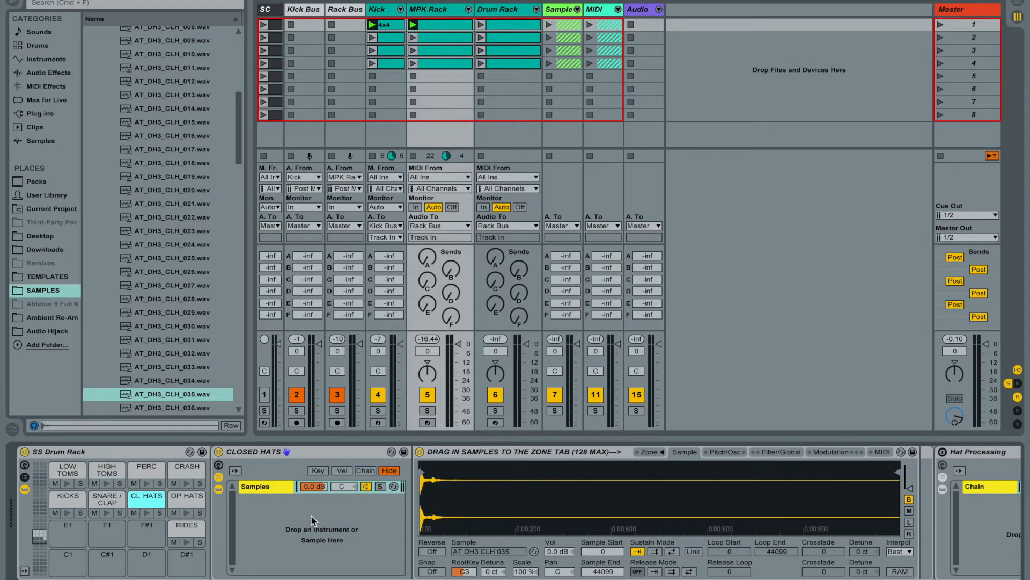
- In the first MPK Rack clip, fill the bar with sixteenth-long CL HATS notes on every eighth from 1 to 1.4.3
double_click(428, 25)
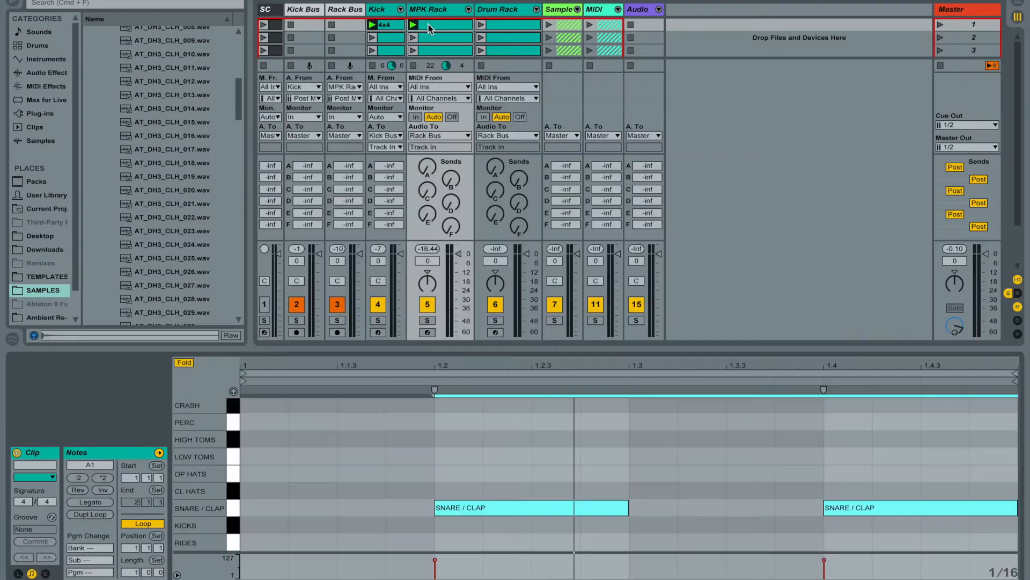
double_click(256, 490)
double_click(368, 488)
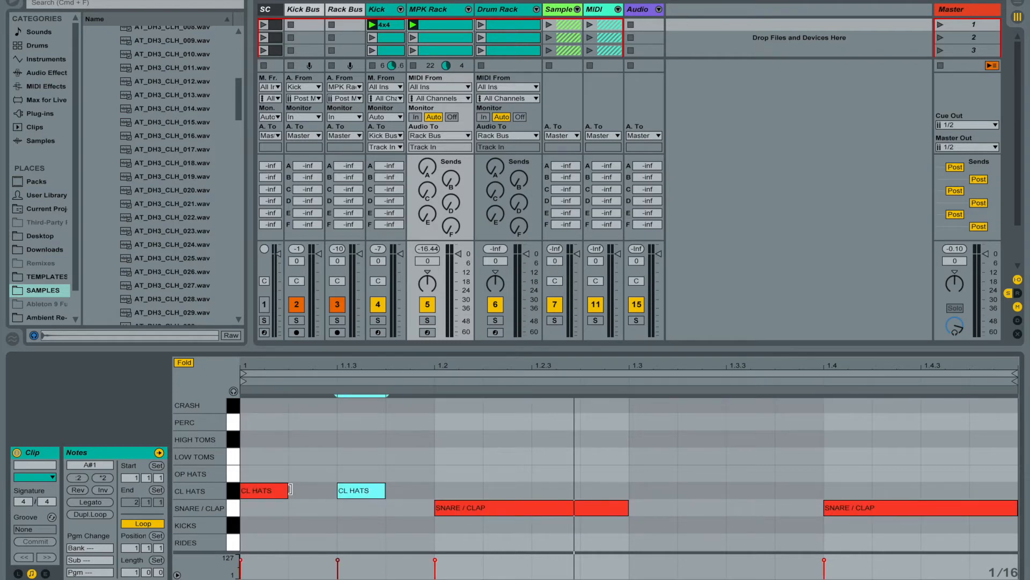
shift+click(264, 490)
drag(266, 492, 477, 494)
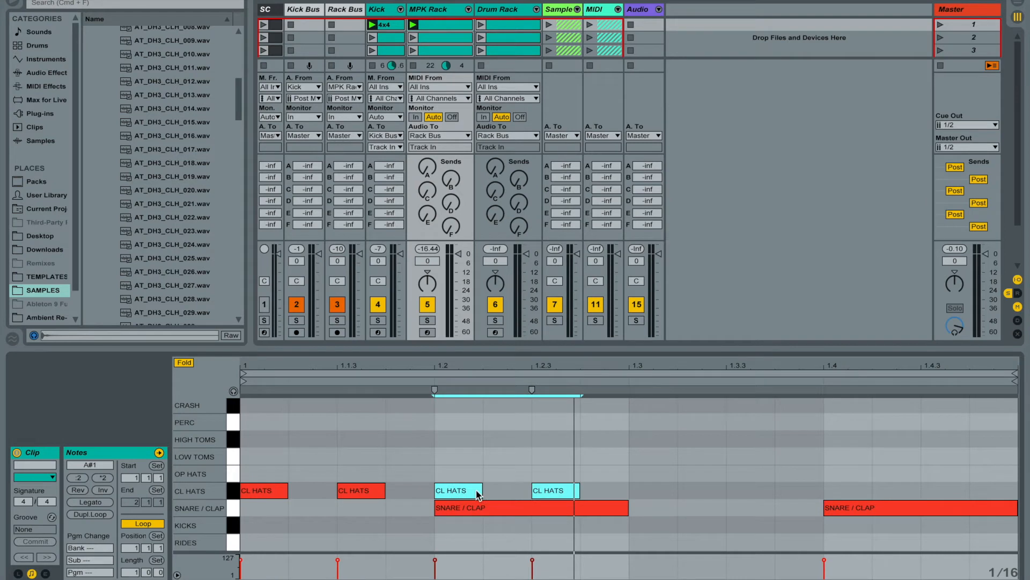
click(235, 491)
drag(253, 491, 646, 491)
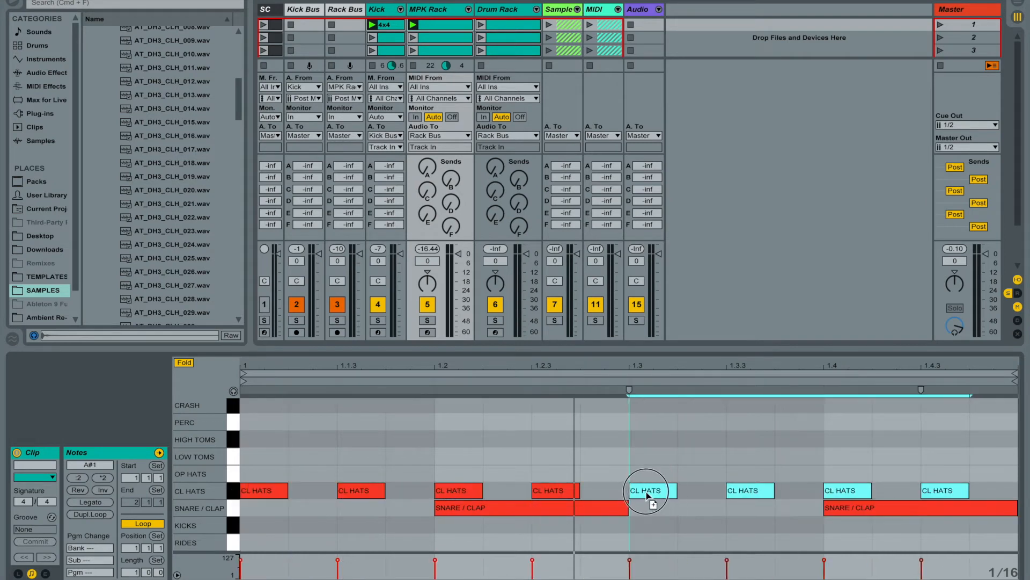
- Lower the velocity of the four CL HATS notes on beats 1, 1.2, 1.3 and 1.4
click(260, 492)
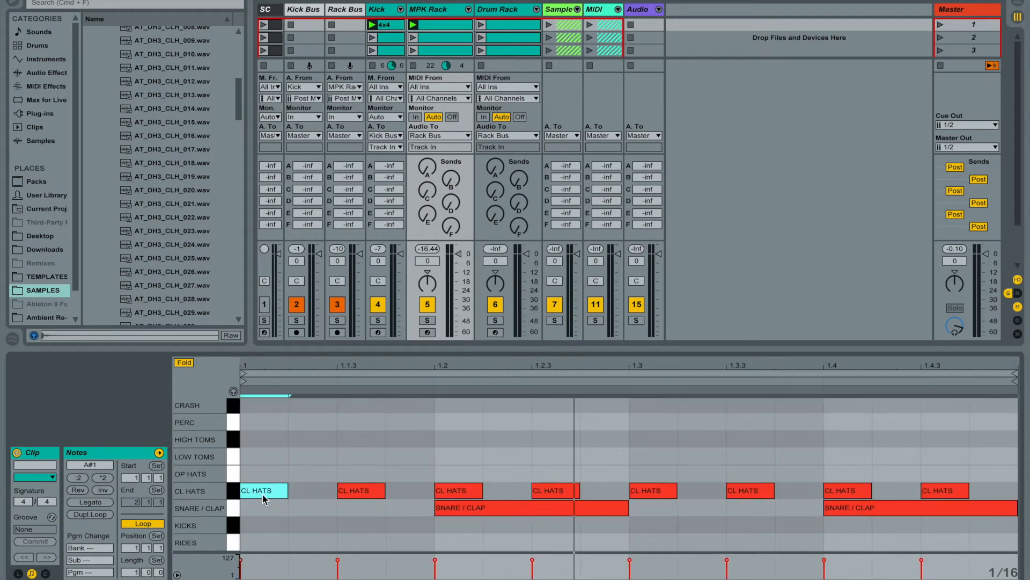
shift+click(455, 489)
shift+click(661, 492)
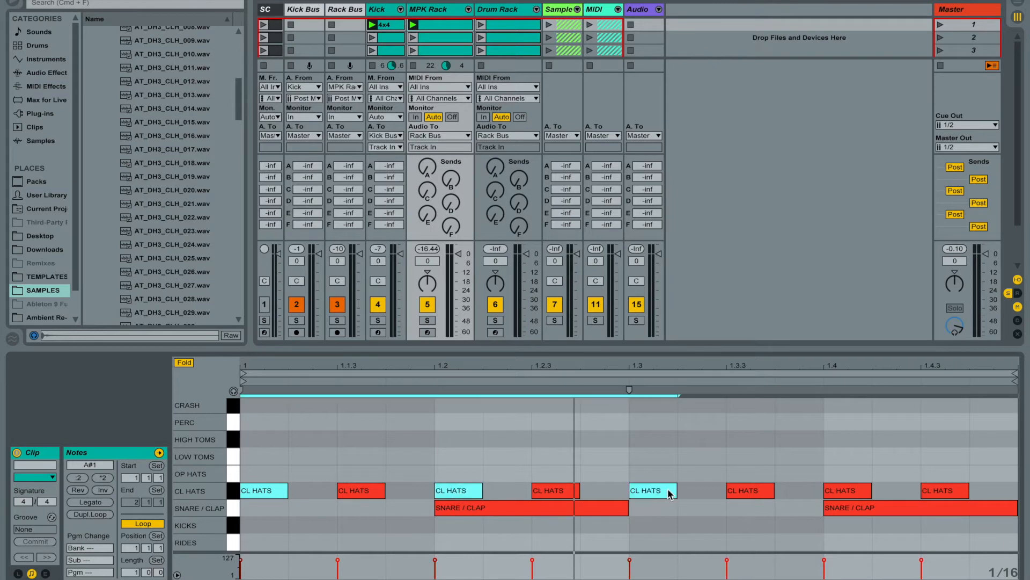
shift+click(833, 492)
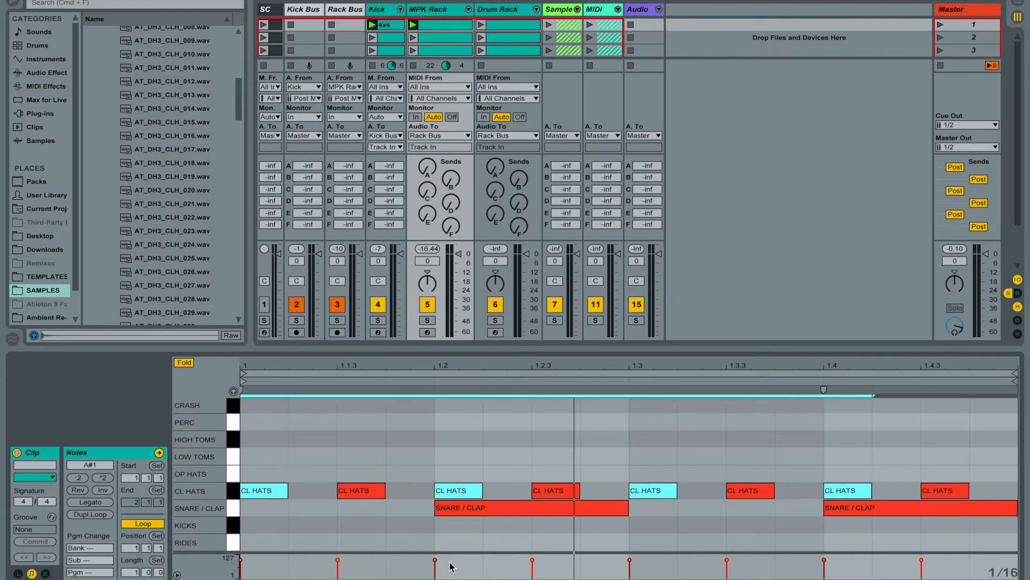
drag(437, 563, 437, 576)
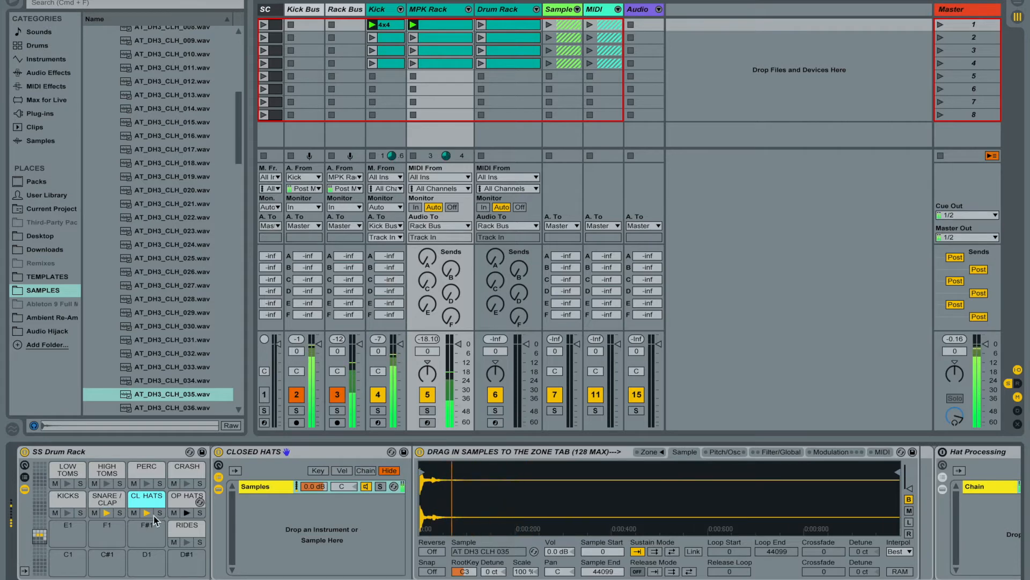
- Show the CLOSED HATS macros, hide its chain list and set Volume to -14.5 dB
click(220, 465)
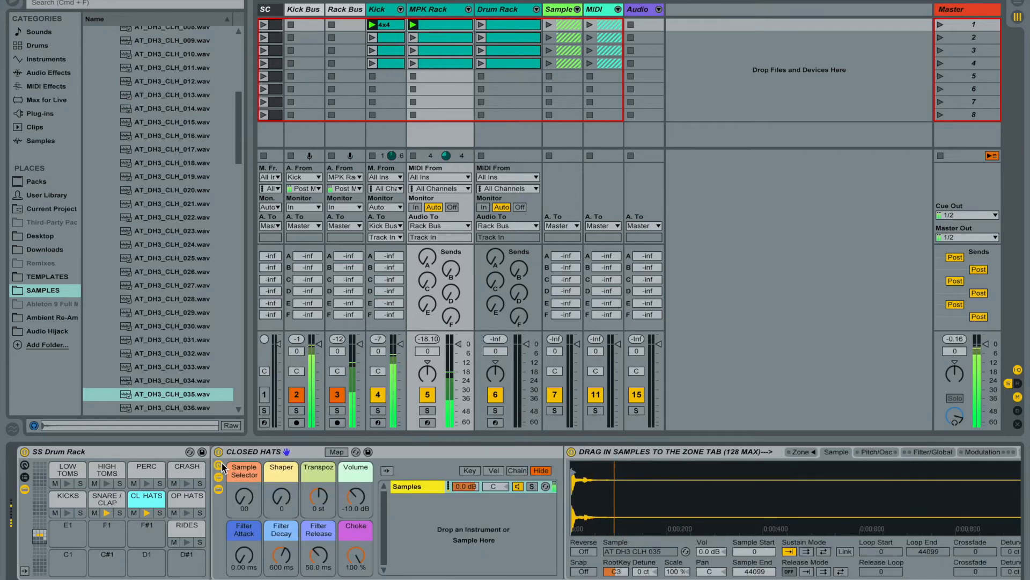
click(220, 478)
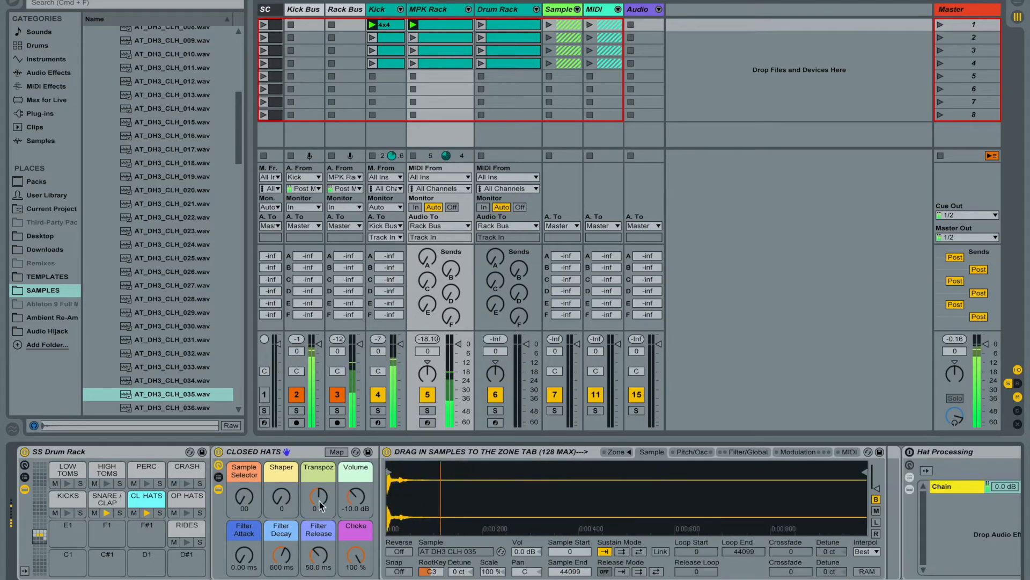
click(354, 498)
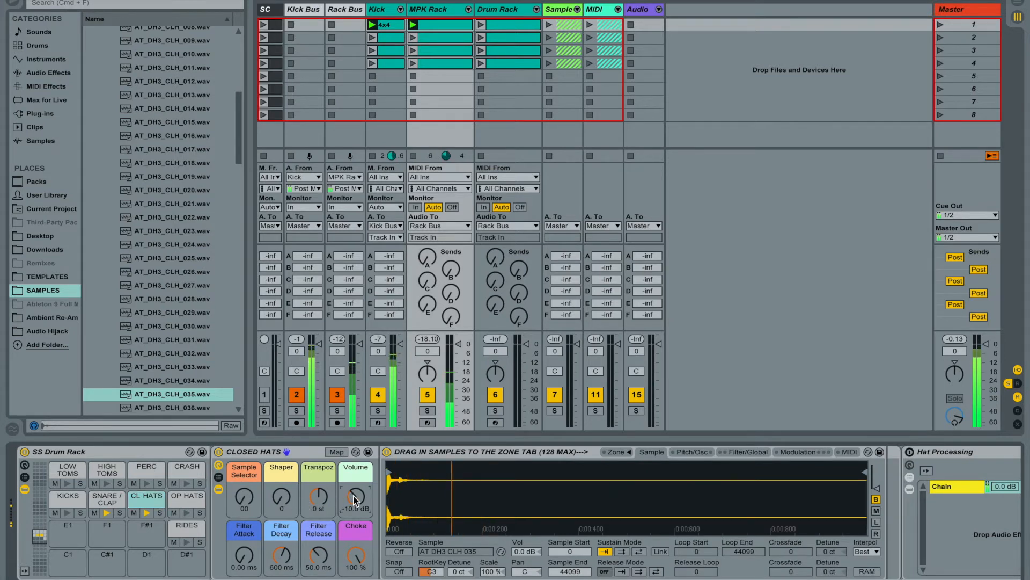
mouse_move(354, 498)
mouse_down()
mouse_move(354, 519)
mouse_move(355, 506)
mouse_up()
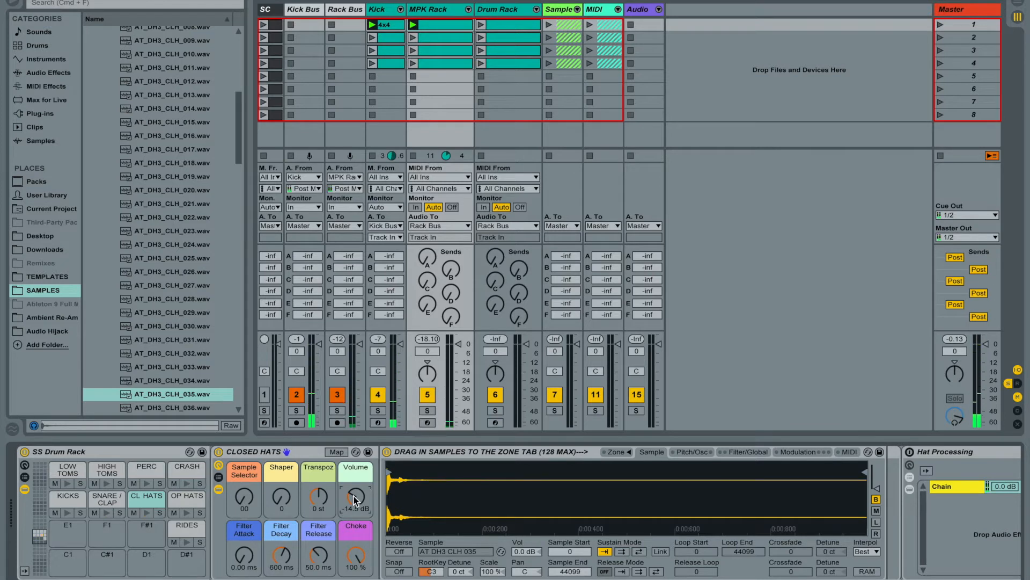
- Select the OP HATS pad, collapse the HATS_CLOSED sample folder and expand HATS_OPEN
click(188, 496)
scroll(180, 214, up, 1)
scroll(180, 215, up, 3)
click(146, 68)
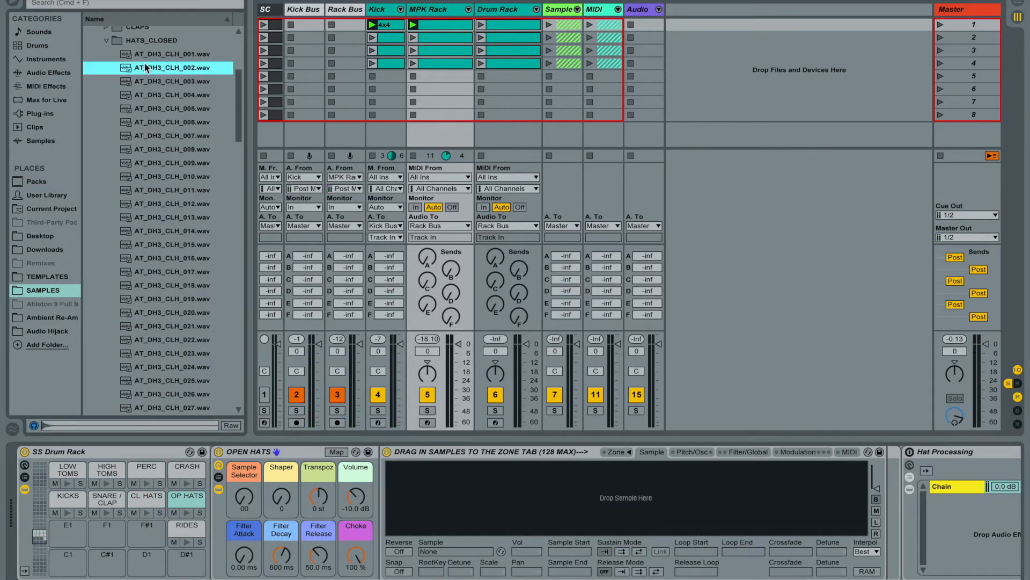
click(106, 40)
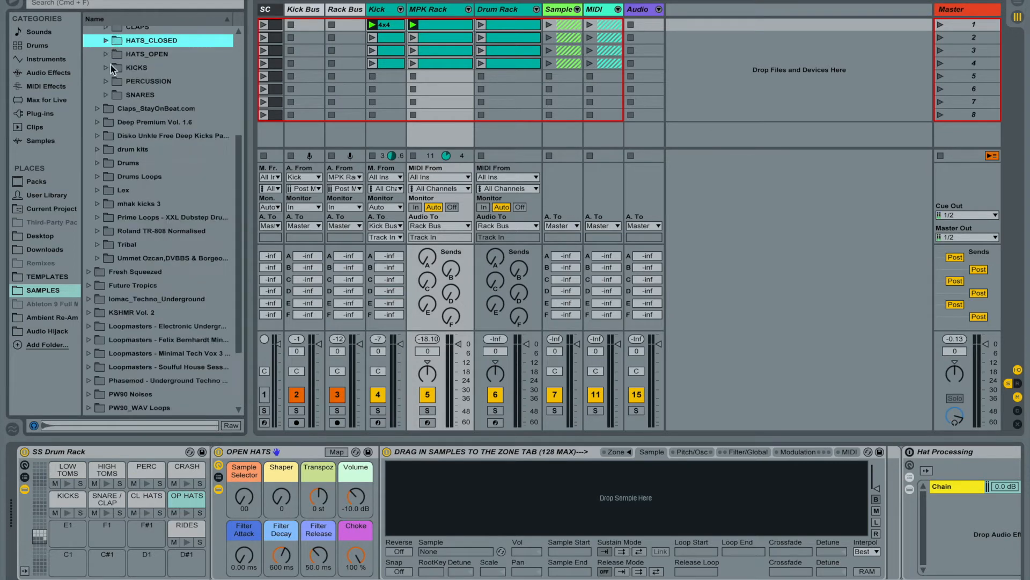
click(106, 53)
- Audition the first open hat samples in HATS_OPEN and load AT_DH3_OH_006.wav into the OPEN HATS sampler
click(150, 68)
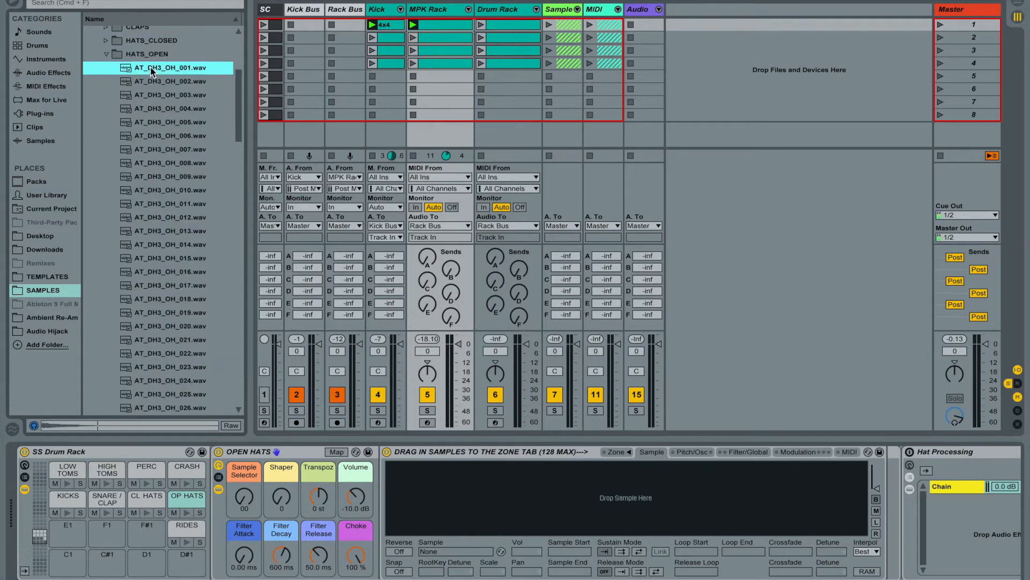
key(Down)
key(Down)
scroll(150, 66, up, 3)
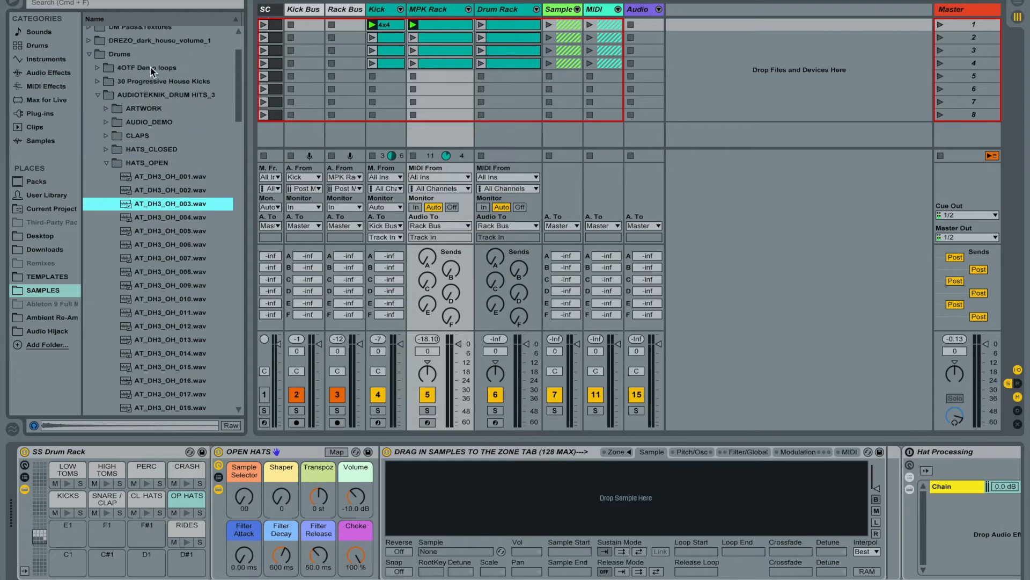
key(Down)
key(Up)
scroll(150, 67, down, 3)
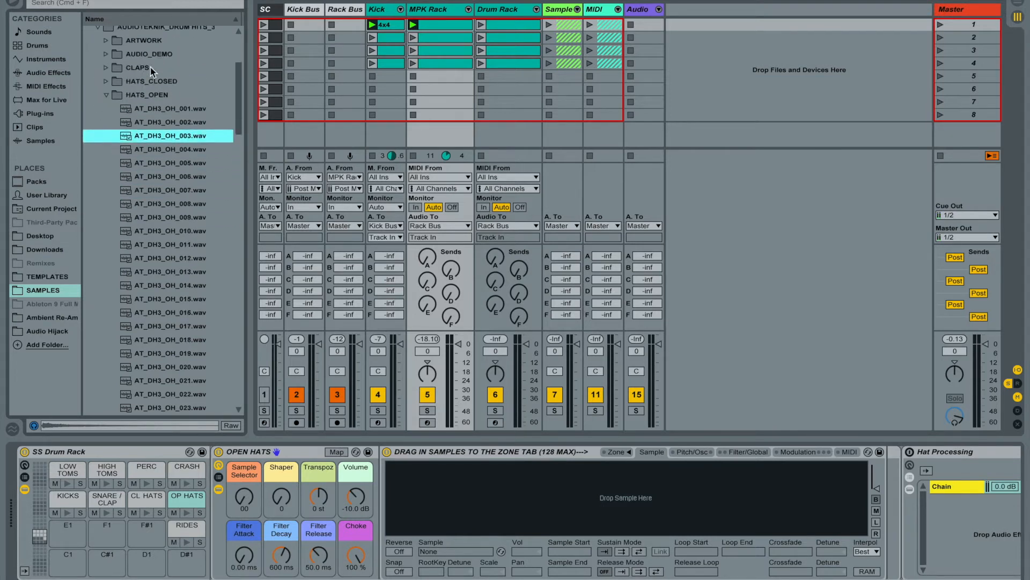
click(171, 149)
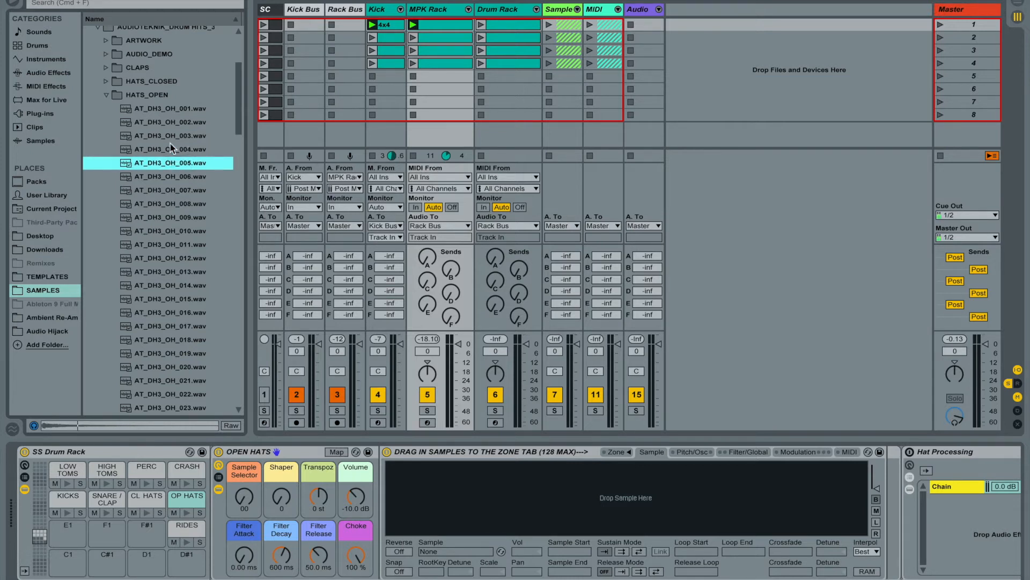
key(Down)
key(Down)
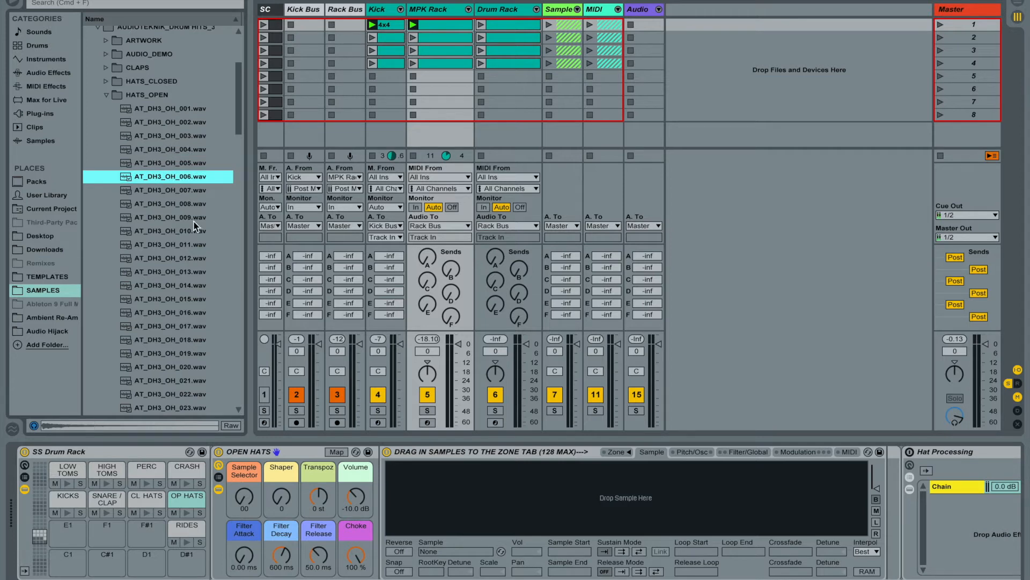
drag(162, 174, 462, 495)
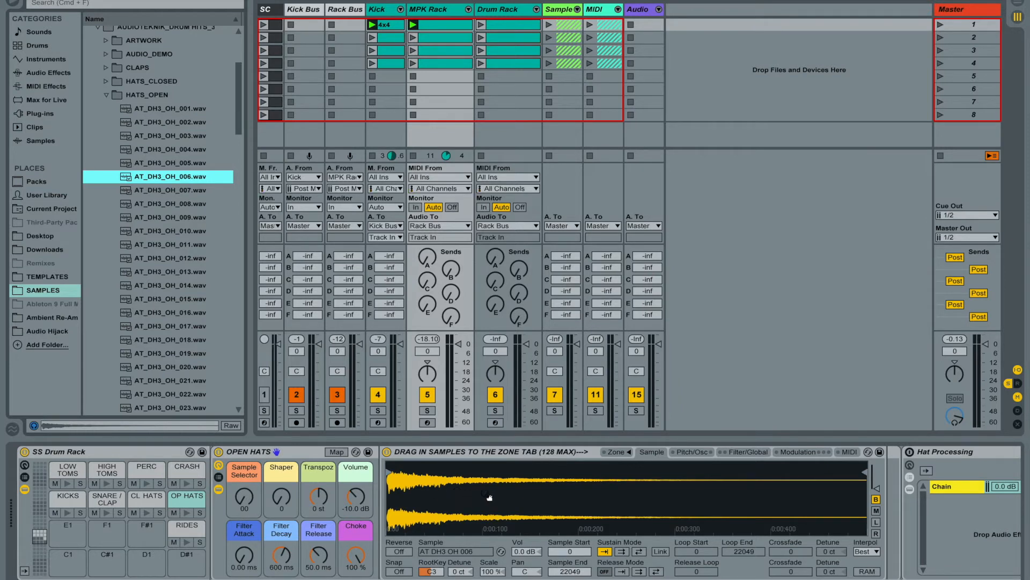
- Select the SS Drum Rack and set the Filter Decay of OPEN HATS to 152 ms
click(98, 451)
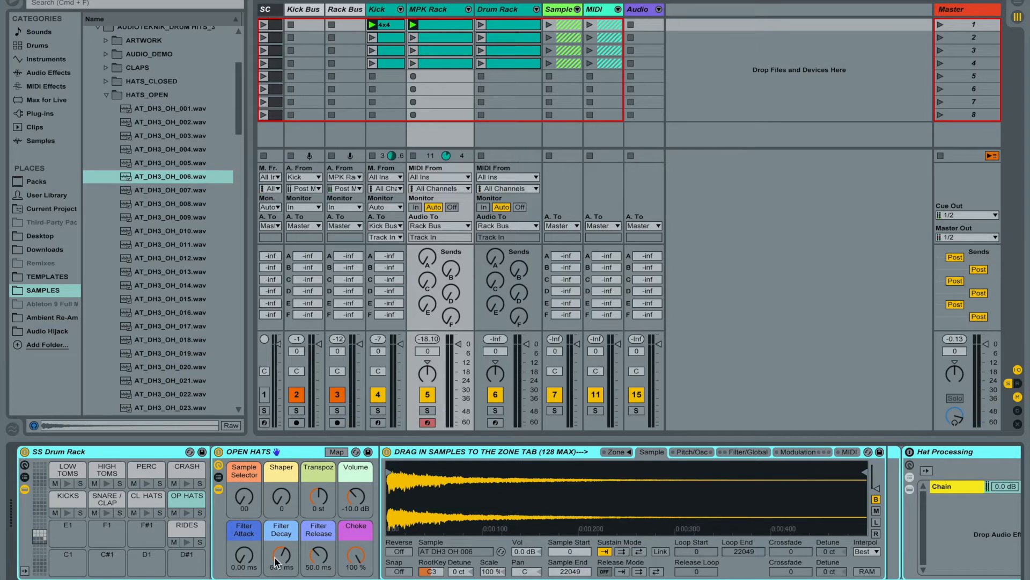
drag(275, 562, 276, 573)
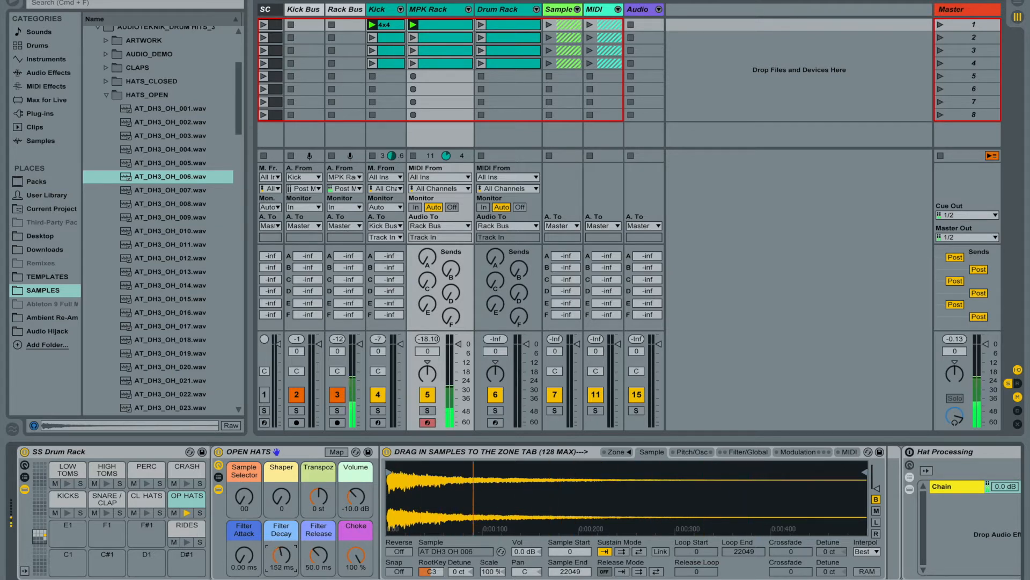
- Set the Shaper macro of OPEN HATS to 11
drag(278, 500, 279, 486)
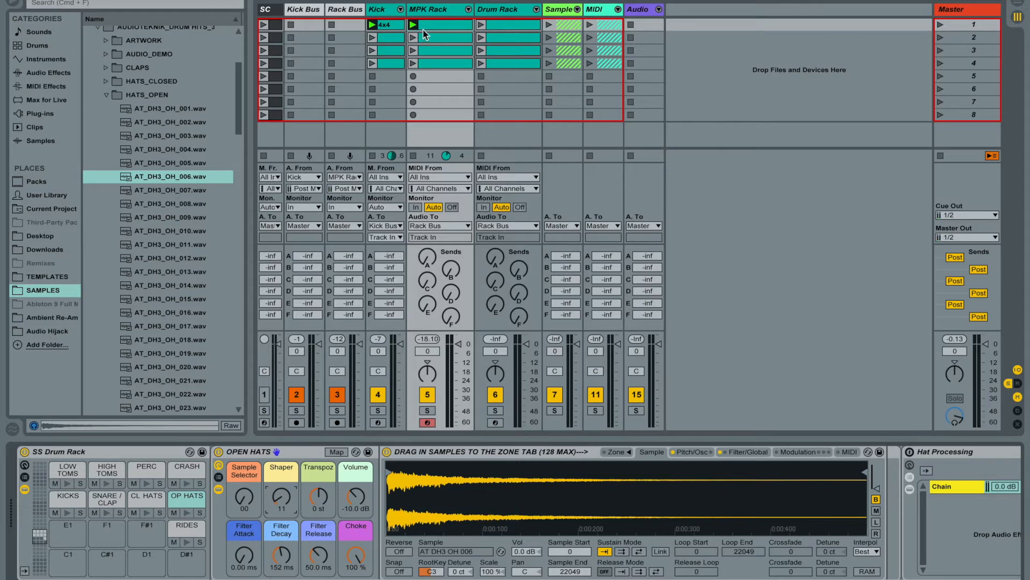
- In the first MPK Rack clip, copy the hat notes to the OP HATS row on the off-beats and raise their velocity
double_click(437, 27)
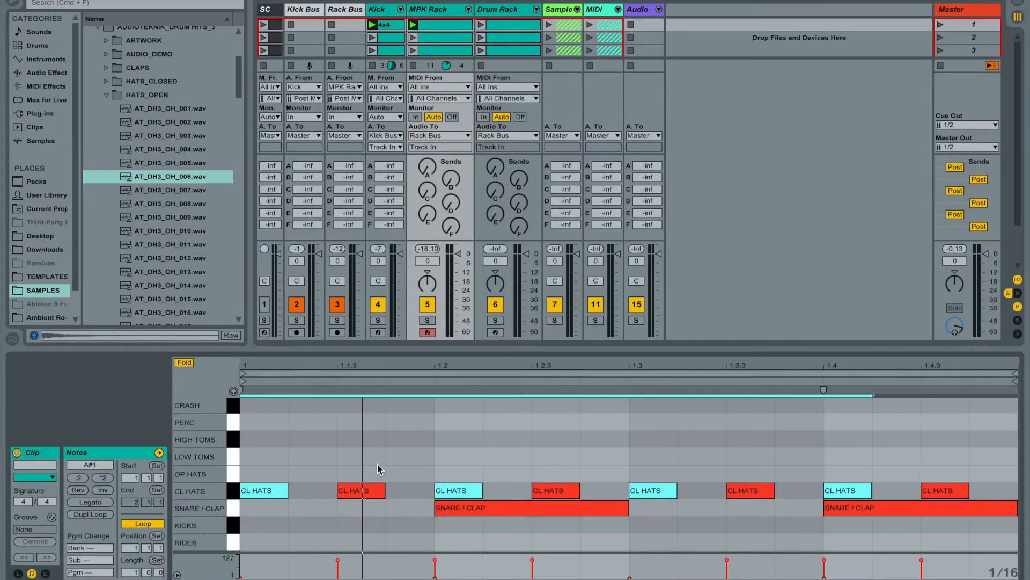
click(361, 492)
drag(361, 490, 360, 473)
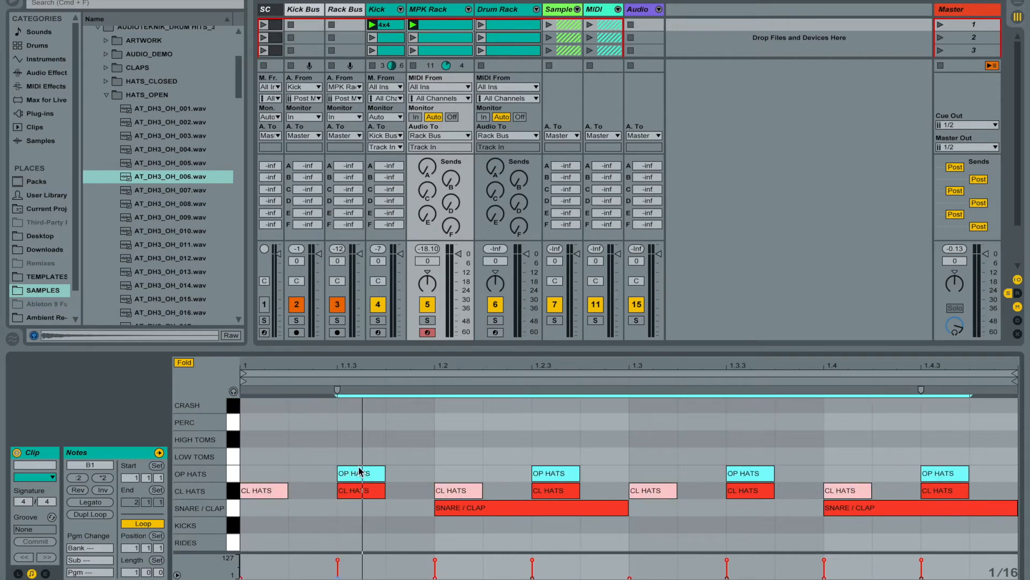
drag(337, 577, 338, 559)
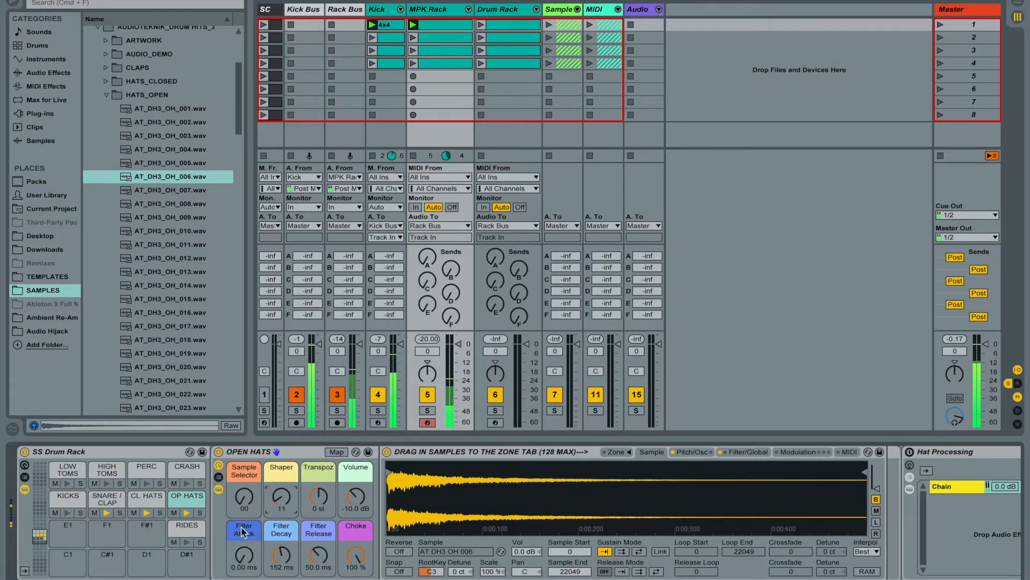
- Show the SS Drum Rack's chain list and set the Choke group of OP HATS and CL HATS to None
click(25, 477)
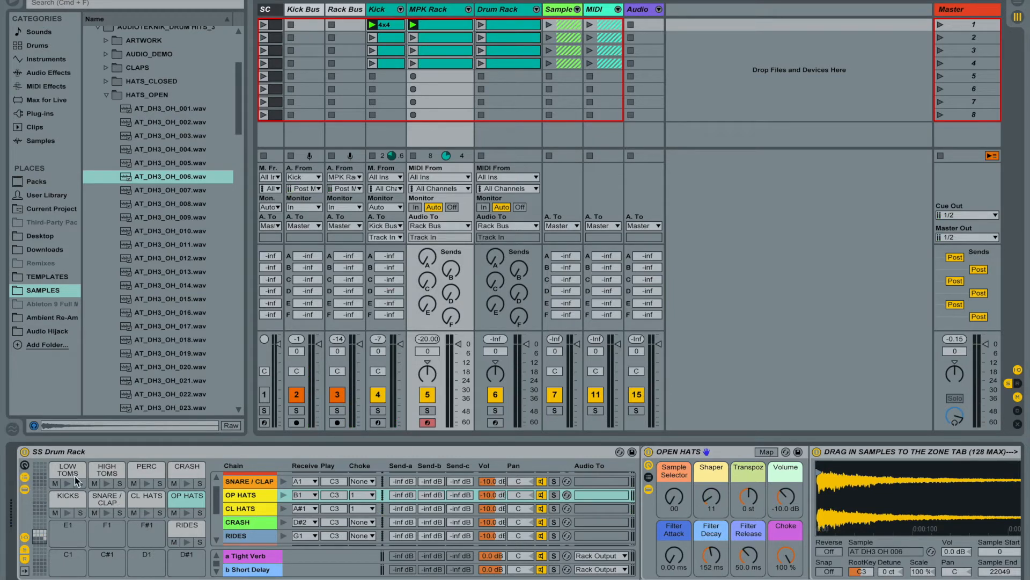
scroll(250, 489, up, 1)
scroll(250, 489, down, 4)
scroll(250, 488, up, 4)
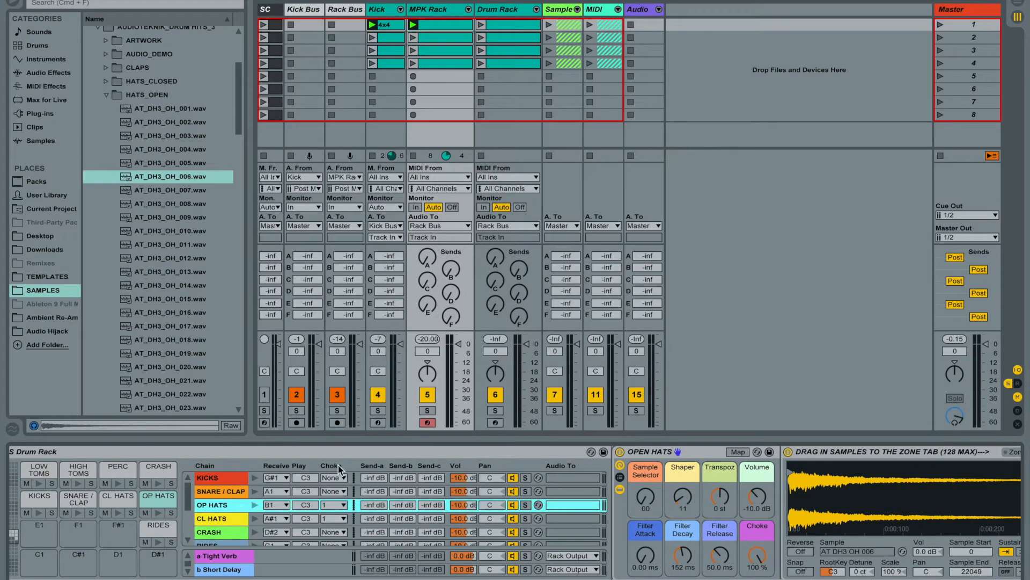
click(341, 505)
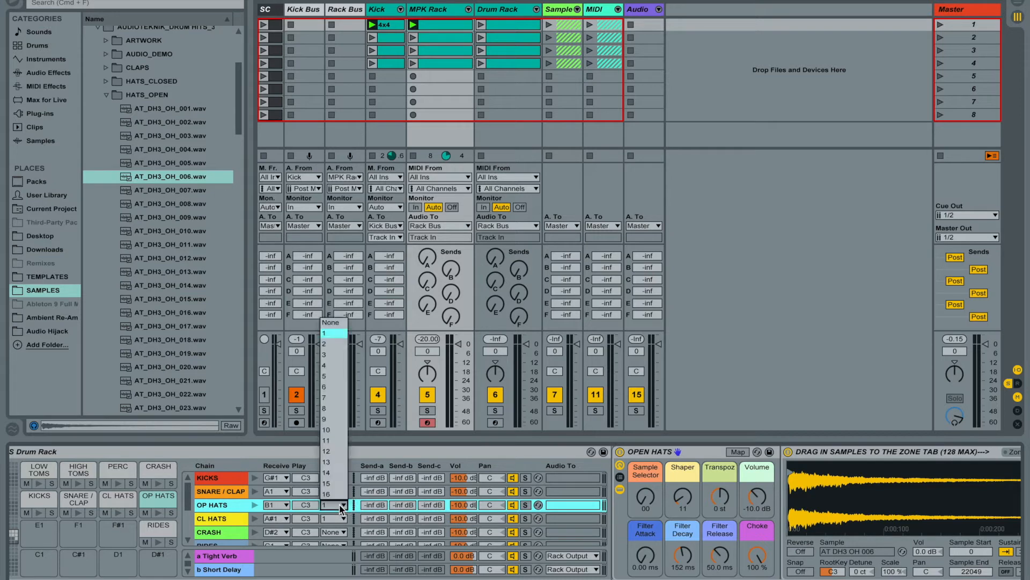
click(331, 334)
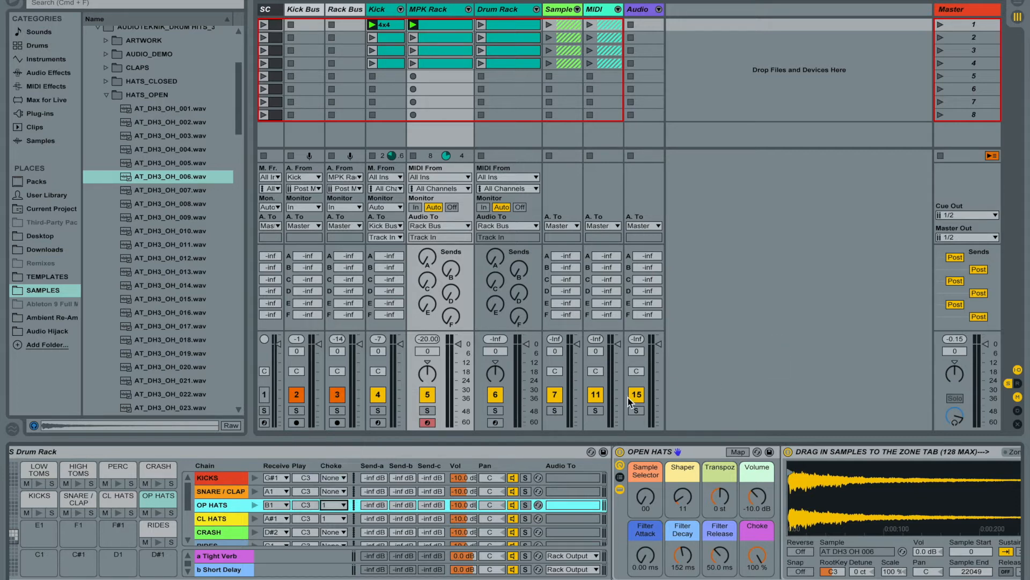
click(331, 505)
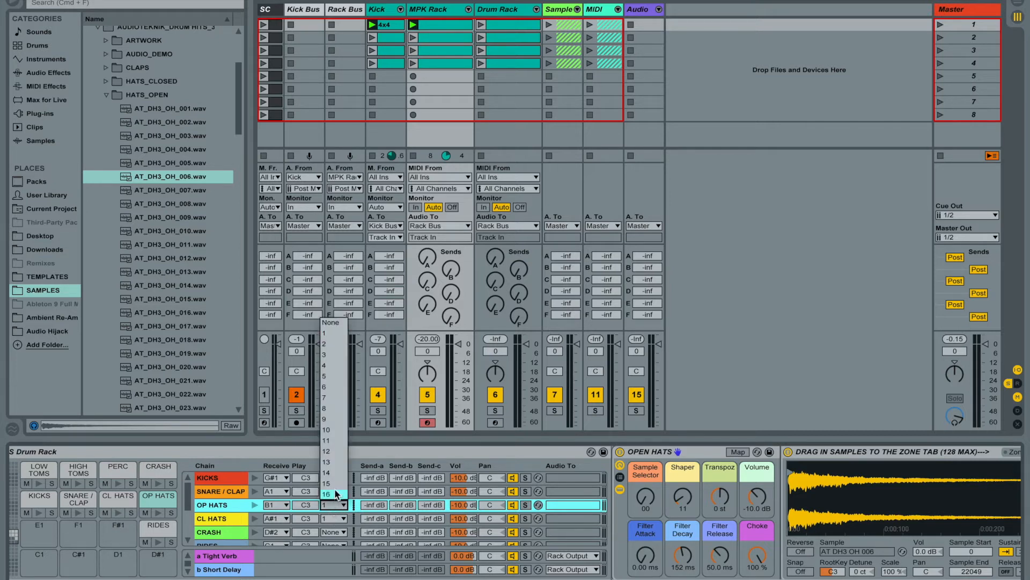
click(335, 325)
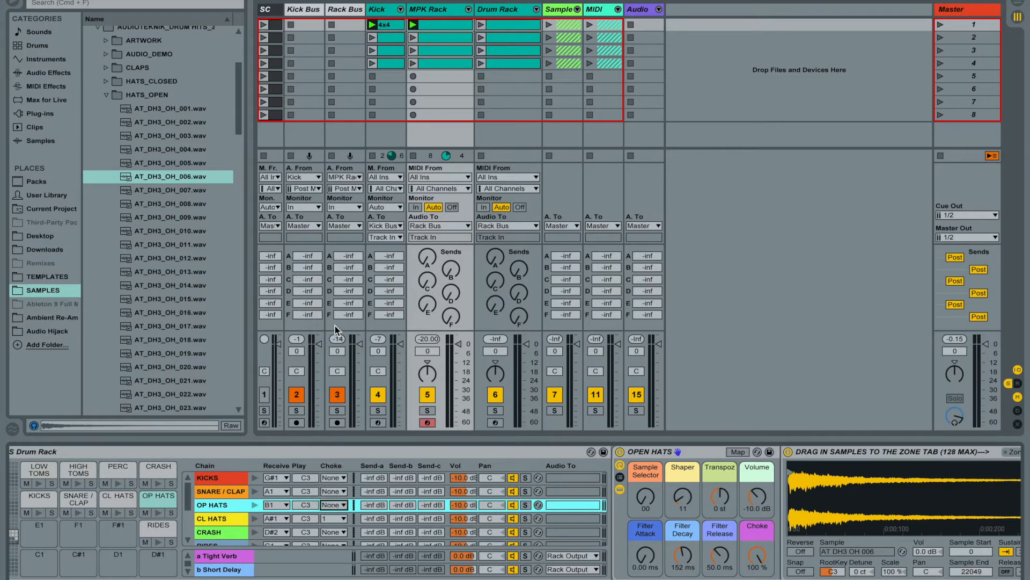
click(335, 519)
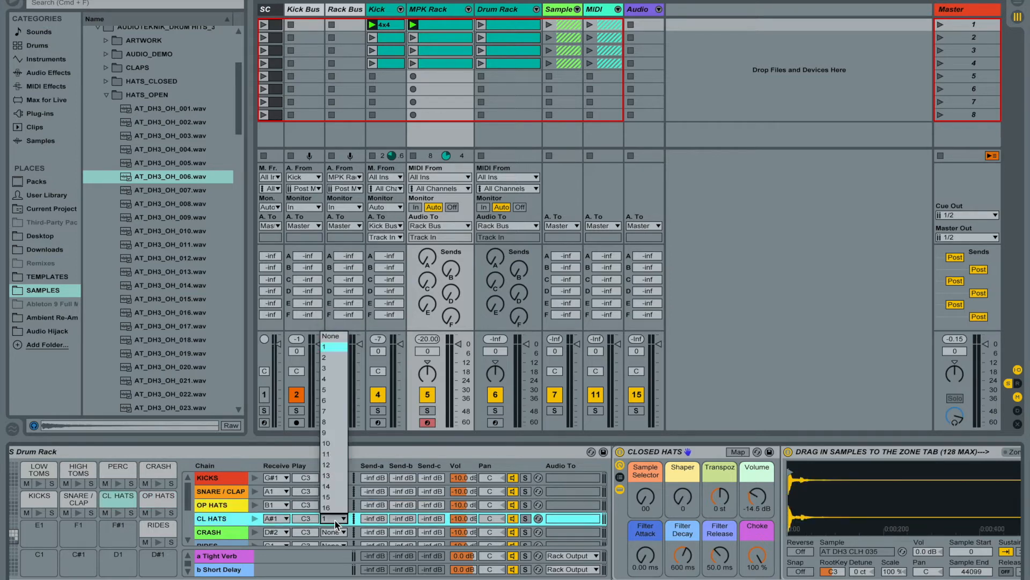
click(330, 337)
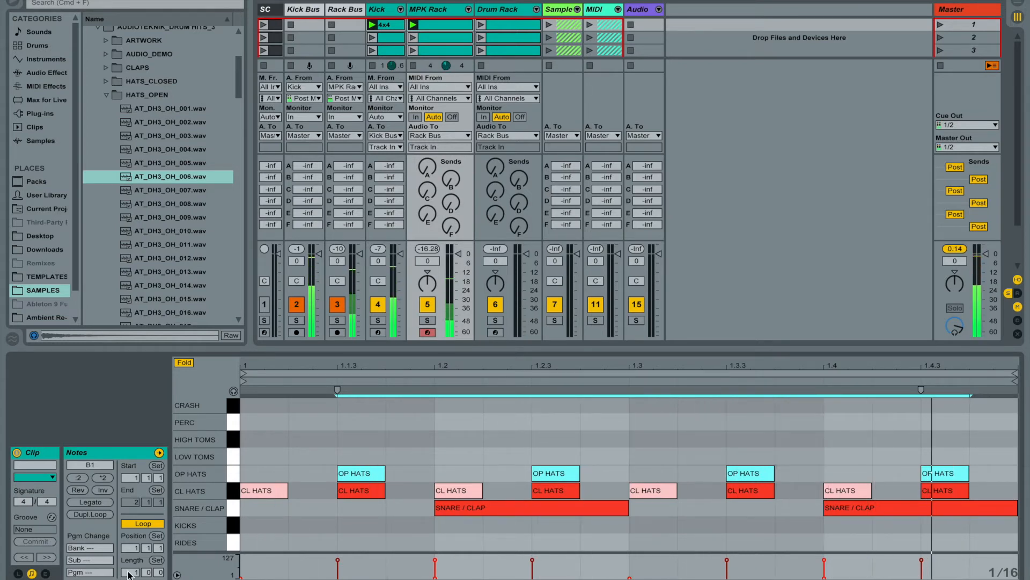
- Set the loop length of the MPK Rack clip to 4 bars
key(Up)
key(Up)
key(Up)
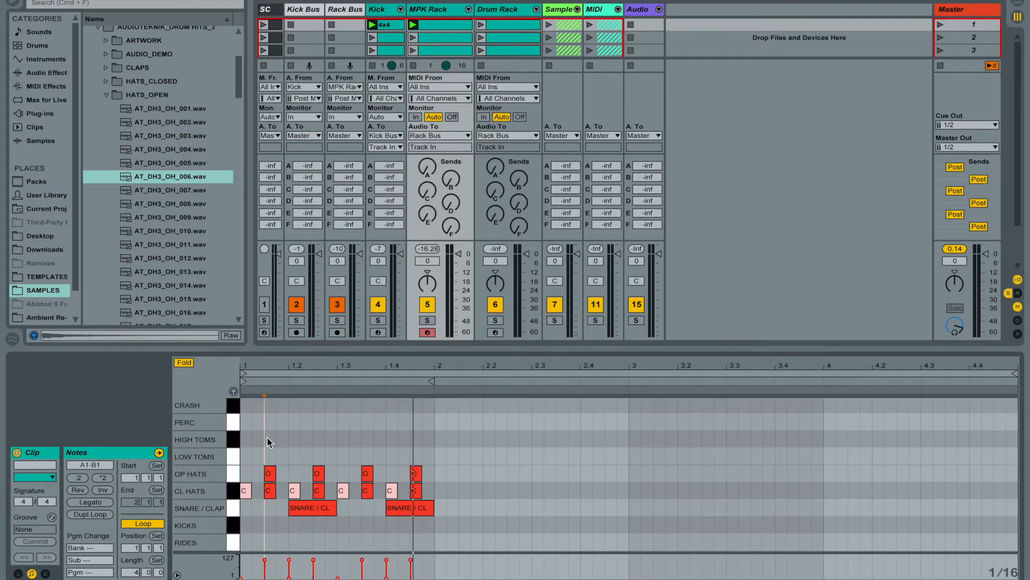
- Duplicate the clip's whole one-bar pattern three times to fill the four bars and play it
key(super+a)
key(super+d)
key(super+d)
key(super+d)
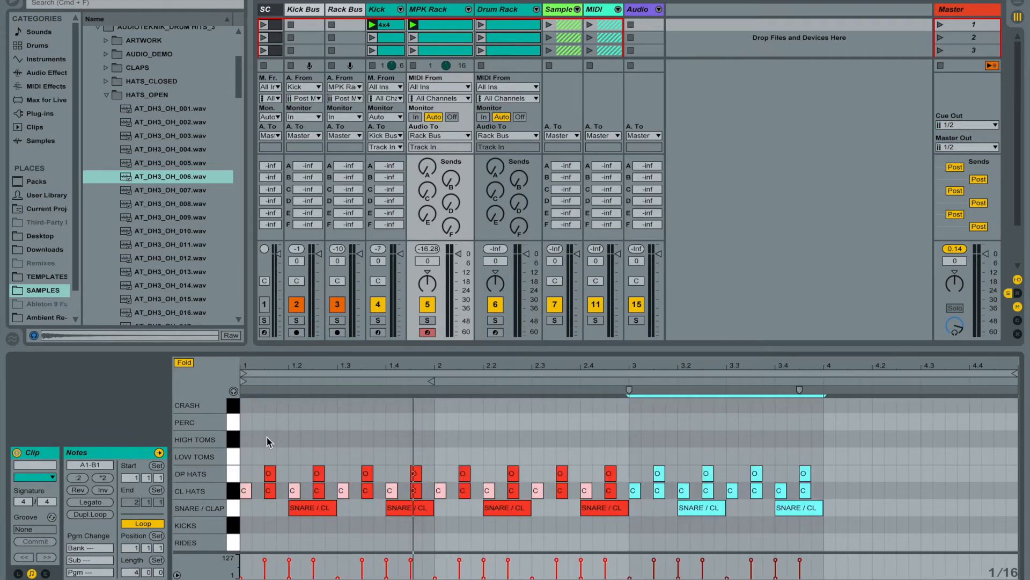
click(369, 445)
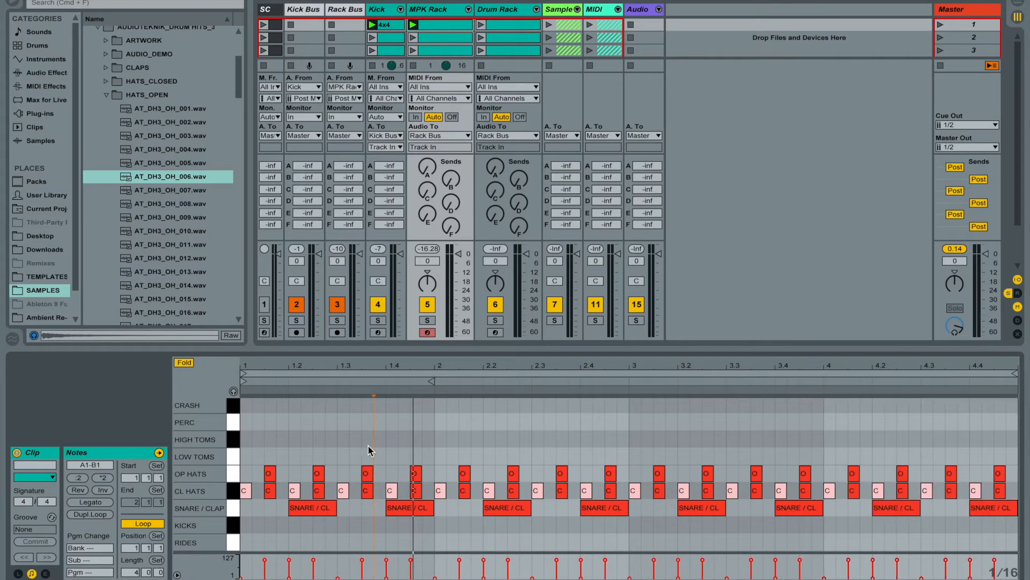
key(space)
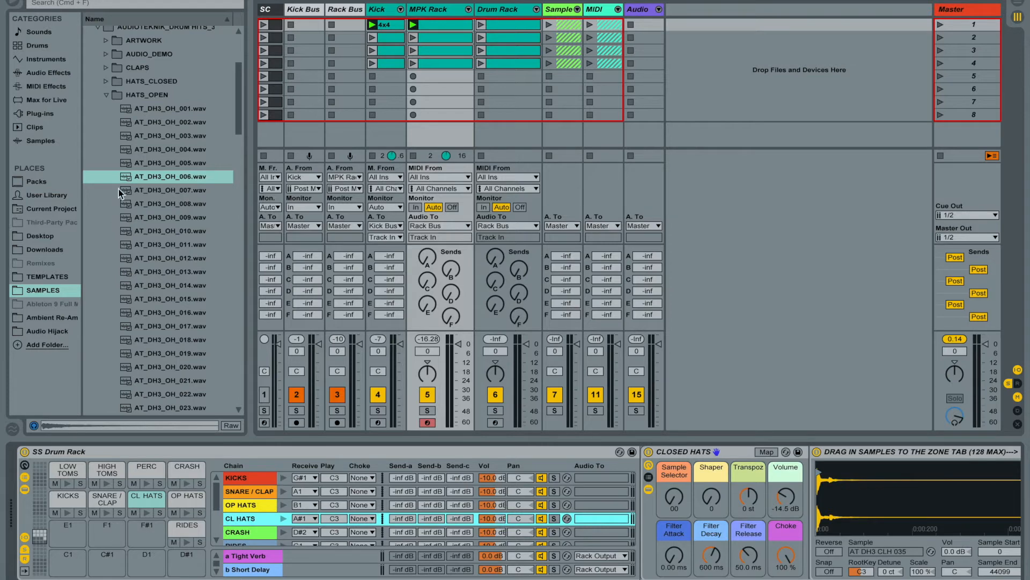
- Collapse HATS_OPEN, expand the SNARES sample folder and audition its samples, settling on AT_DH3_SNARE_017.wav
click(106, 96)
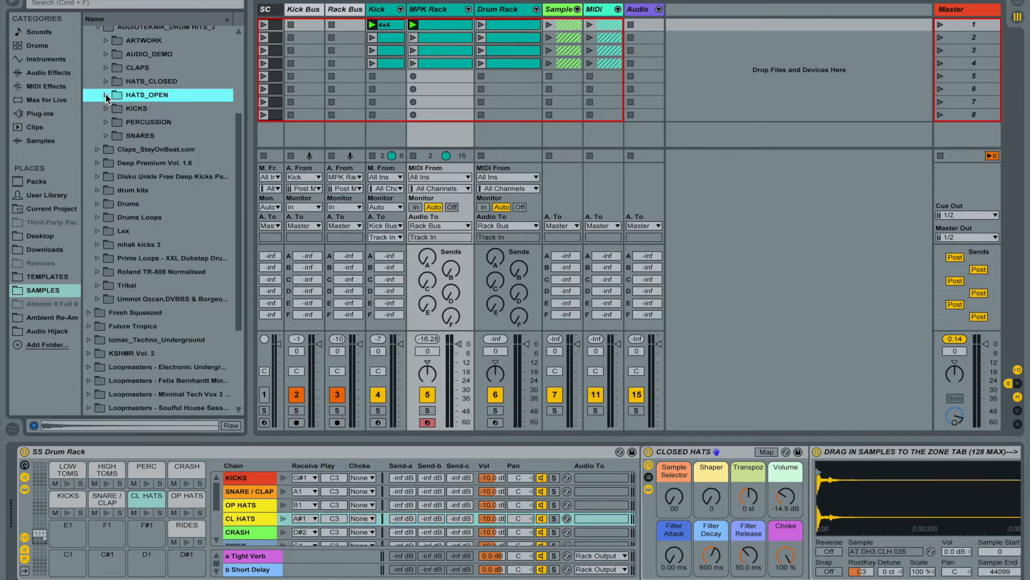
click(106, 136)
click(169, 167)
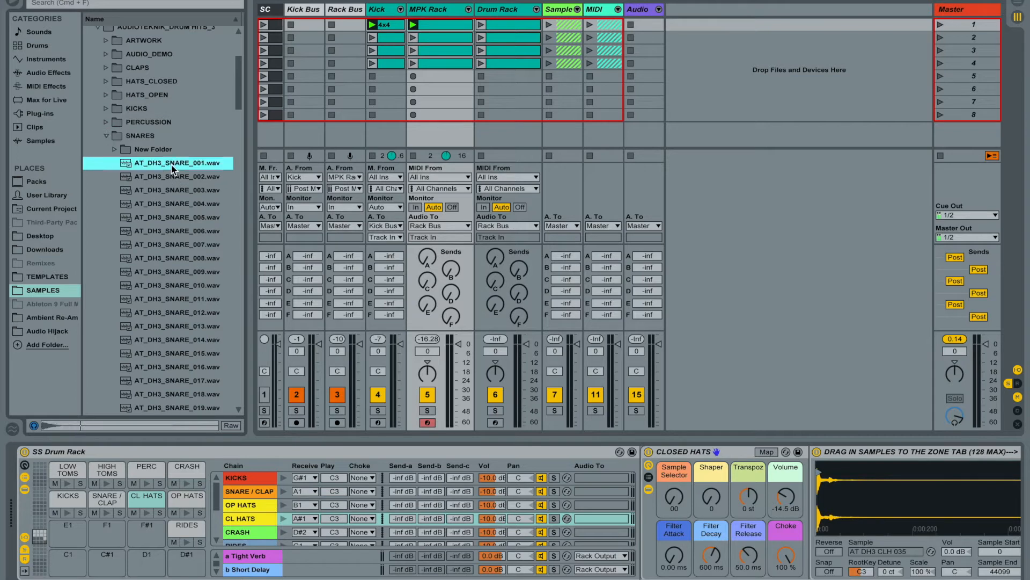
key(Down)
key(Down)
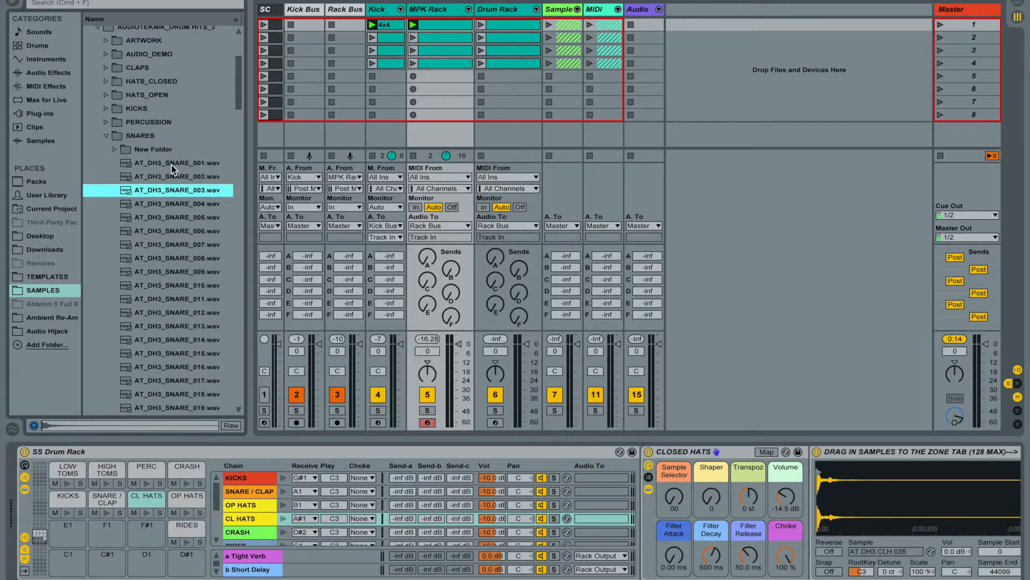
key(Up)
key(Down)
key(Down)
key(Down)
key(Down)
key(Down)
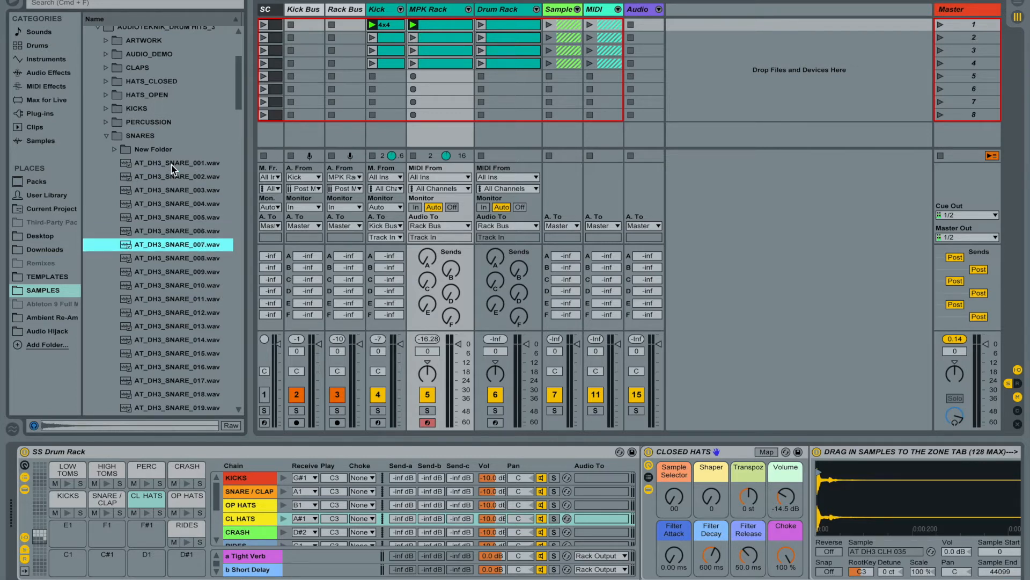
key(Down)
key(Down)
key(Down)
key(Down)
key(Down)
key(Down)
key(Down)
key(Down)
key(Down)
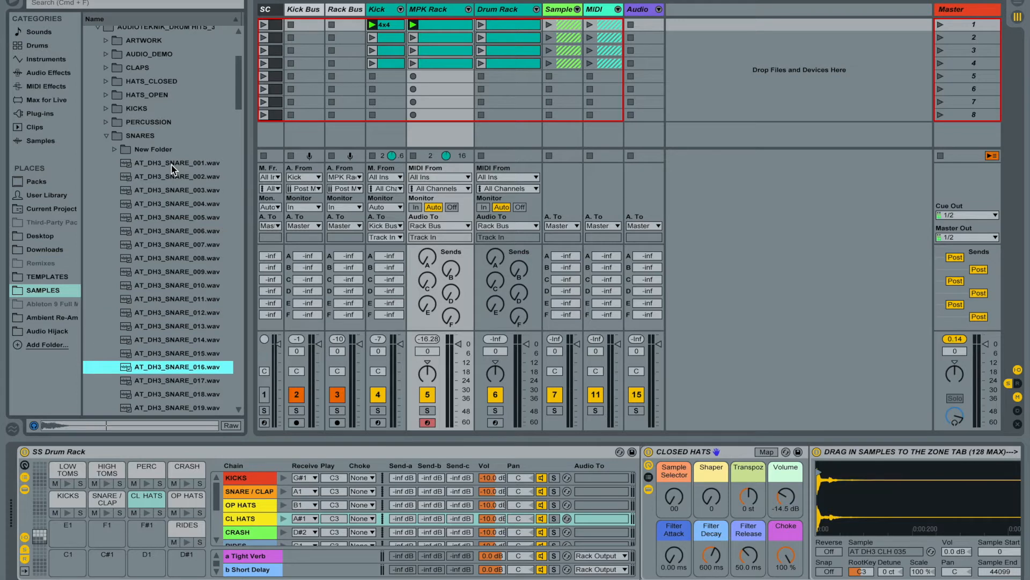
key(Down)
key(Down)
key(Up)
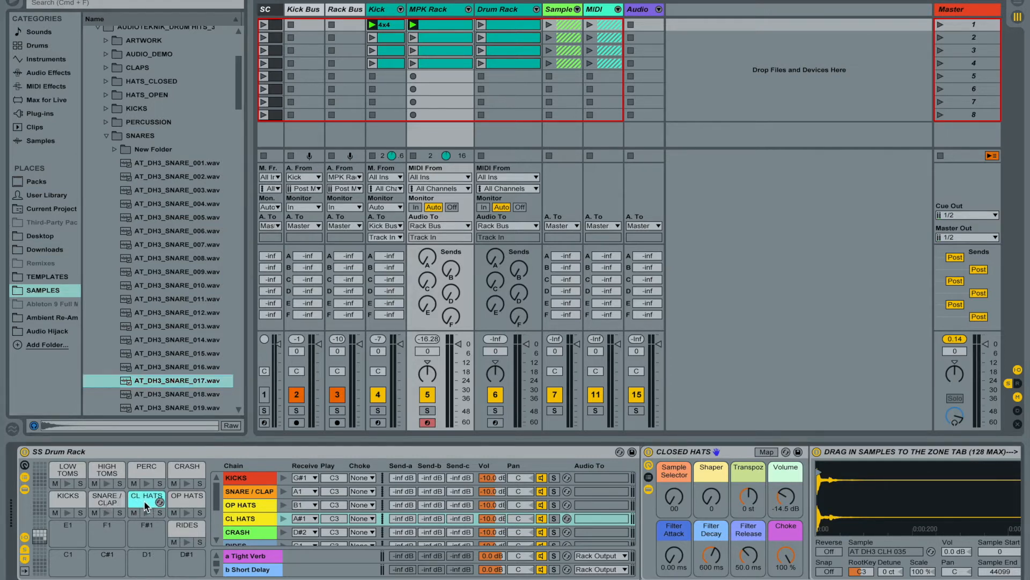
- Select the OP HATS pad and hide the SS Drum Rack's chain list
click(185, 498)
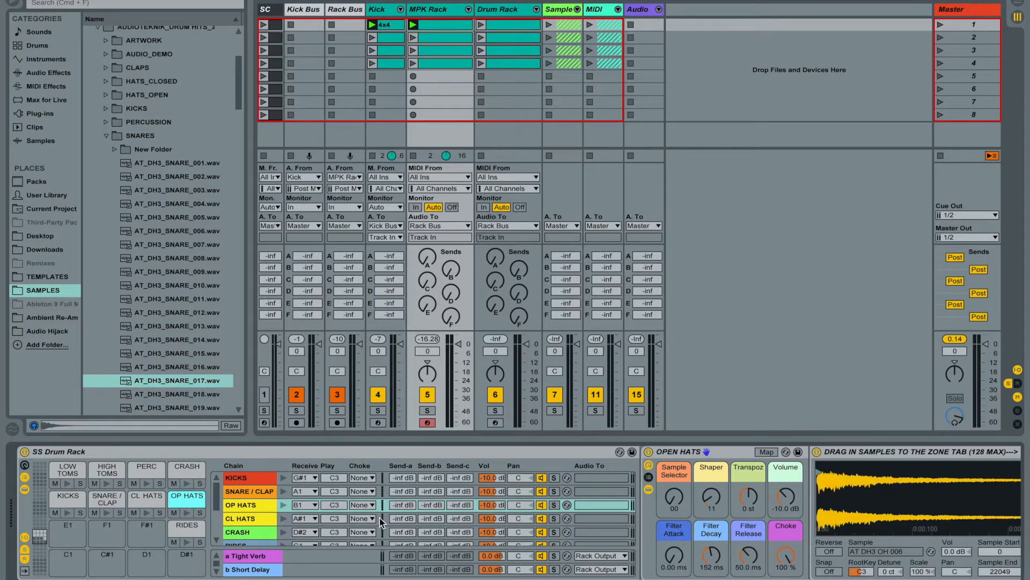
scroll(664, 480, right, 5)
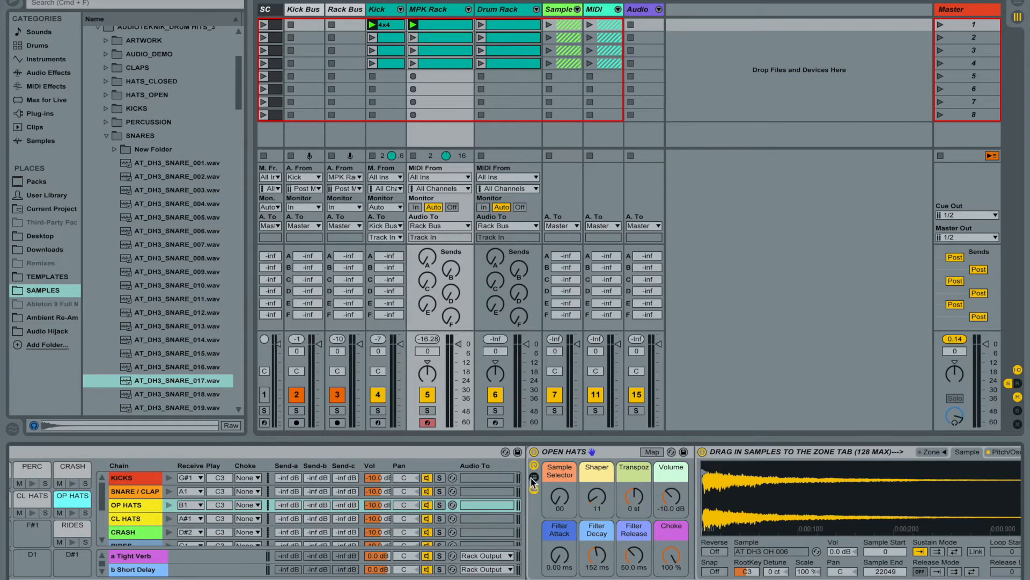
scroll(102, 506, left, 5)
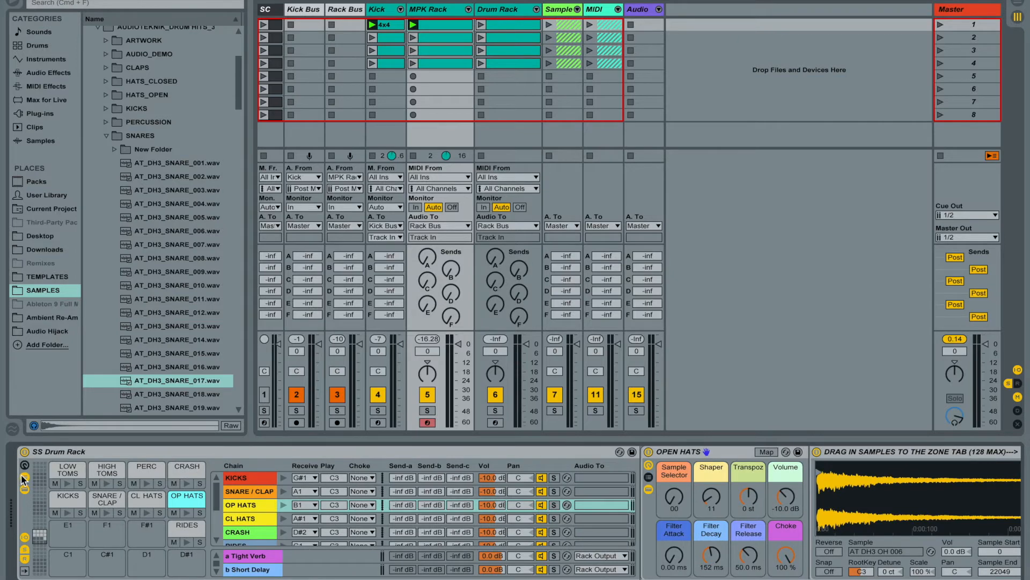
click(24, 478)
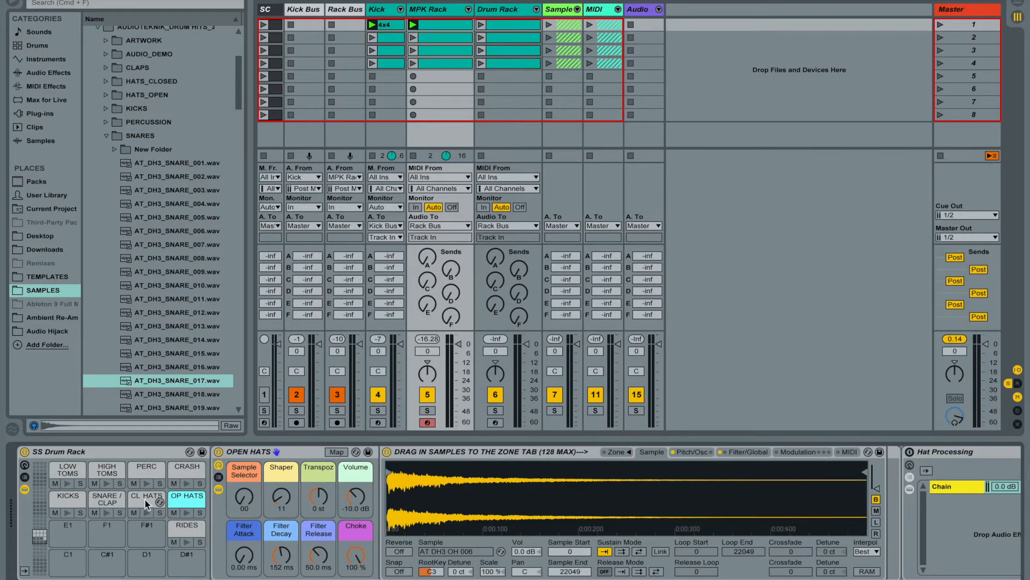
- Select the SNARE / CLAP pad and examine the chains in its rack
click(105, 501)
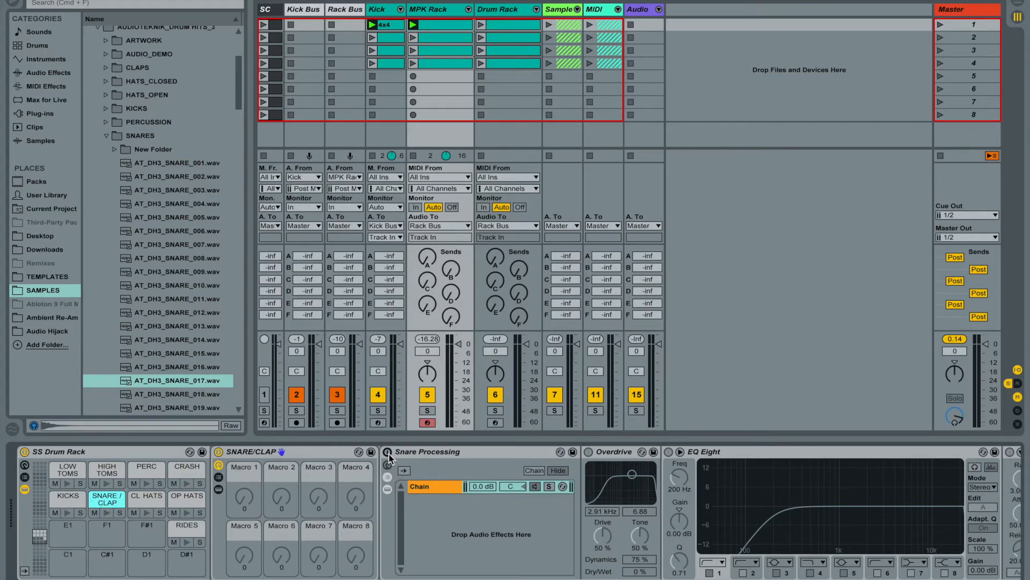
click(219, 478)
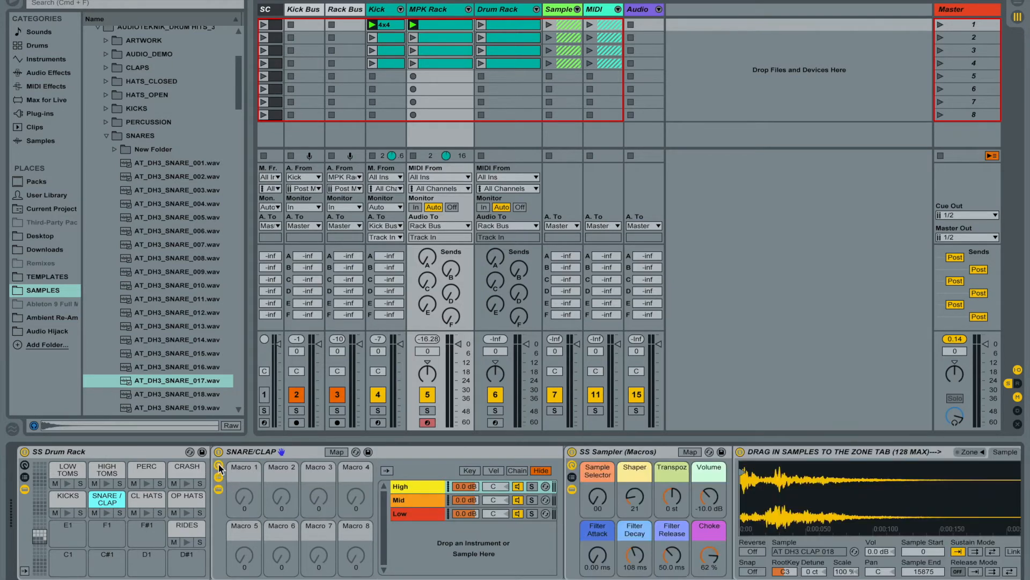
click(219, 464)
- Select the CL HATS pad, show the CLOSED HATS macros and hide its chain list
click(145, 501)
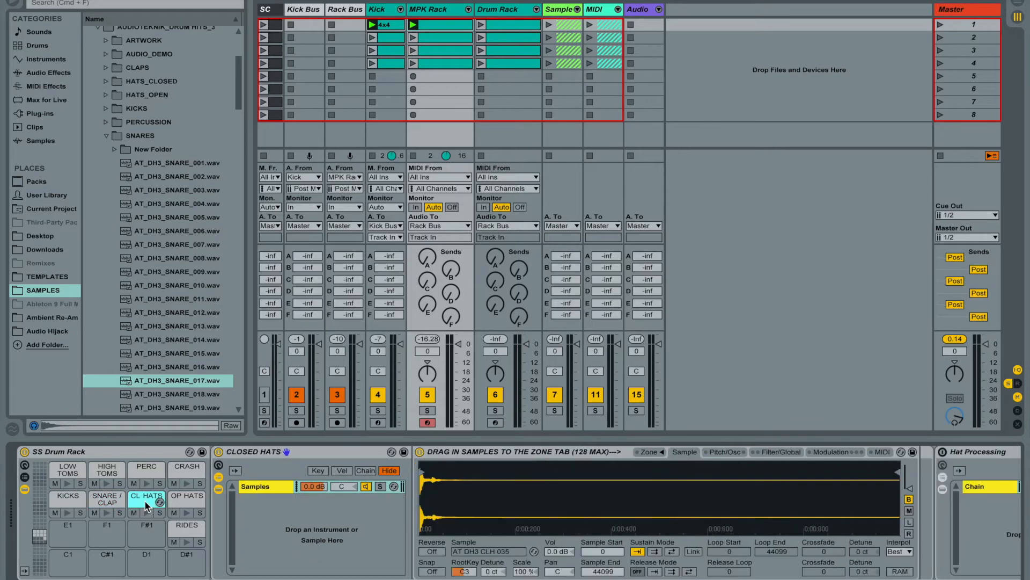
click(219, 465)
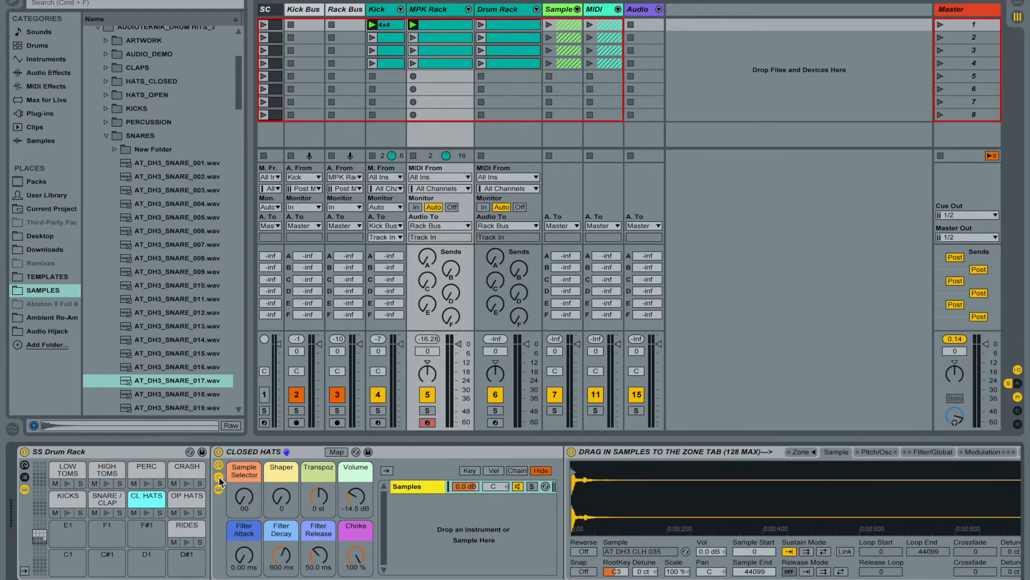
click(218, 477)
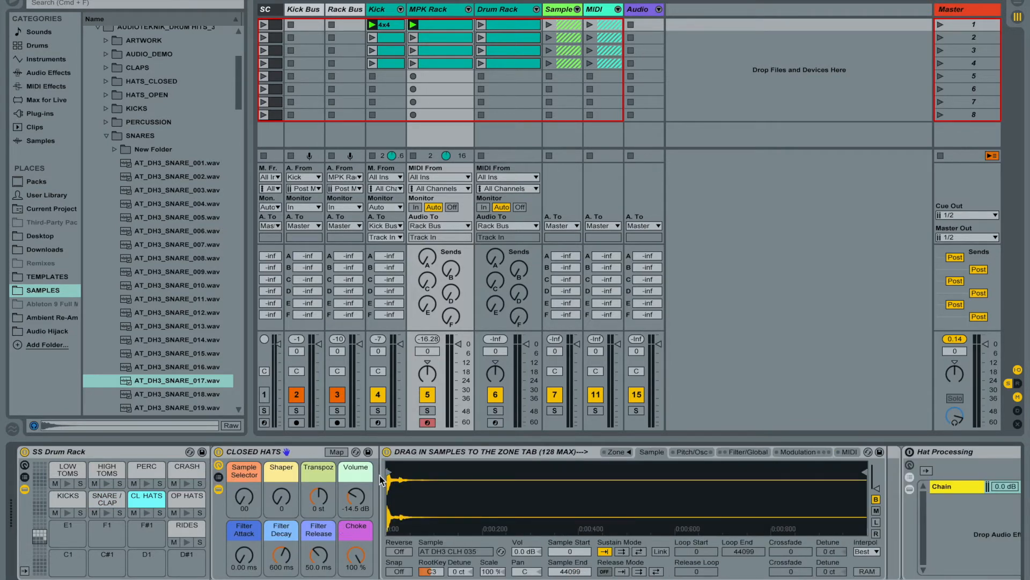
- Copy the CL HATS pad onto the empty F#1 pad of the SS Drum Rack
drag(147, 502, 143, 533)
drag(142, 533, 143, 534)
click(145, 536)
- Rename the copied CL HATS pad SNARE and the SNARE / CLAP pad CLAP
key(super+r)
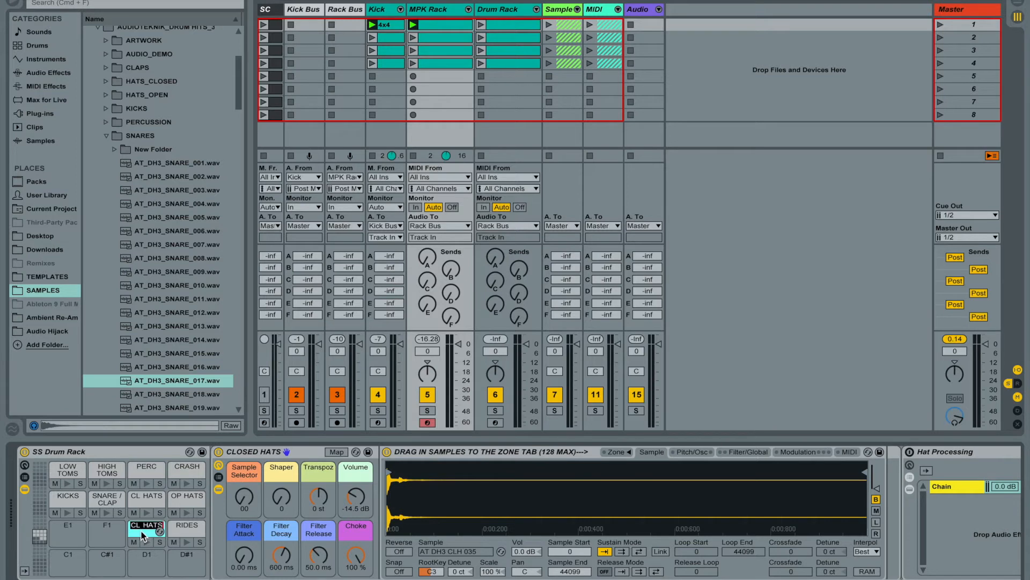
text(Sna)
key(BackSpace)
key(BackSpace)
key(BackSpace)
text(SNARE)
click(106, 499)
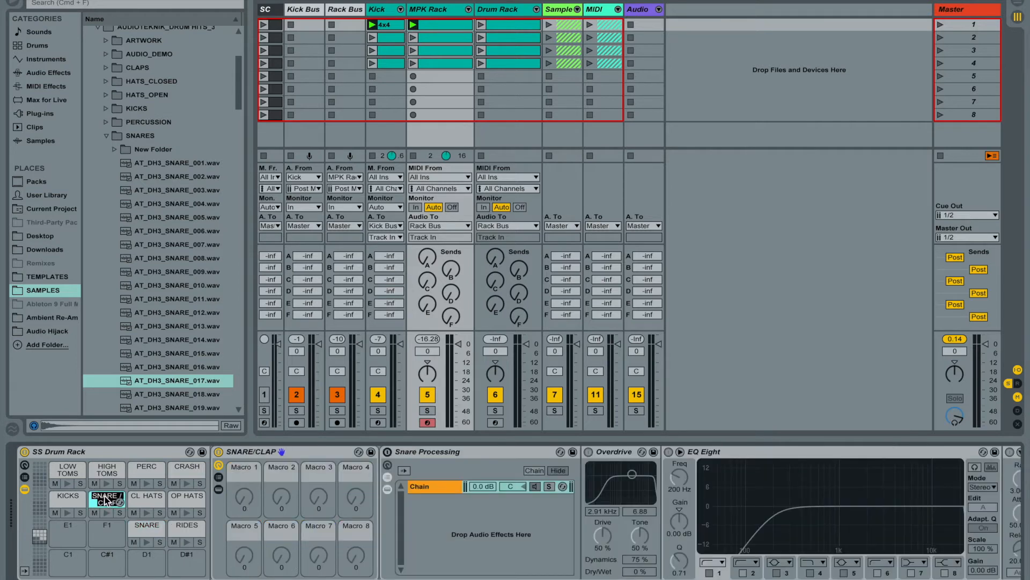
text(CLAP)
- Load AT_DH3_SNARE_017.wav into the sampler of the SNARE pad
click(144, 529)
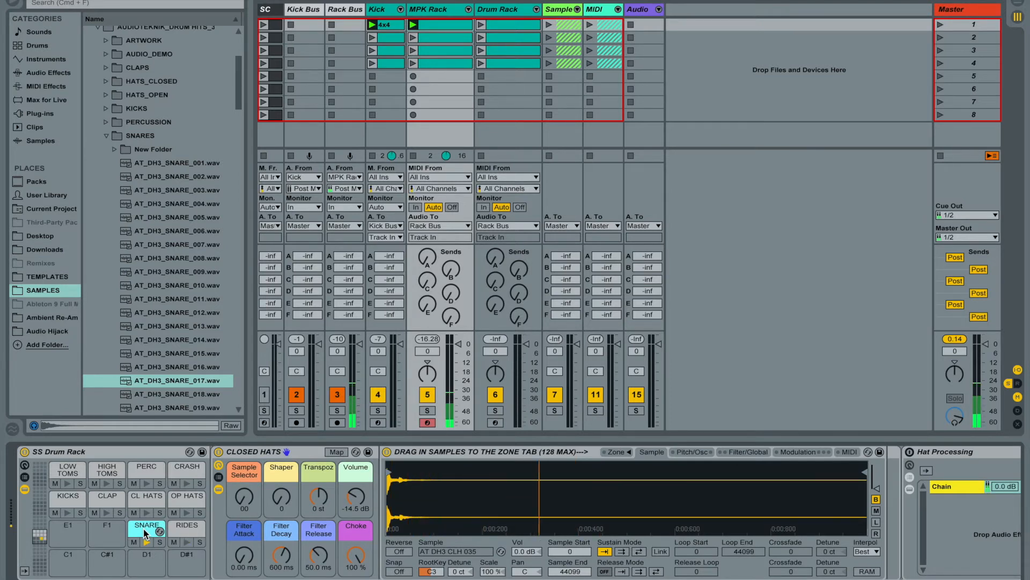
drag(181, 379, 406, 483)
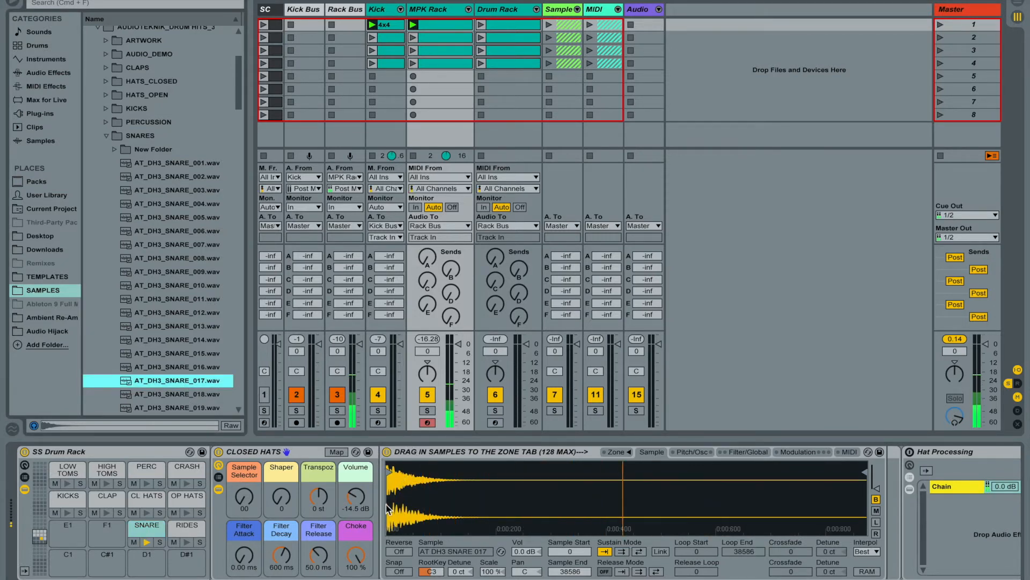
- Set the SNARE pad's Filter Decay to 139 ms and play the MPK Rack clip with its notes shown
drag(281, 556, 281, 574)
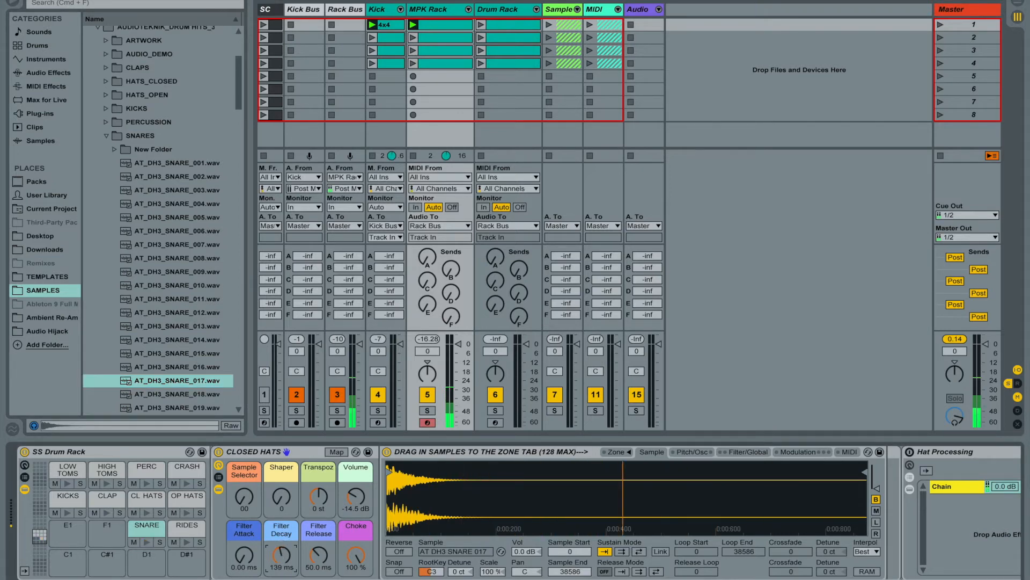
key(shift+Tab)
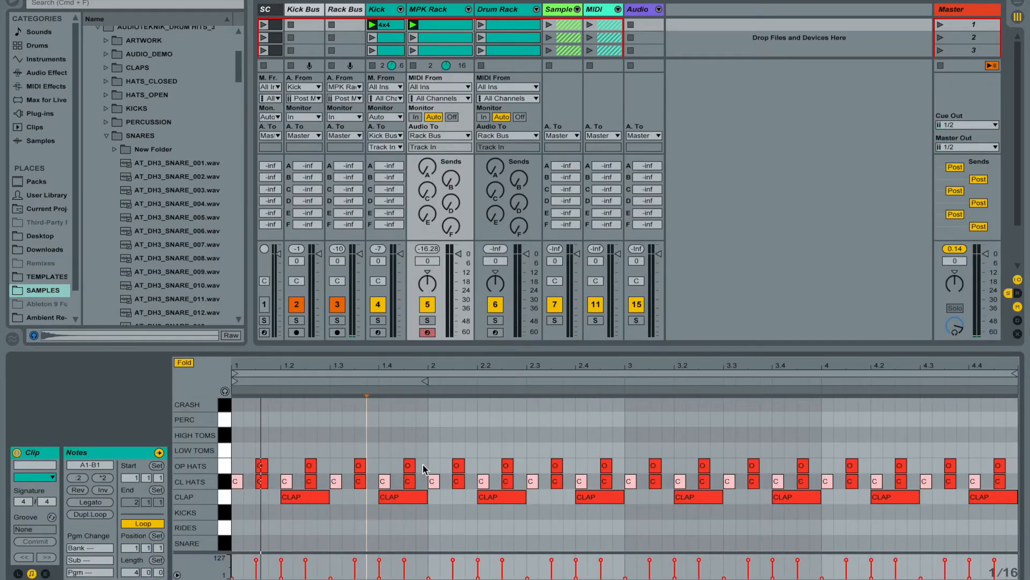
key(space)
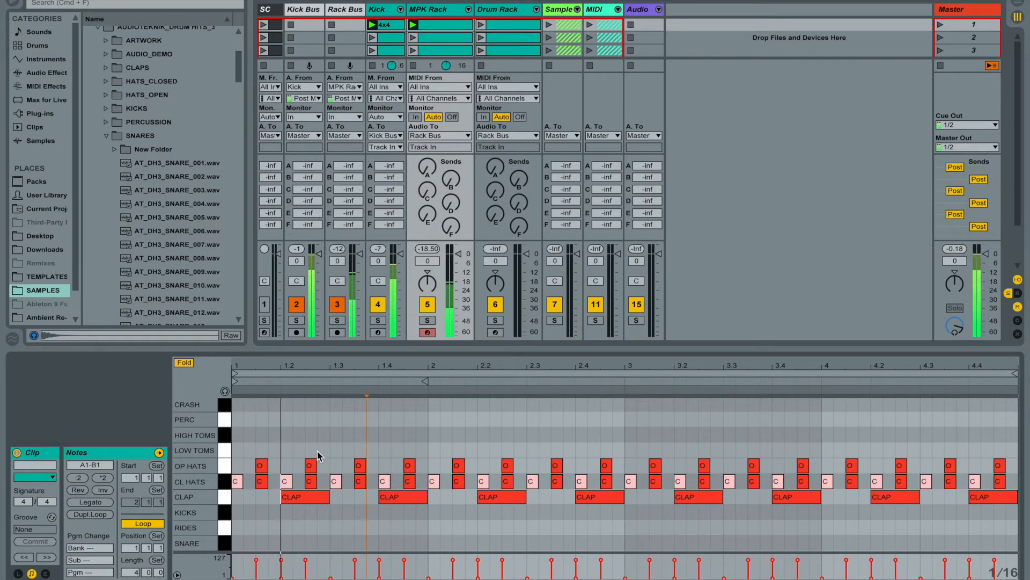
key(space)
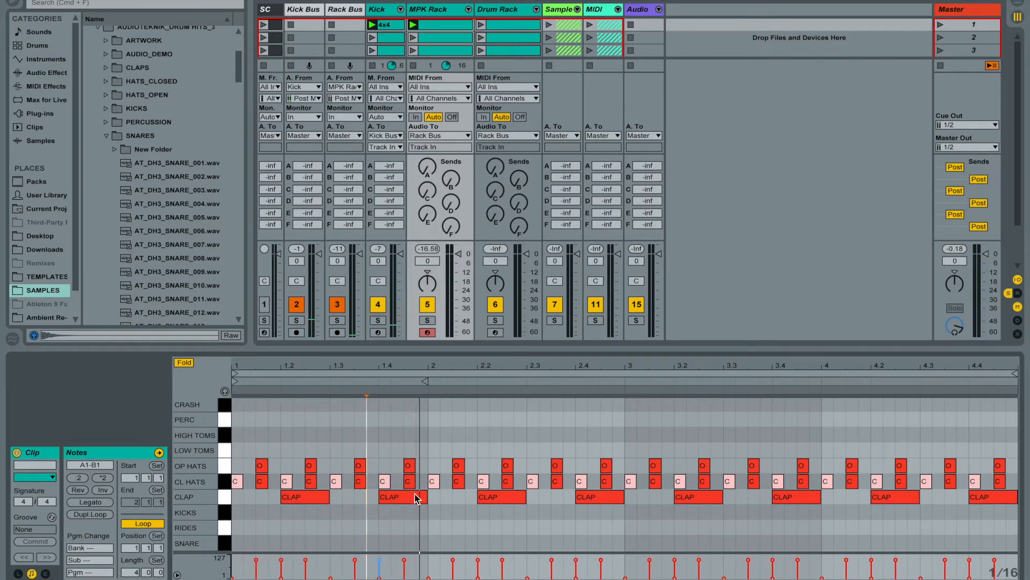
- Add SNARE notes on the last sixteenth of bar 1 and of bar 3 in the MPK Rack clip
double_click(422, 543)
key(space)
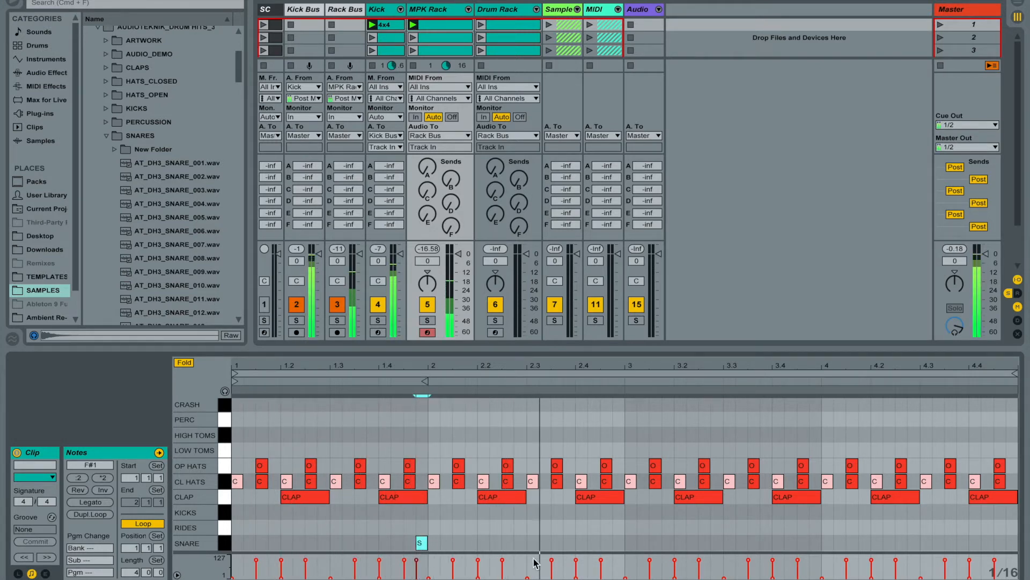
double_click(814, 543)
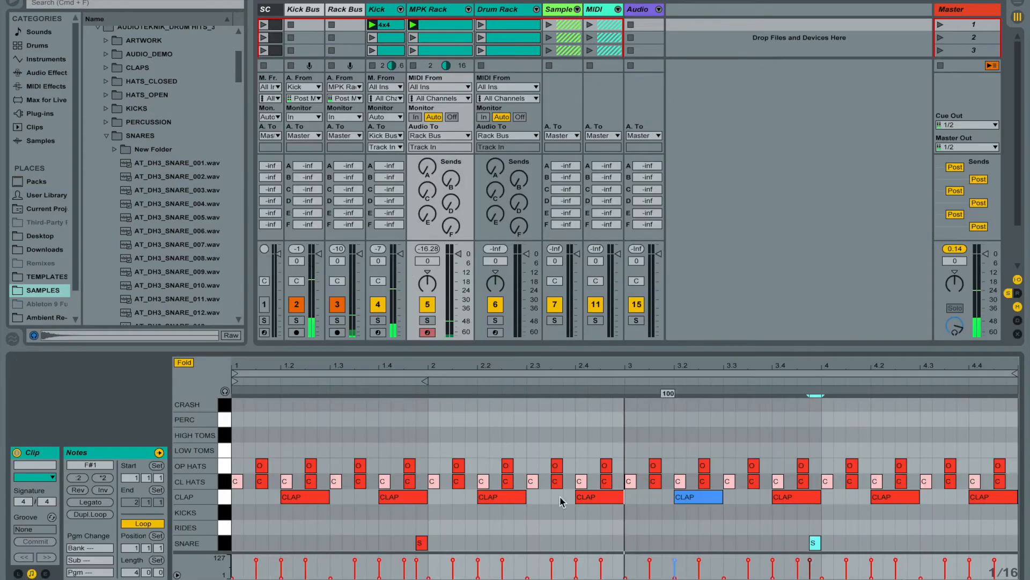
- Collapse the SNARES sample folder and open the MPC grooves under Swing and Groove in the Core Library pack
click(106, 136)
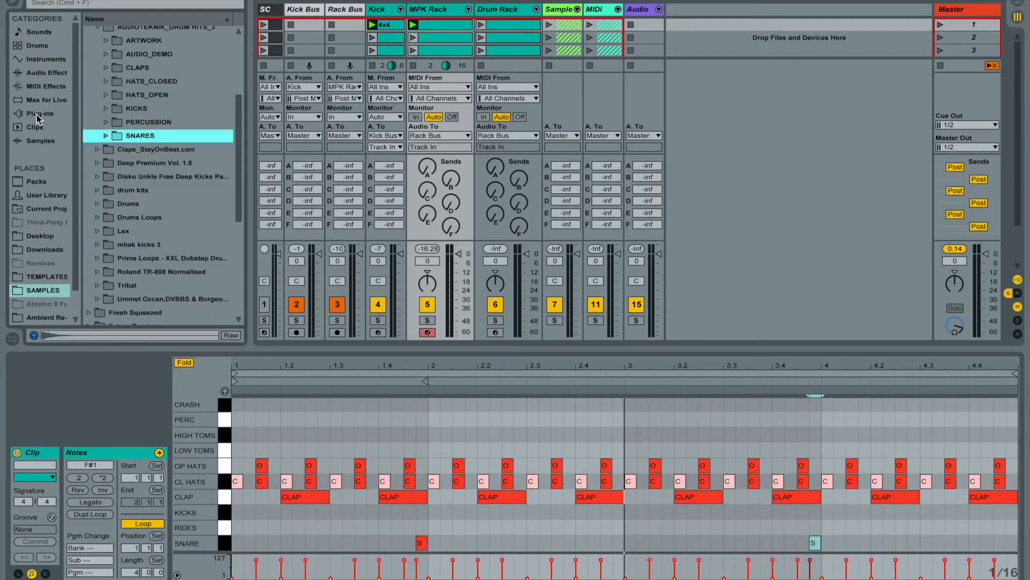
click(40, 196)
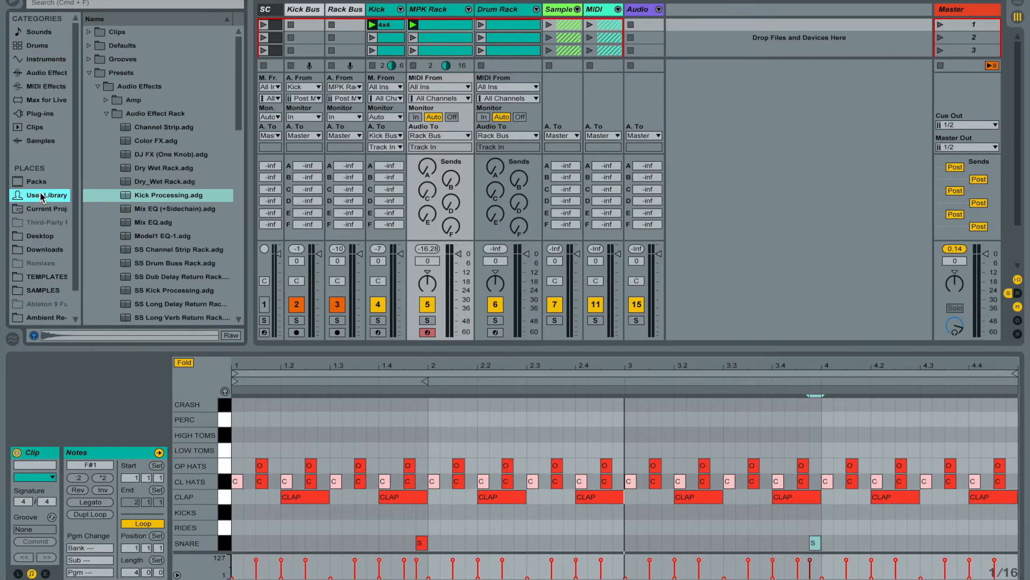
click(36, 181)
click(89, 74)
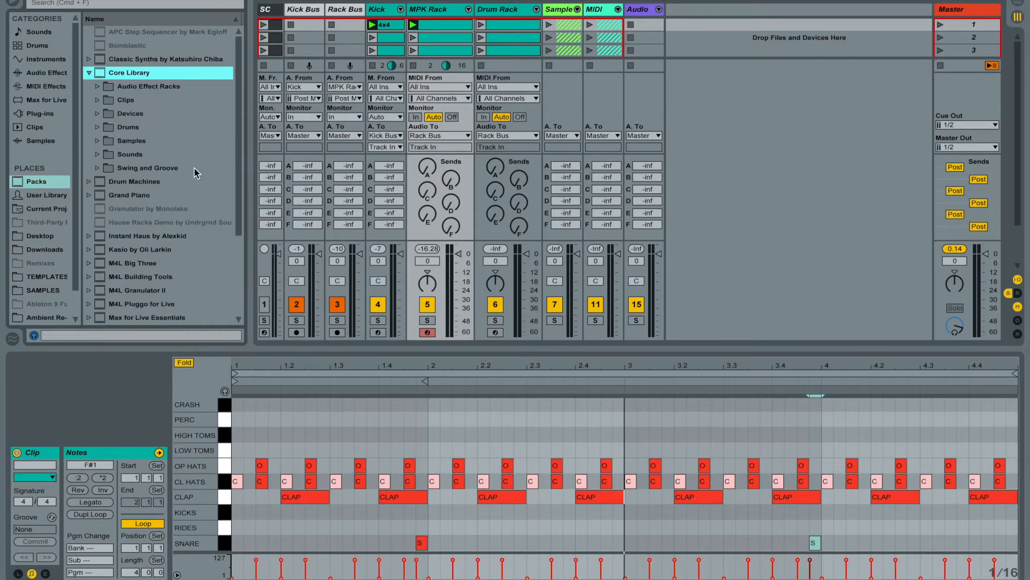
click(96, 168)
scroll(199, 224, down, 3)
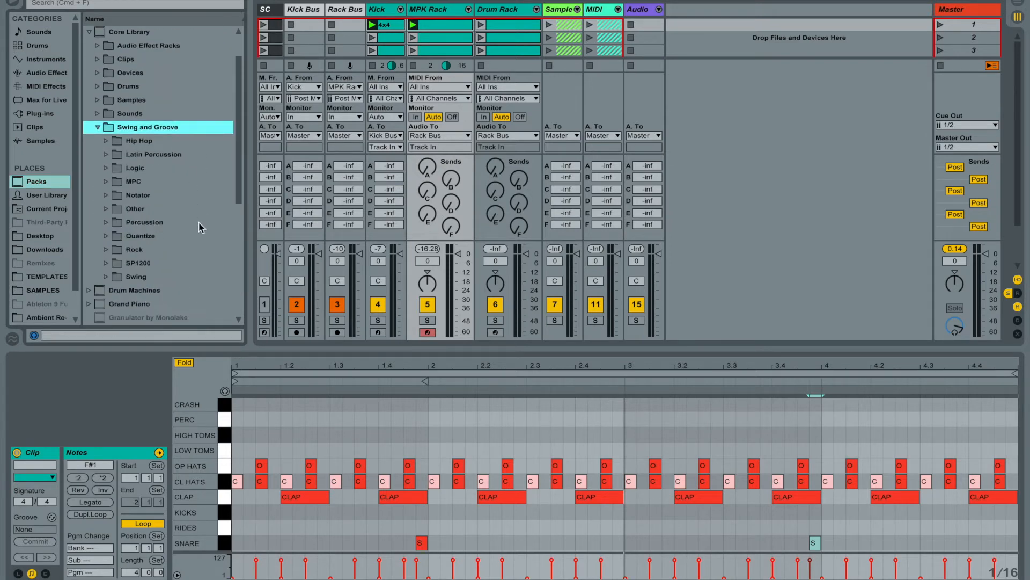
click(105, 181)
- Load MPC 16 Swing-60.agr from the MPC grooves and assign it as the clip's groove
scroll(155, 217, down, 4)
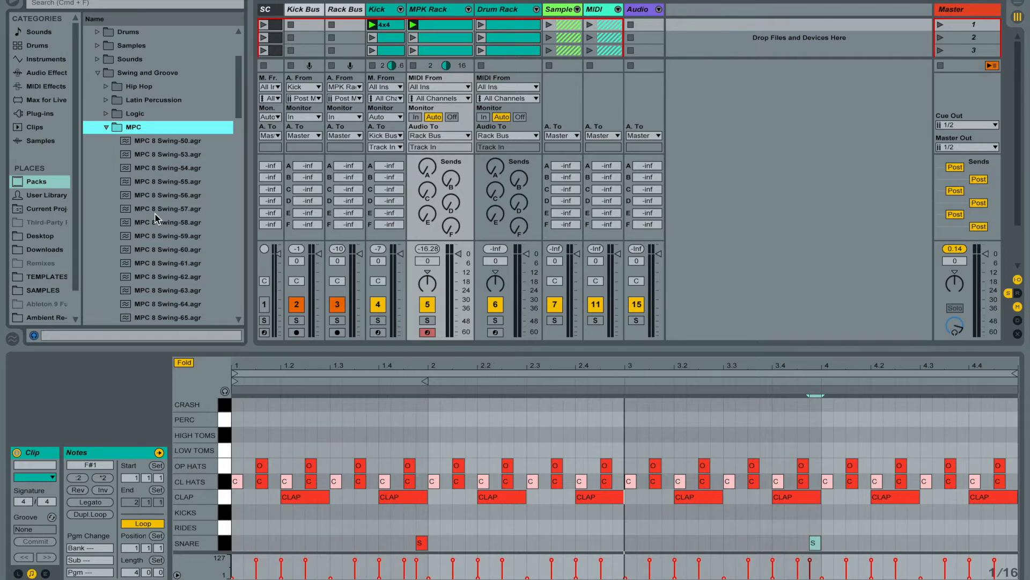
scroll(156, 217, down, 20)
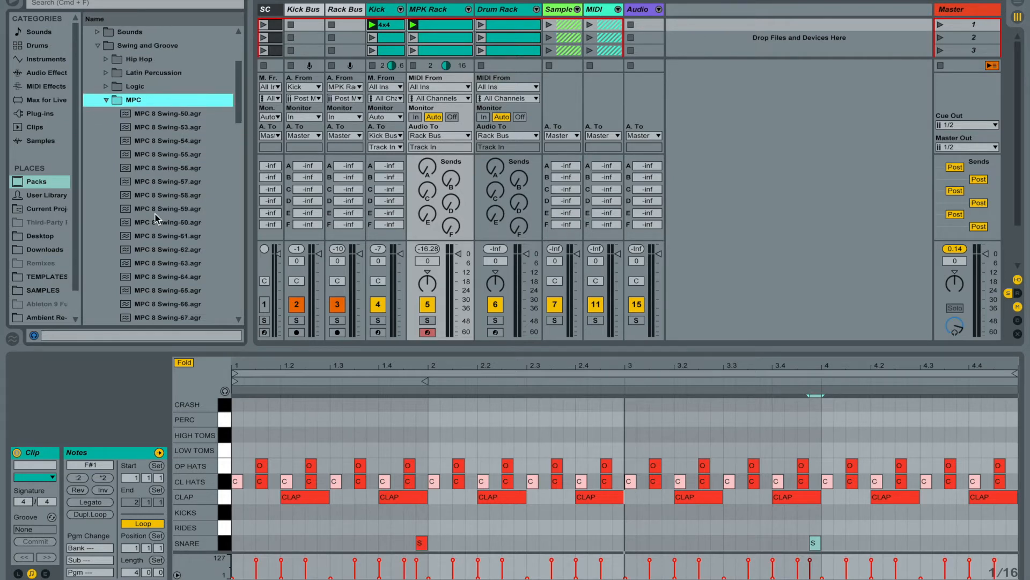
scroll(156, 218, down, 4)
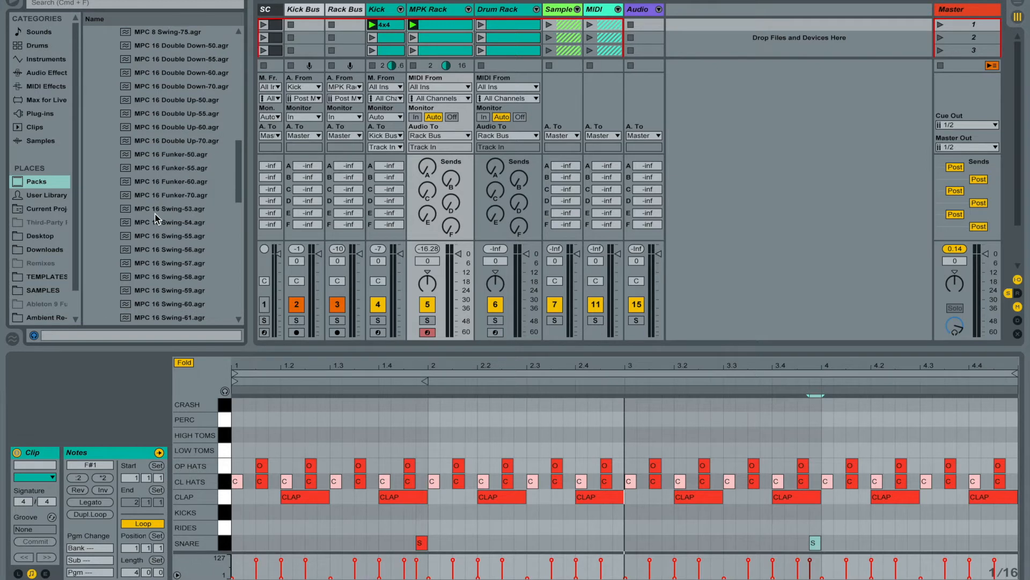
scroll(155, 217, down, 12)
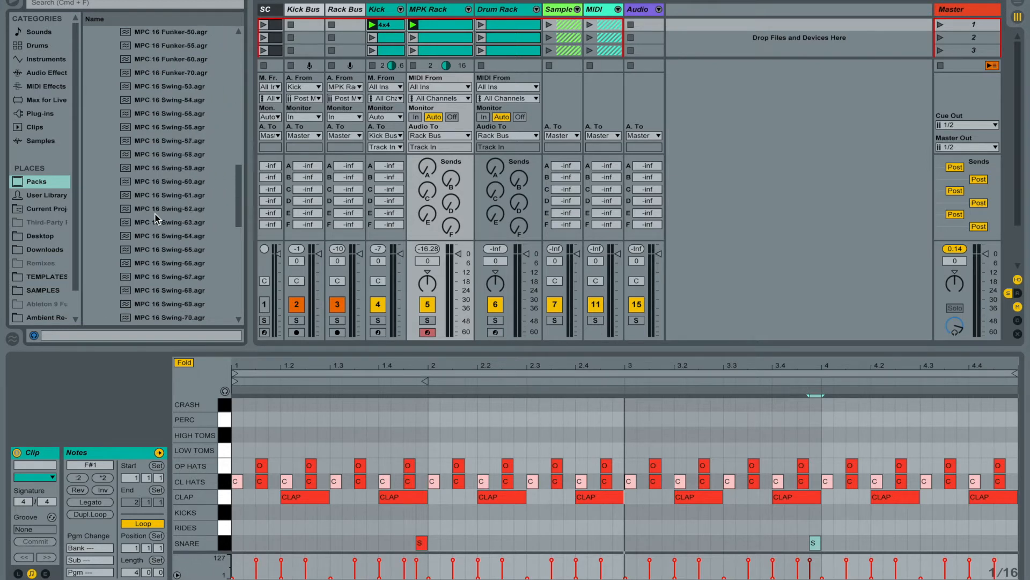
scroll(155, 217, up, 4)
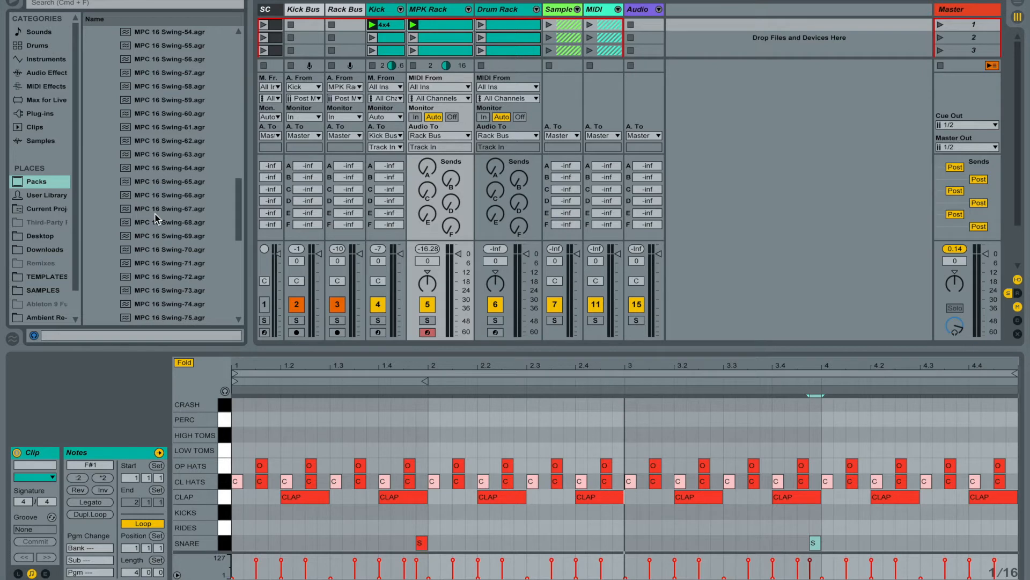
scroll(176, 104, up, 4)
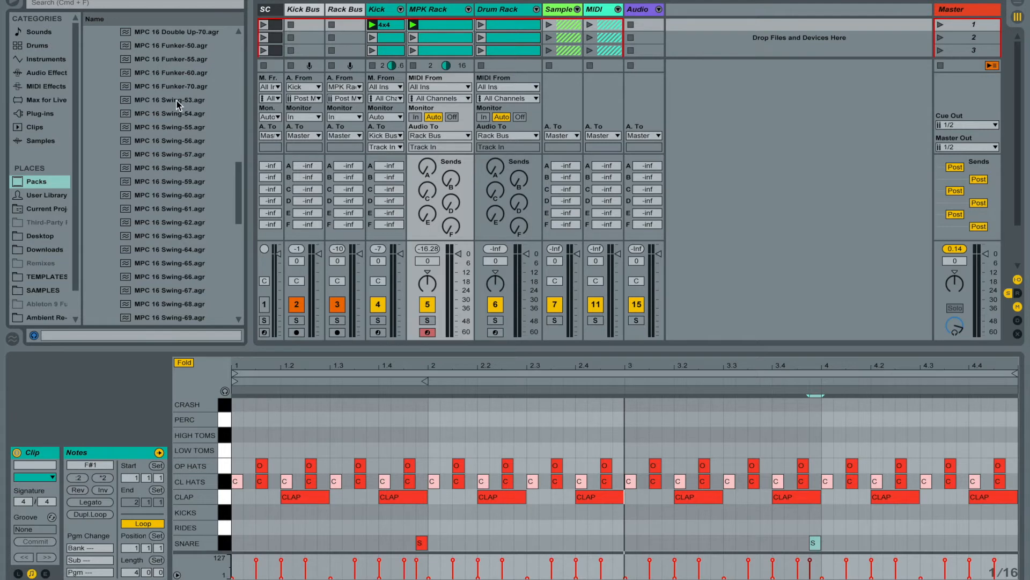
click(178, 104)
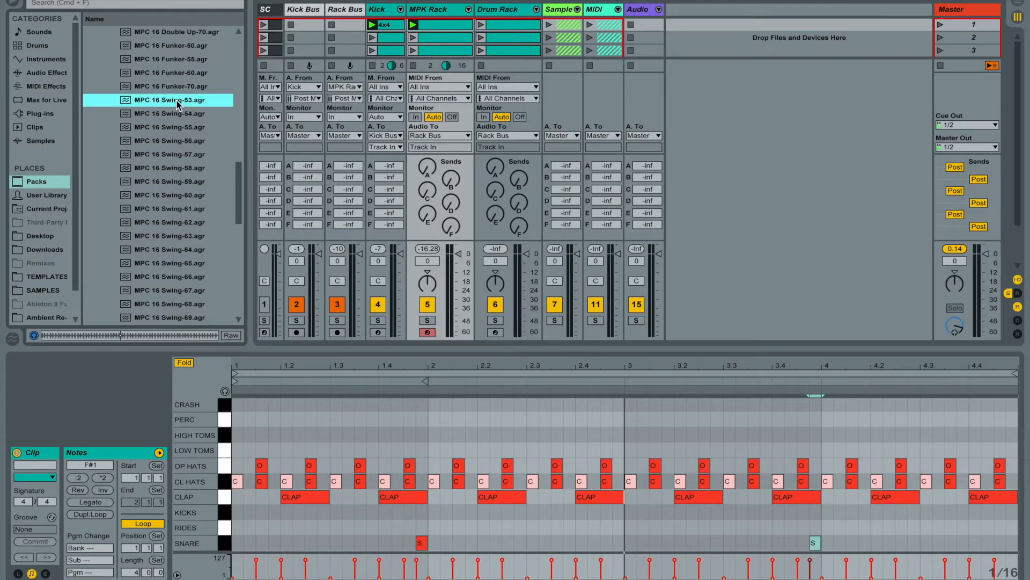
click(170, 196)
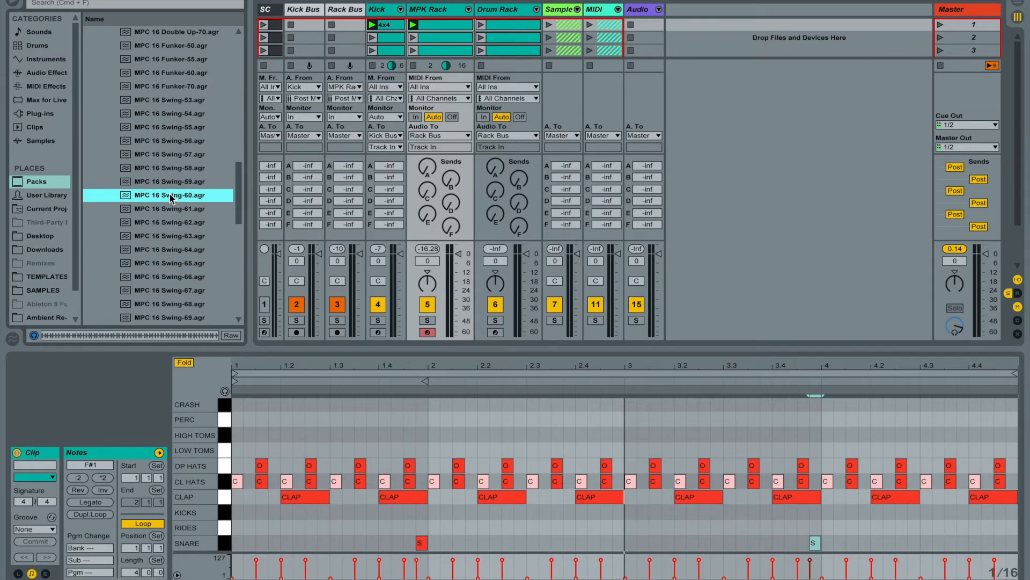
click(51, 530)
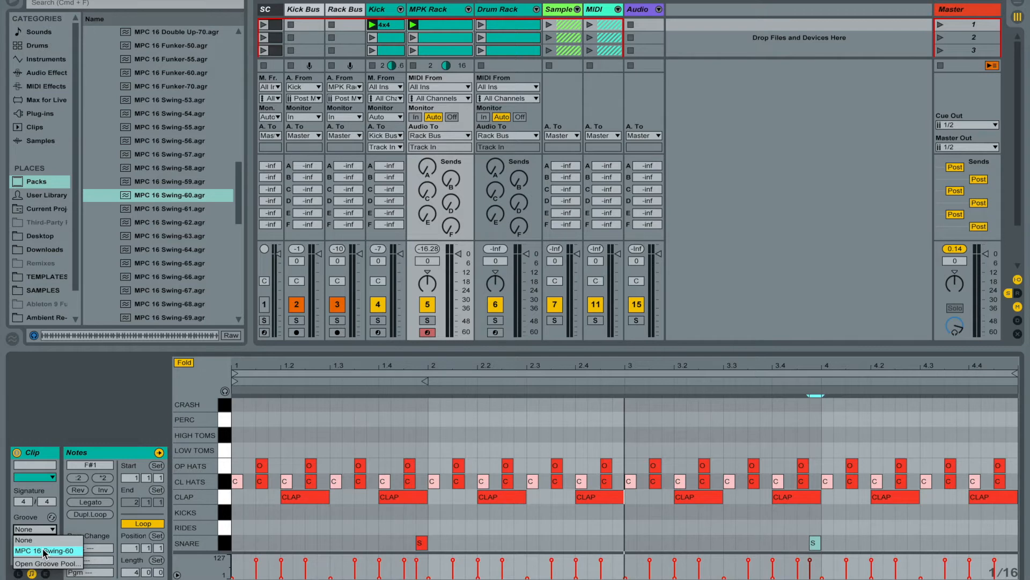
click(43, 549)
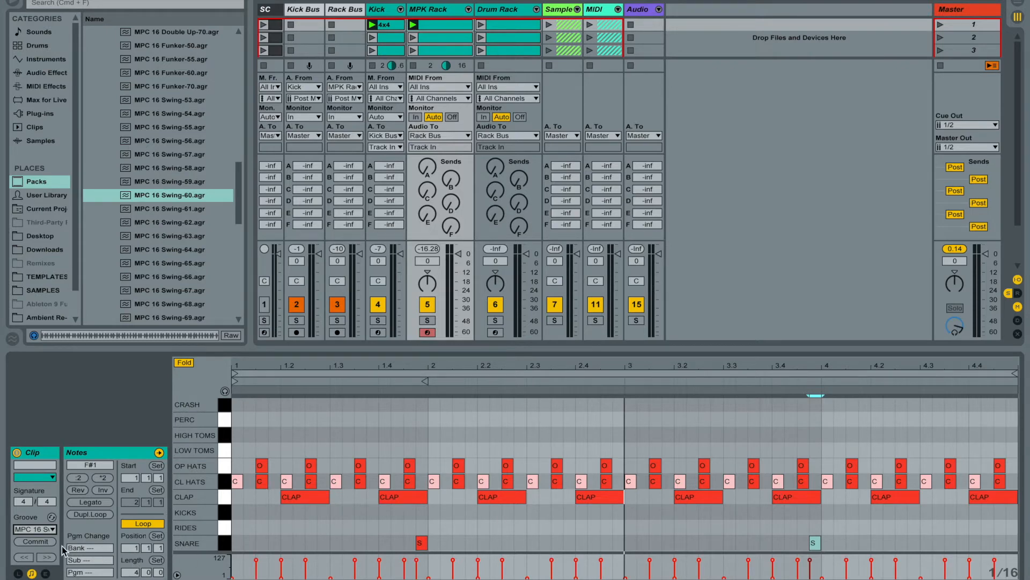
- Try committing the MPC 16 Swing-60 groove to the clip's notes and undo the commit
click(39, 541)
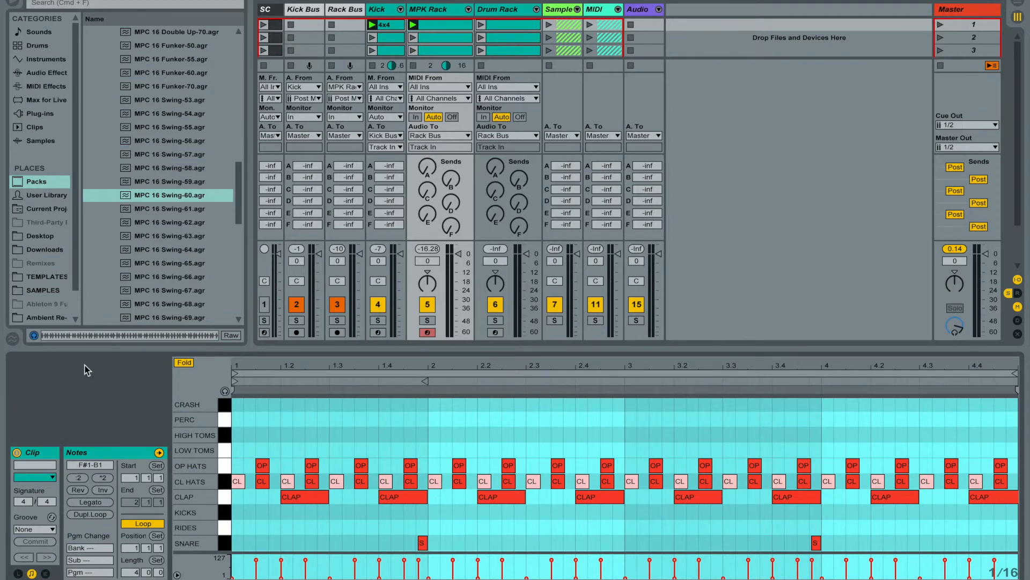
key(ctrl+z)
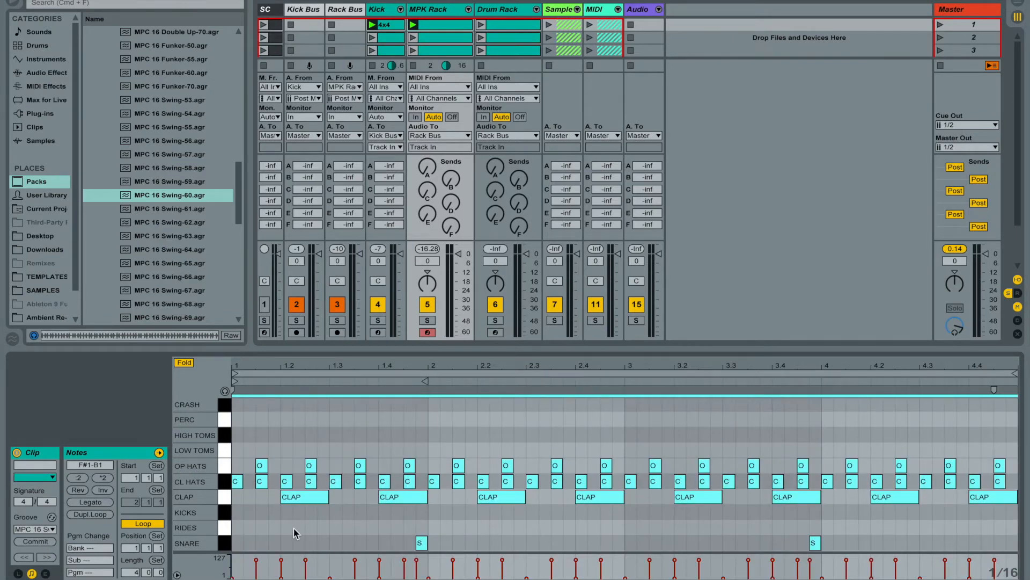
click(294, 527)
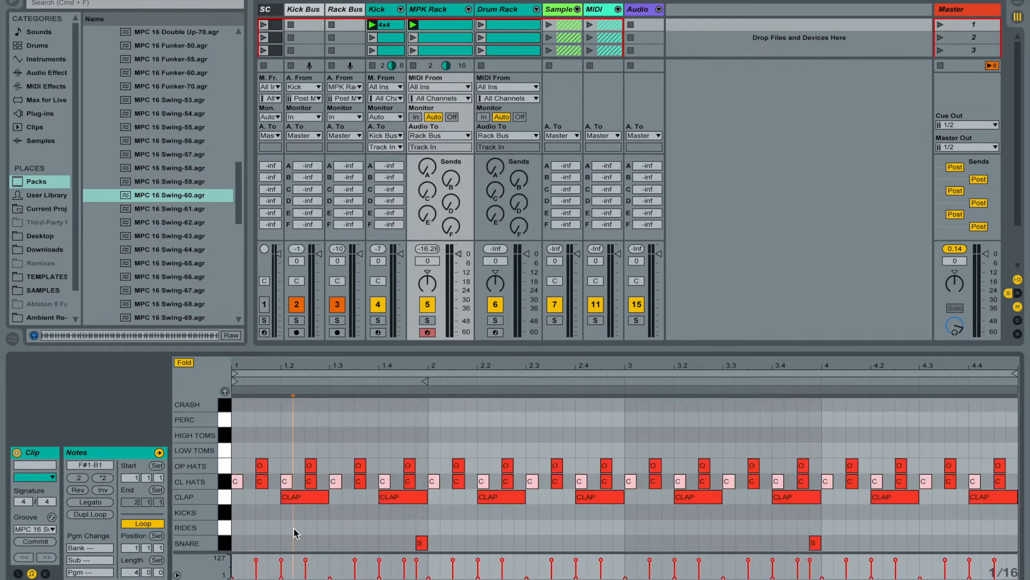
- Check the clip's groove choice and play the loop to hear the swing
click(30, 529)
click(42, 526)
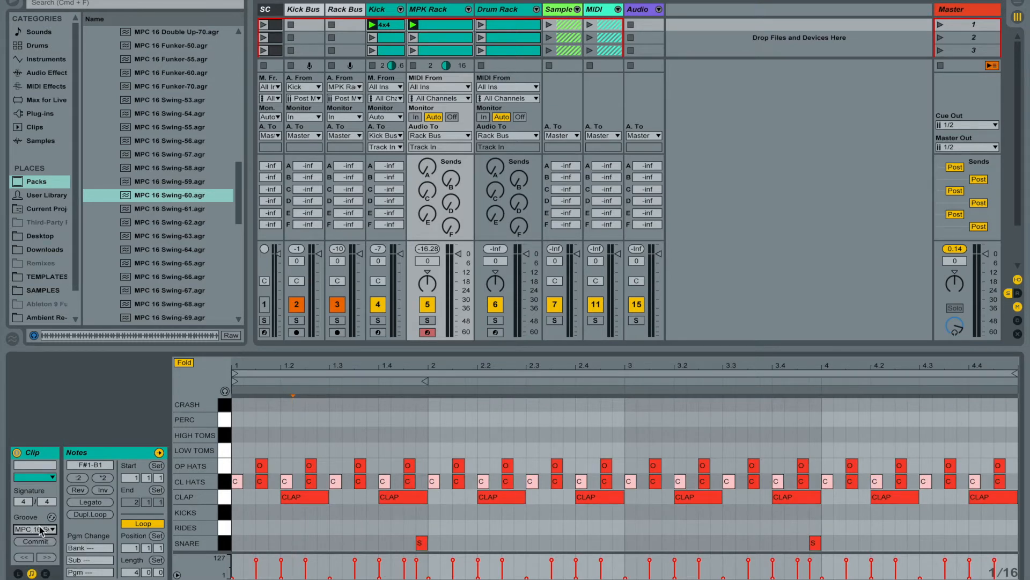
key(space)
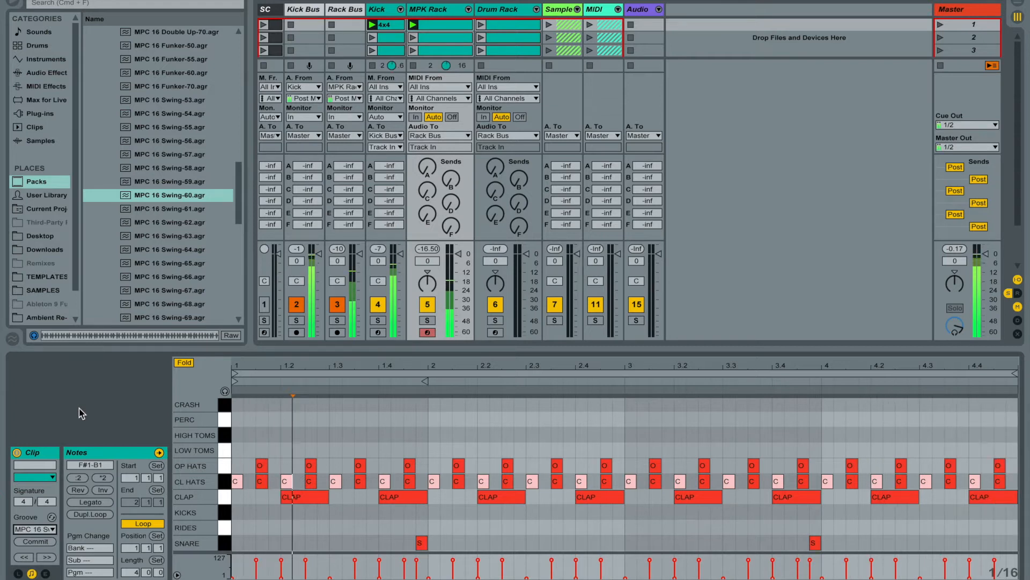
key(space)
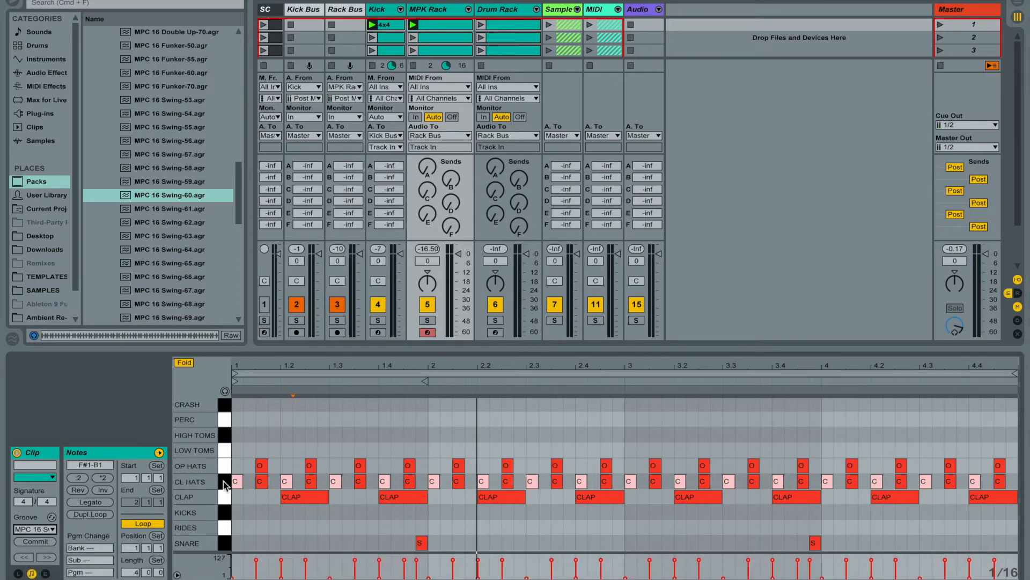
- Commit the groove once more, try to reassign MPC 16 Swing-60, and revert the notes to their uncommitted timing
click(260, 481)
click(34, 542)
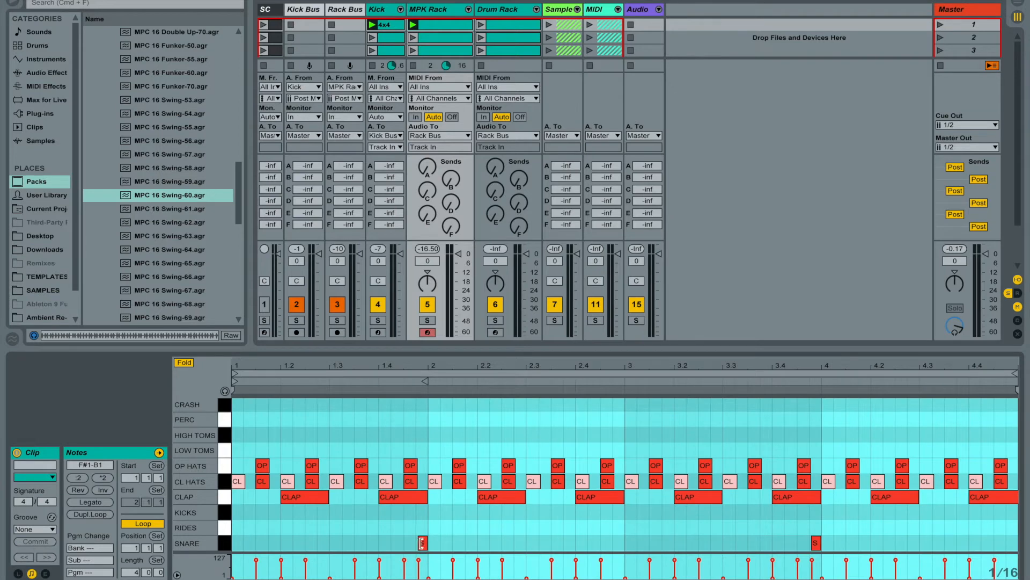
click(50, 530)
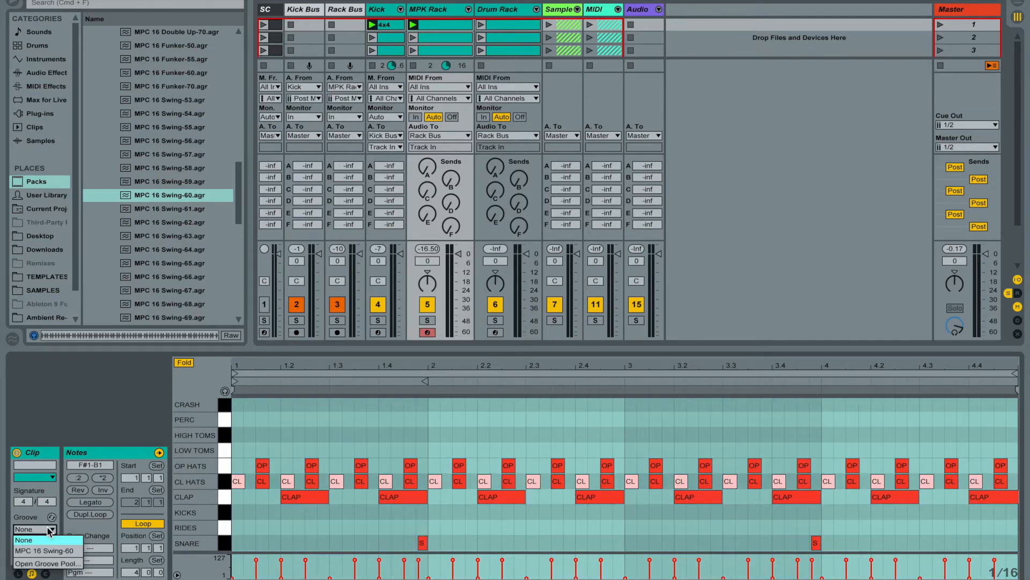
click(41, 550)
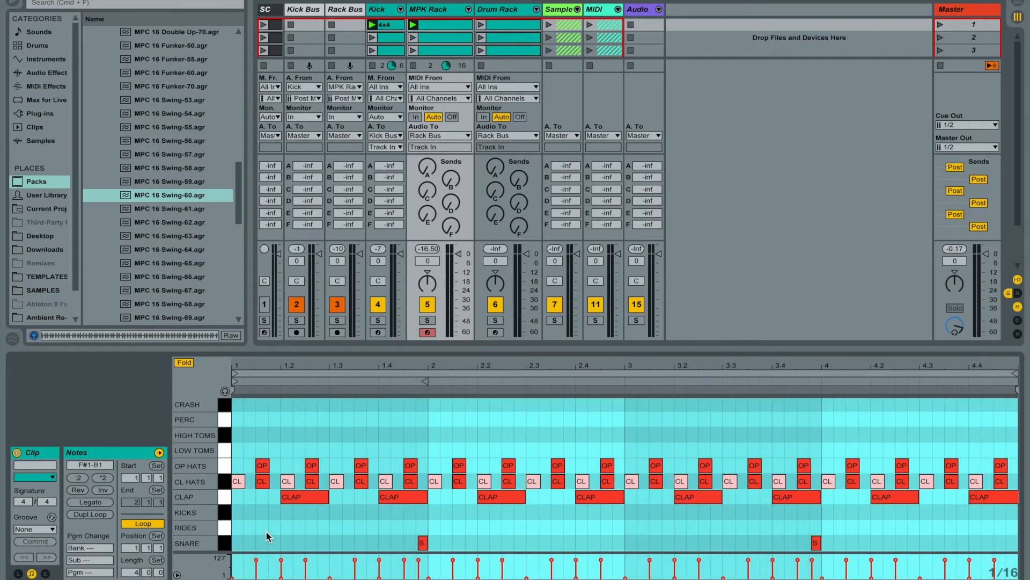
click(266, 530)
click(291, 530)
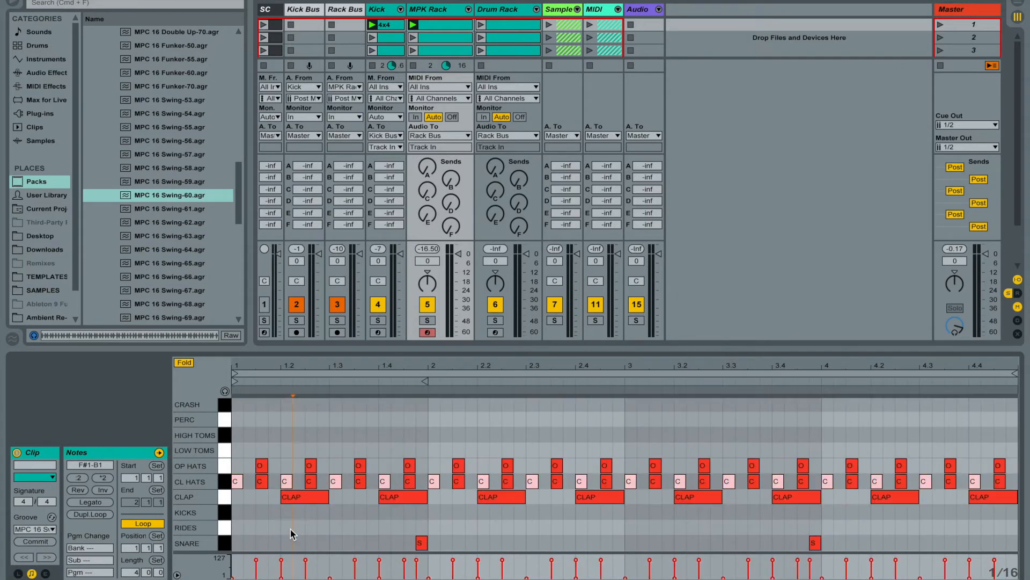
- Lower the SNARE pad's Volume macro to -18.4 dB while the loop plays
key(space)
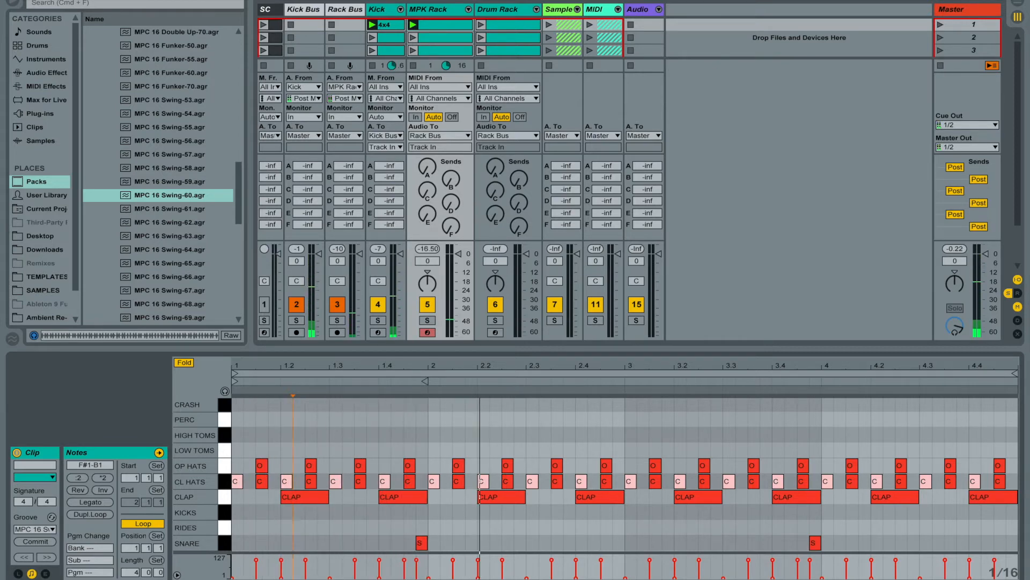
key(shift+Tab)
drag(361, 500, 361, 518)
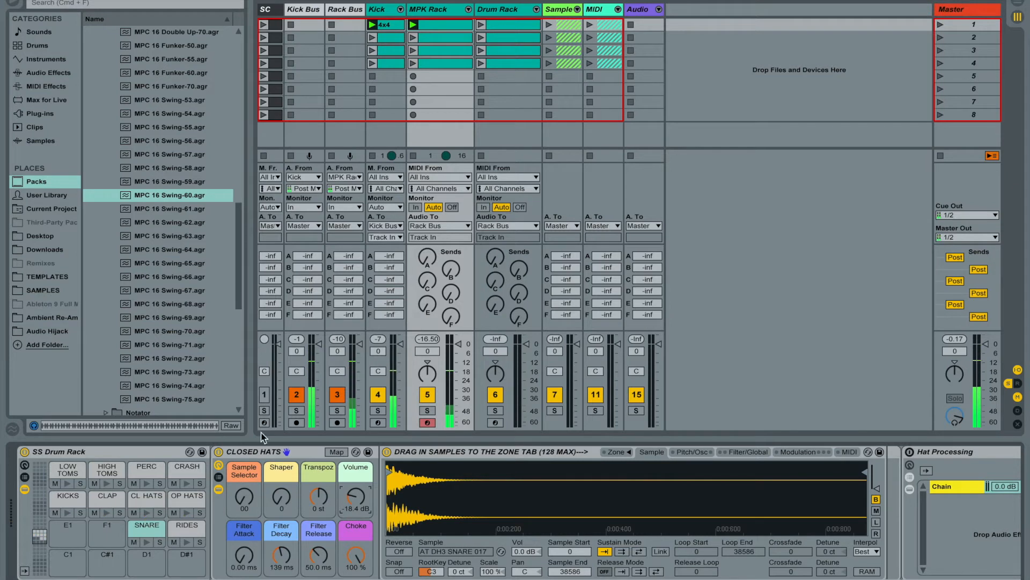
- Select the PERC pad of the SS Drum Rack and collapse the MPC groove folder
scroll(114, 156, up, 15)
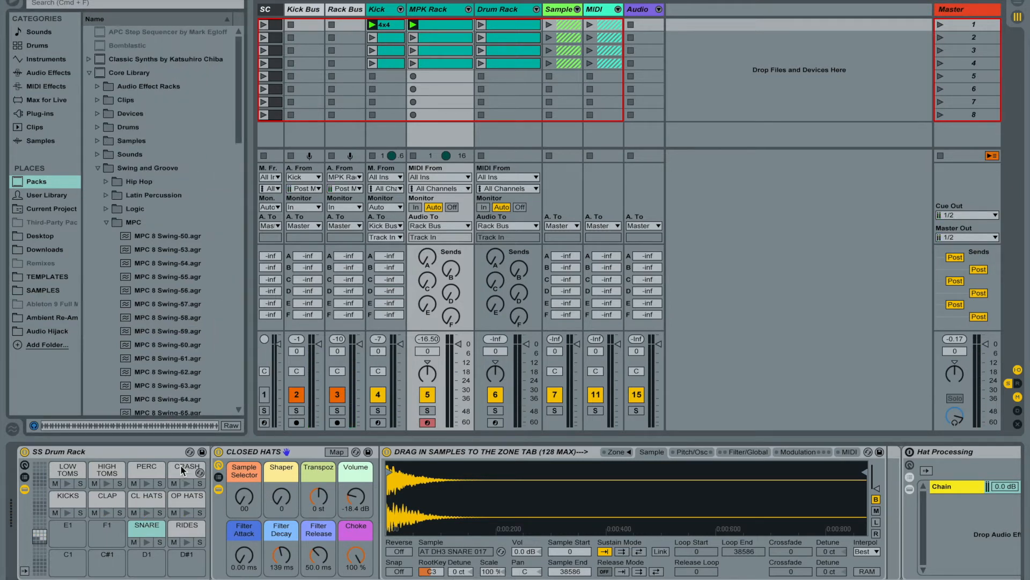
click(148, 469)
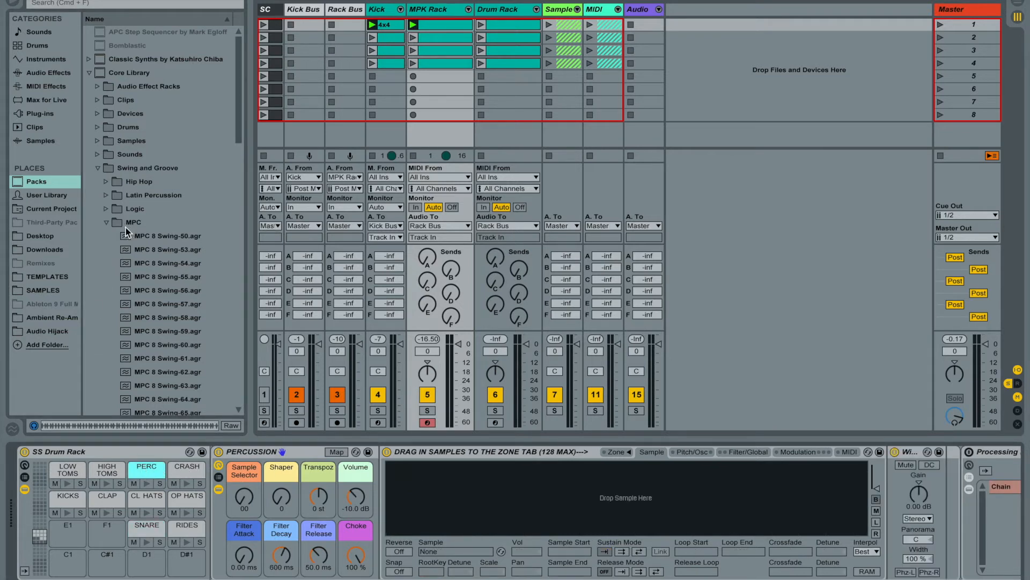
click(106, 222)
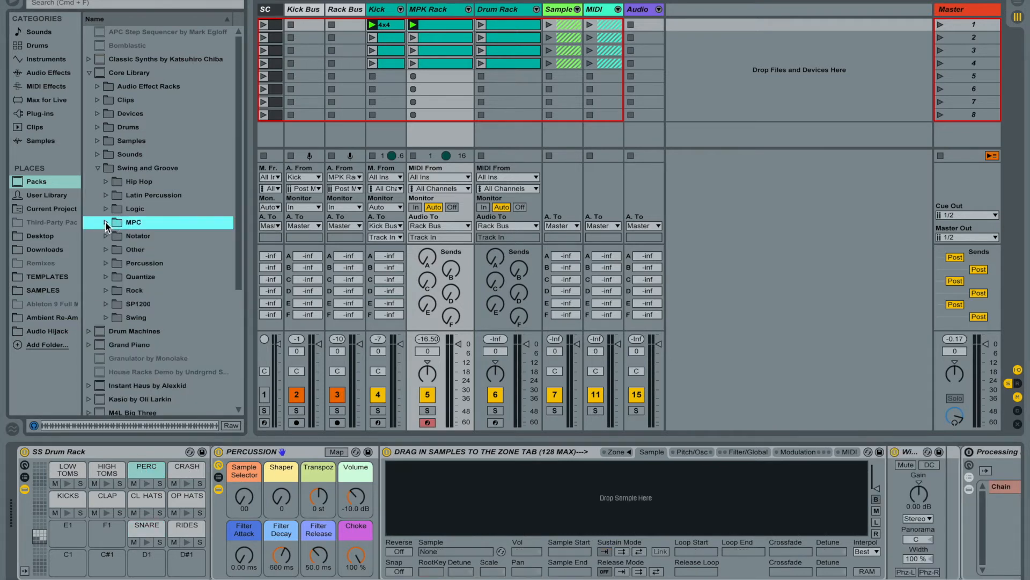
- In SAMPLES, collapse the AUDIOTEKNIK_DRUM HITS_3 folder and open the Roland TR-808 Normalised folder
click(42, 290)
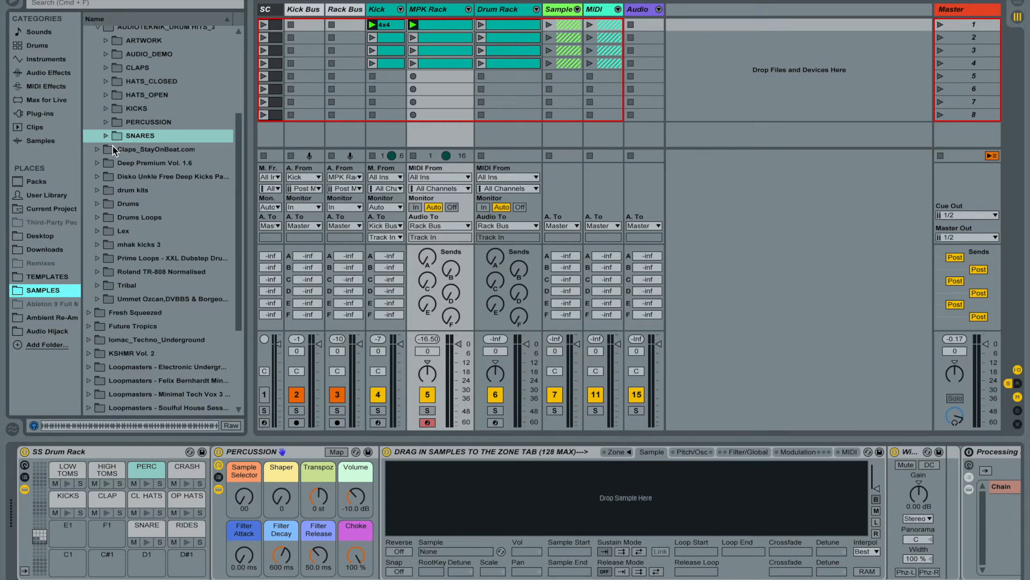
scroll(113, 146, up, 3)
click(96, 66)
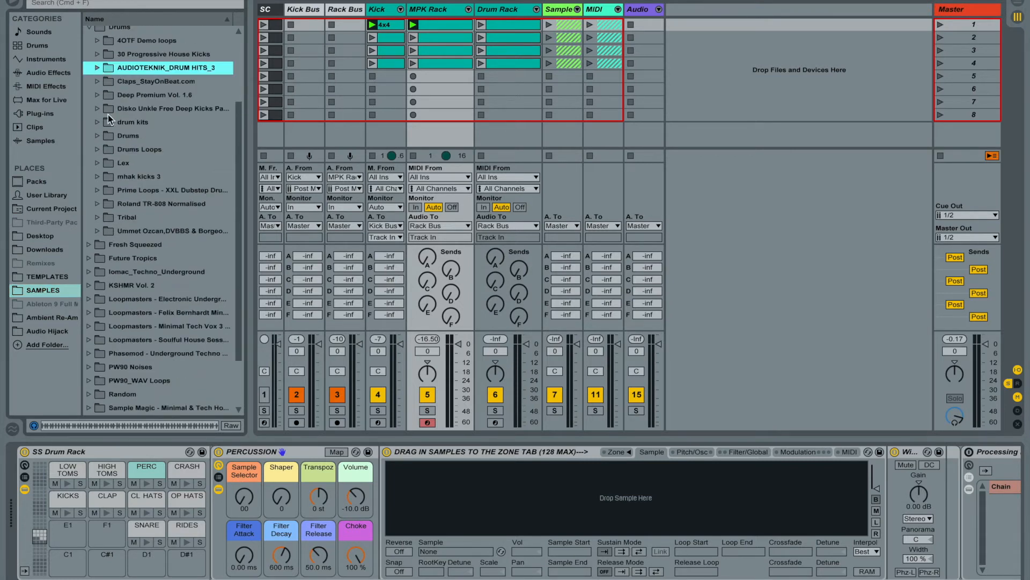
click(97, 204)
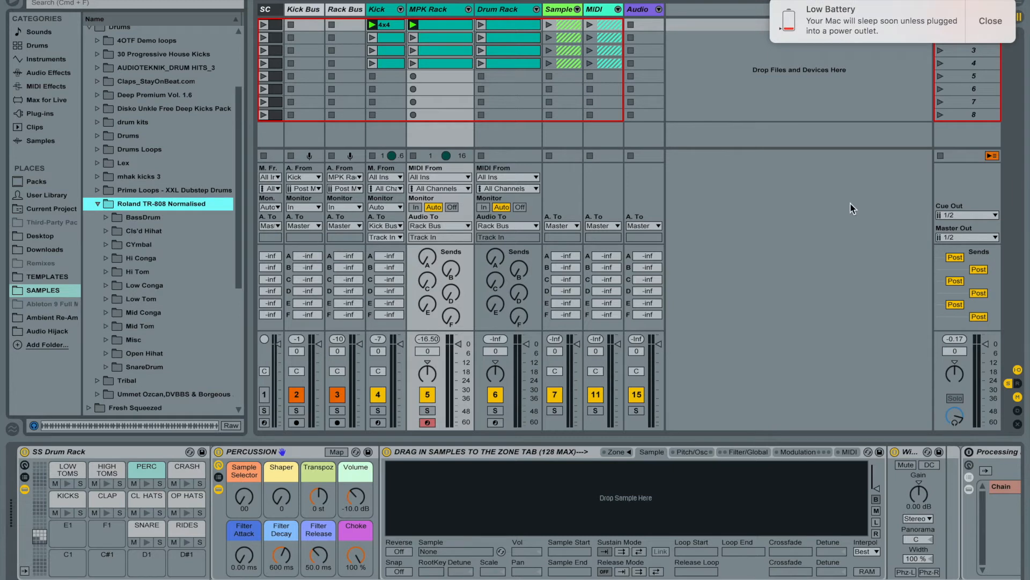
click(990, 24)
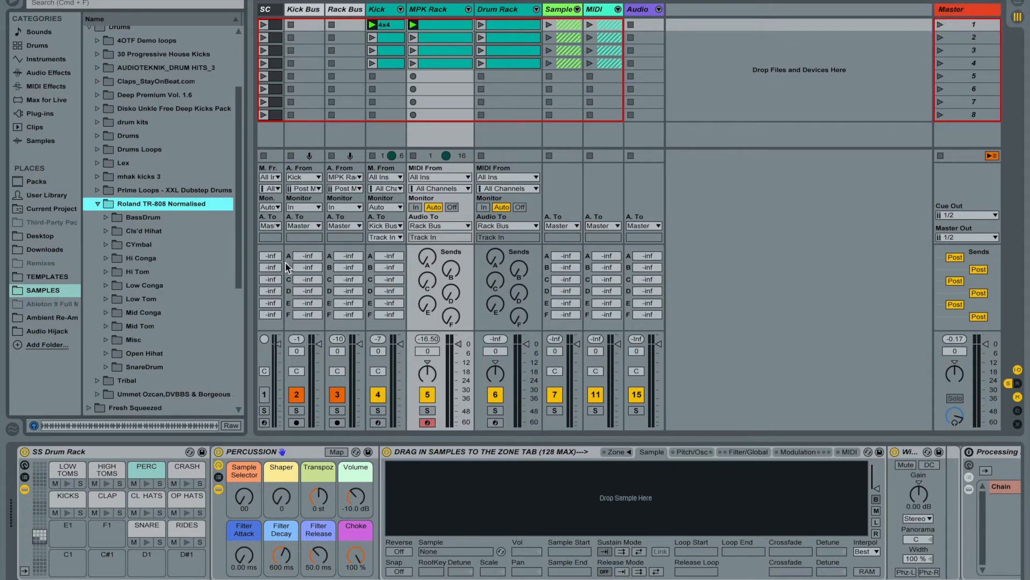
click(153, 217)
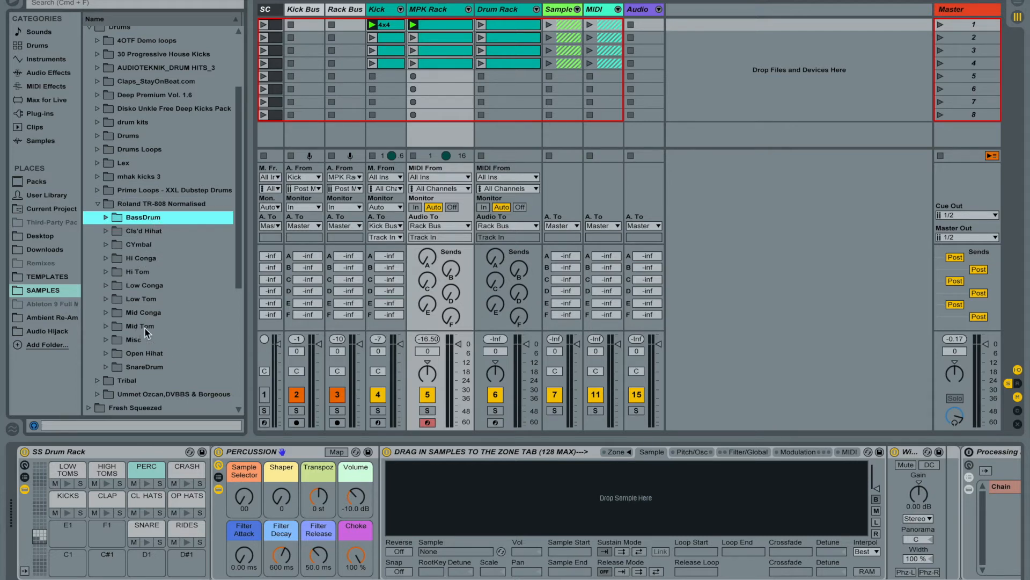
- Audition the TR-808 Misc samples and load Rimshot.aif into the PERC pad's sampler
double_click(134, 341)
click(147, 353)
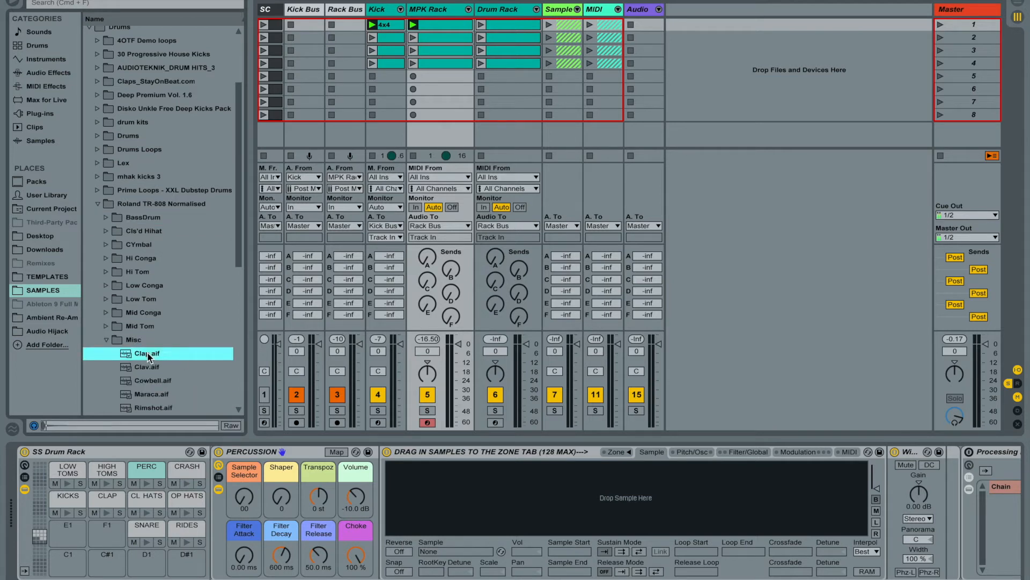
key(Down)
key(Down)
key(Down)
key(Down)
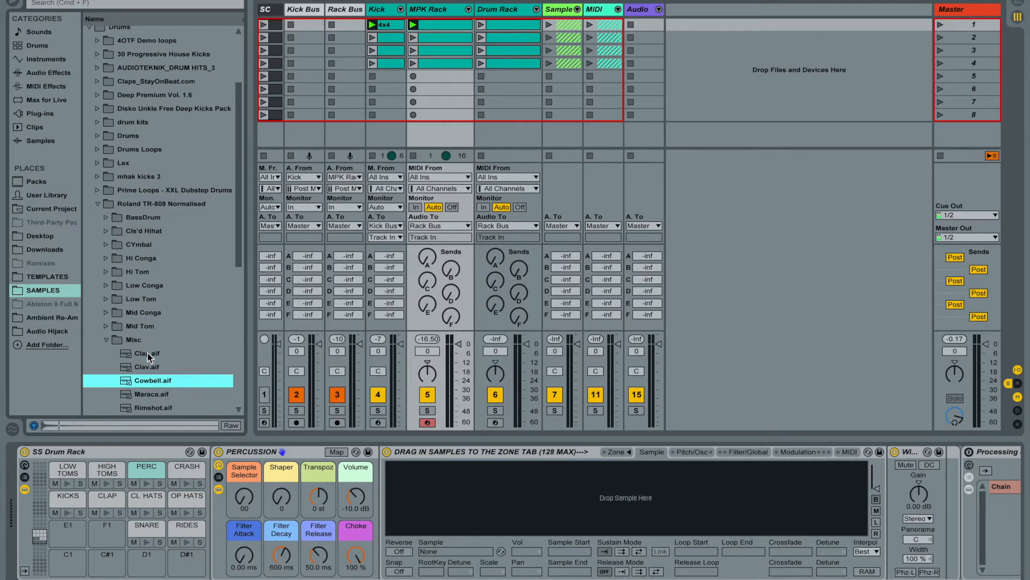
key(Down)
key(Up)
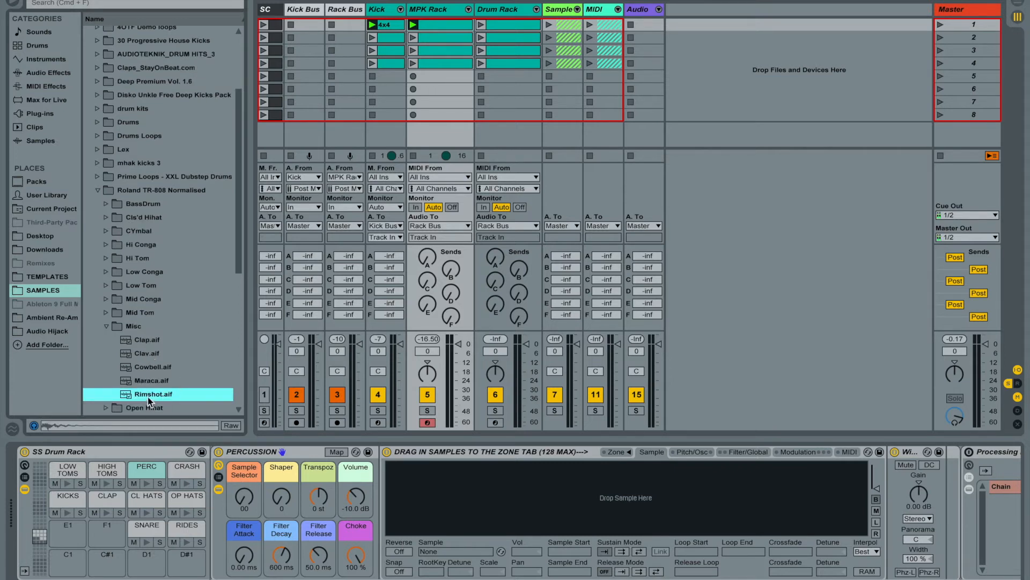
drag(149, 402, 454, 495)
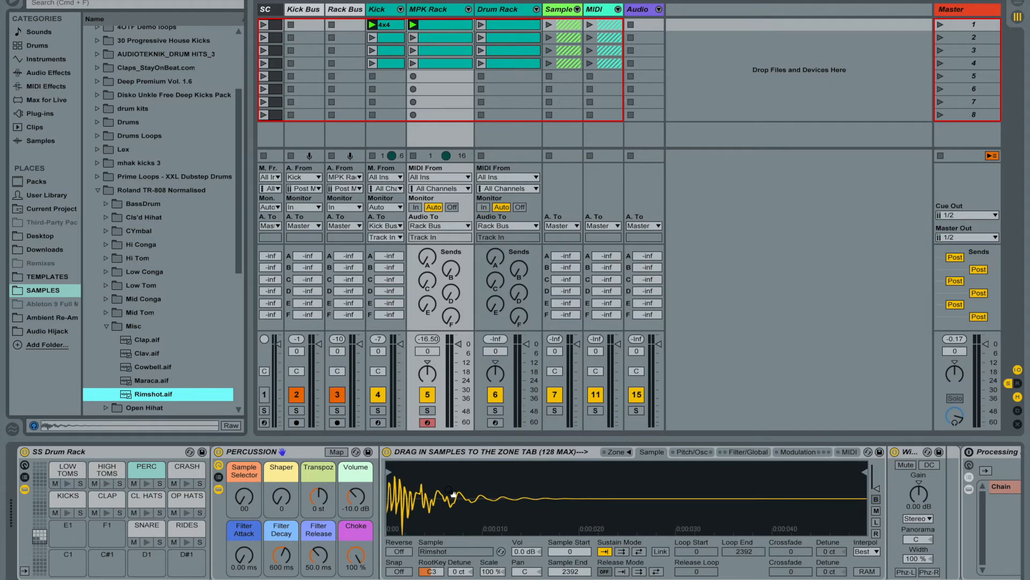
click(305, 455)
click(134, 455)
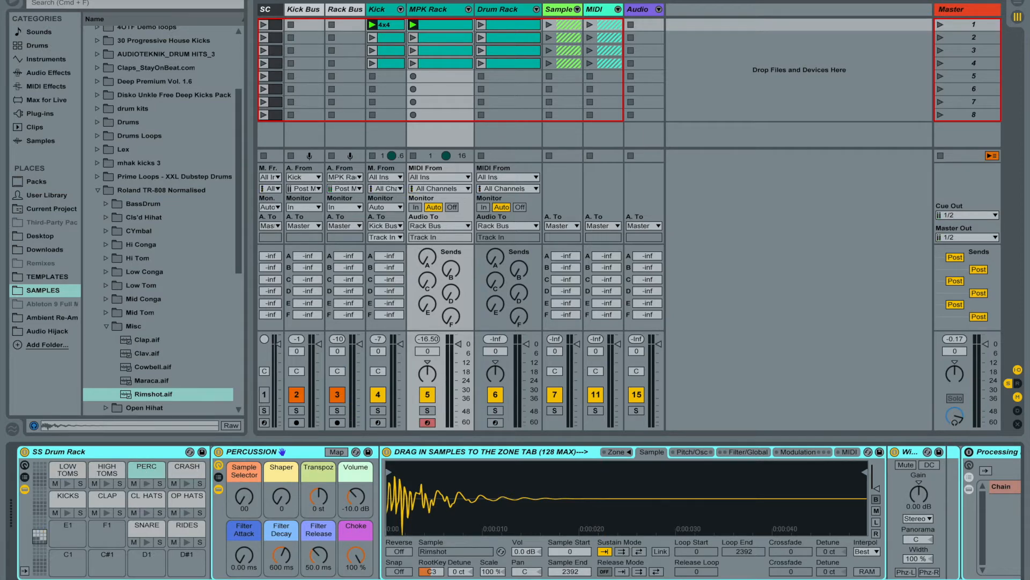
- Record a two-bar PERC pattern into the MPK Rack clip, duplicate it and shift the copy to match in bars 3 and 4
key(shift+Tab)
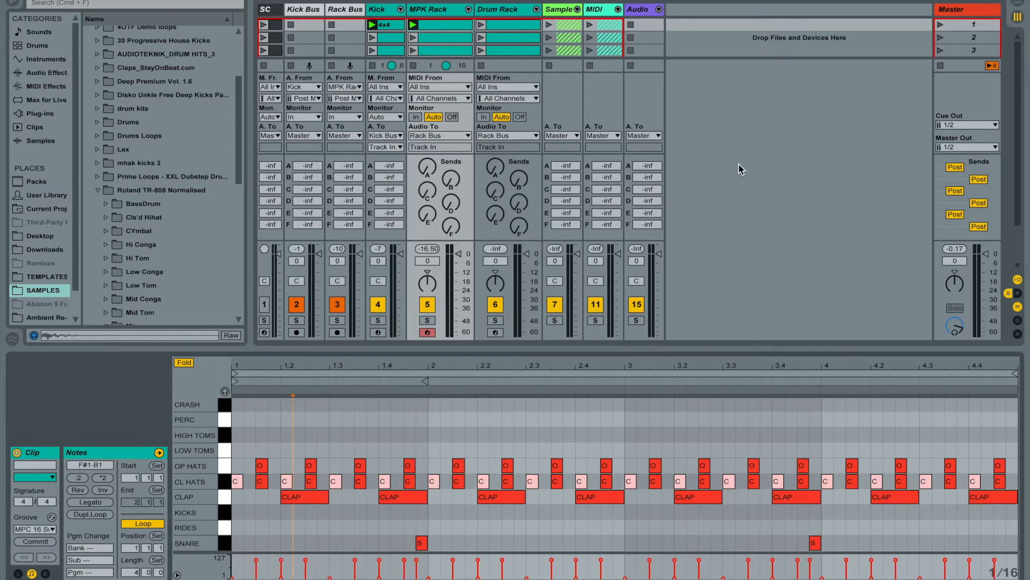
key(super+shift+F9)
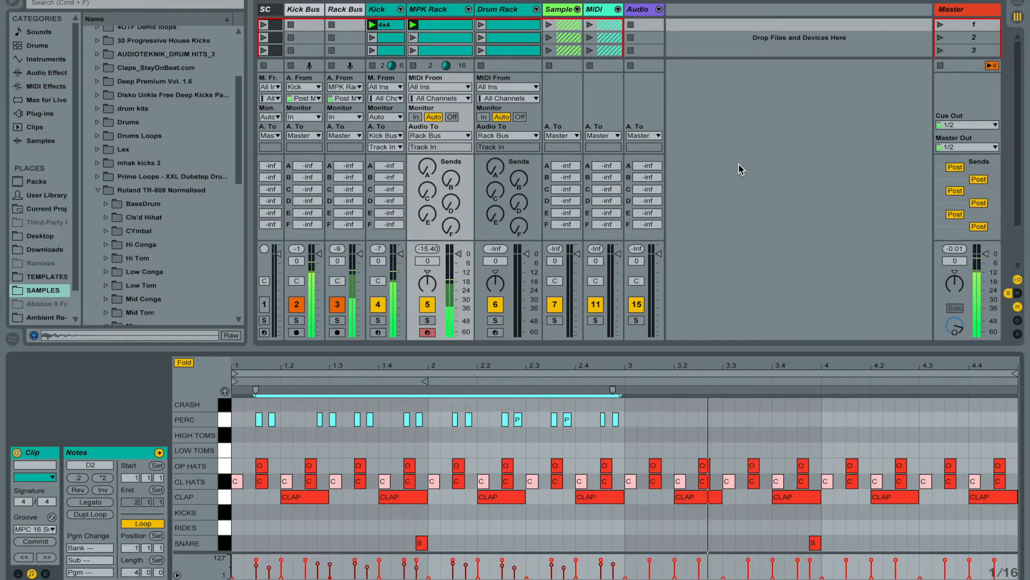
key(super+d)
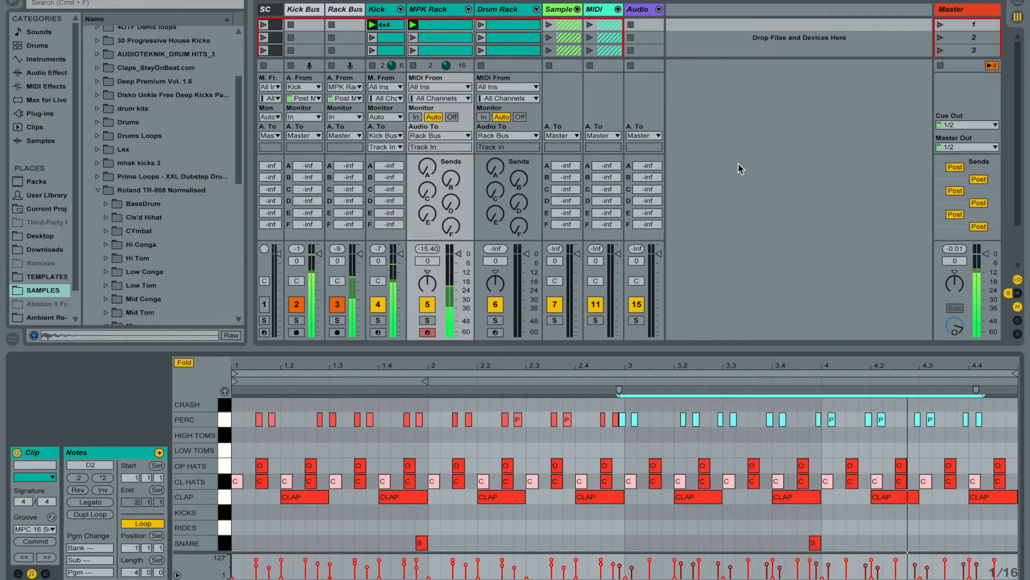
key(Right)
key(Right)
key(Right)
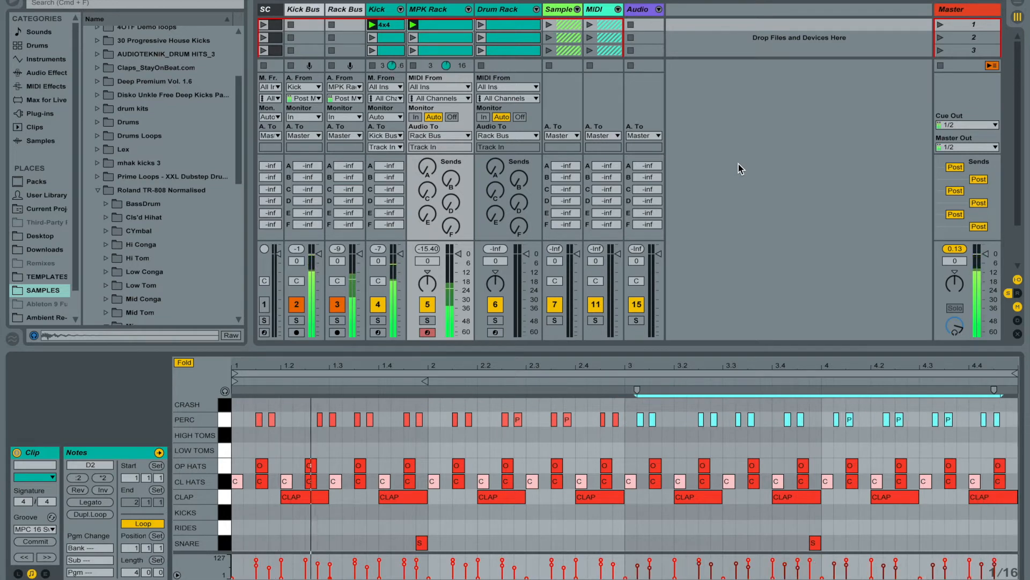
key(Left)
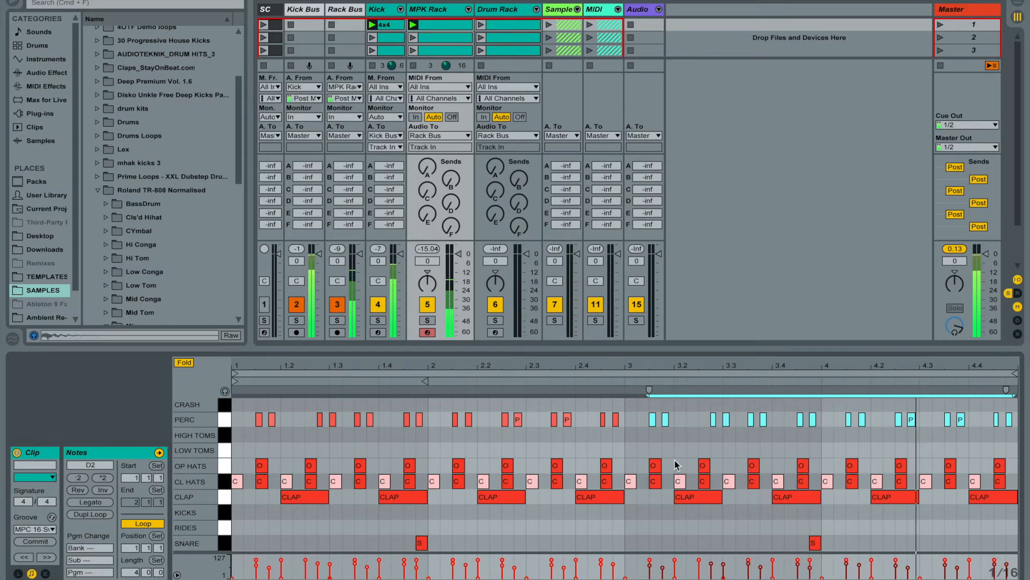
click(684, 435)
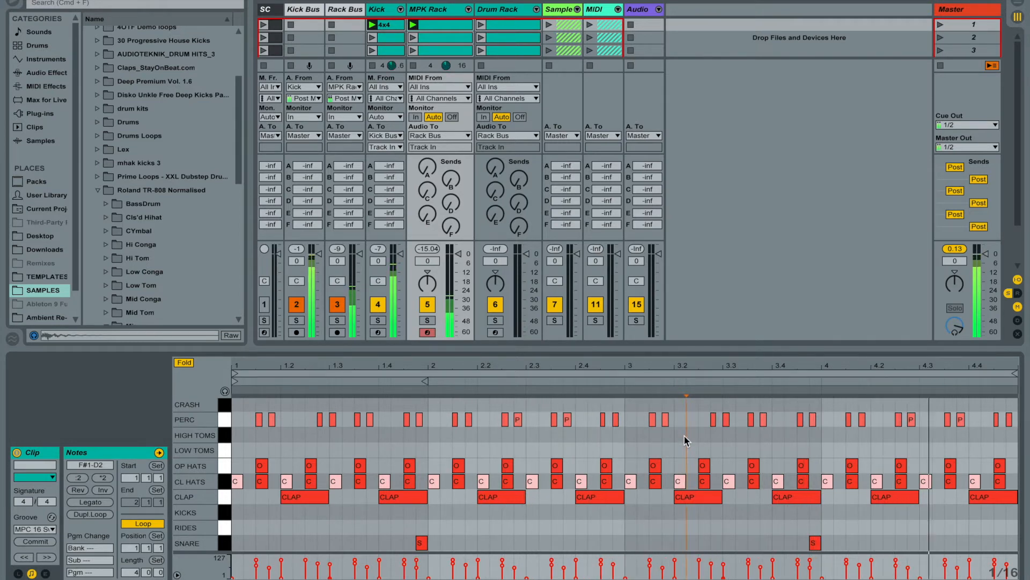
key(space)
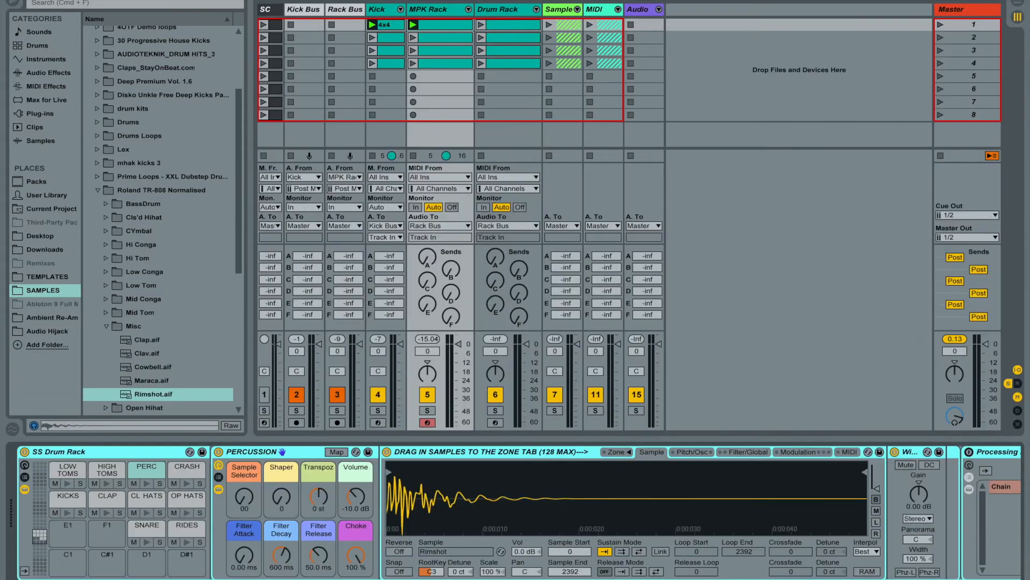
- Copy the SNARE pad of the SS Drum Rack to the empty F1 pad
click(142, 533)
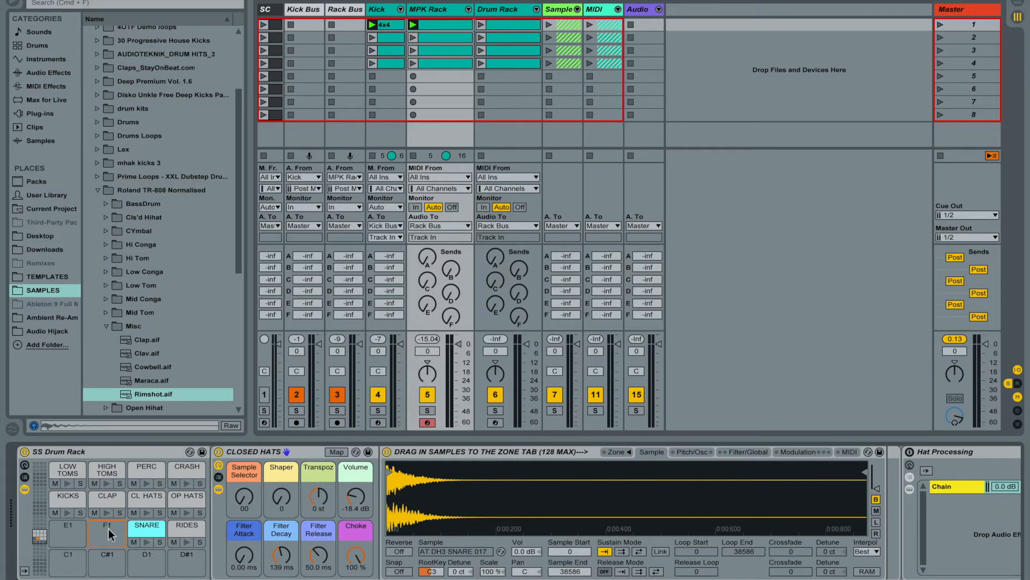
click(109, 528)
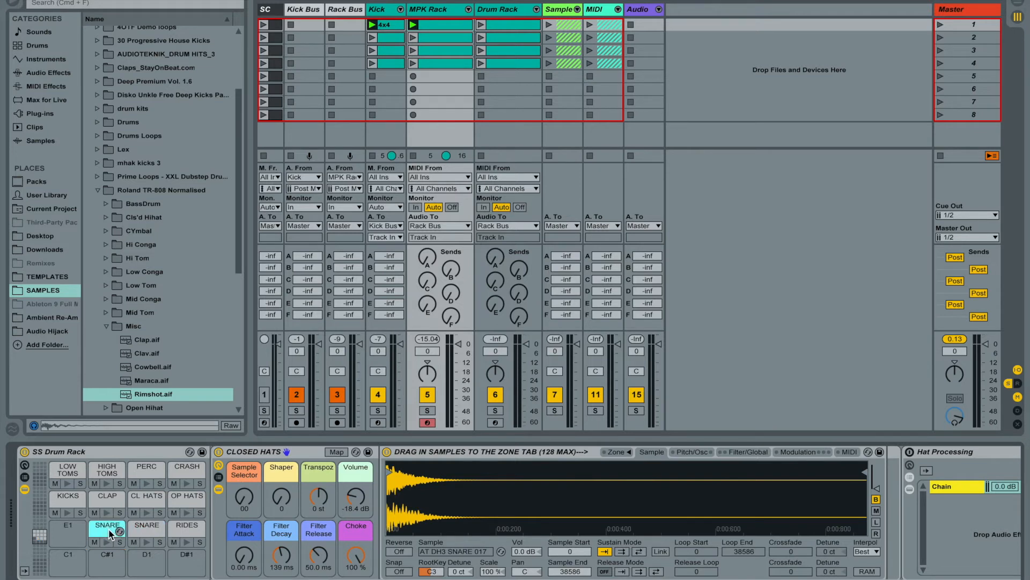
- Collapse the Misc folder and open the SNARES folder inside AUDIOTEKNIK_DRUM HITS_3
click(106, 326)
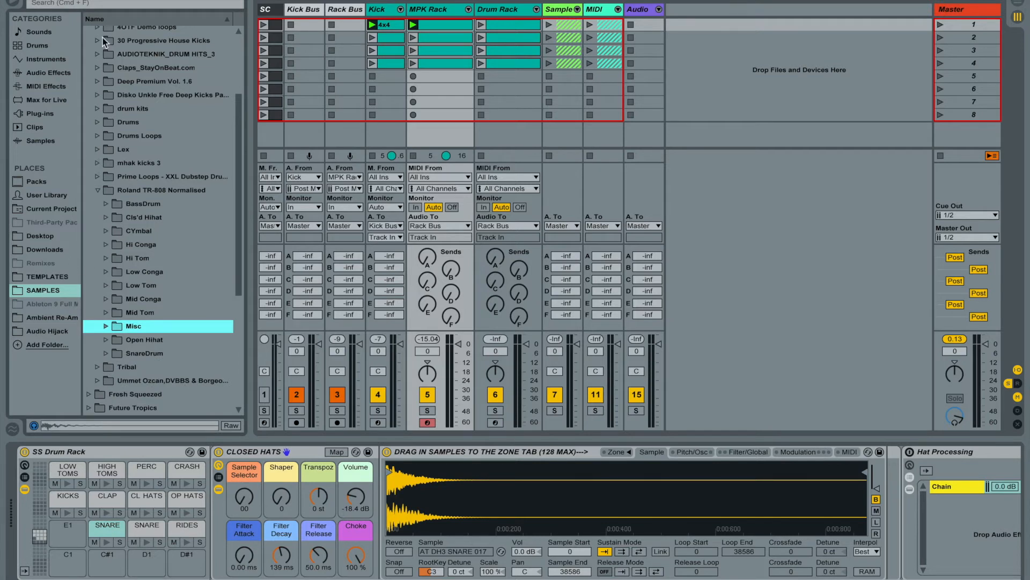
click(97, 52)
click(106, 163)
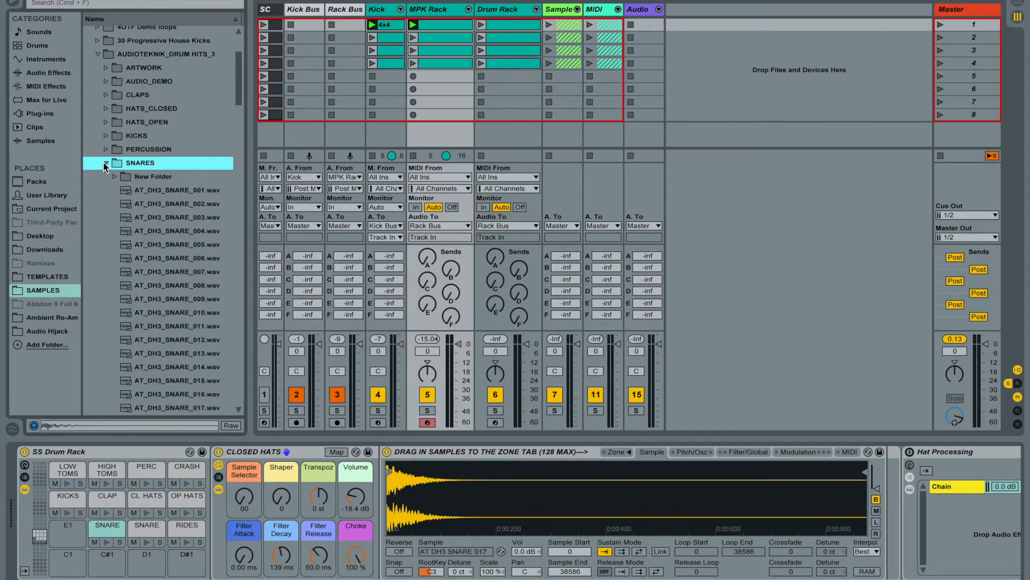
scroll(153, 267, down, 6)
- Audition the snares from AT_DH3_SNARE_029.wav onward and load AT_DH3_SNARE_037.wav into the copied SNARE pad's sampler
click(153, 260)
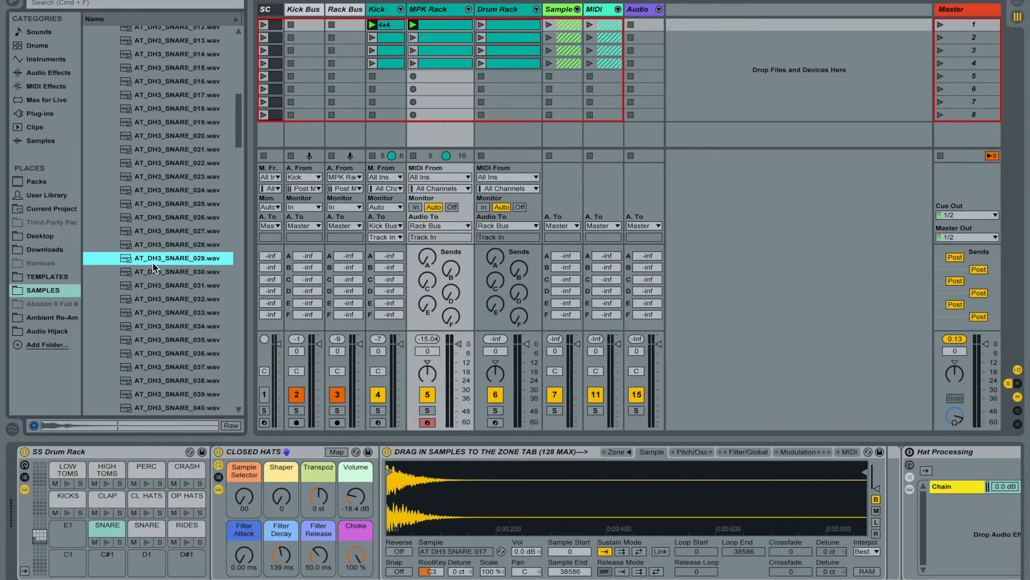
key(Down)
key(Down)
key(Down)
key(Down)
key(Down)
key(Down)
key(Down)
key(Down)
key(Down)
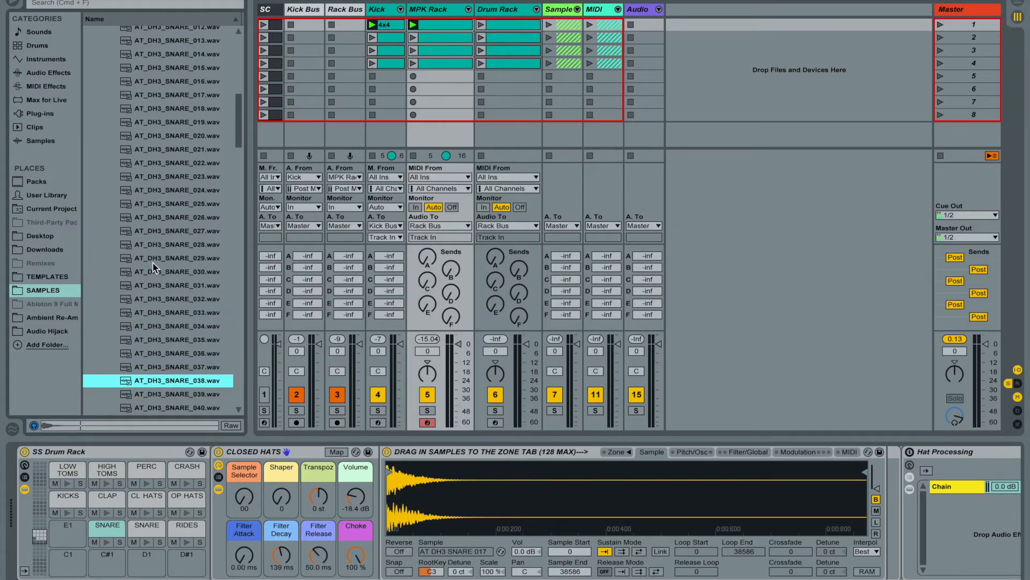
key(Up)
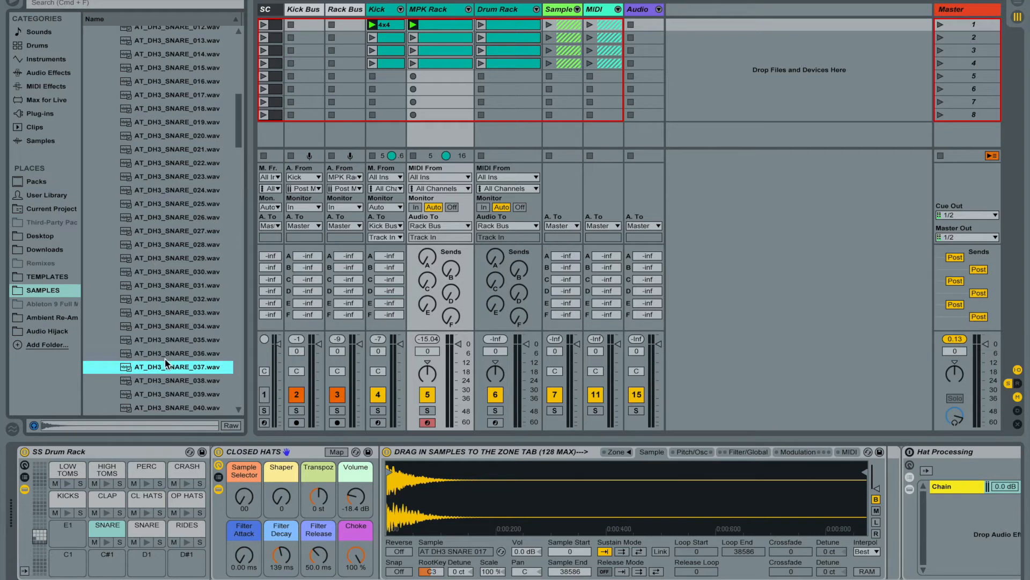
click(146, 542)
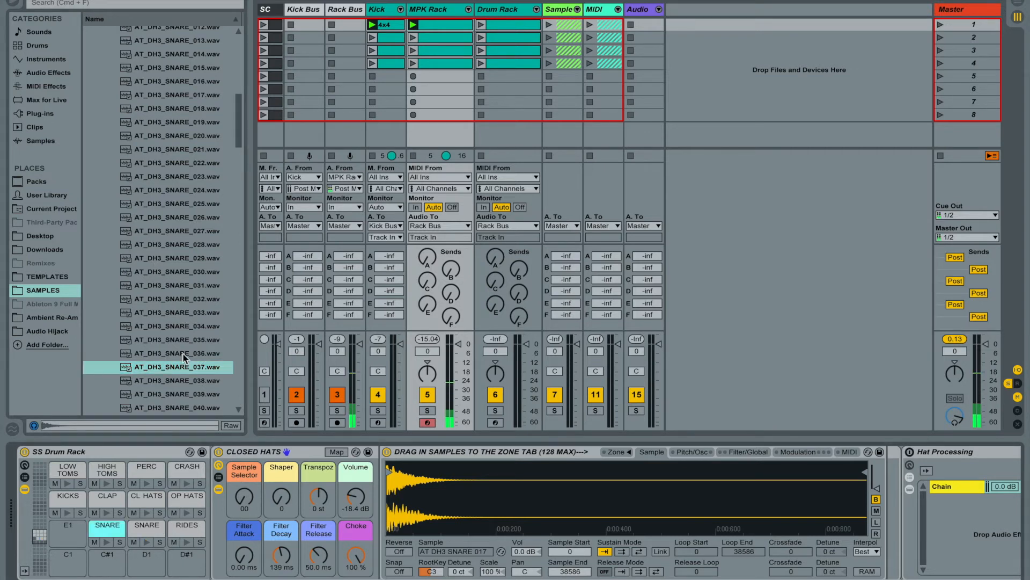
drag(494, 577, 465, 502)
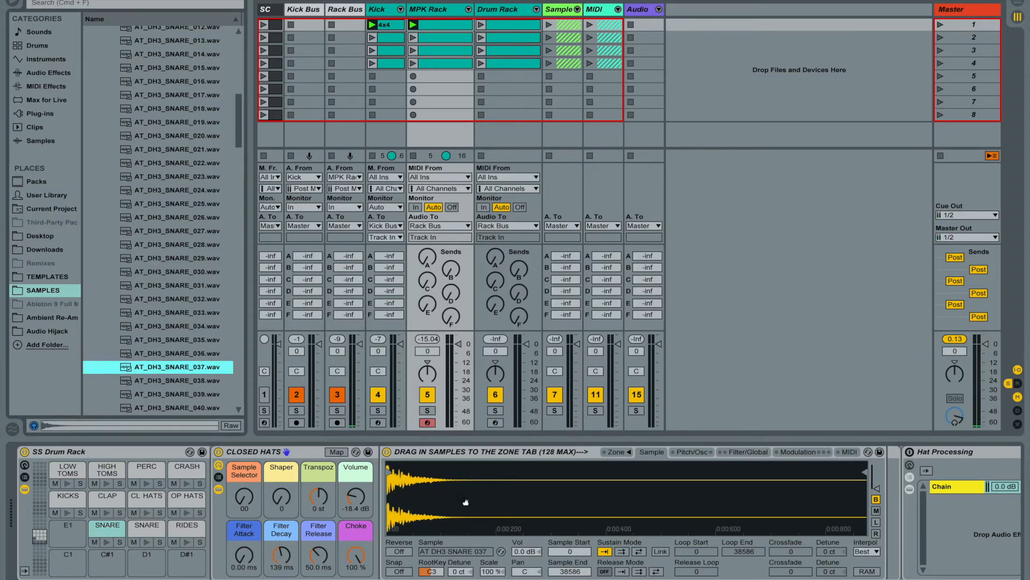
click(131, 454)
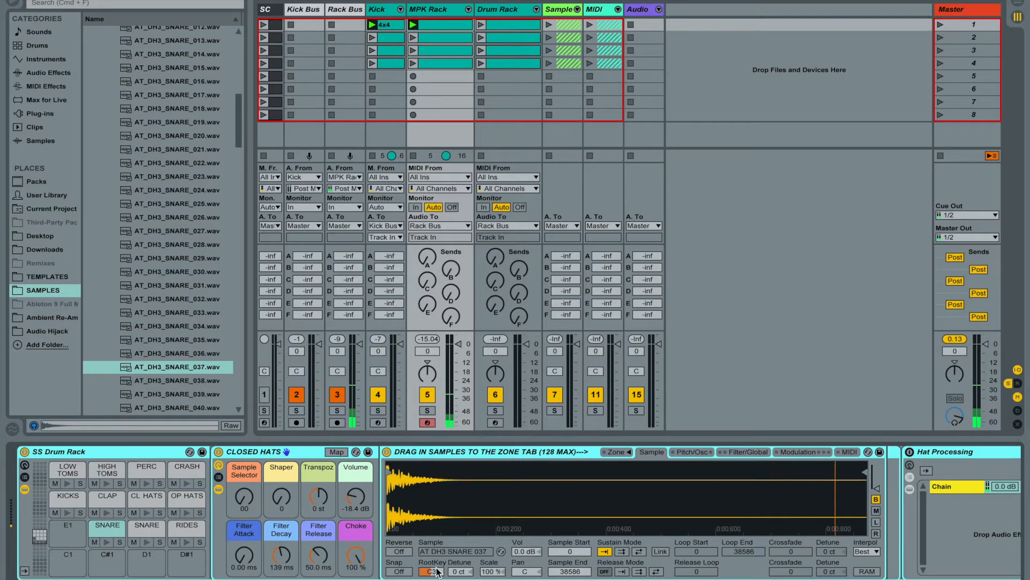
- In the clip's notes, move the first SNARE note from the end of bar 1 to the sixteenth just before 1.3
key(shift+Tab)
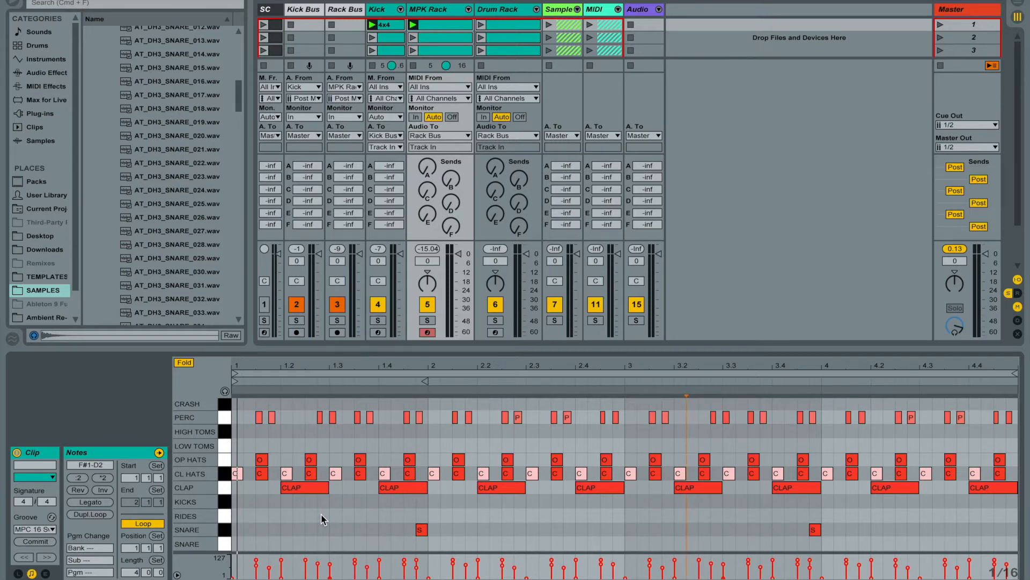
click(421, 529)
key(Left)
key(Left)
key(Left)
key(Left)
key(Left)
key(Left)
key(Left)
key(Left)
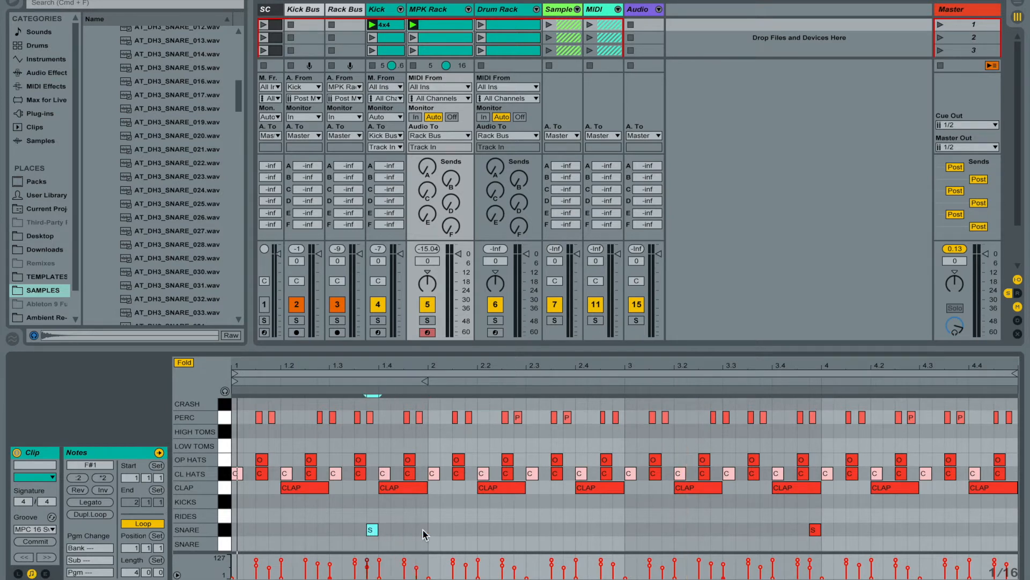
- Add notes for the copied SNARE pad one sixteenth after 1.3 and one sixteenth after 2.3, checking them in playback
double_click(350, 544)
key(space)
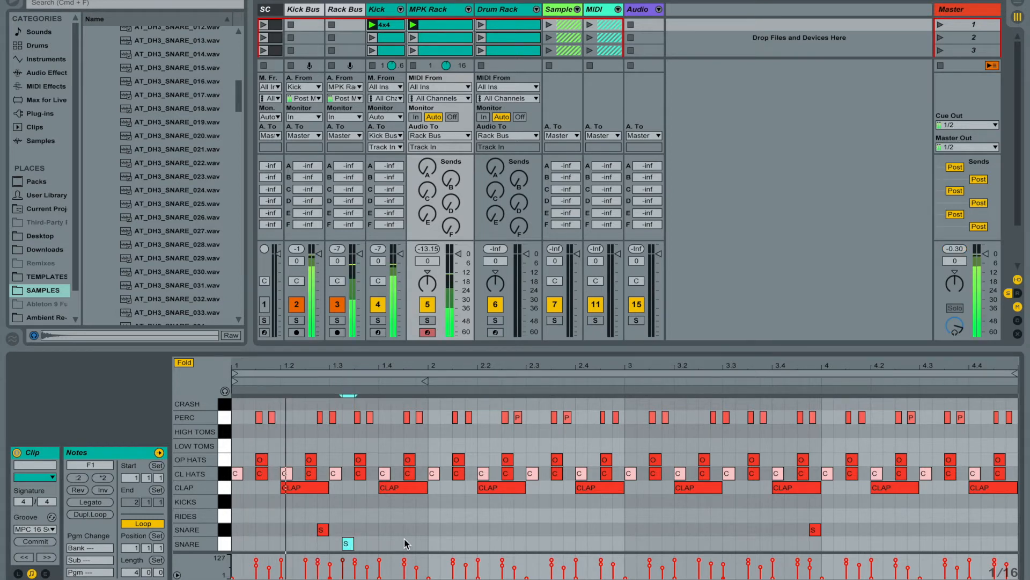
key(space)
double_click(544, 543)
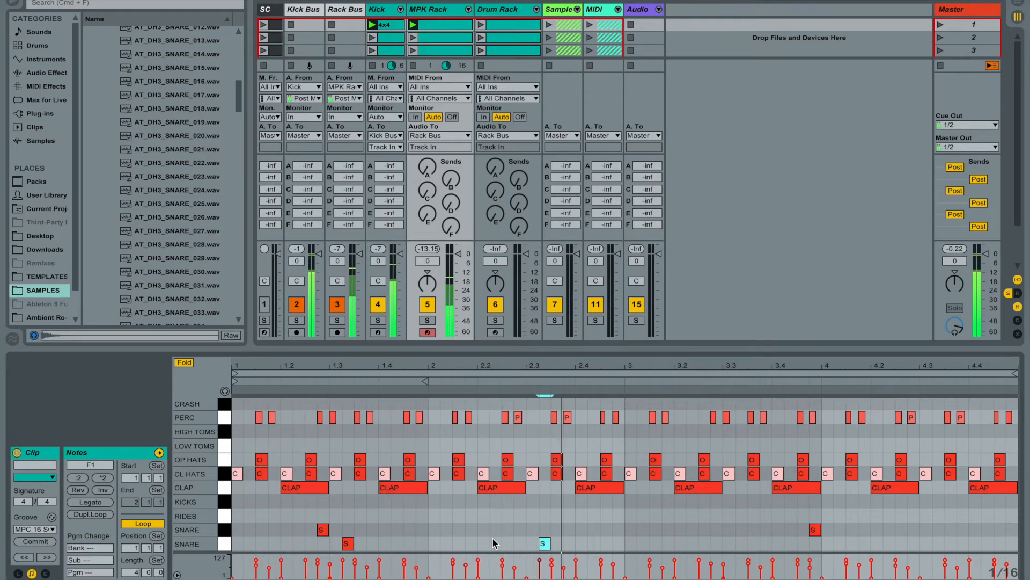
- Repeat the two-snare figure around 3.3 and delete the original SNARE note at the end of bar 3
double_click(718, 531)
double_click(742, 543)
double_click(817, 529)
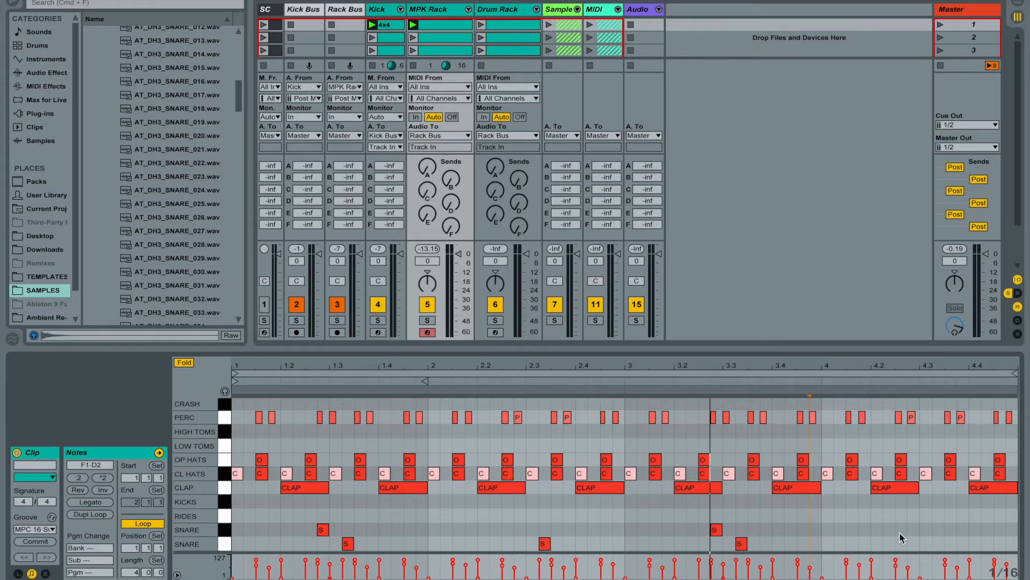
- Add an original SNARE note on the last sixteenth of bar 4 and a copied SNARE note two sixteenths after 4.3
double_click(939, 529)
drag(938, 530, 1011, 529)
double_click(950, 544)
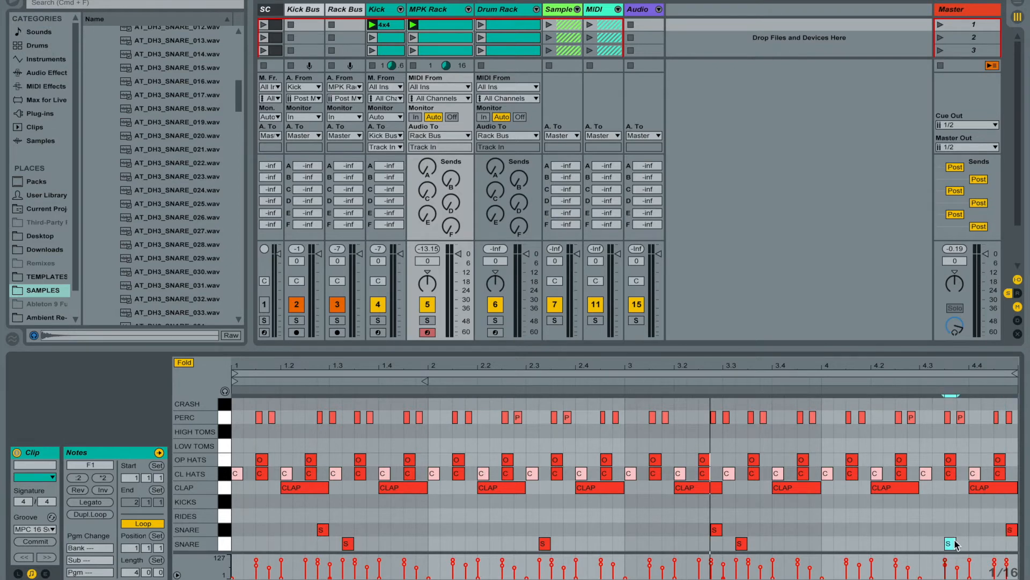
- Play the loop and move the copied SNARE pad's last note one sixteenth earlier, then deselect it
key(space)
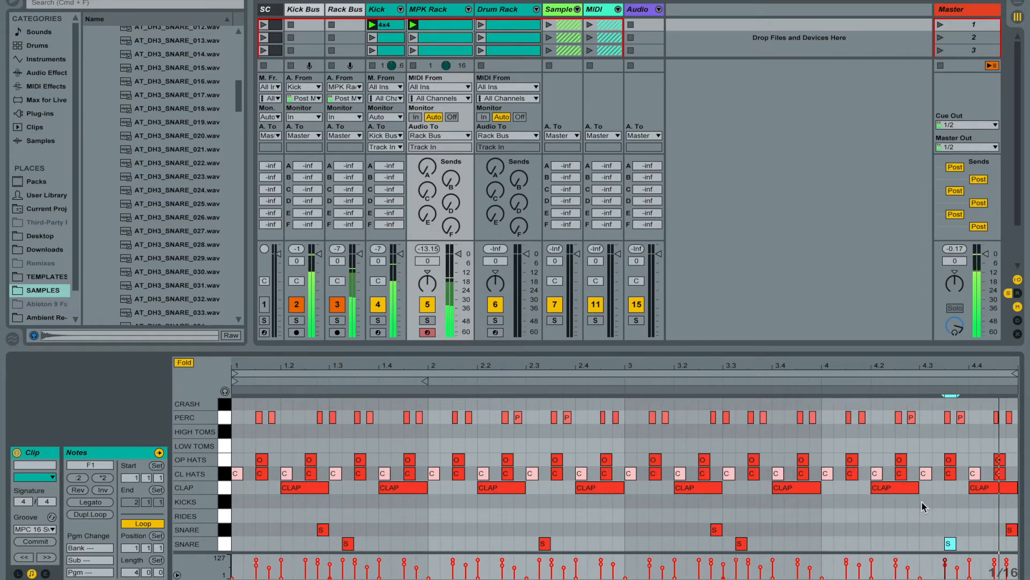
key(Left)
click(957, 547)
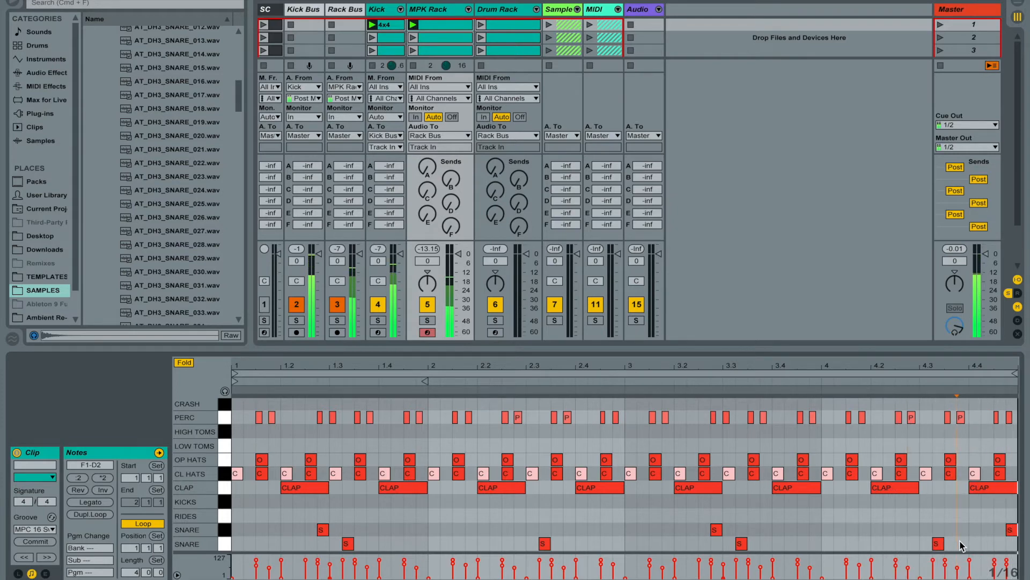
- Show the drum rack's crash pad and open the VEE Crashes folder inside Vengeance Electro Essentials Vol.1
key(shift+Tab)
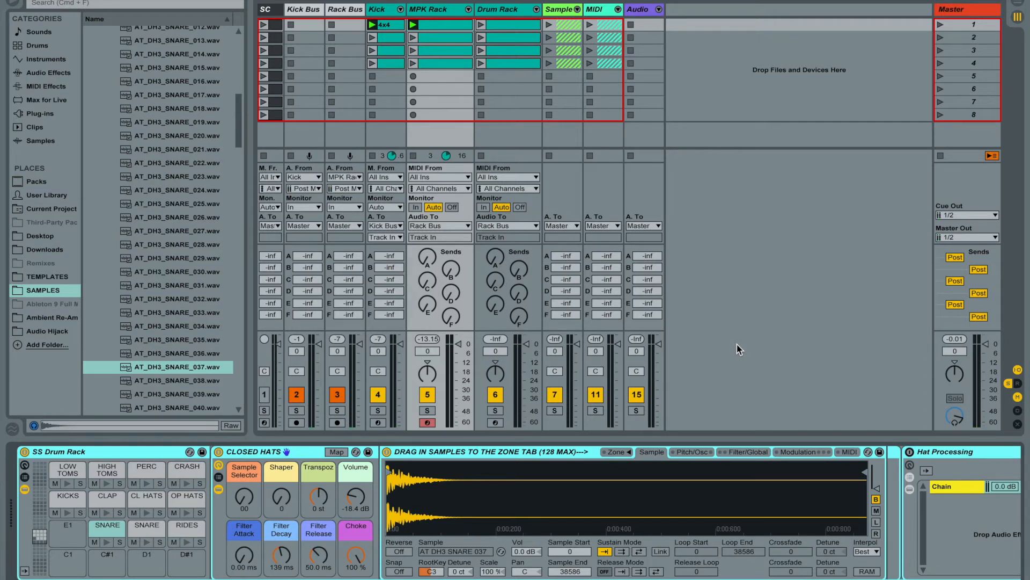
click(189, 468)
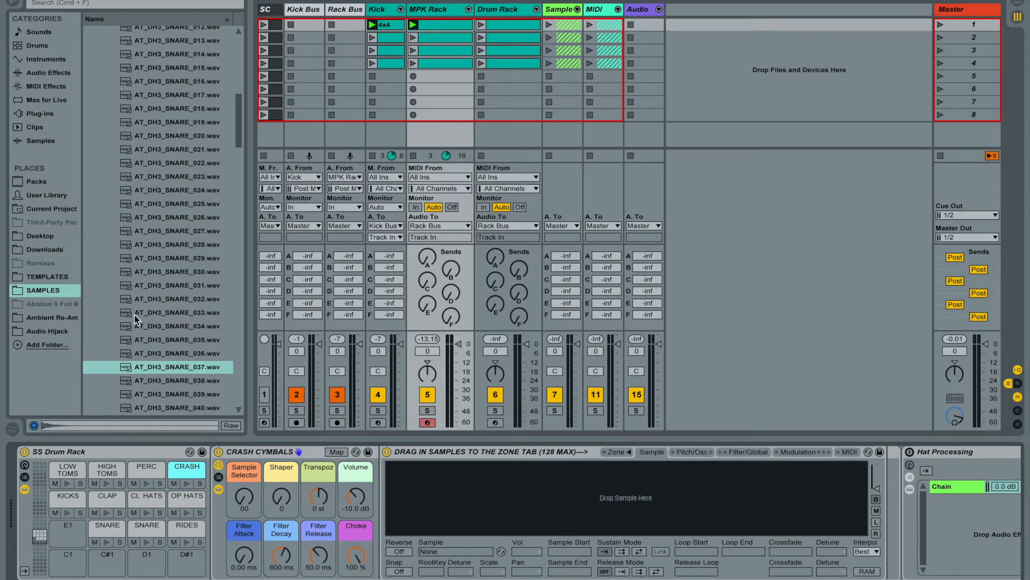
scroll(134, 317, up, 10)
click(105, 258)
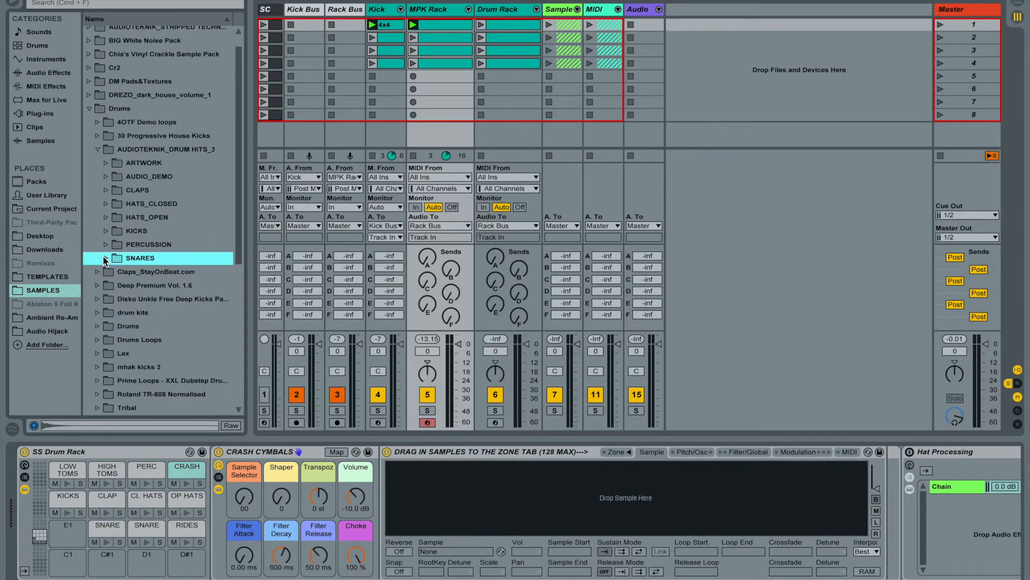
scroll(106, 257, down, 10)
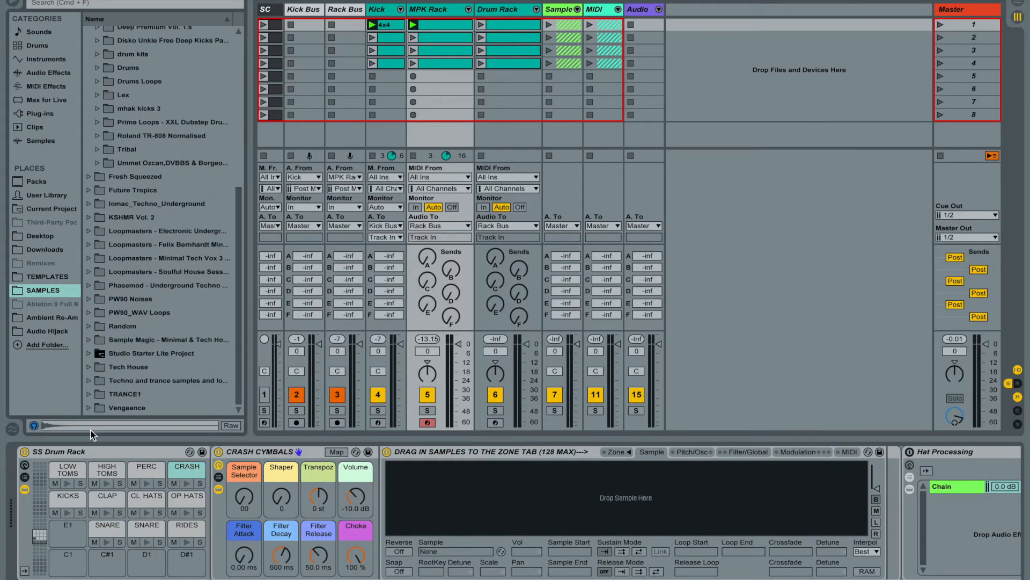
click(88, 407)
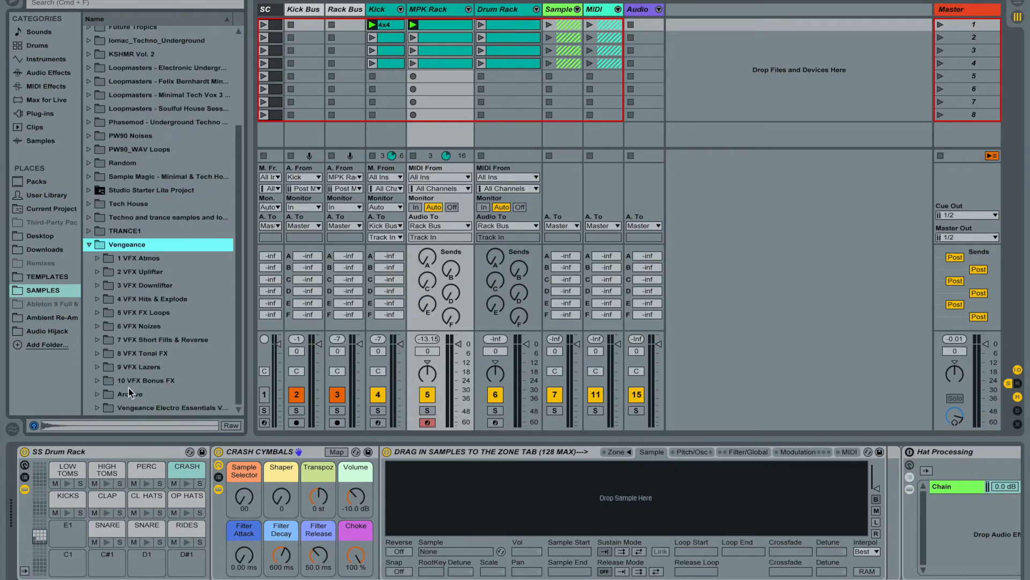
click(96, 407)
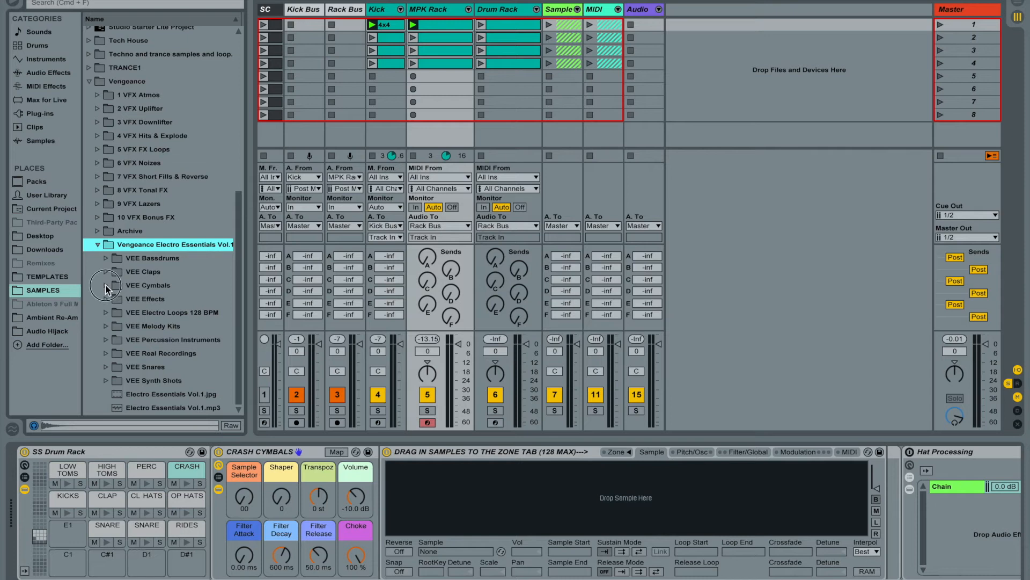
click(106, 286)
click(115, 314)
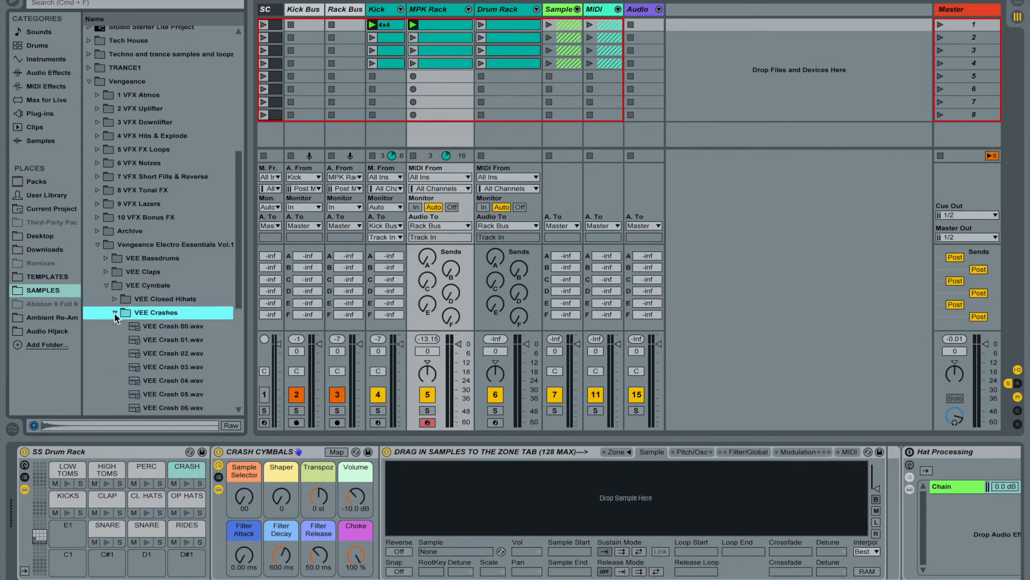
- Audition the first crash samples and load VEE Crash 01.wav into the crash pad's empty sampler
click(154, 327)
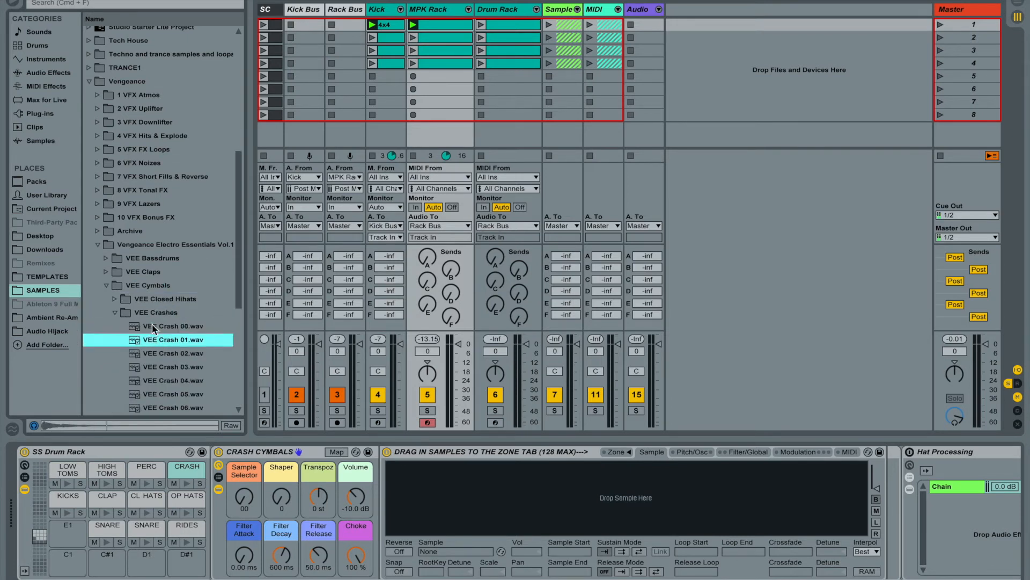
key(Down)
drag(170, 345, 525, 487)
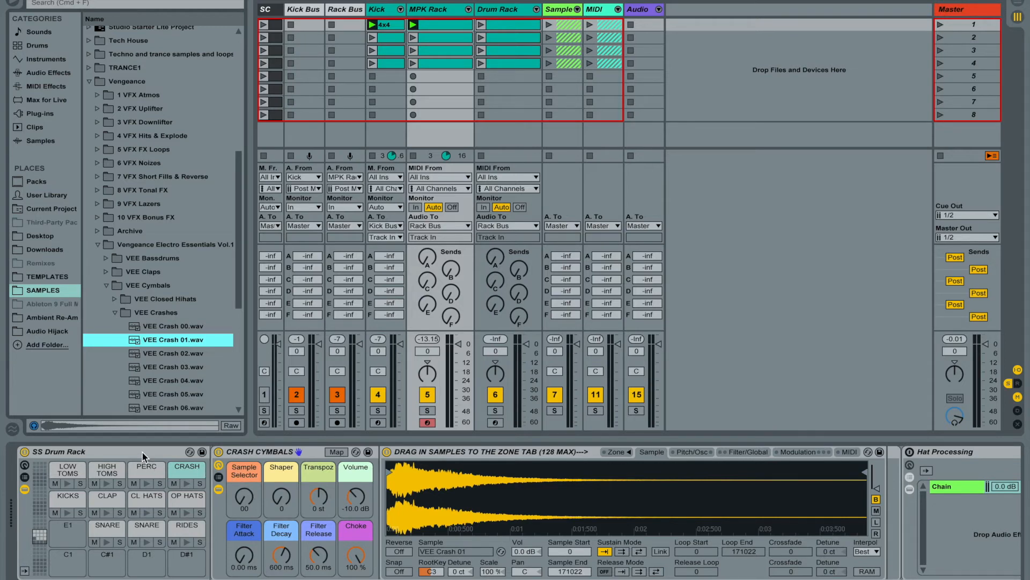
- Set the crash cymbals' volume to -19.6 dB
key(plus)
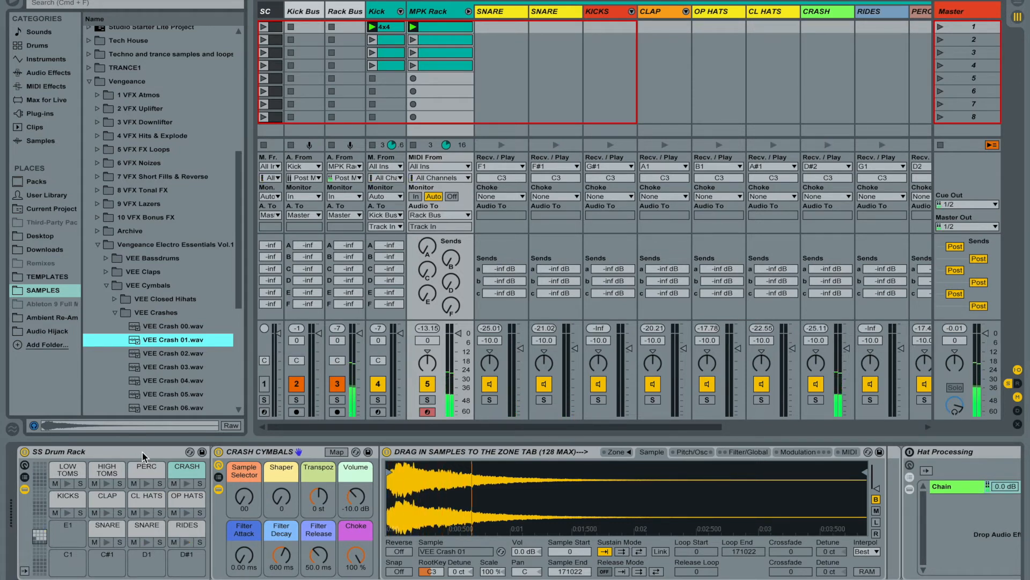
click(361, 492)
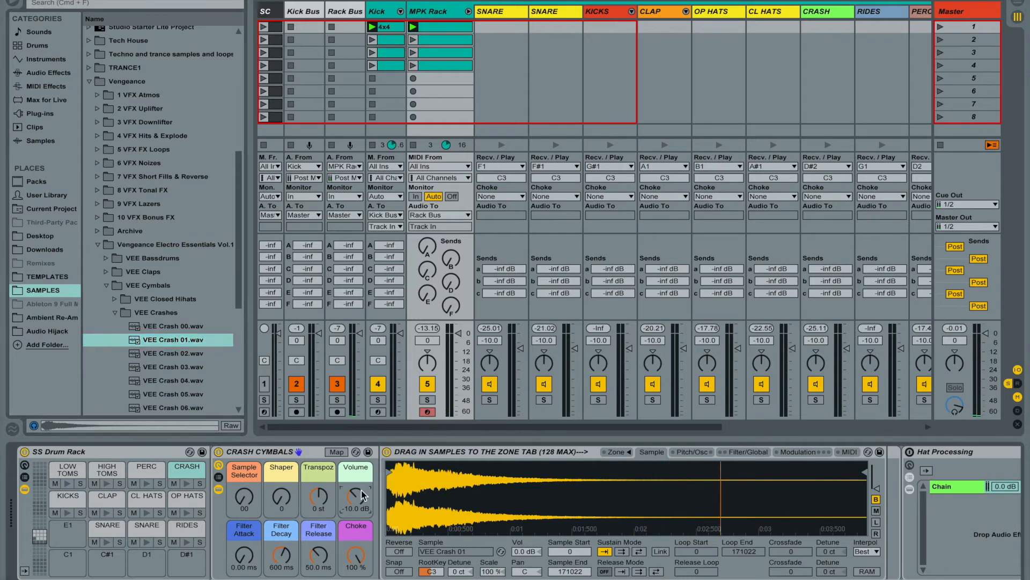
drag(362, 491, 361, 493)
- Add a one-beat crash note at the start of bar 1 in the first MPK Rack clip
double_click(439, 32)
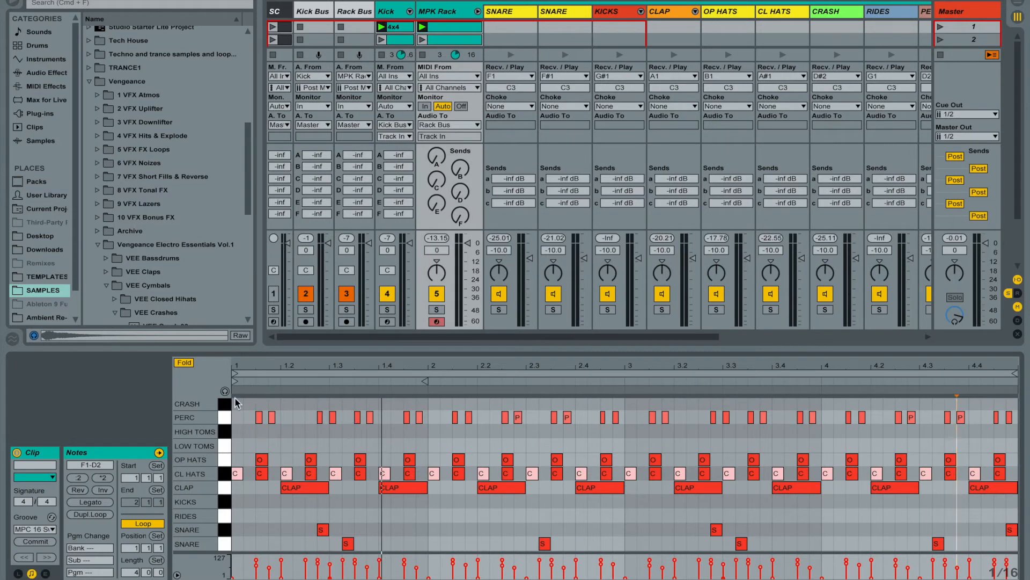
double_click(236, 404)
drag(240, 404, 277, 405)
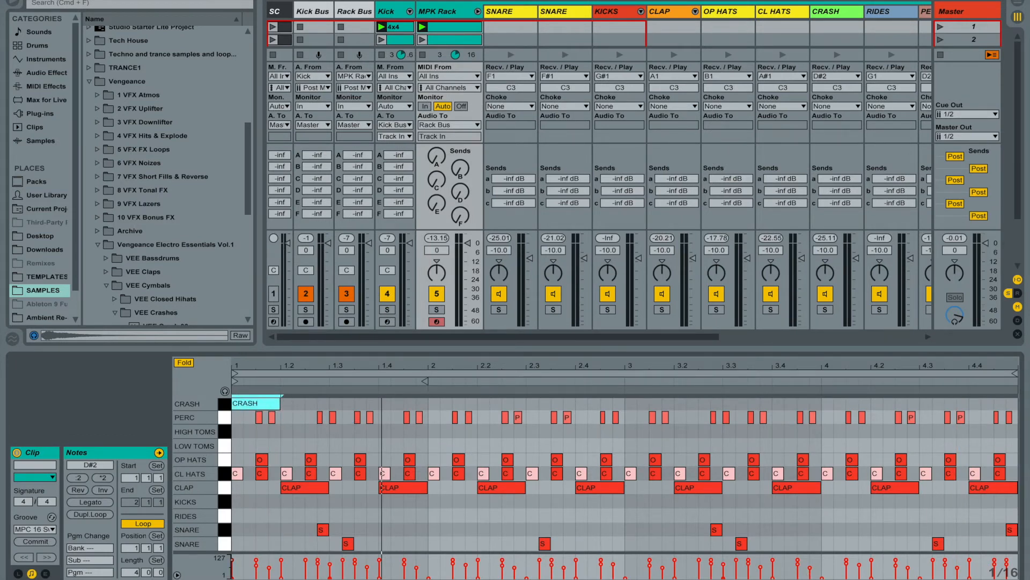
- Try the crash cymbals' volume at -23.5 dB and return it to -19.6 dB
key(shift+Tab)
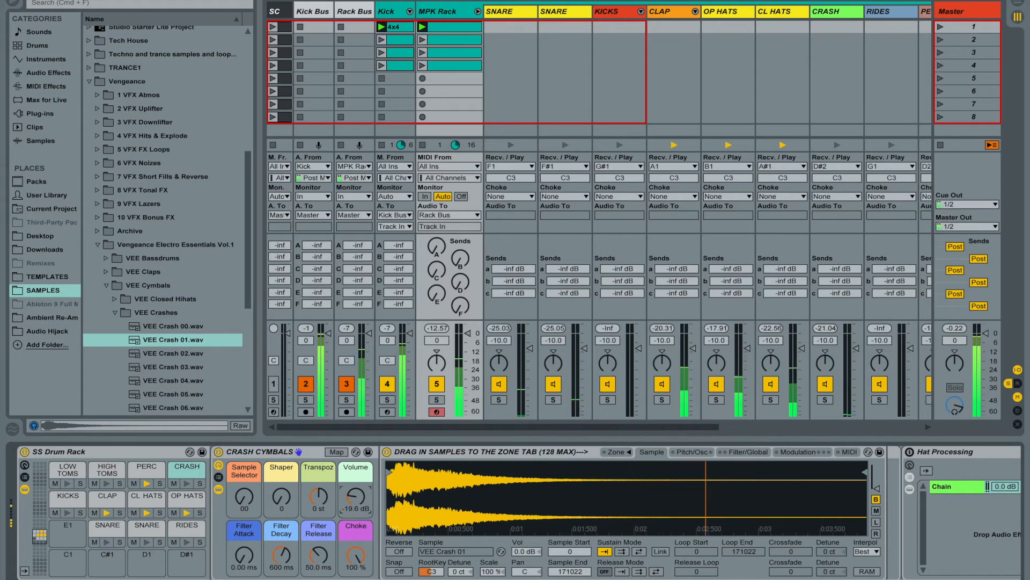
scroll(357, 497, down, 5)
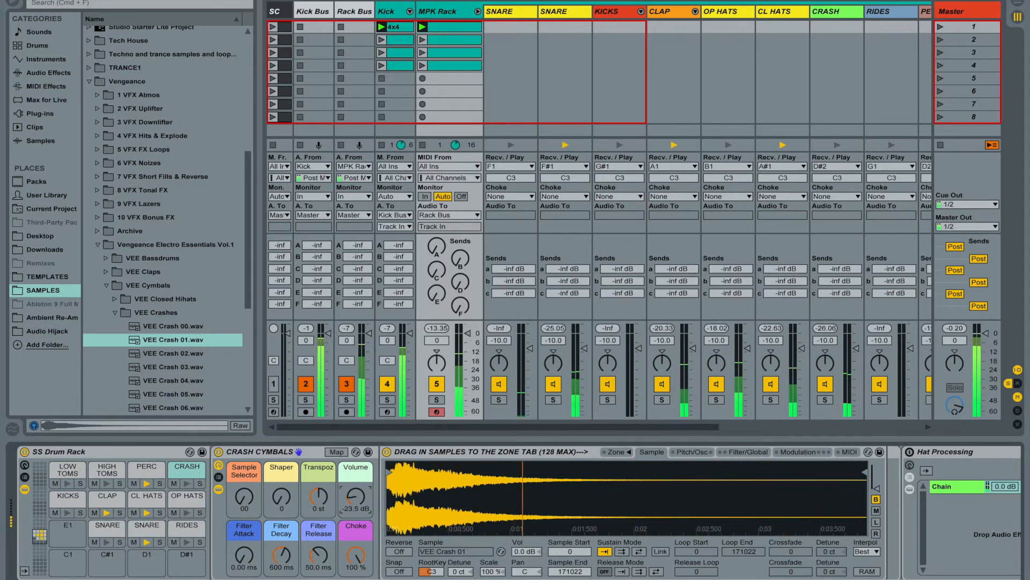
drag(356, 493, 356, 494)
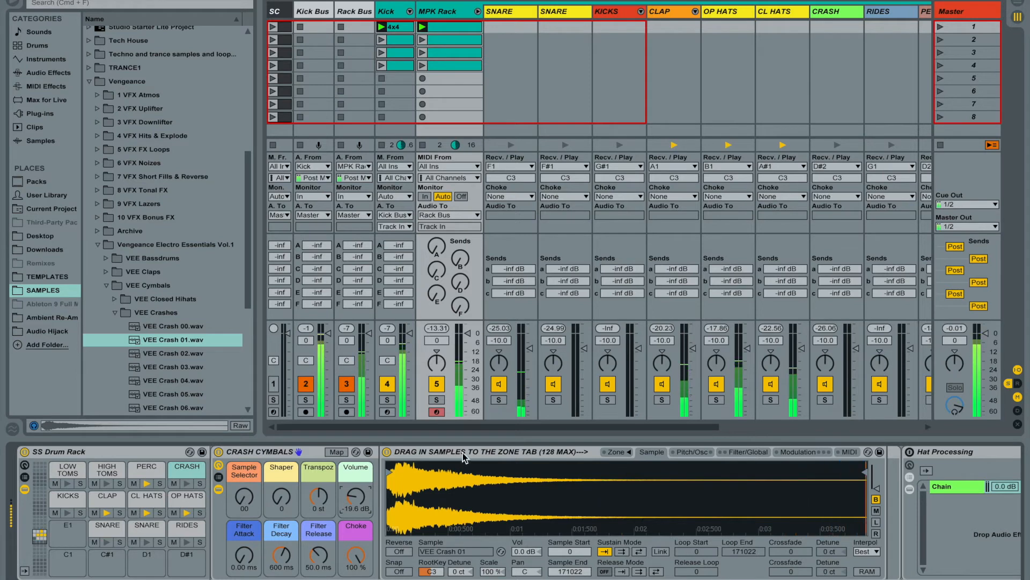
- Rename the first MPK Rack clip as House Beat
click(446, 35)
drag(446, 35, 445, 38)
click(444, 26)
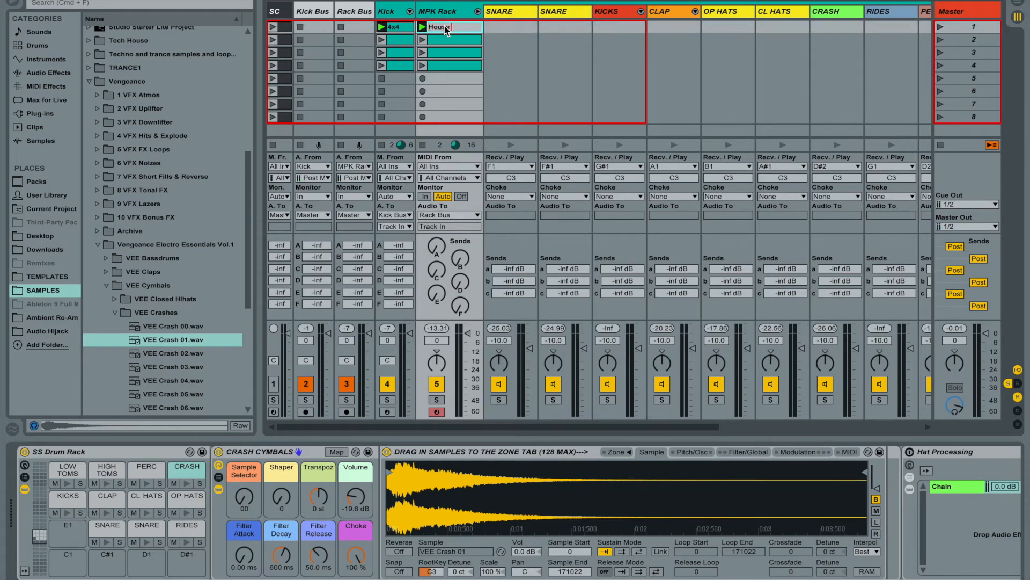
key(Return)
key(Right)
scroll(441, 26, left, 5)
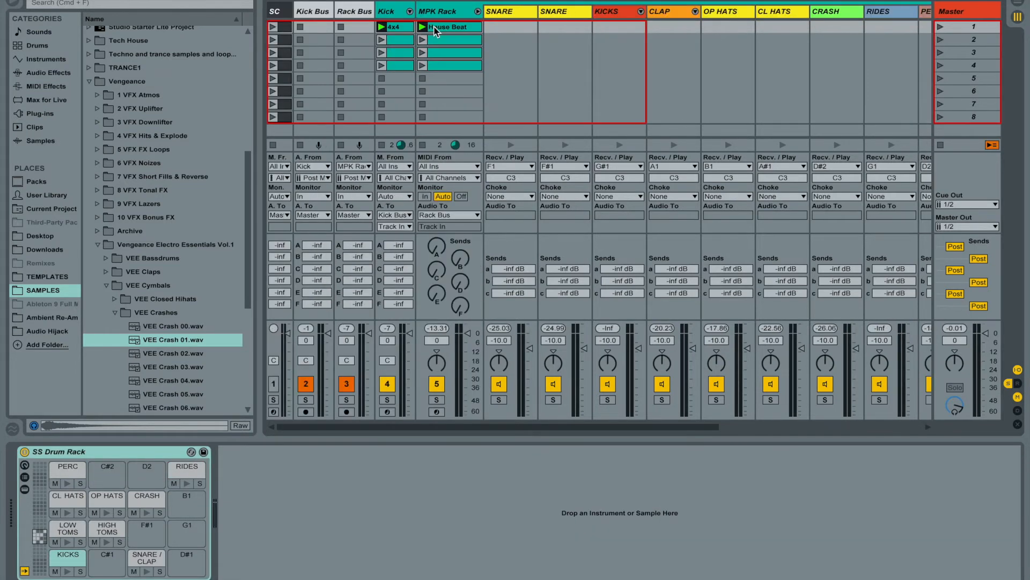
- Rename the first MPK Rack clip as House V1
right_click(439, 31)
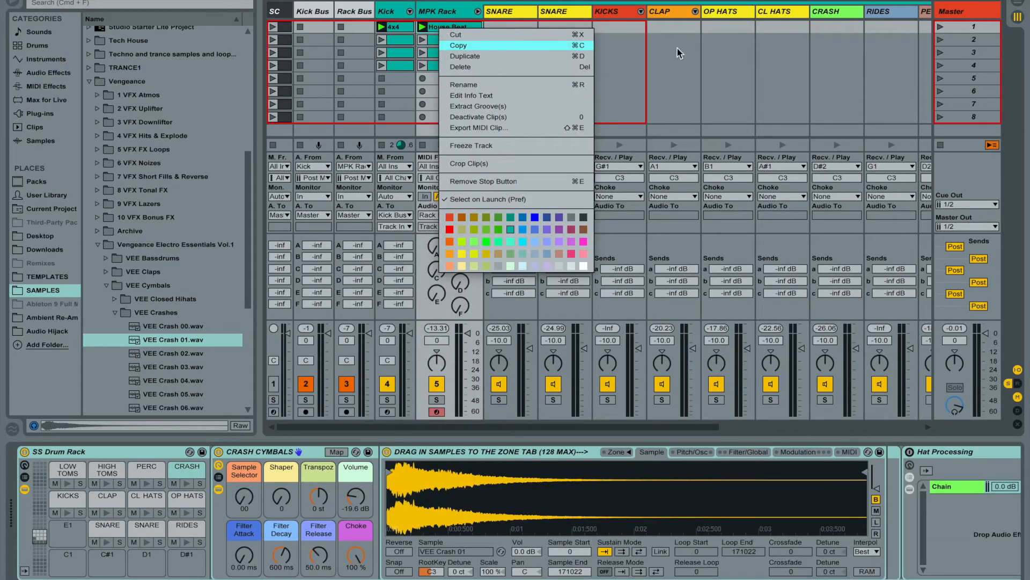
click(633, 58)
right_click(452, 31)
click(477, 83)
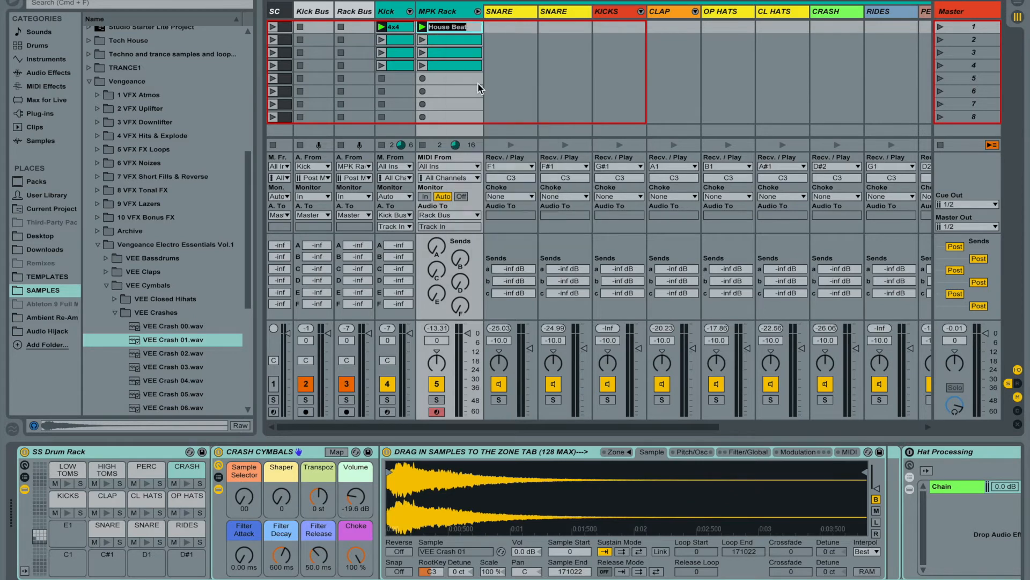
text(House V1)
- Rename the second MPK Rack clip as House V2
click(449, 40)
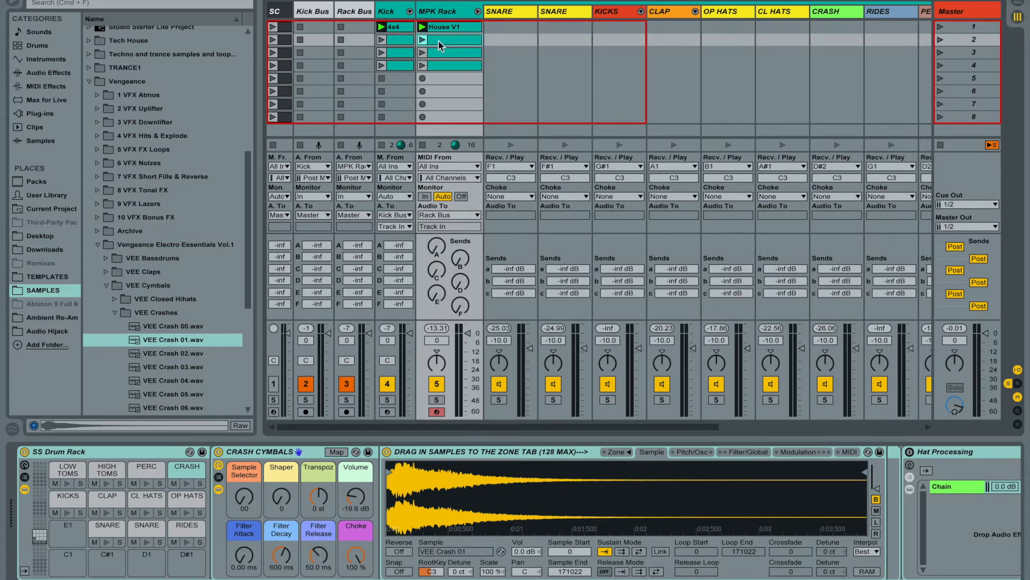
key(super+r)
text(House V2)
key(Return)
- Close the VEE Crashes folder and audition the VEE Rides samples up to VEE Ride 06.wav
click(115, 313)
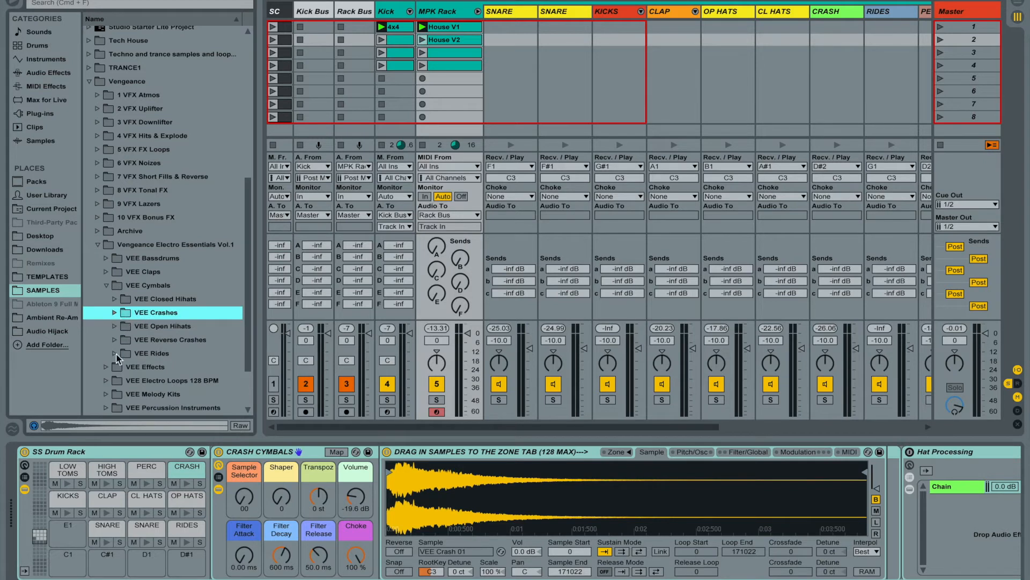
click(134, 355)
key(Down)
key(Down)
key(Down)
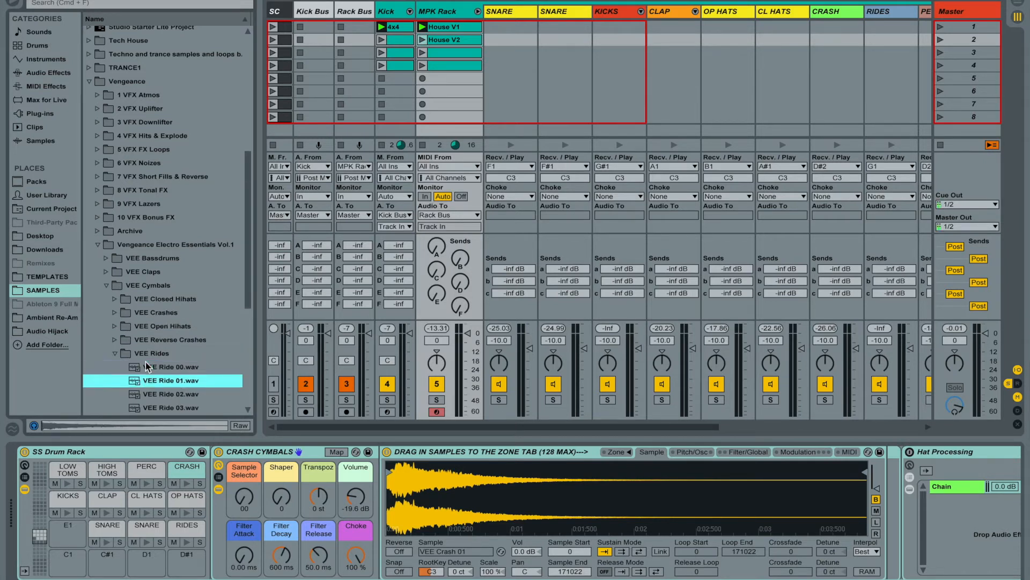
key(Down)
key(Down)
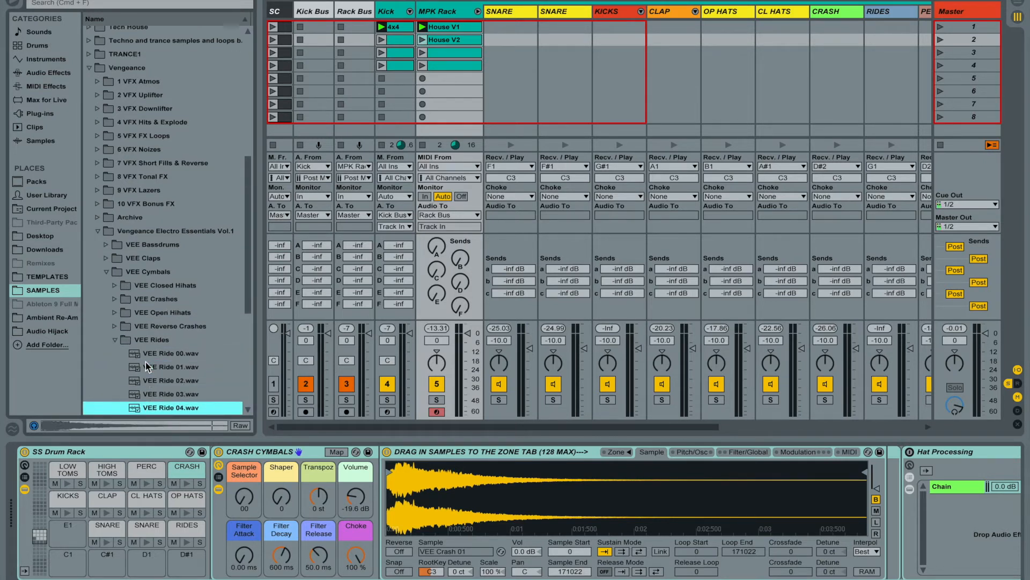
key(Down)
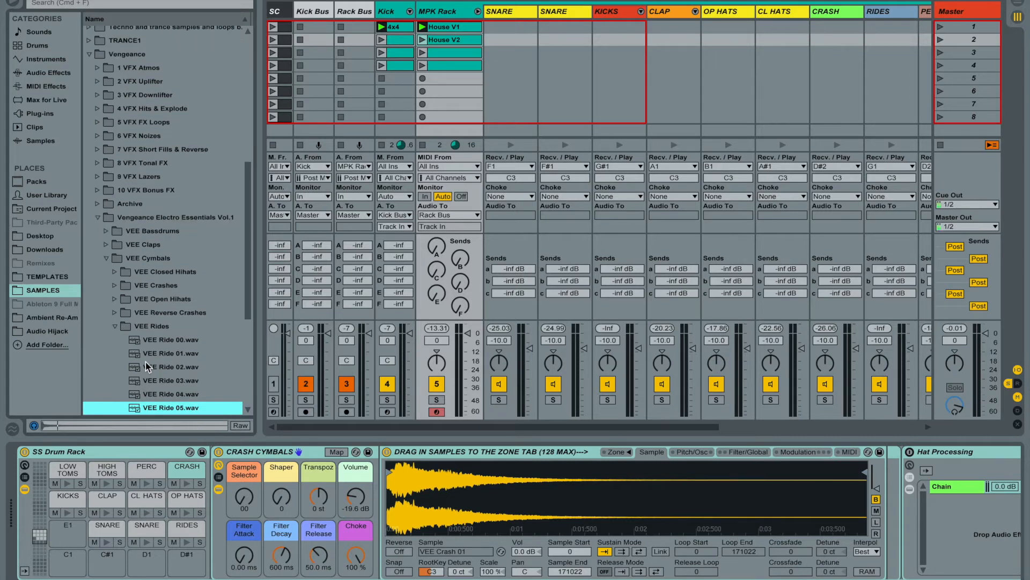
key(Down)
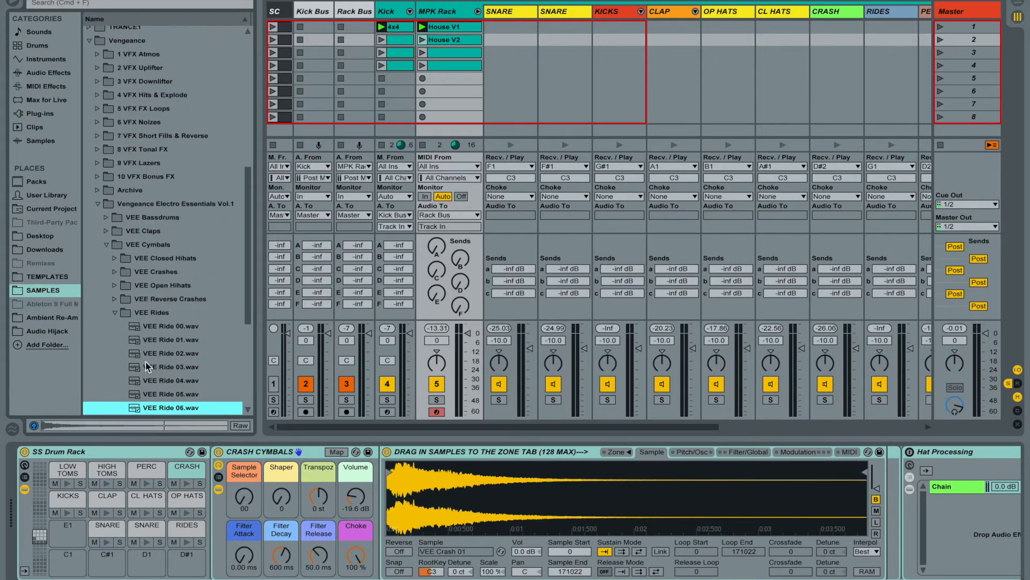
- Load VEE Ride 06.wav into the rides pad and set the pad's volume to -19.6 dB
click(186, 529)
drag(170, 408, 436, 514)
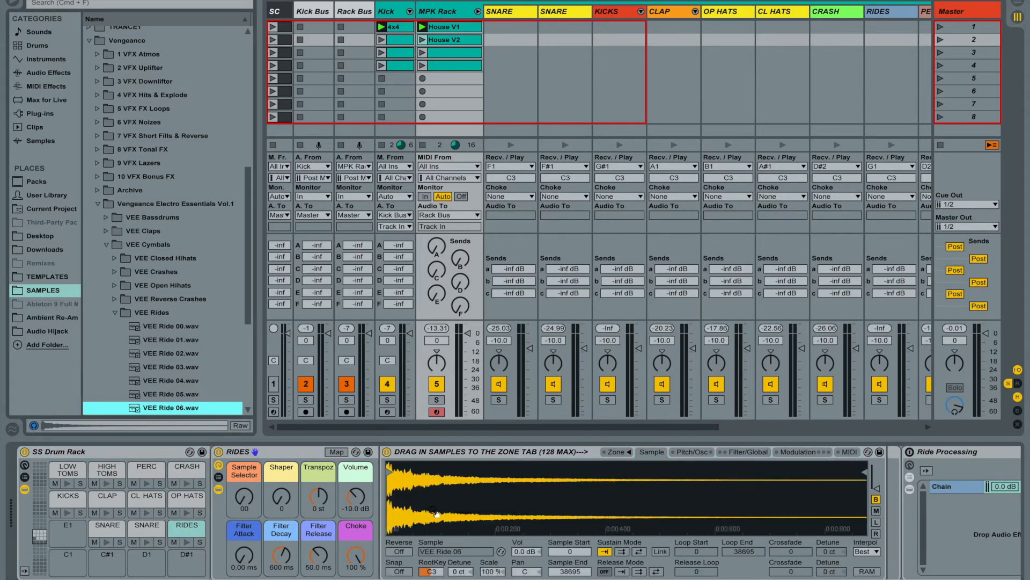
click(354, 499)
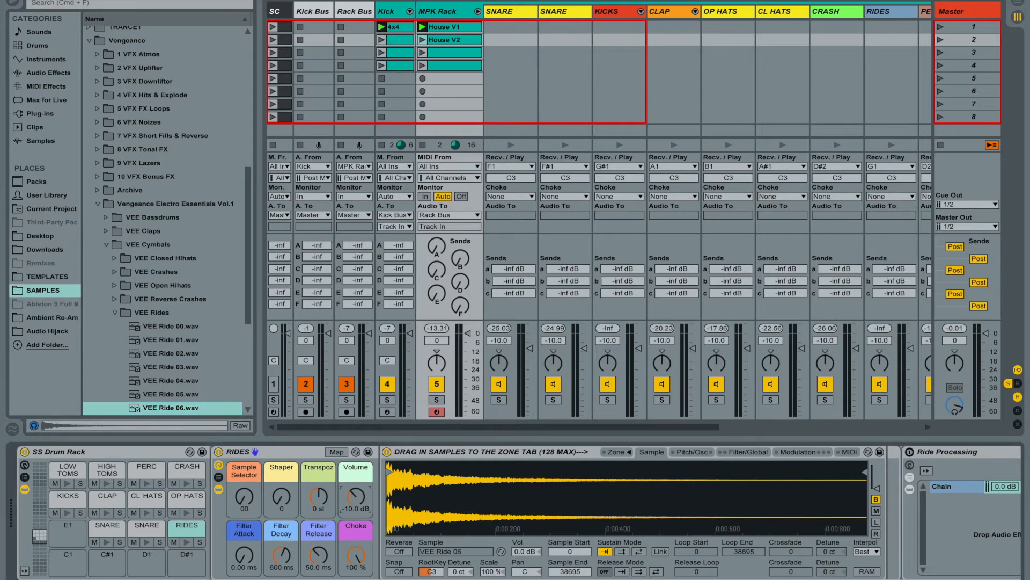
- Add ride notes on every offbeat in bar 1 of the House V2 clip and copy them onto the beats
double_click(452, 40)
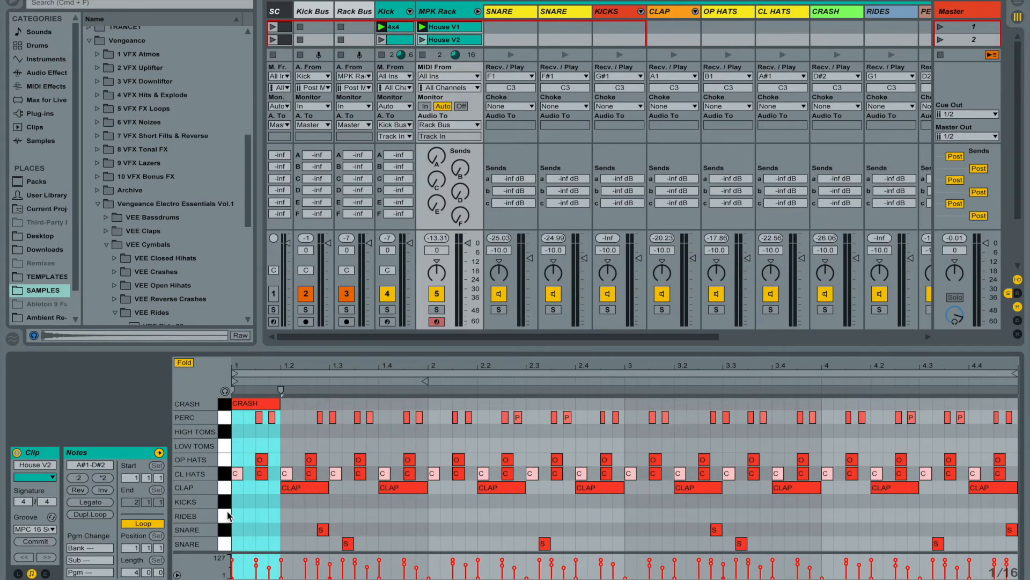
double_click(260, 517)
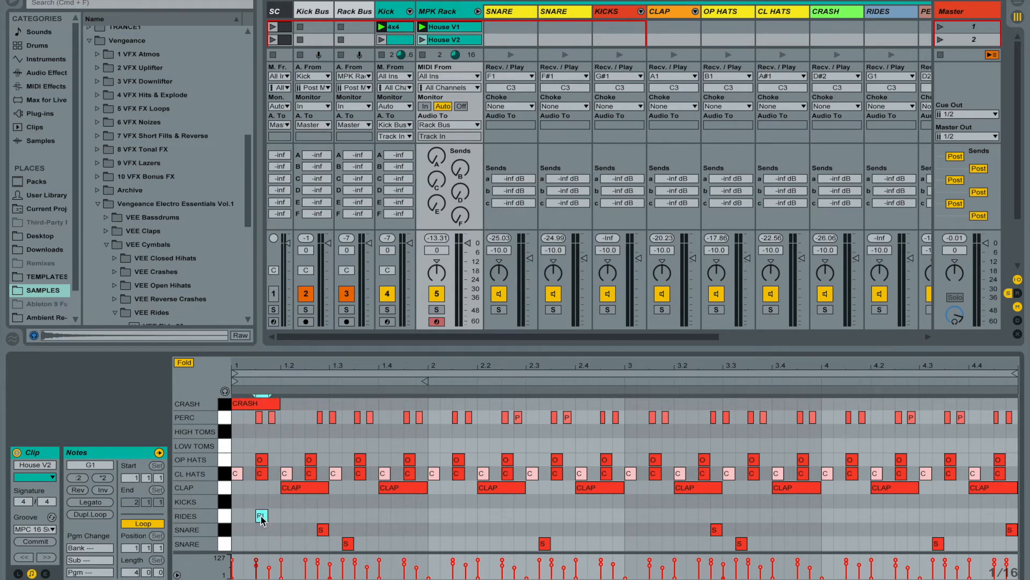
drag(262, 520, 364, 517)
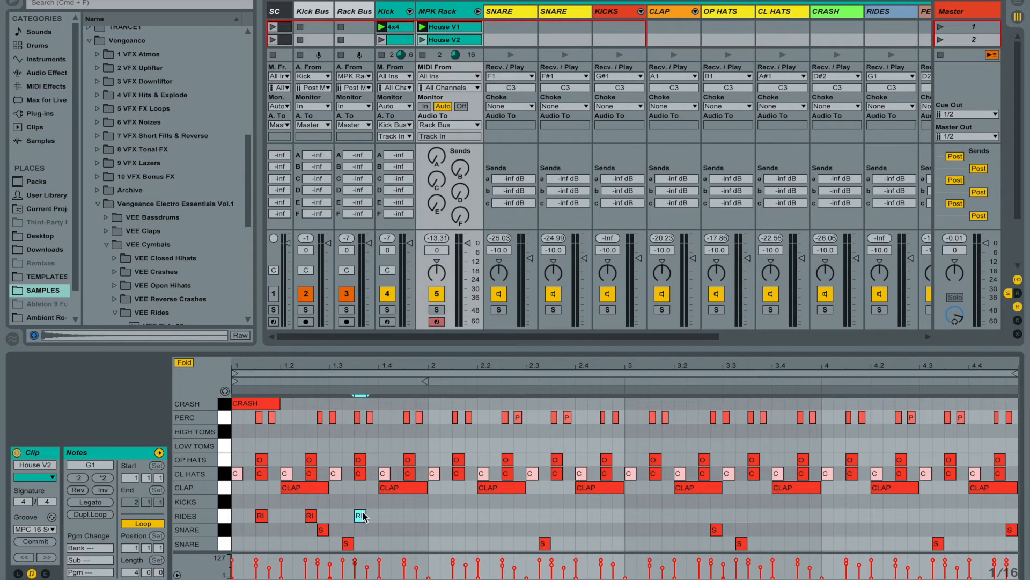
double_click(410, 517)
click(220, 517)
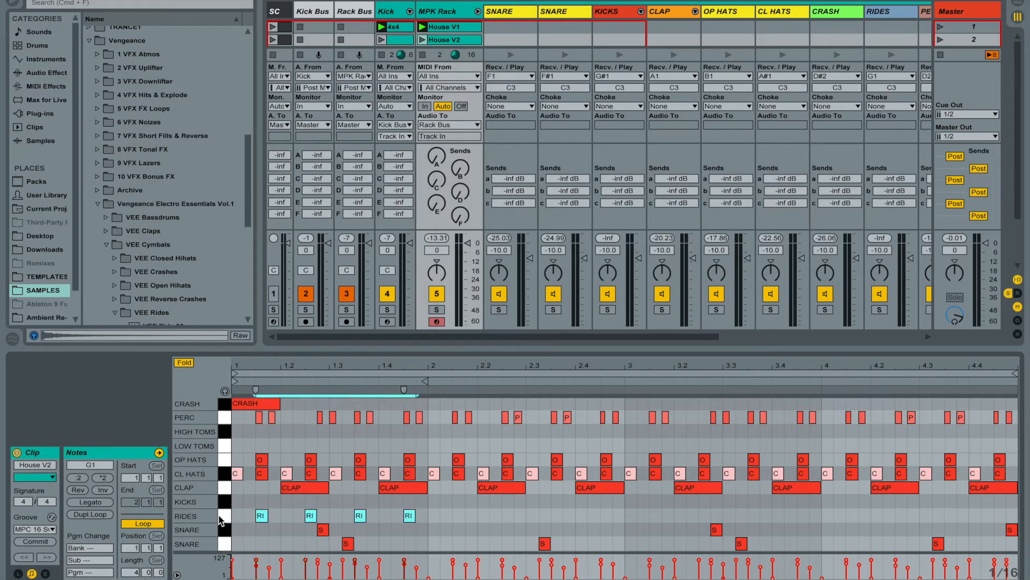
drag(263, 518, 242, 519)
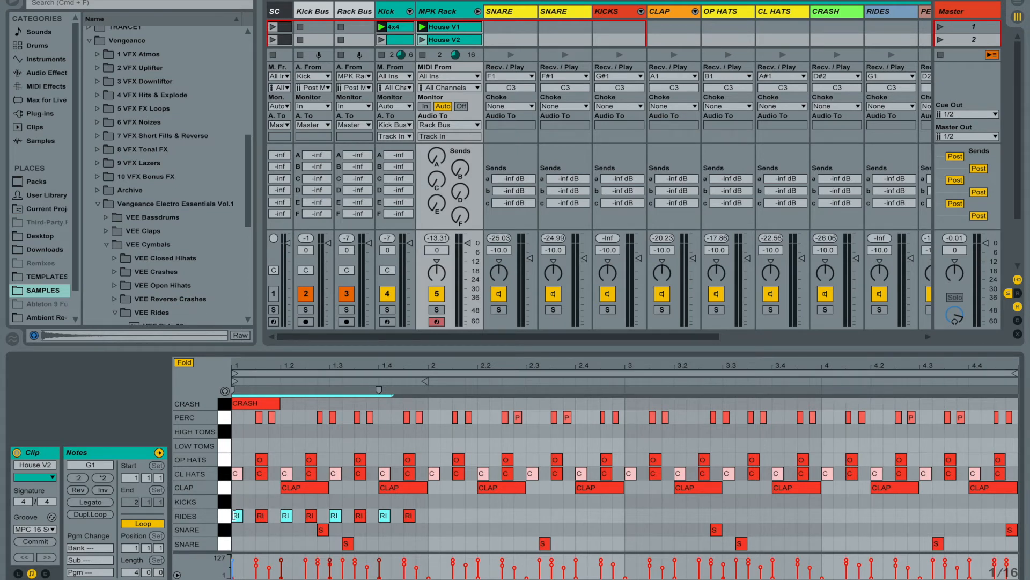
click(226, 517)
key(super+d)
key(super+d)
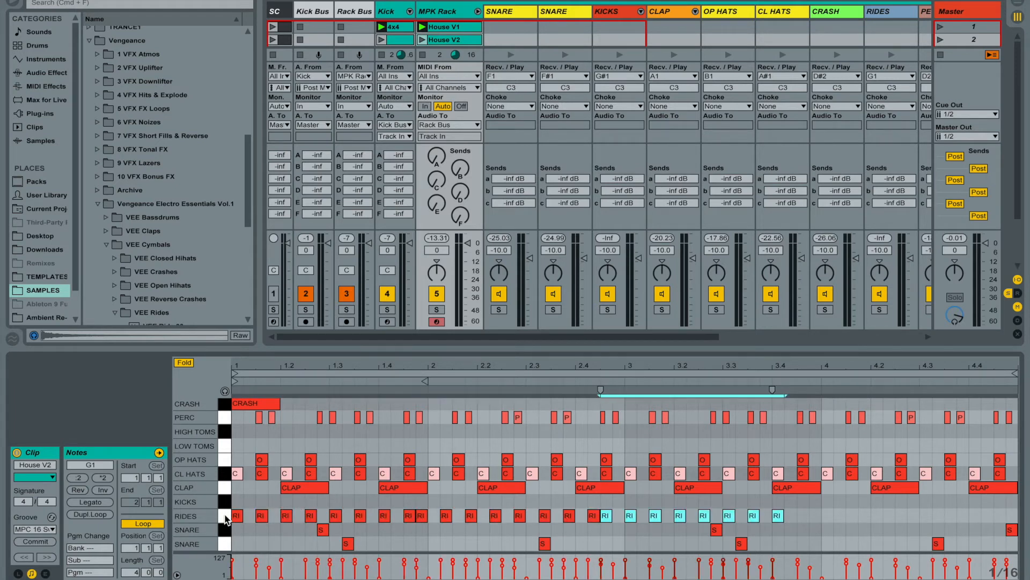
key(super+z)
key(super+z)
- Copy the first bar's ride notes across to bar 4 of the House V2 clip
drag(236, 516, 829, 521)
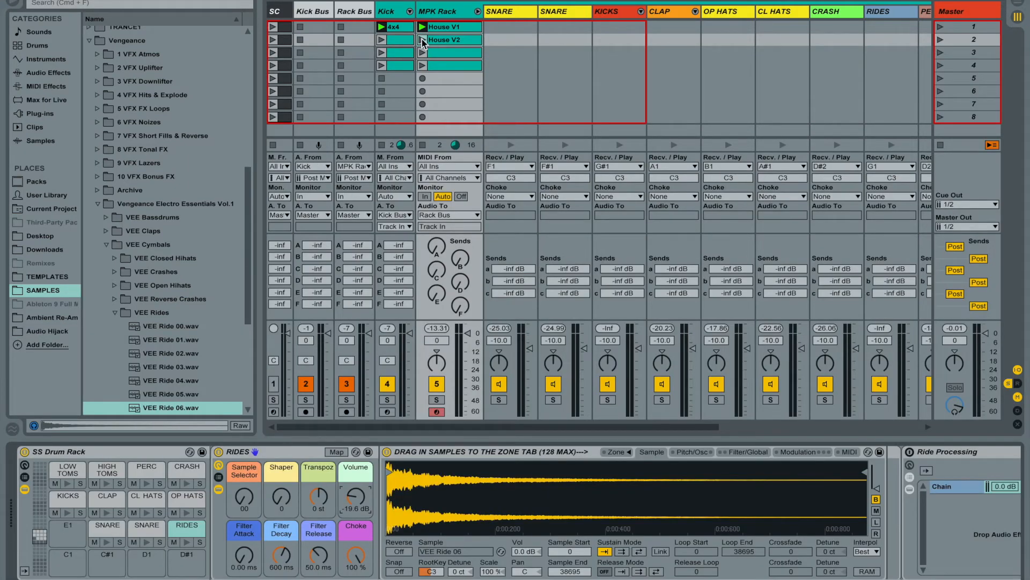
- Play the House V2 clip and close the Vengeance Electro Essentials Vol.1 and Vengeance sample folders
click(422, 40)
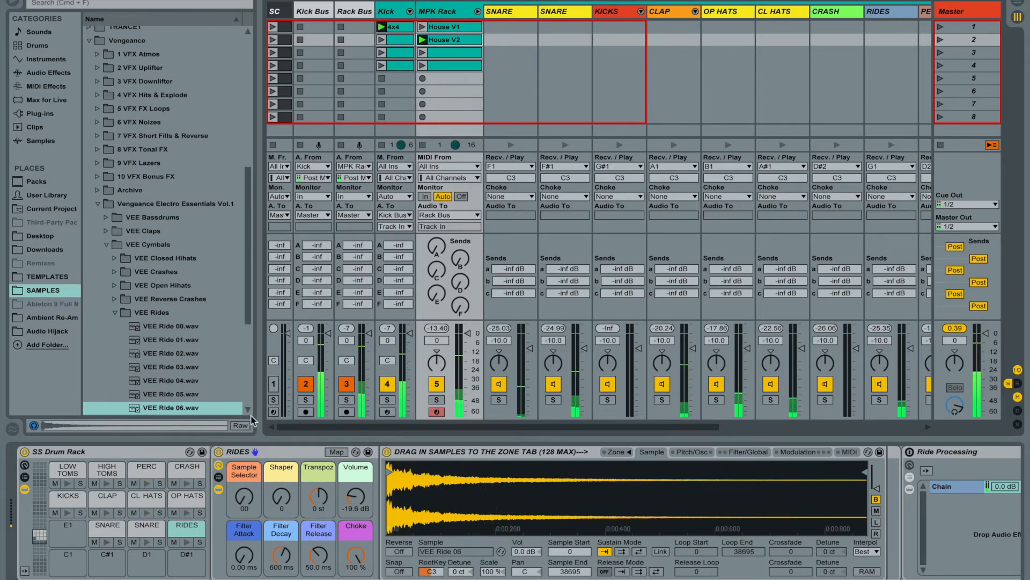
click(97, 204)
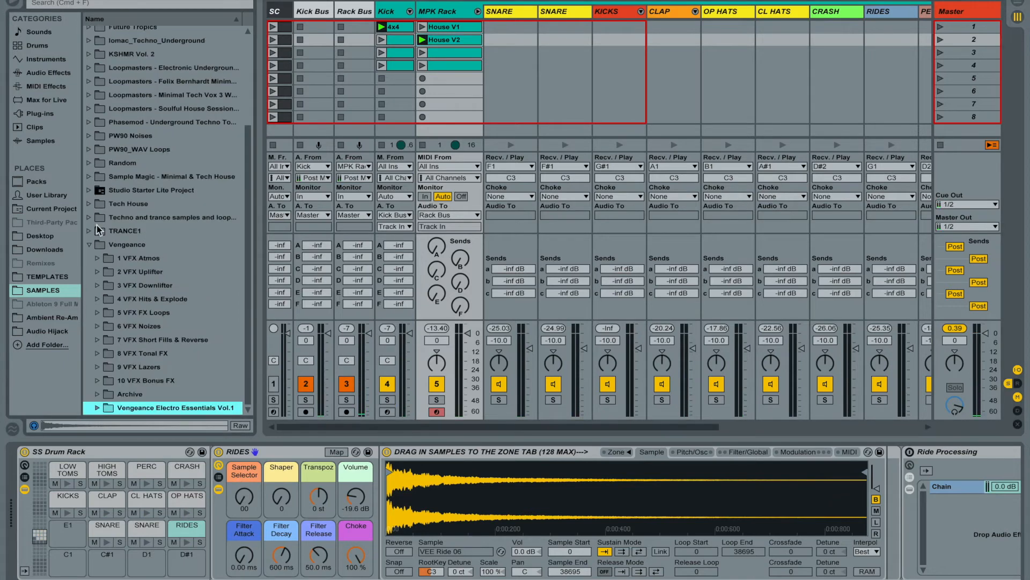
click(89, 244)
- Find LFOTool under Xfer Records in the Audio Units plug-ins and insert it after the sampler on the rides pad
click(37, 114)
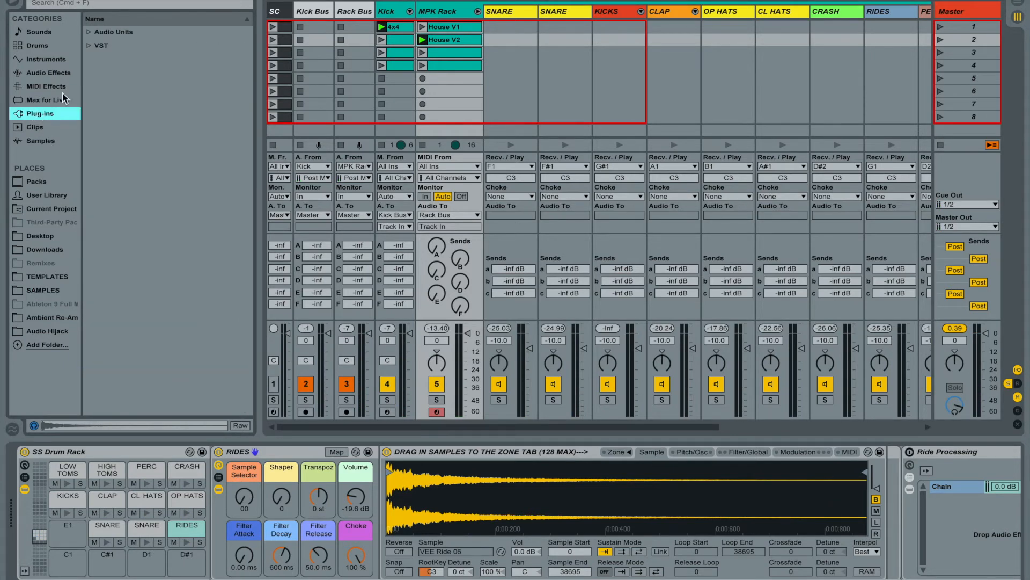
click(89, 33)
scroll(192, 180, down, 5)
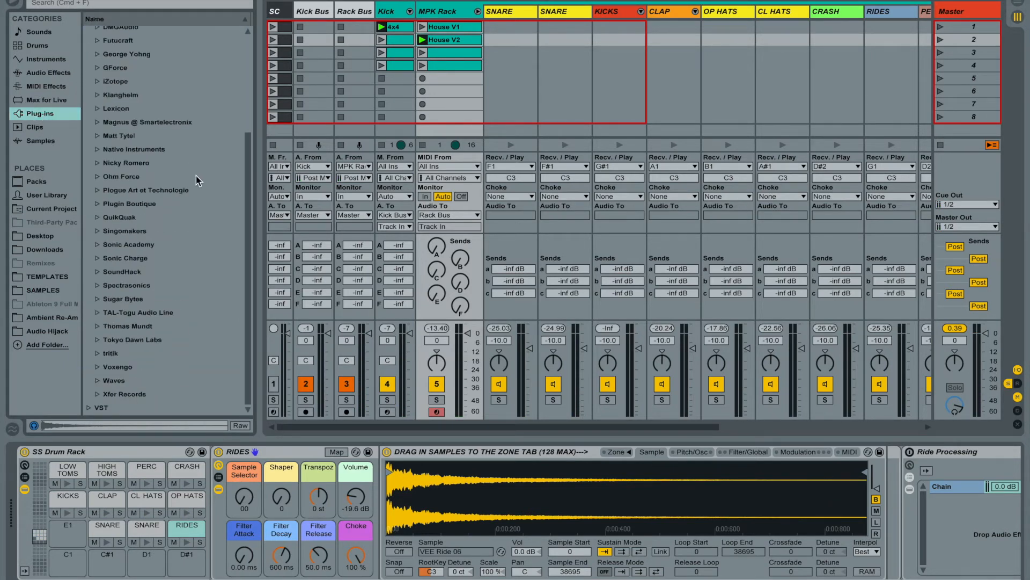
scroll(195, 176, up, 2)
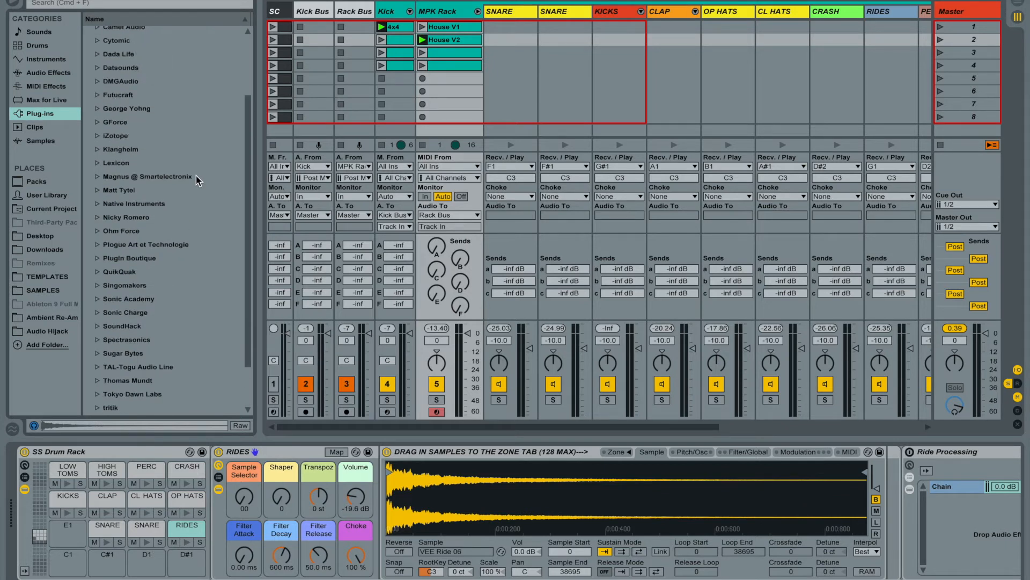
scroll(112, 245, down, 1)
scroll(112, 245, down, 2)
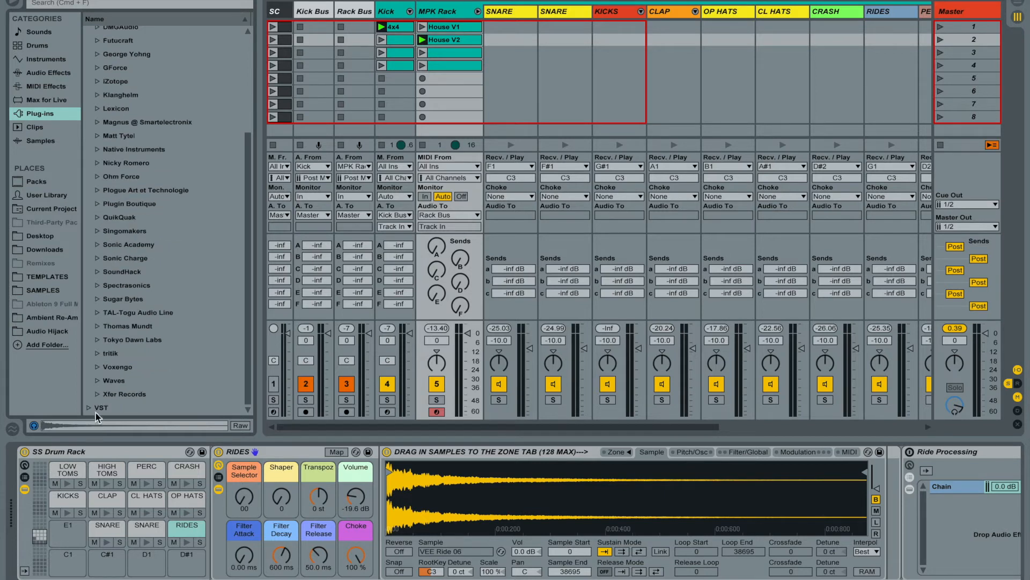
click(98, 162)
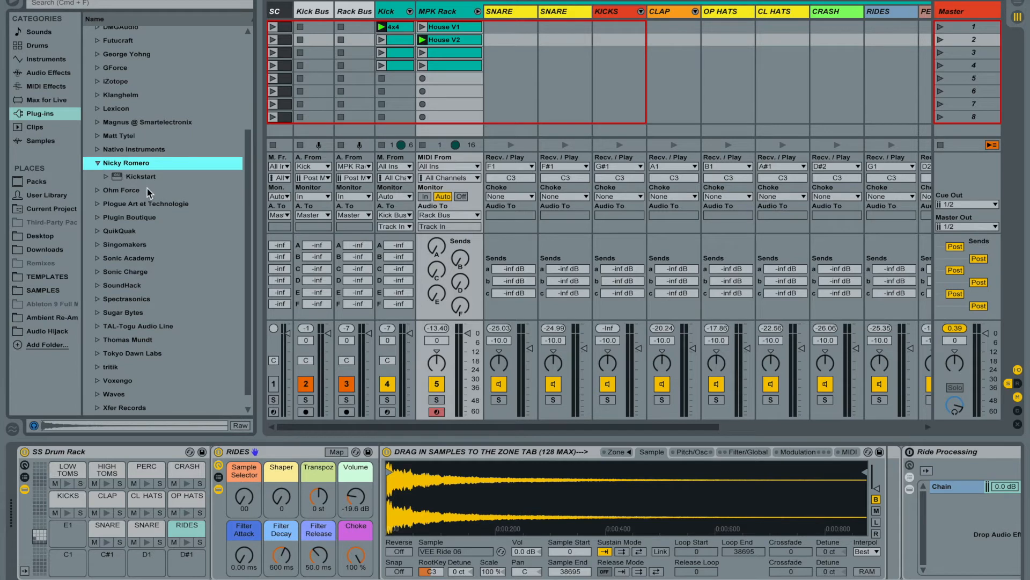
click(98, 163)
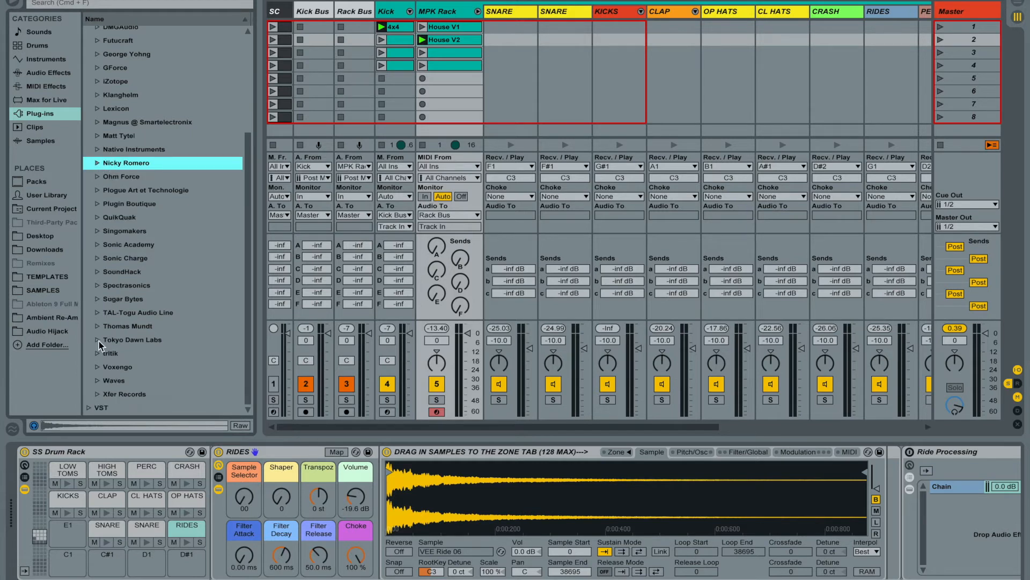
click(97, 394)
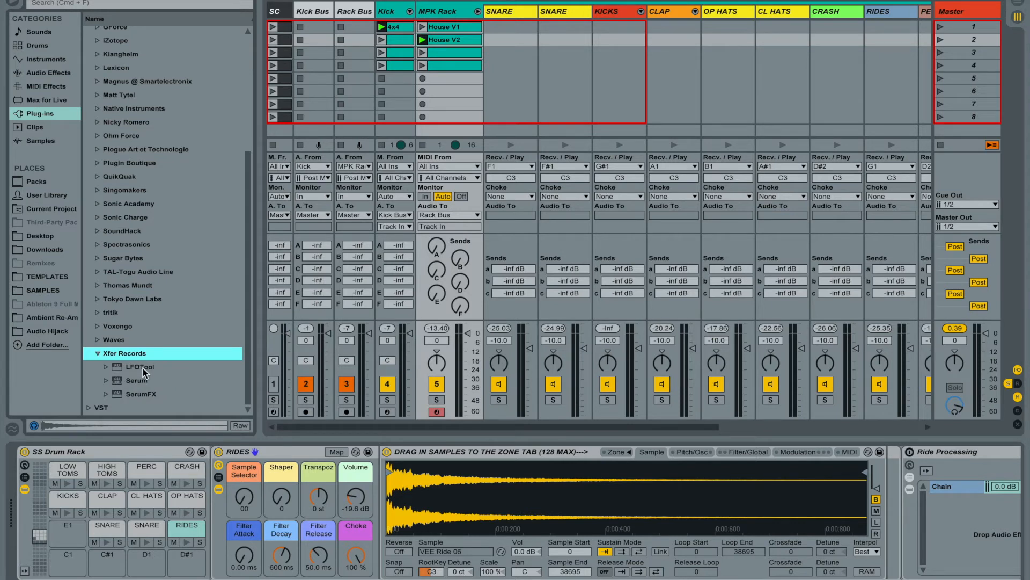
drag(145, 372, 883, 489)
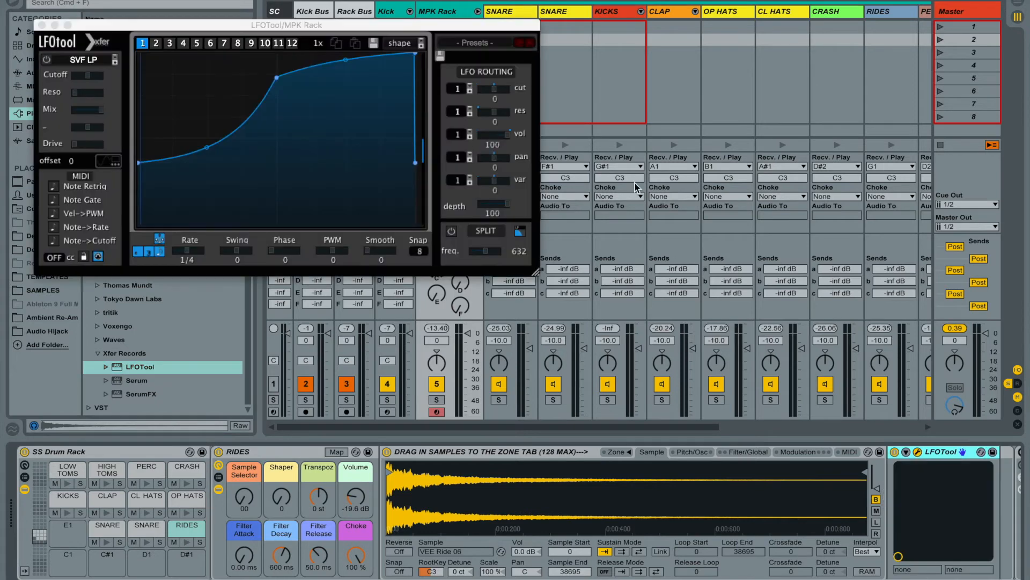
- Load the Sidechain-4 preset in LFOTool, shift the curve's rise earlier and soften its drop at the end
click(487, 44)
mouse_move(496, 60)
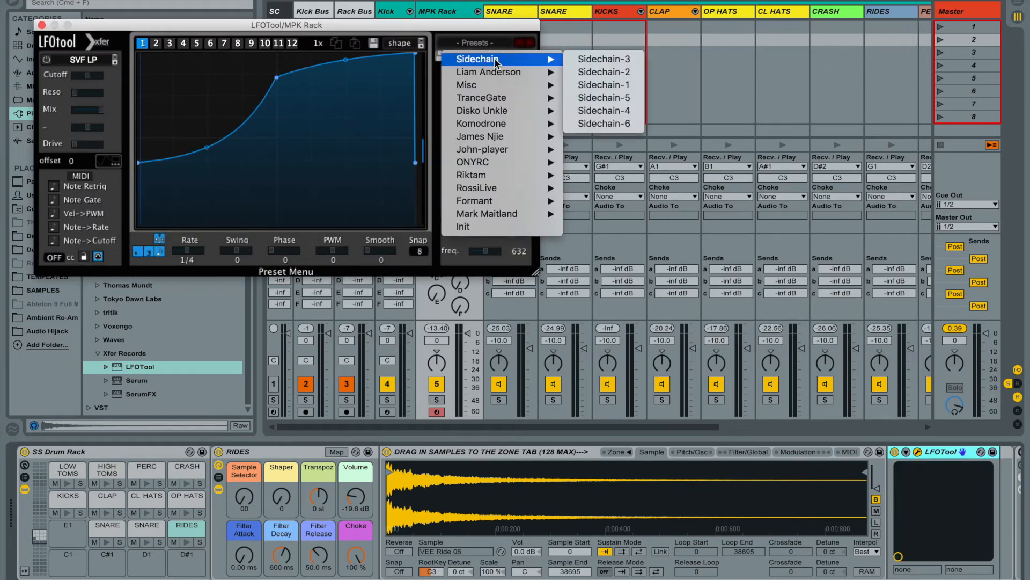
click(590, 111)
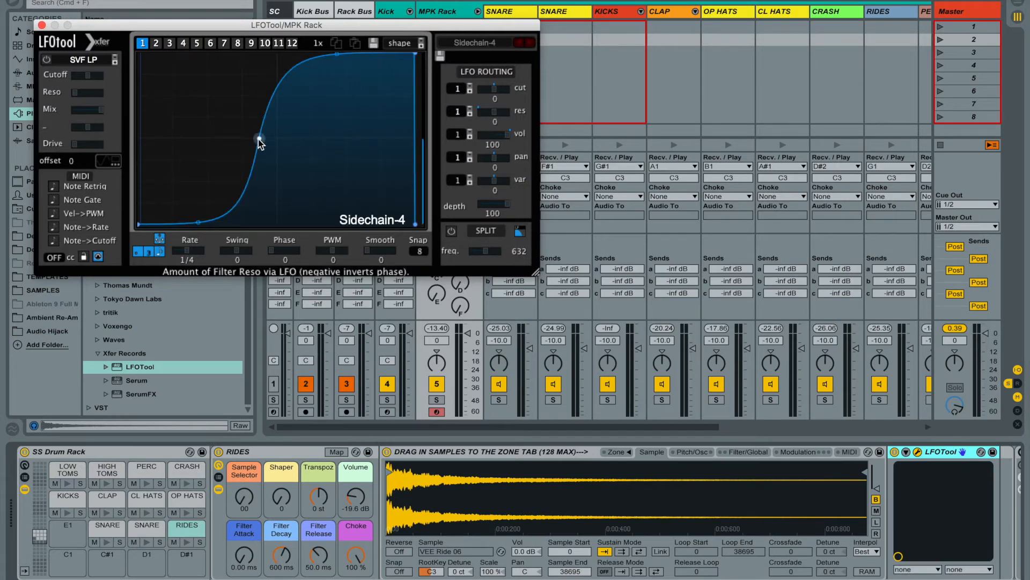
drag(259, 140, 205, 140)
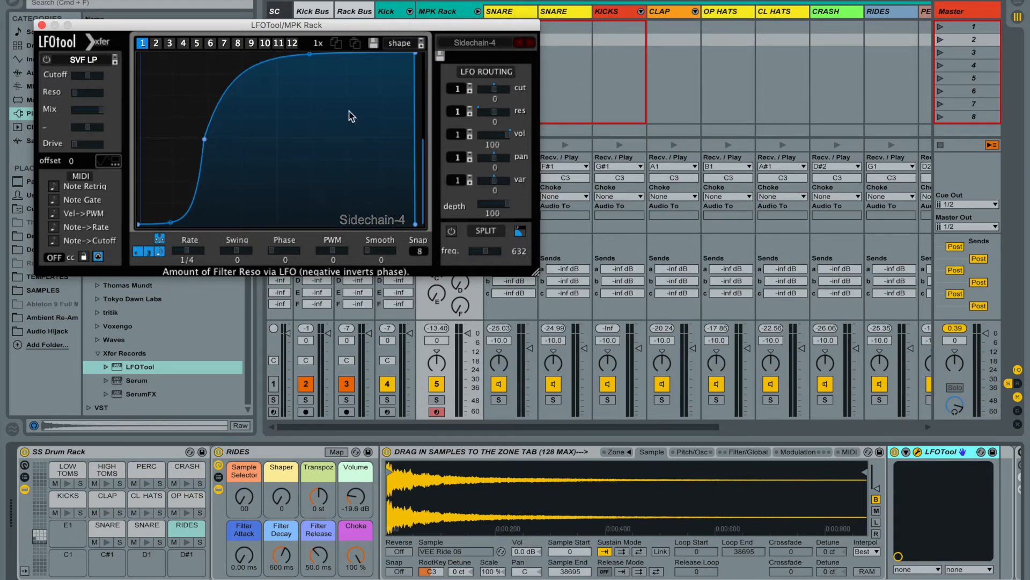
drag(416, 58, 398, 50)
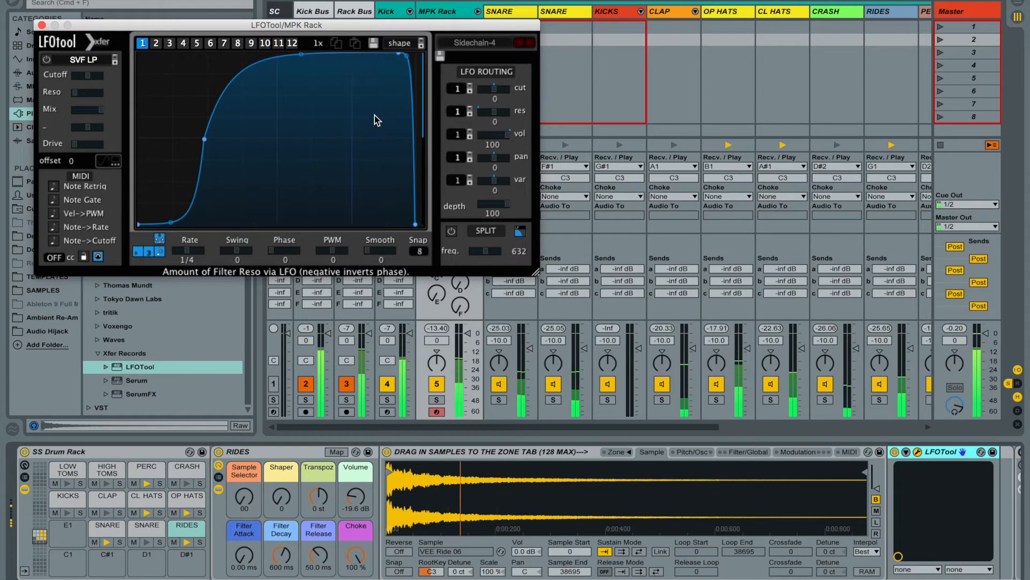
- Solo the rides pad and pull the midpoint of the LFOTool curve's rise lower and slightly earlier
mouse_move(205, 140)
mouse_down()
mouse_move(230, 140)
mouse_move(207, 139)
mouse_up()
click(199, 542)
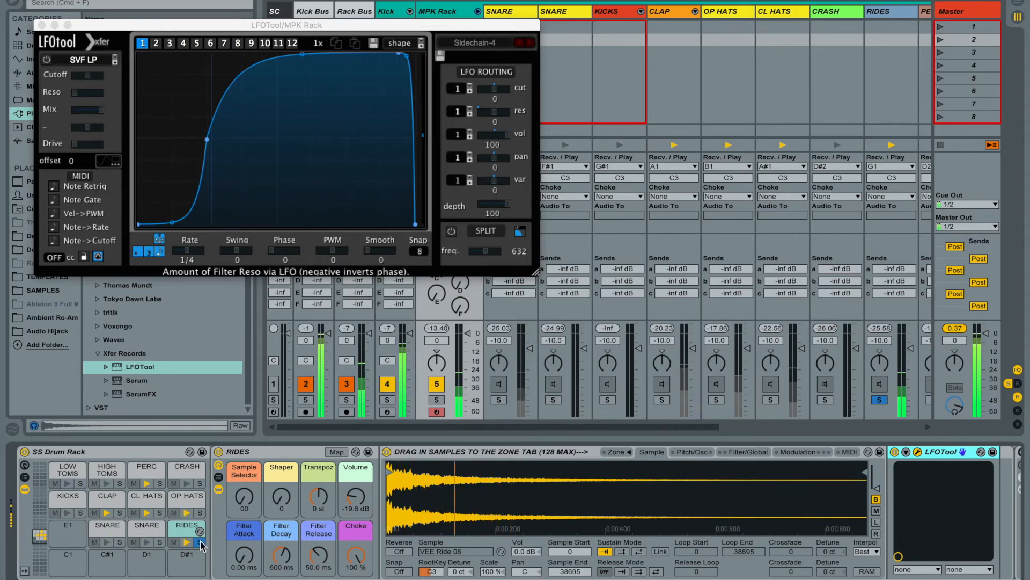
drag(209, 141, 198, 182)
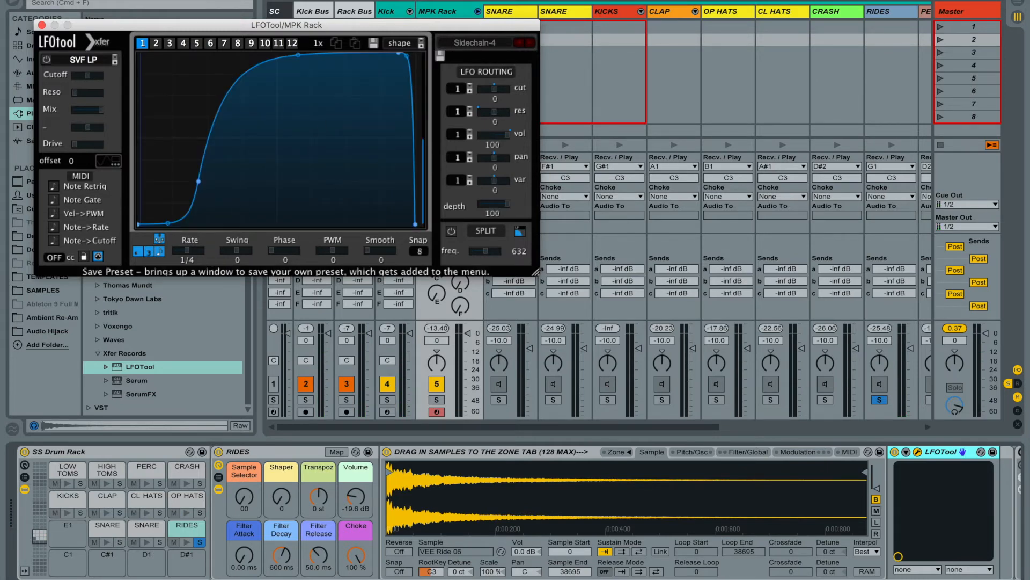
- Close the LFOTool window, play the soloed rides and take the rides pad out of solo
key(shift+Tab)
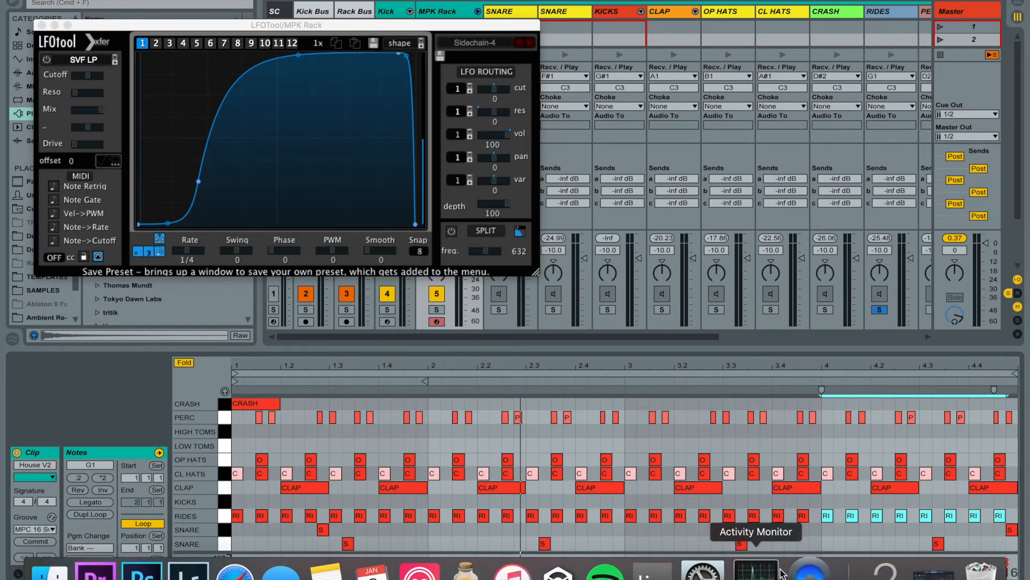
key(shift+Tab)
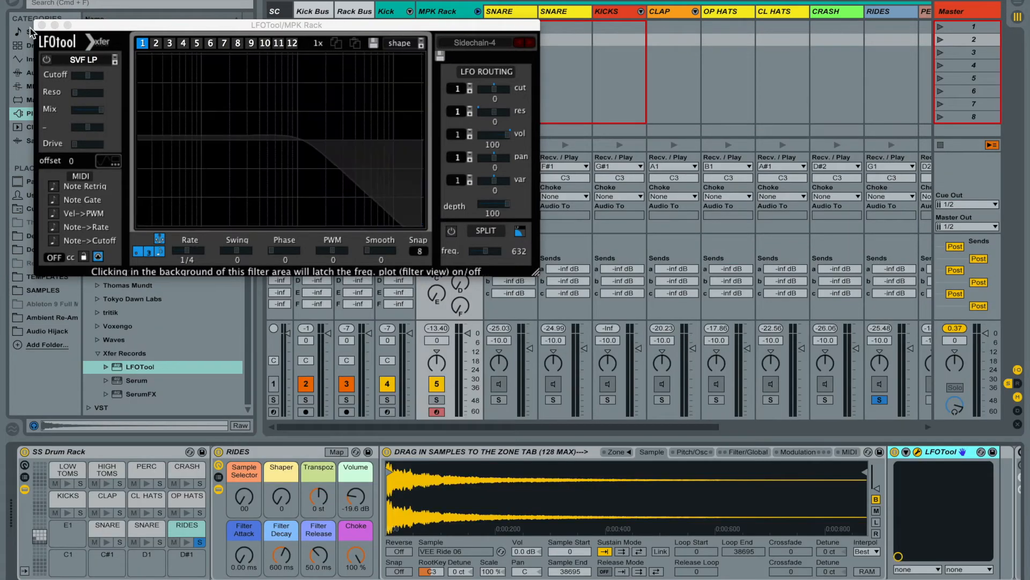
click(42, 24)
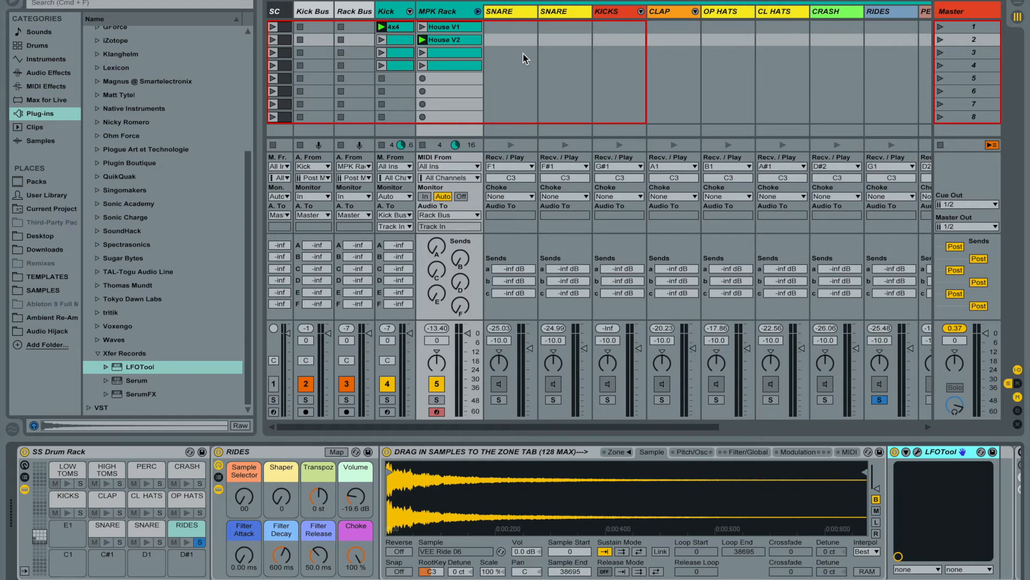
key(space)
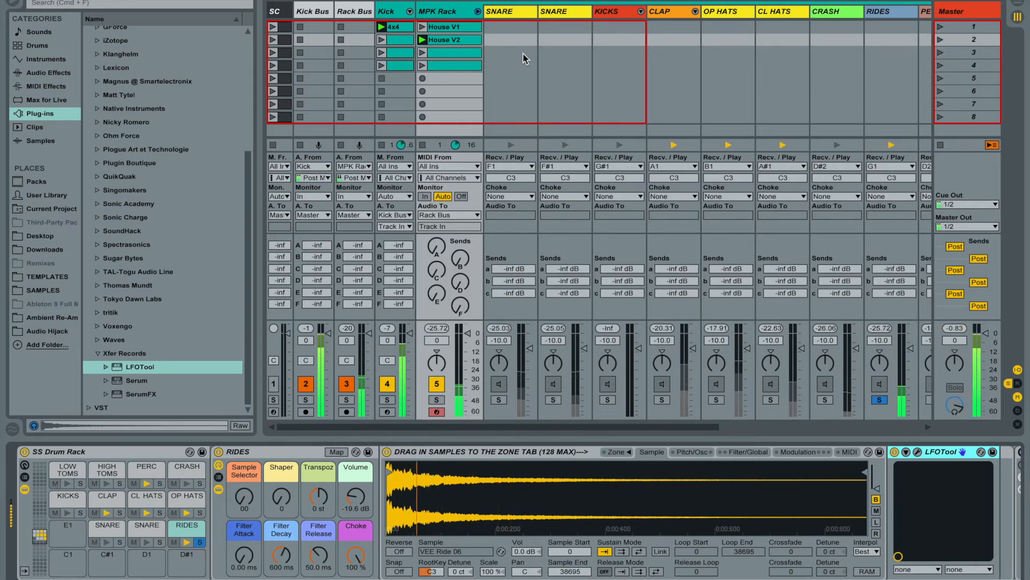
click(197, 542)
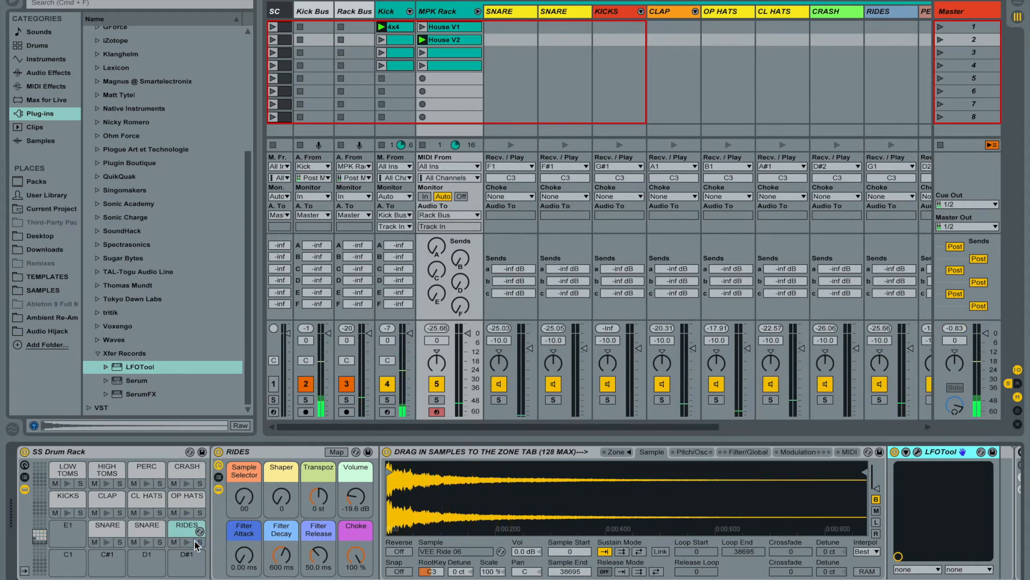
- Play the House V1 clip and switch back to House V2 to compare the two beats
click(422, 27)
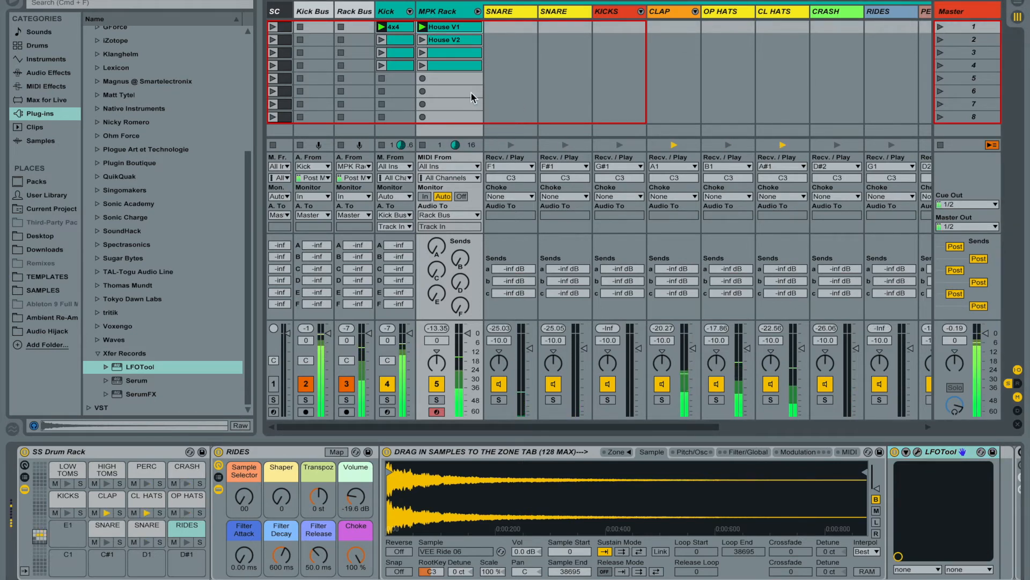
click(423, 40)
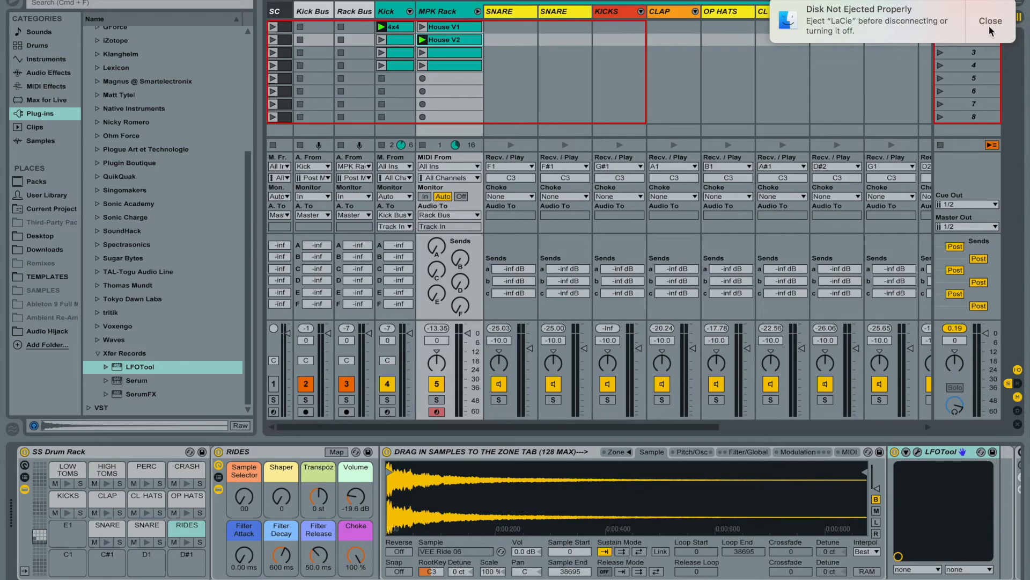
key(ctrl+Left)
key(ctrl+Right)
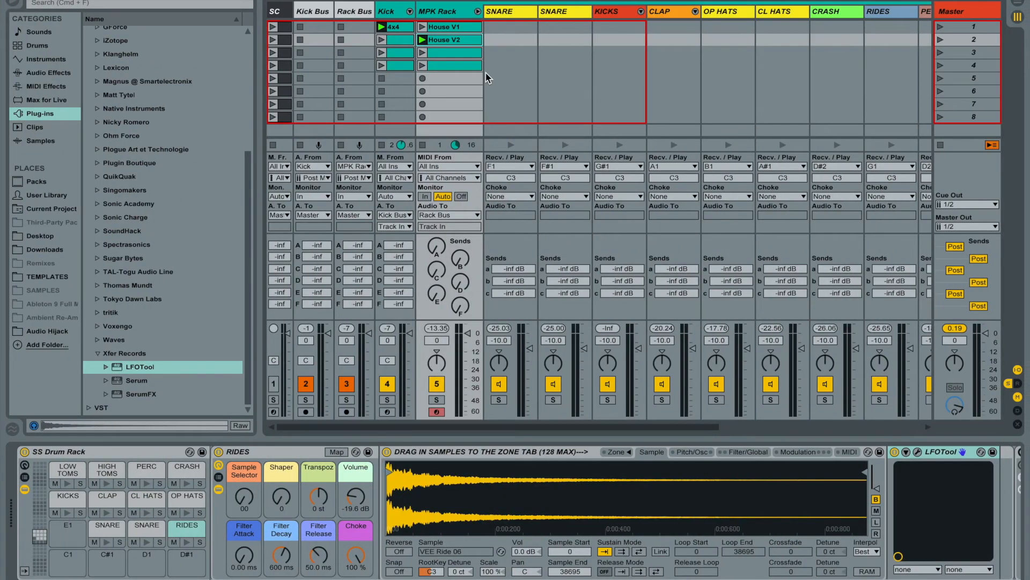
- Set the percussion pad's volume to -18.4 dB while House V2 plays
key(space)
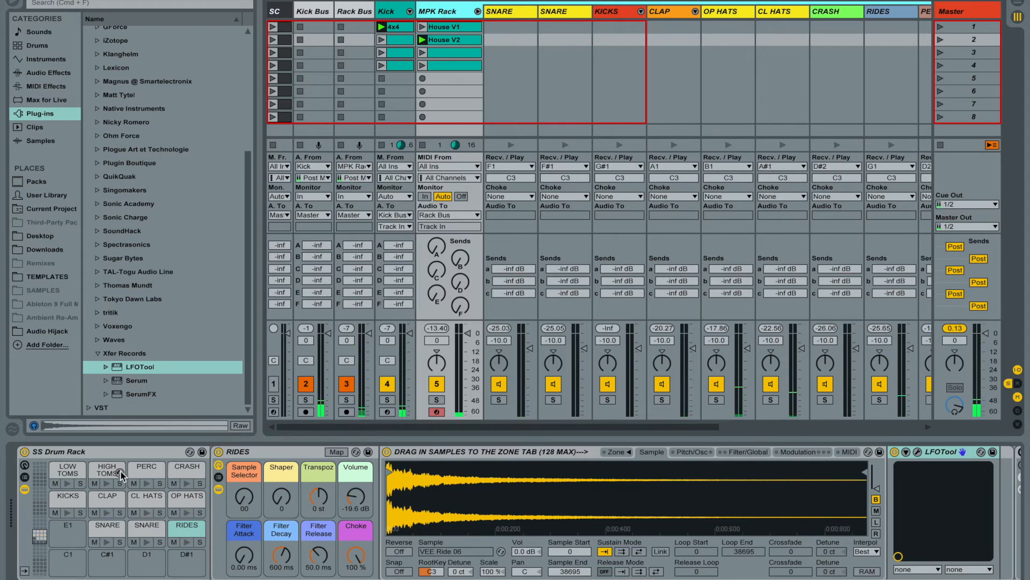
click(146, 485)
click(145, 472)
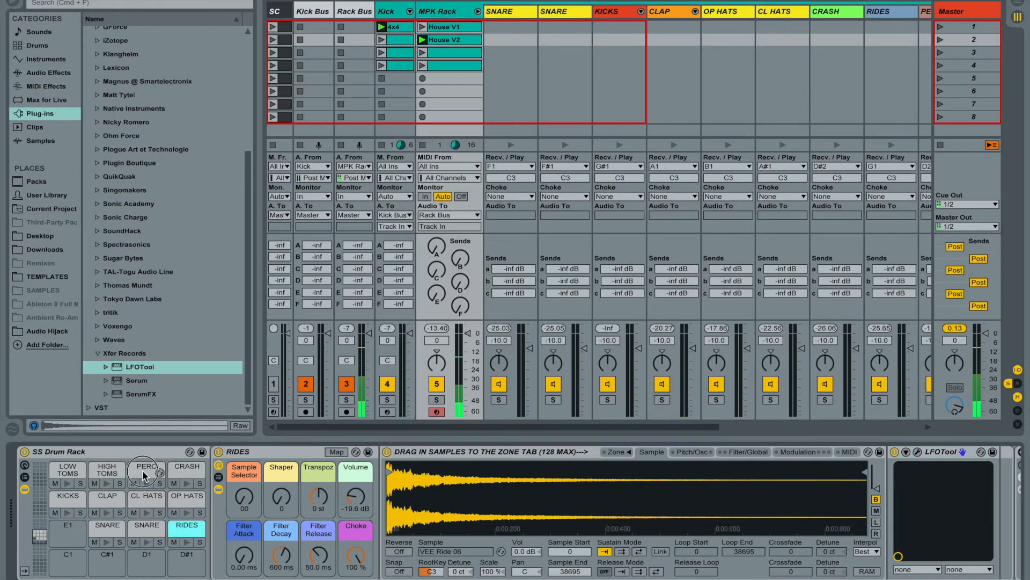
mouse_move(358, 504)
mouse_down()
mouse_move(355, 512)
mouse_move(354, 500)
mouse_up()
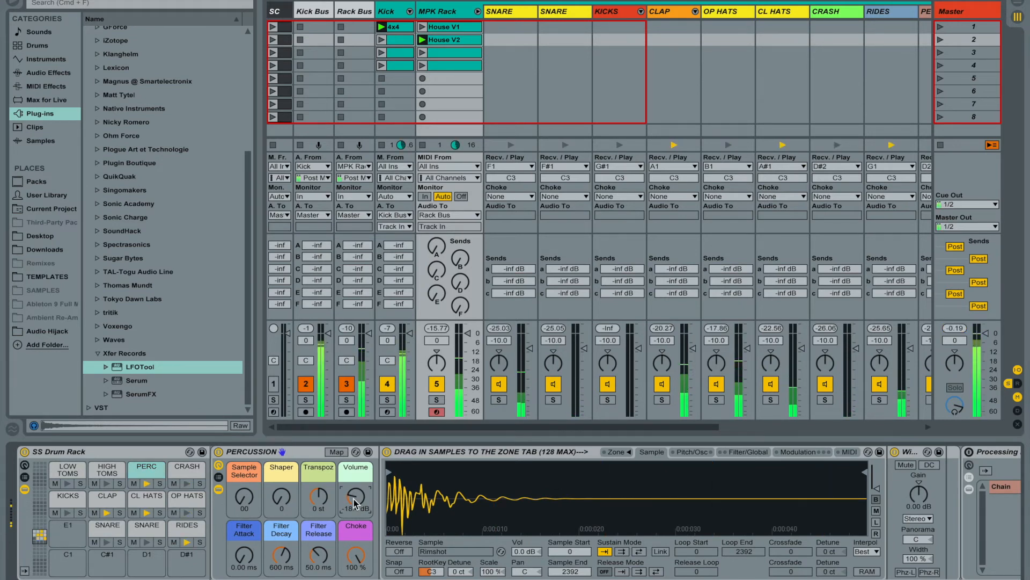
- Close the Xfer Records folder in the plug-in list
click(97, 353)
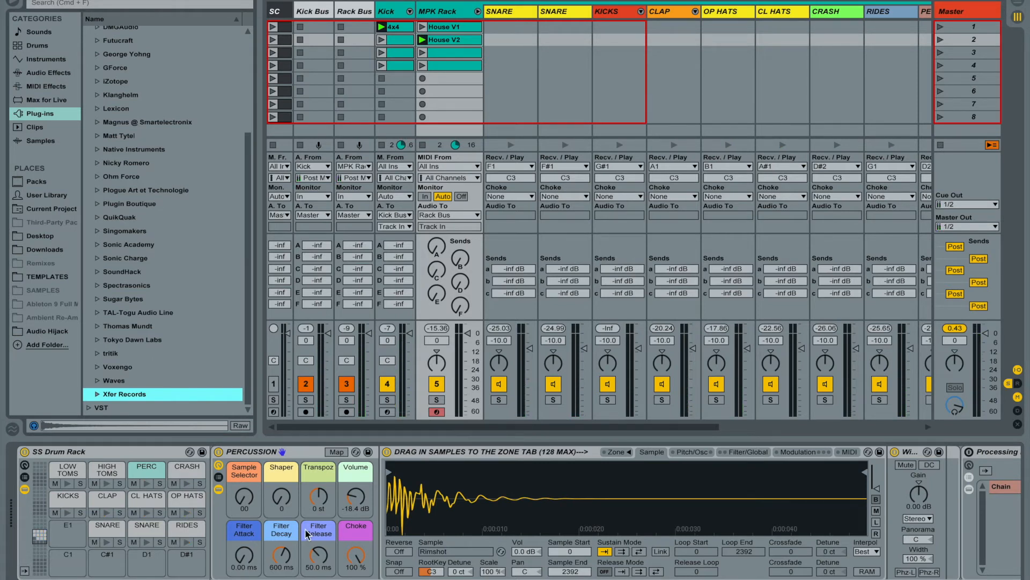
click(97, 394)
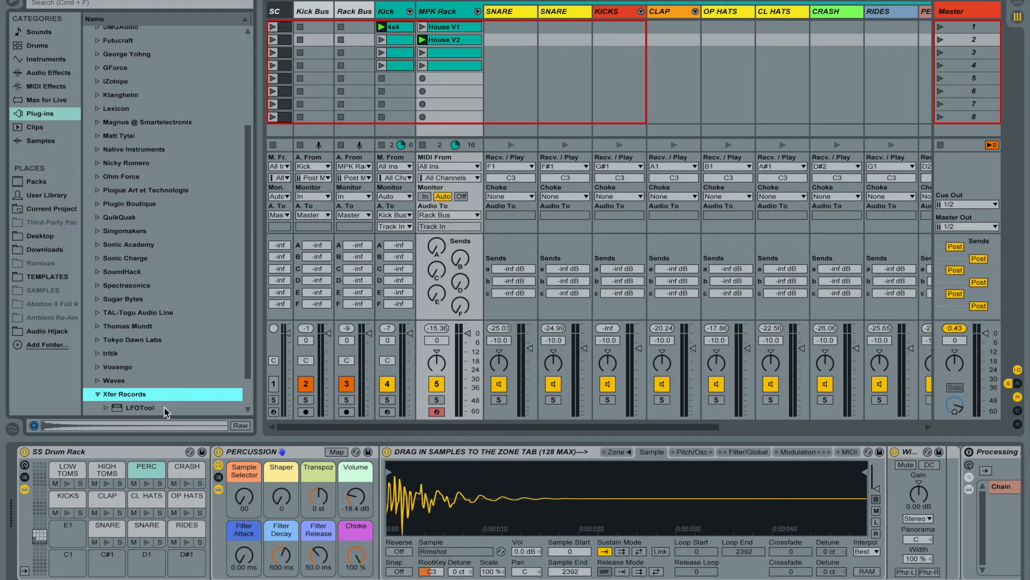
click(98, 394)
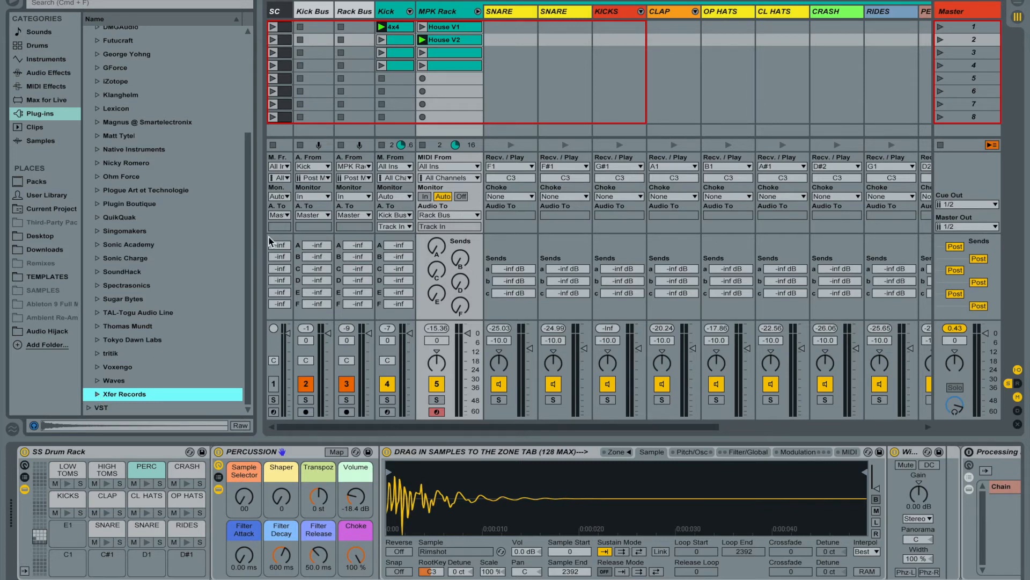
- Fold the MPK Rack chains, unfold the MIDI group and select the MIDI 1 track
click(477, 12)
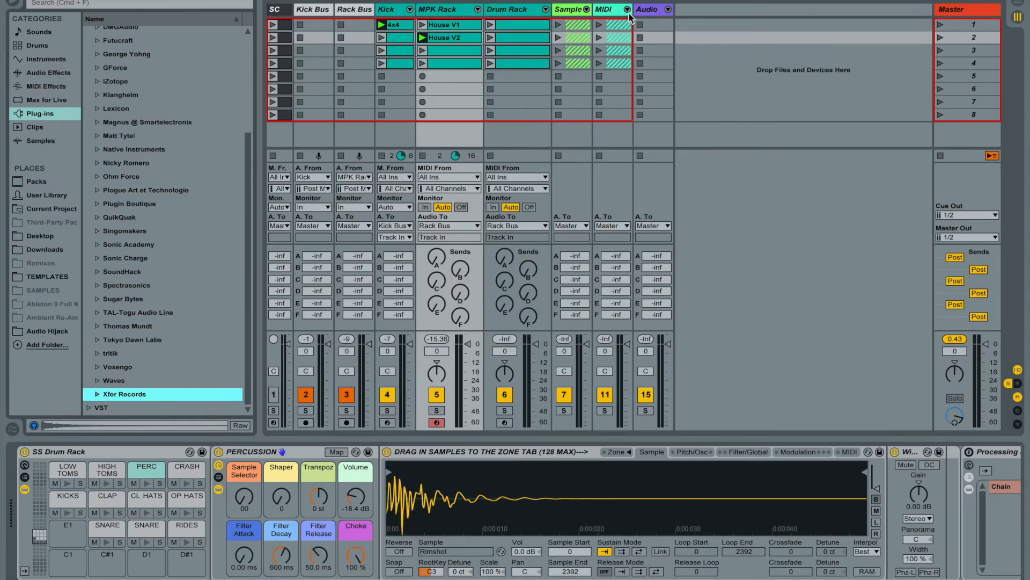
click(627, 9)
click(647, 14)
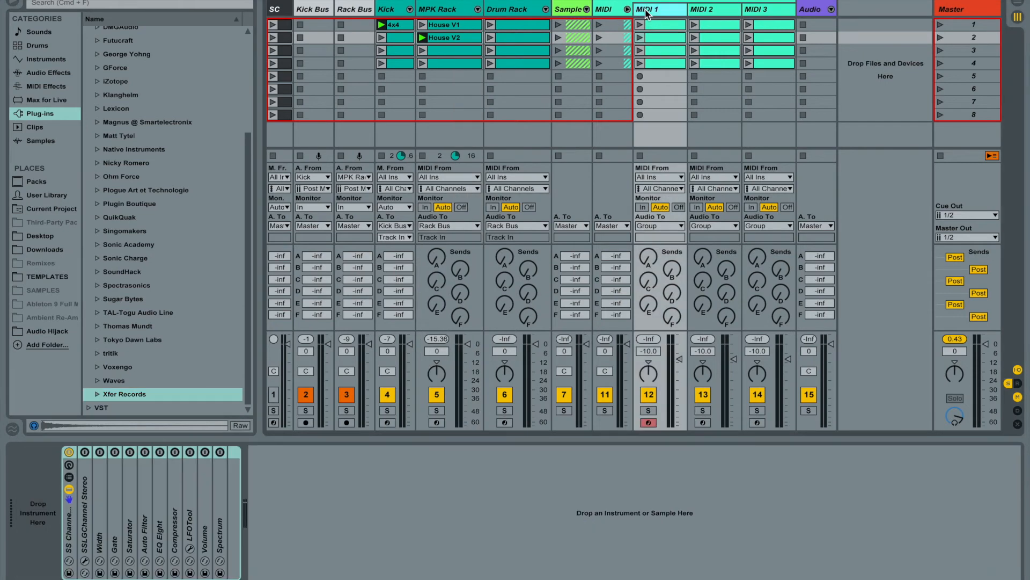
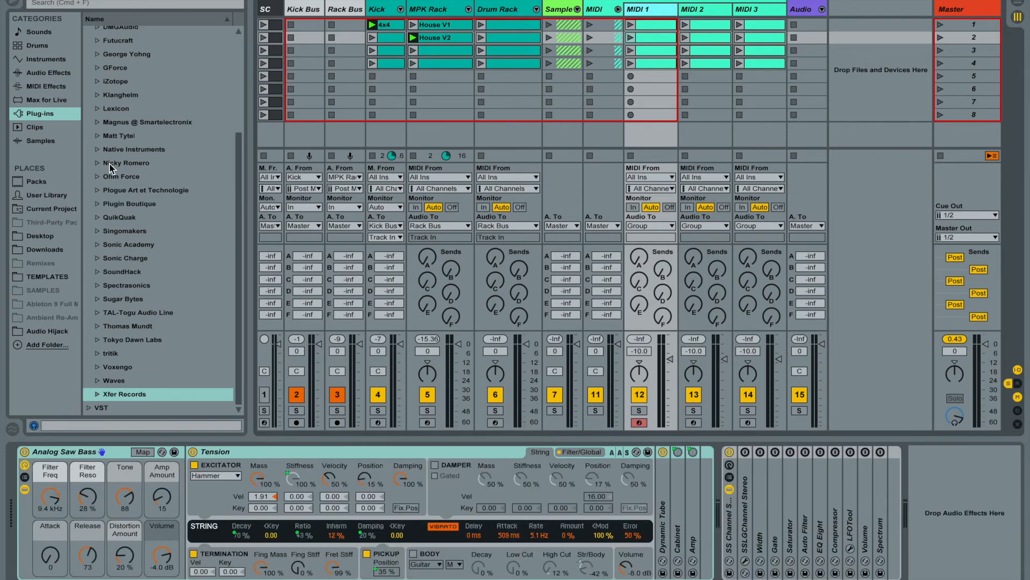
- Hide the devices inside the Analog Saw Bass rack and enable Auto Filter in MIDI 1's channel strip
key(Delete)
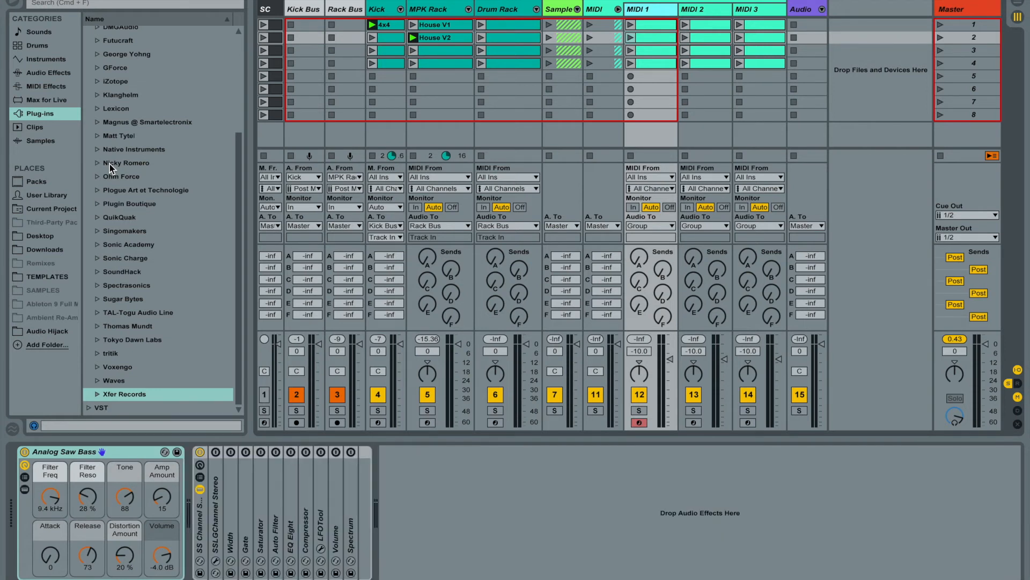
click(276, 509)
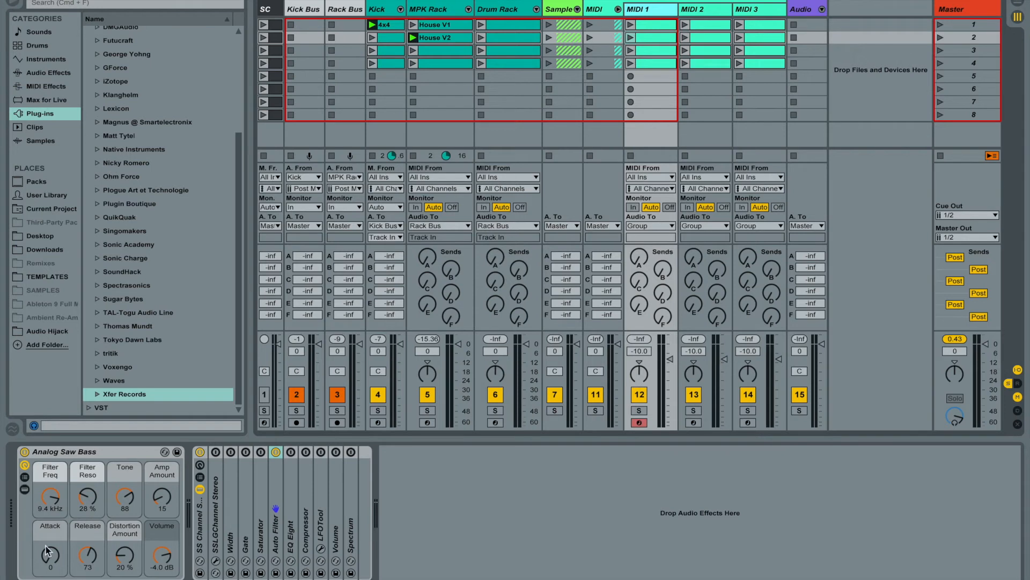
- Unfold the Auto Filter device in MIDI 1's channel strip and launch scene 1
double_click(277, 538)
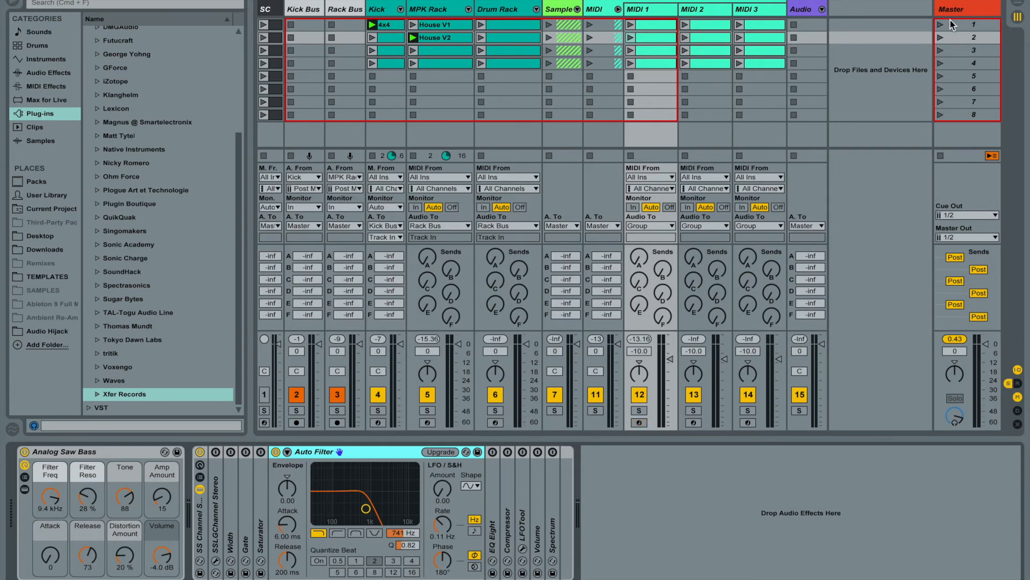
click(950, 22)
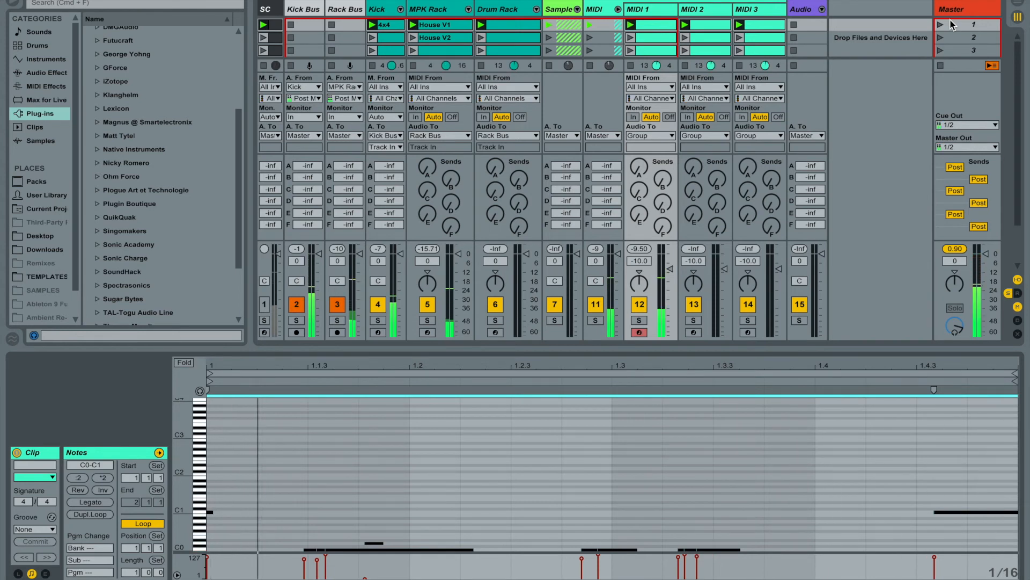
- Delete the clip in the first slot of the MIDI 1 track
click(652, 25)
key(Delete)
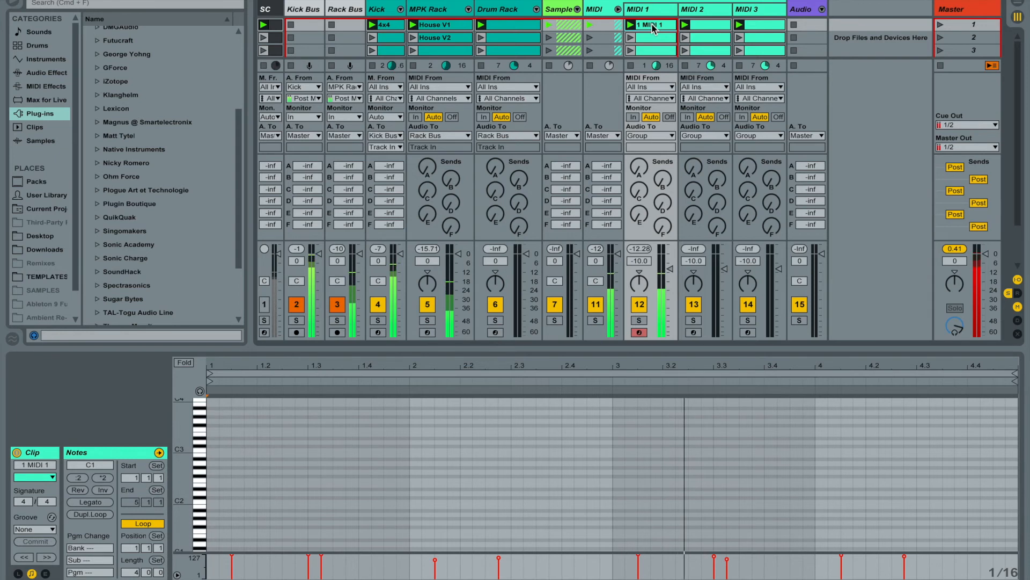
- Move the short notes at 1.3 and 3.3 in the 1 MIDI 1 clip one sixteenth earlier
scroll(389, 463, down, 2)
scroll(389, 469, down, 3)
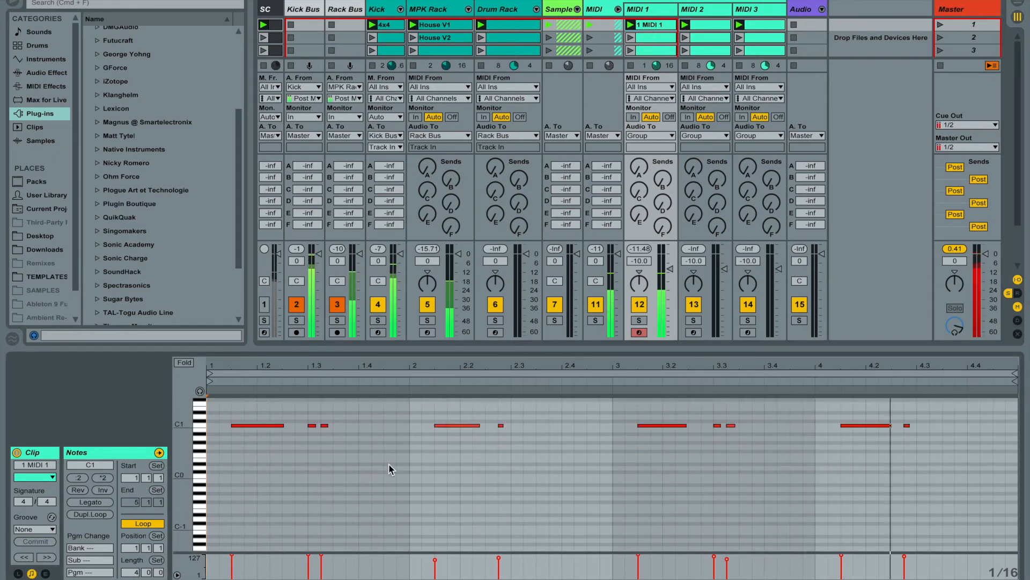
click(718, 425)
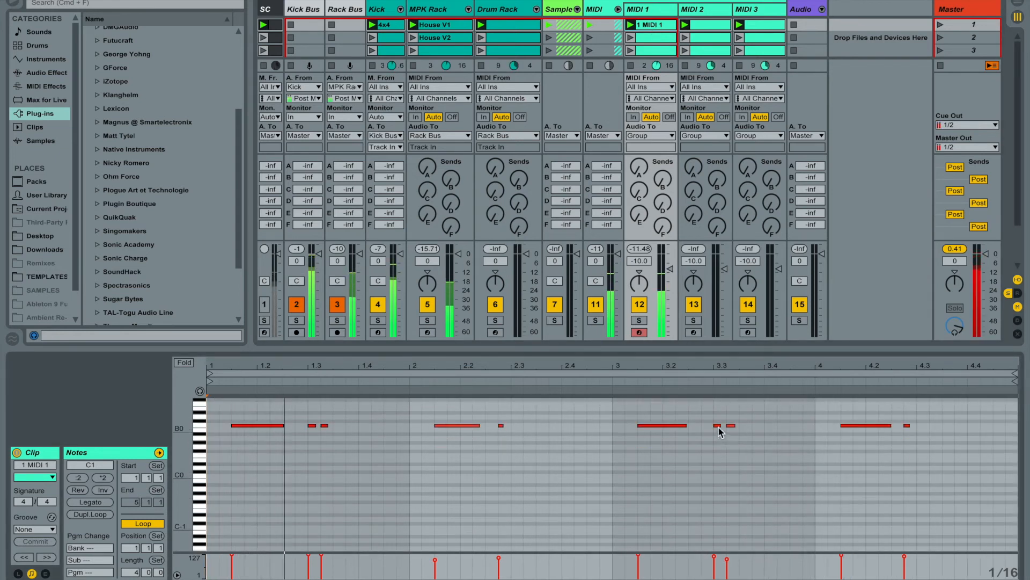
drag(718, 426, 705, 425)
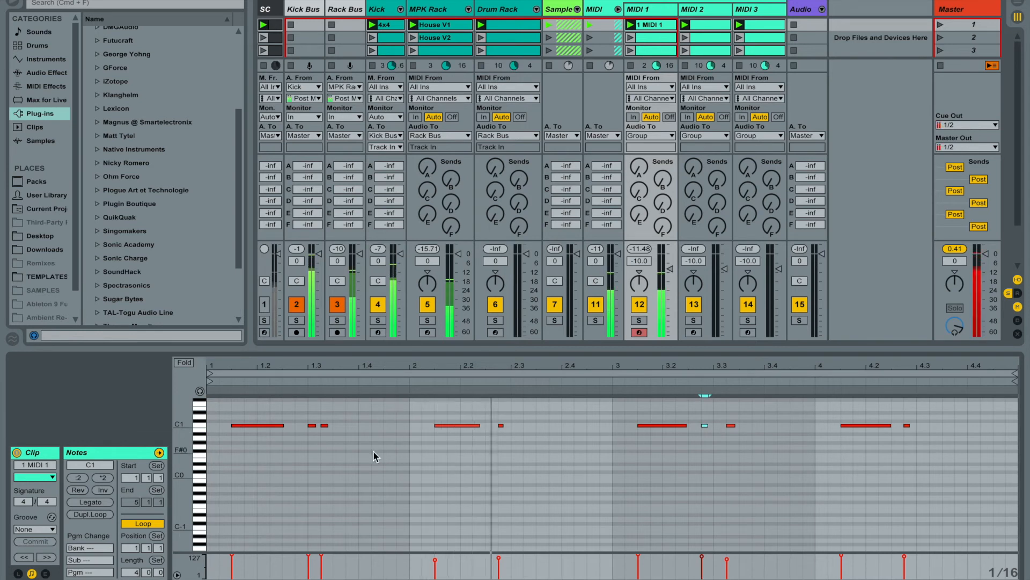
click(312, 426)
drag(314, 426, 301, 425)
click(433, 465)
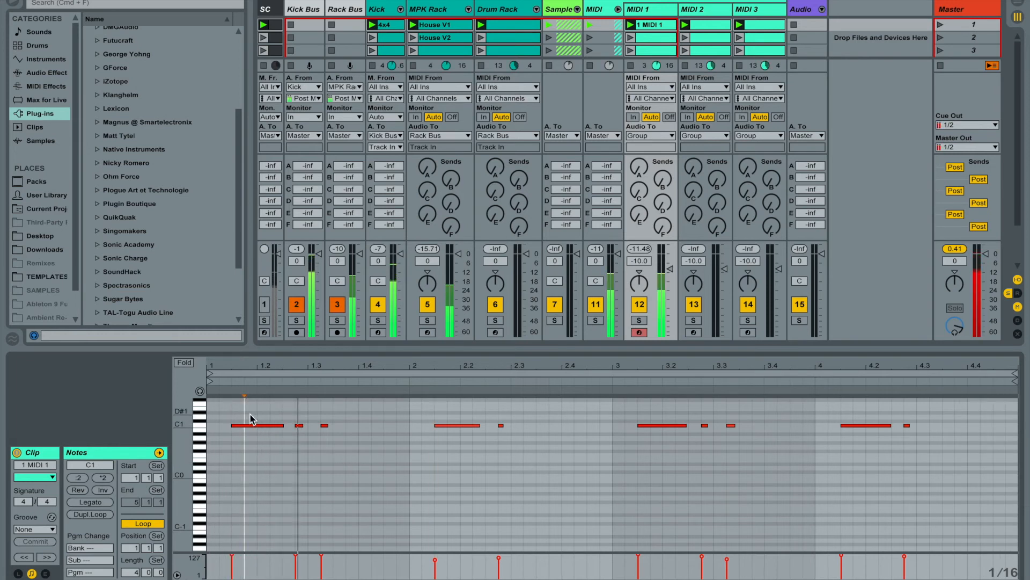
- Select all notes and assign the MPC 16 Swing groove (MPC 16 Swing-60) to the 1 MIDI 1 clip
key(super+a)
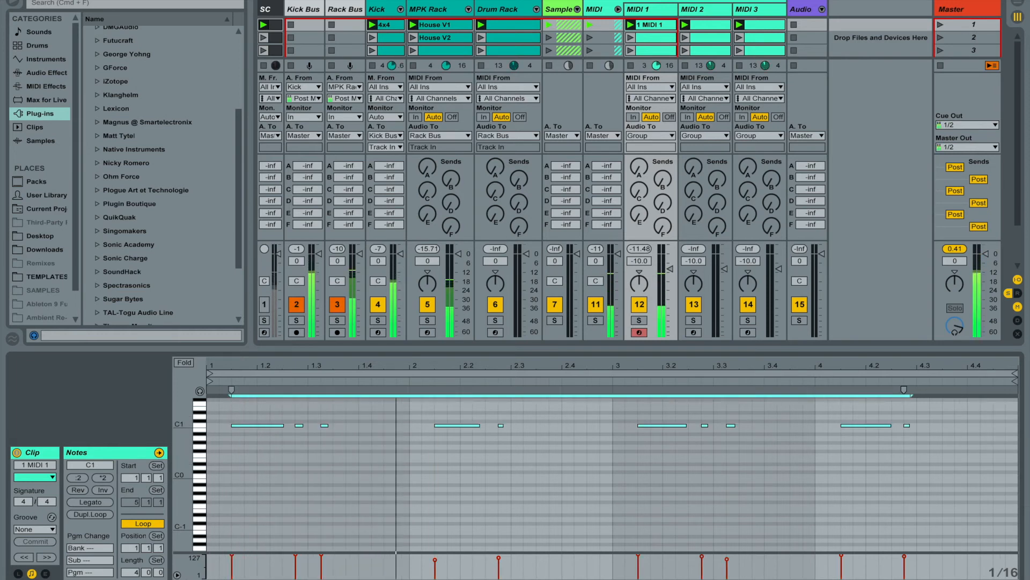
click(35, 530)
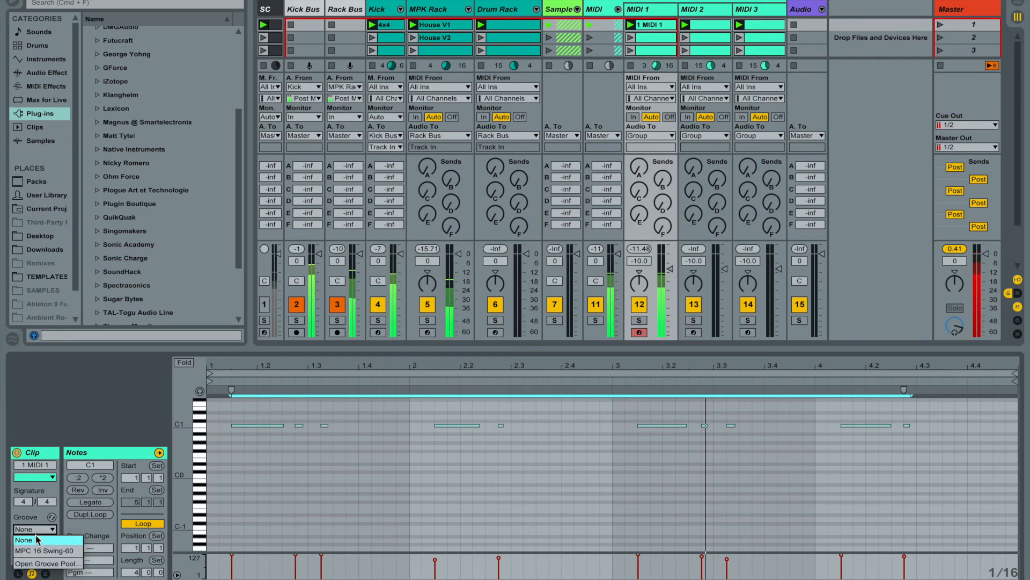
click(28, 551)
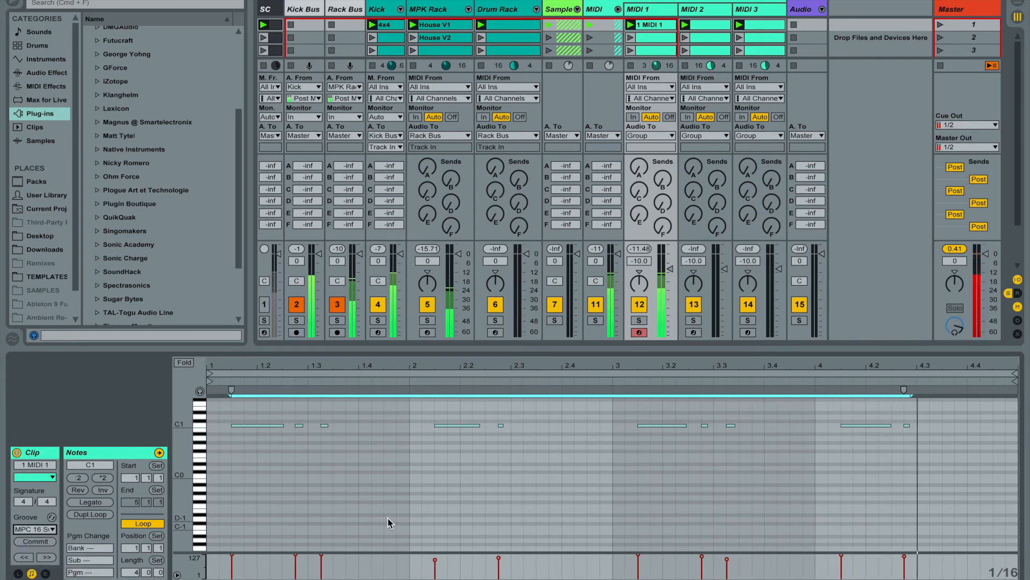
click(362, 471)
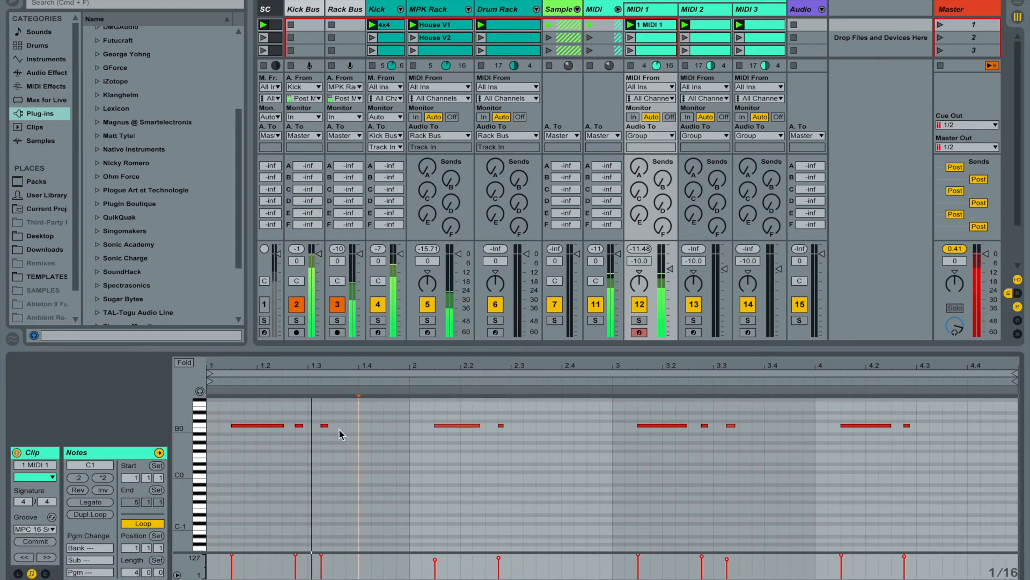
- Move the long notes in bars 1 and 3 of the bass clip one sixteenth earlier
click(264, 425)
key(Left)
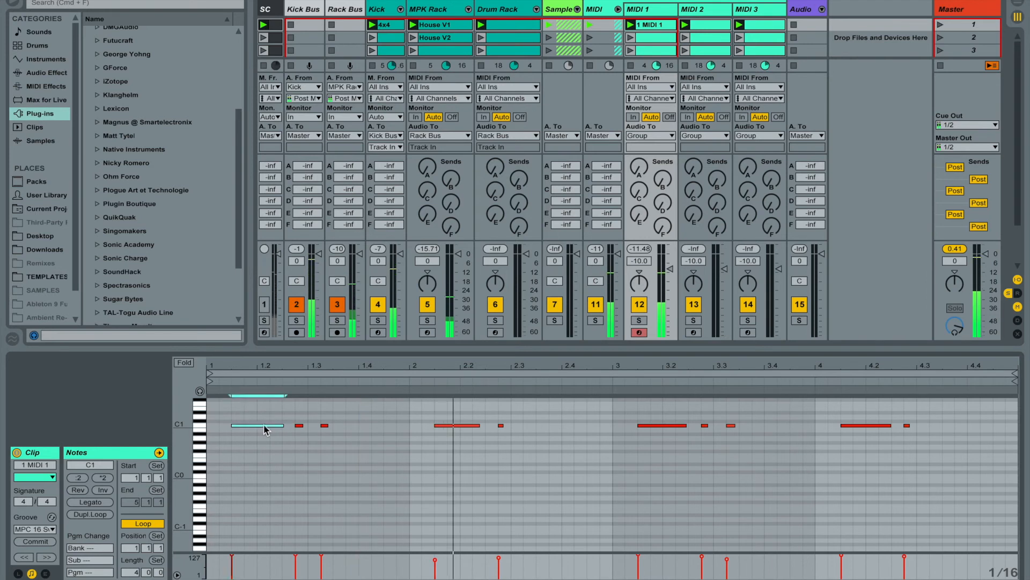
click(656, 426)
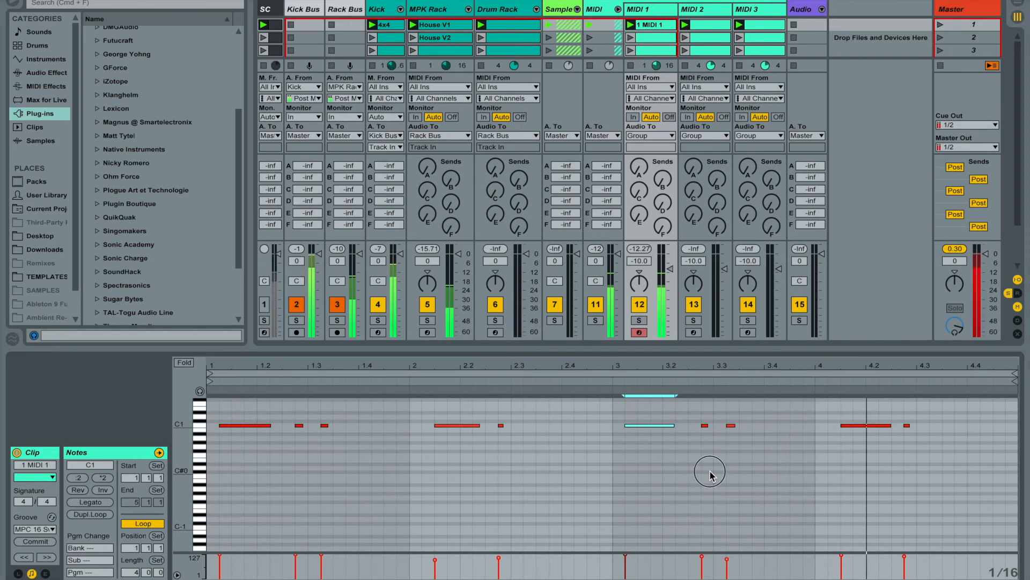
- Transpose all notes of the bass clip down five semitones to G0
key(ctrl+a)
key(Down)
key(Down)
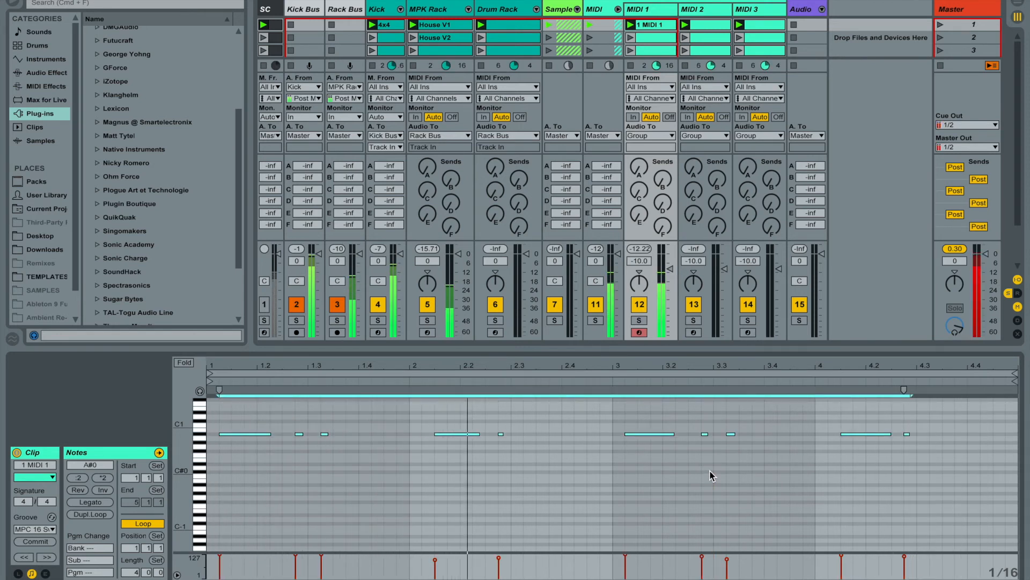
key(Down)
key(Down)
key(Down)
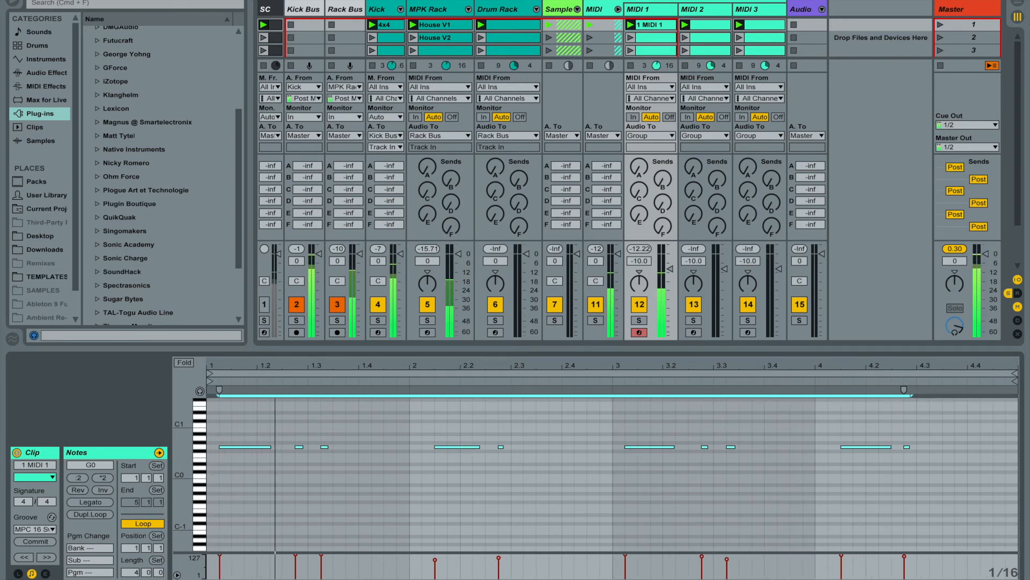
key(super+alt+l)
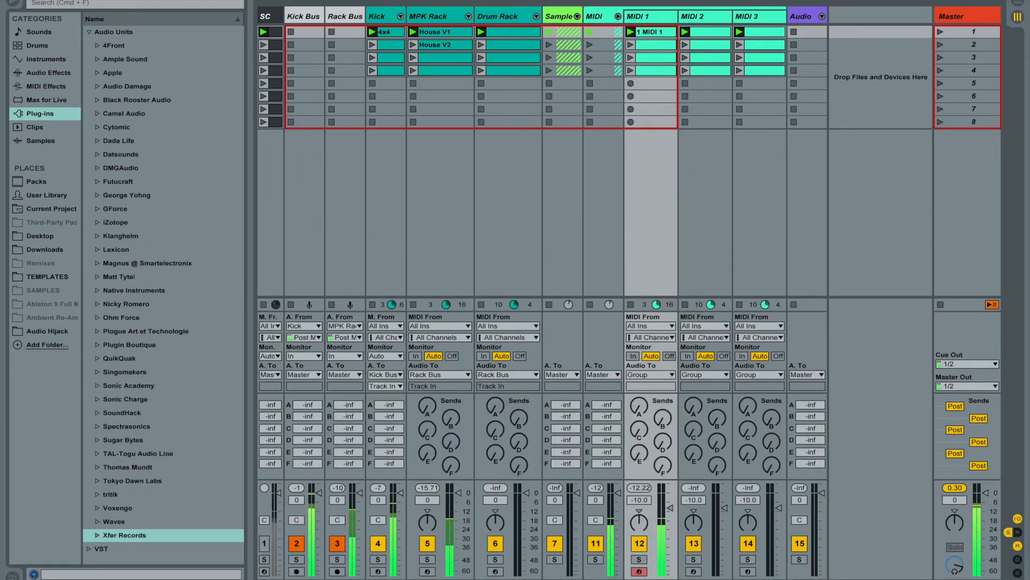
mouse_move(870, 571)
key(super+alt+l)
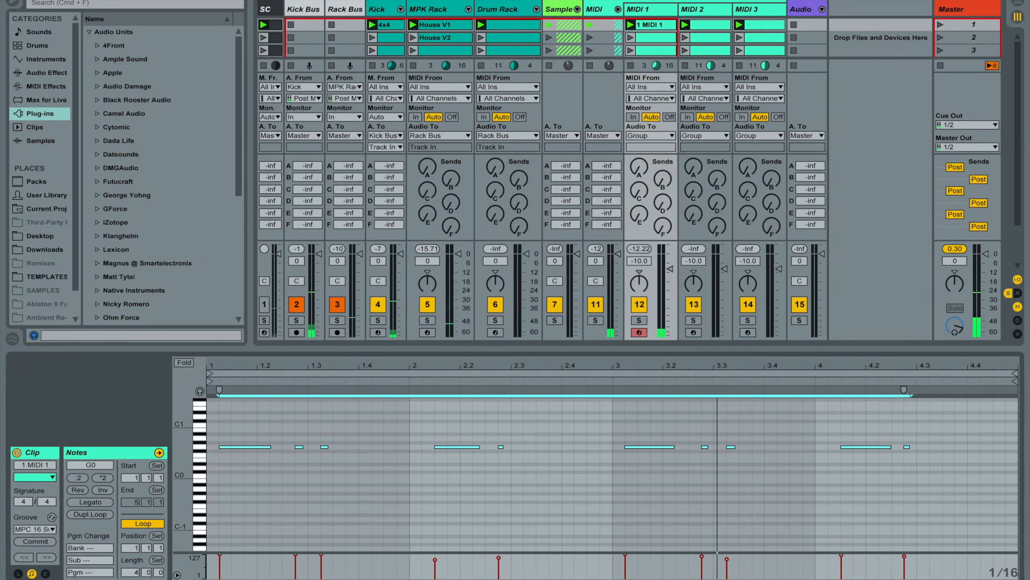
- Move the long G0 notes in bars 1 and 2 to the start of their bars and play the clip
scroll(430, 446, down, 1)
click(245, 460)
click(237, 435)
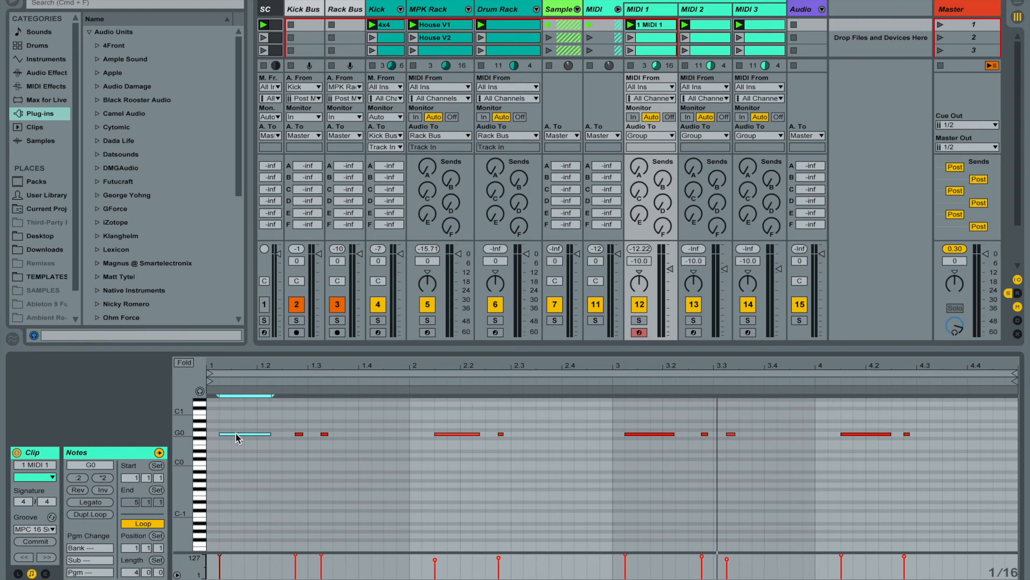
click(461, 434)
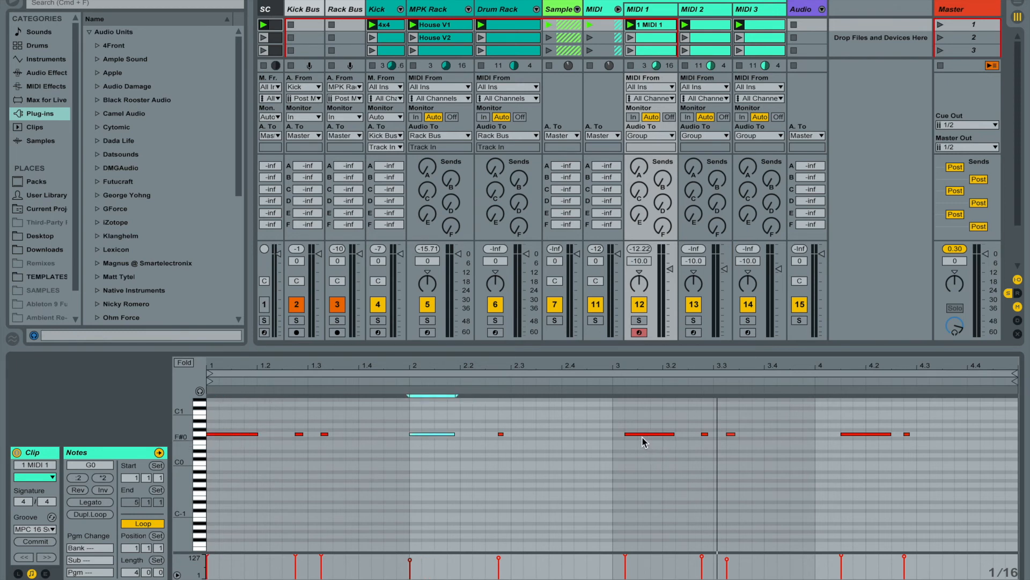
key(space)
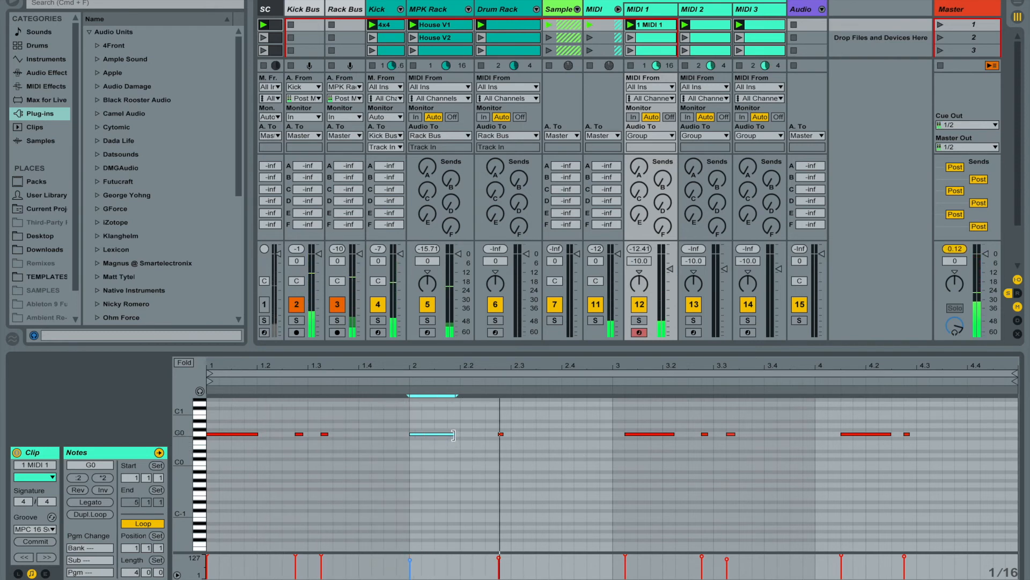
- Copy bar 2's long G0 note to 2.2, ending just before the short note, and play the clip
drag(437, 439, 494, 434)
key(space)
click(465, 449)
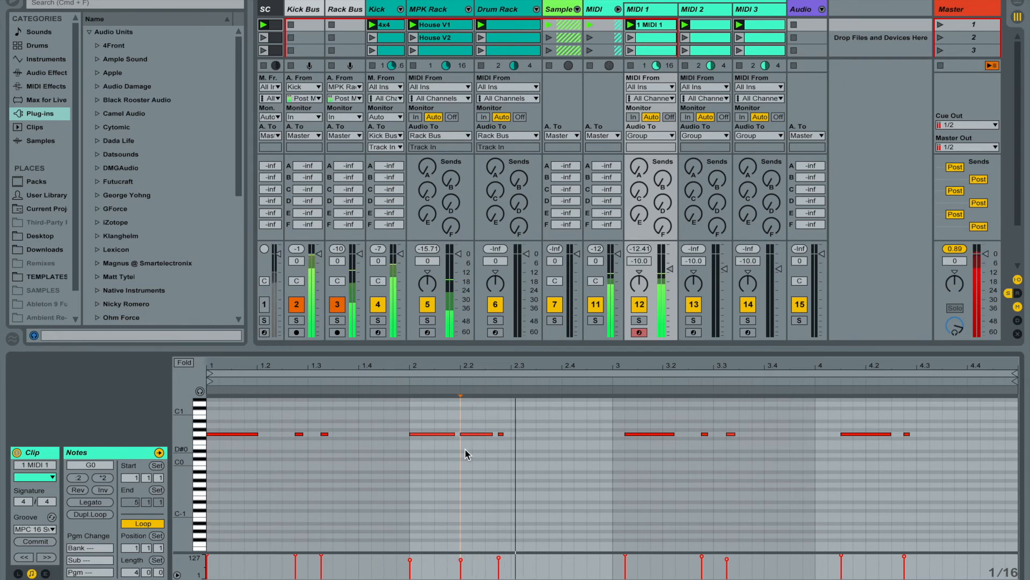
- Move bar 4's long G0 note to the bar's start, shorten it, add a shorter copy at 4.2 and play the clip
click(635, 435)
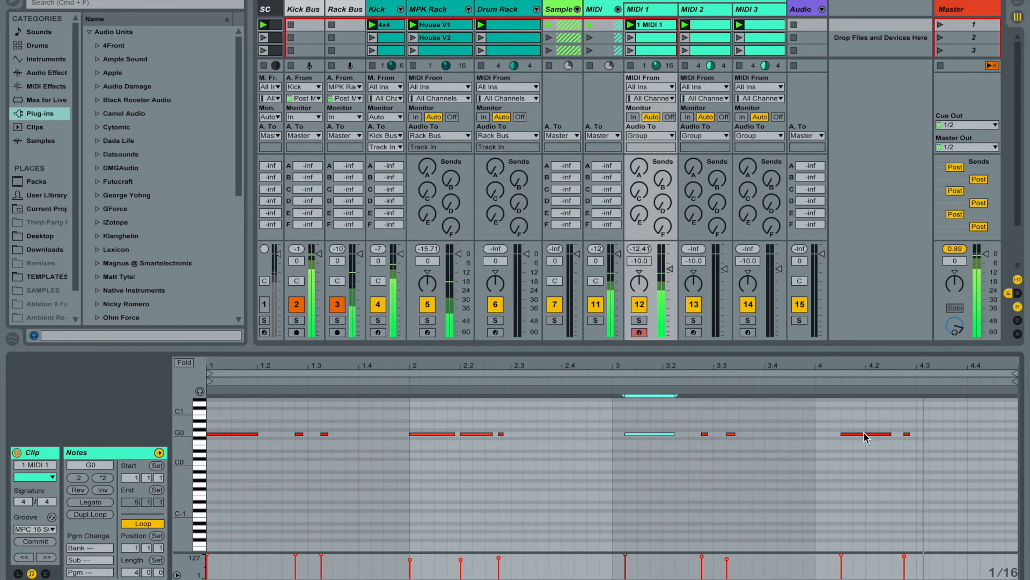
mouse_move(859, 439)
mouse_down()
mouse_move(828, 435)
mouse_move(859, 436)
mouse_up()
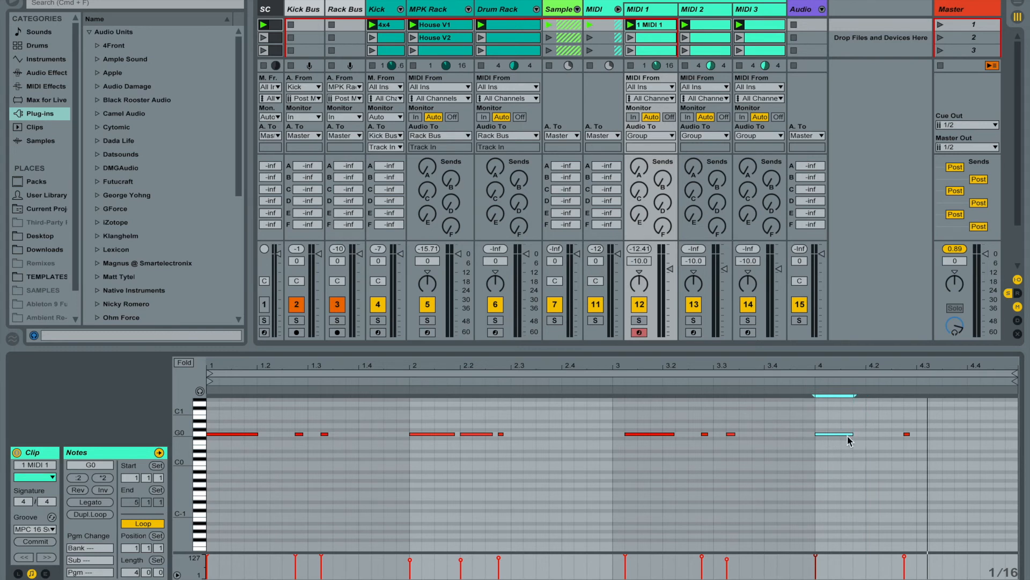
drag(844, 439, 892, 434)
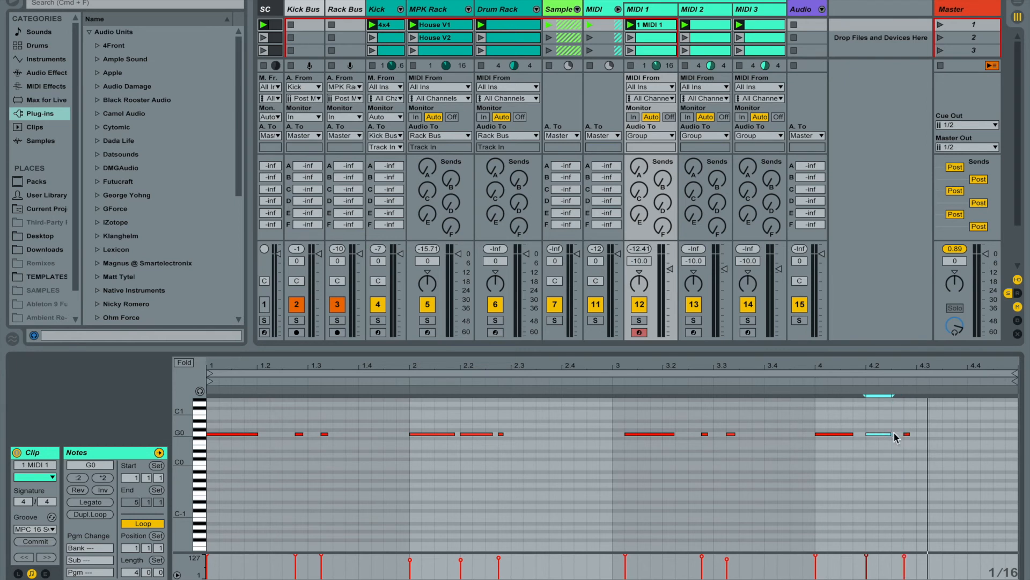
key(space)
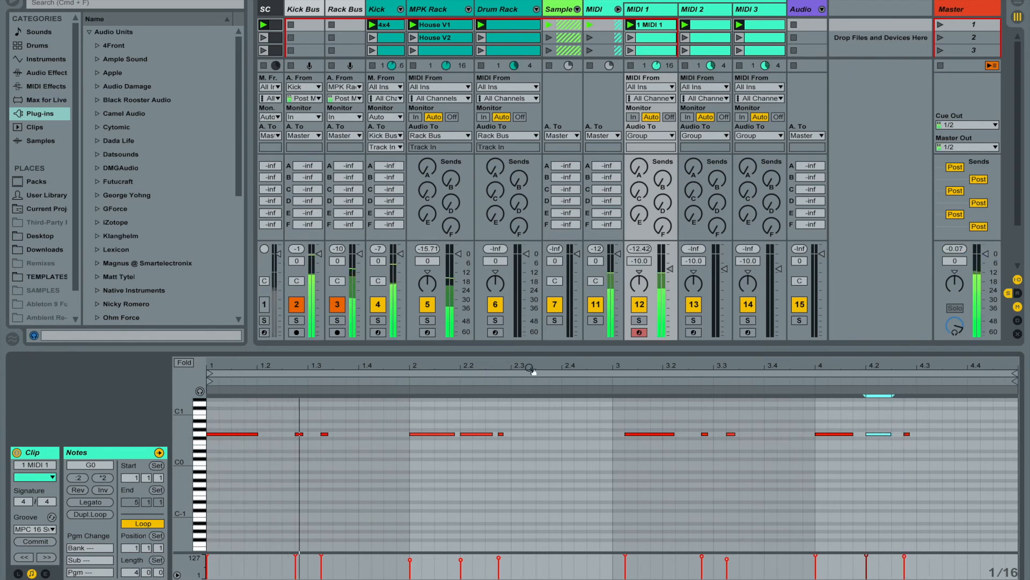
- Solo the MIDI 1 and Kick tracks together
click(639, 320)
click(377, 320)
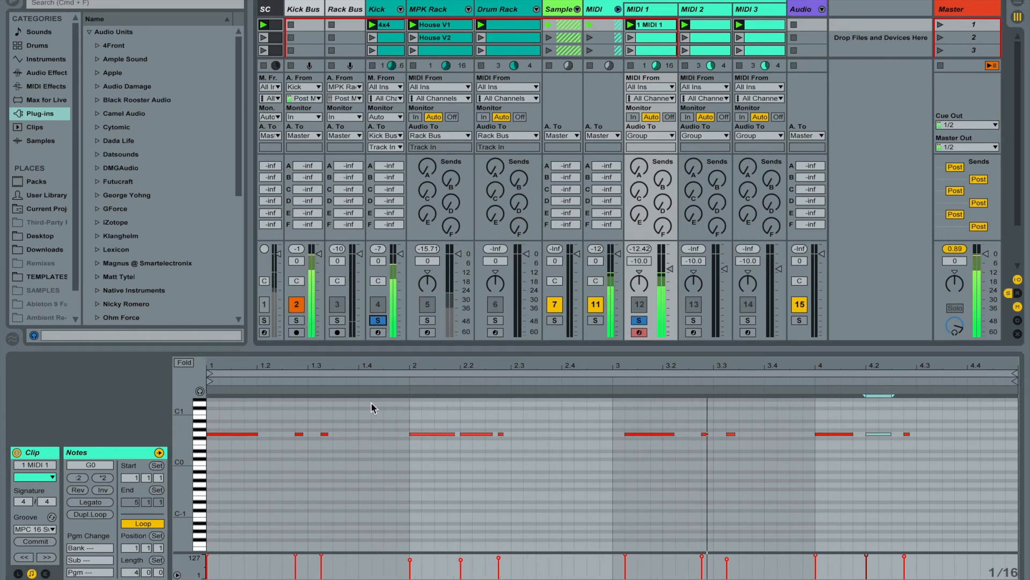
- Unfold LFOTool in MIDI 1's channel strip and upgrade the Auto Filter device
mouse_move(918, 572)
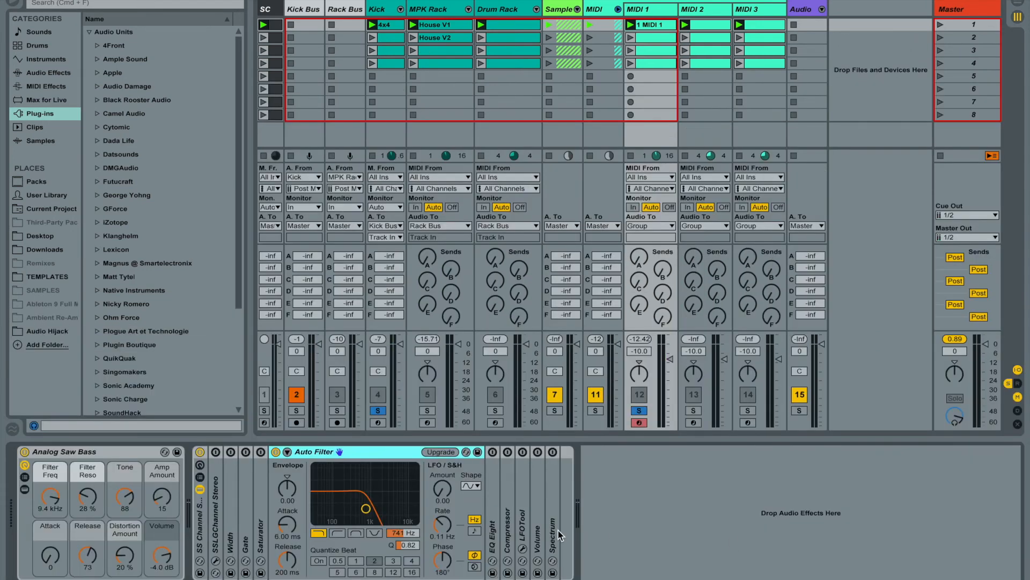
click(518, 503)
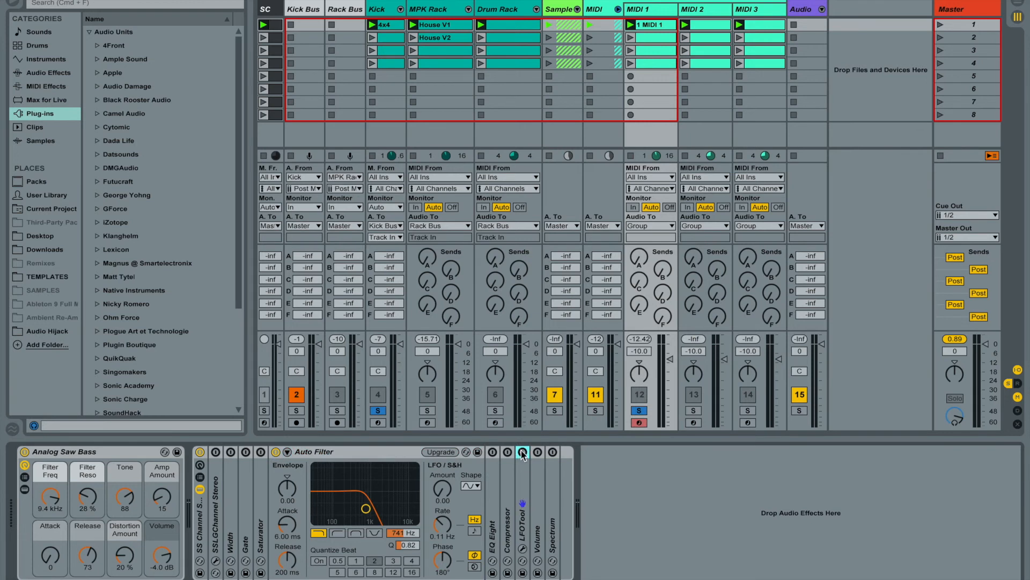
double_click(519, 482)
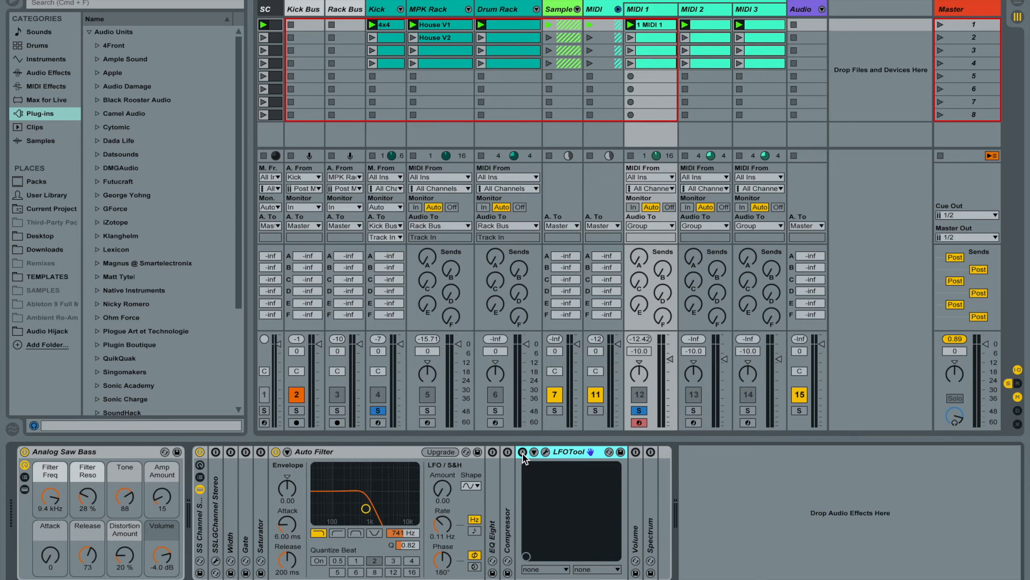
click(446, 451)
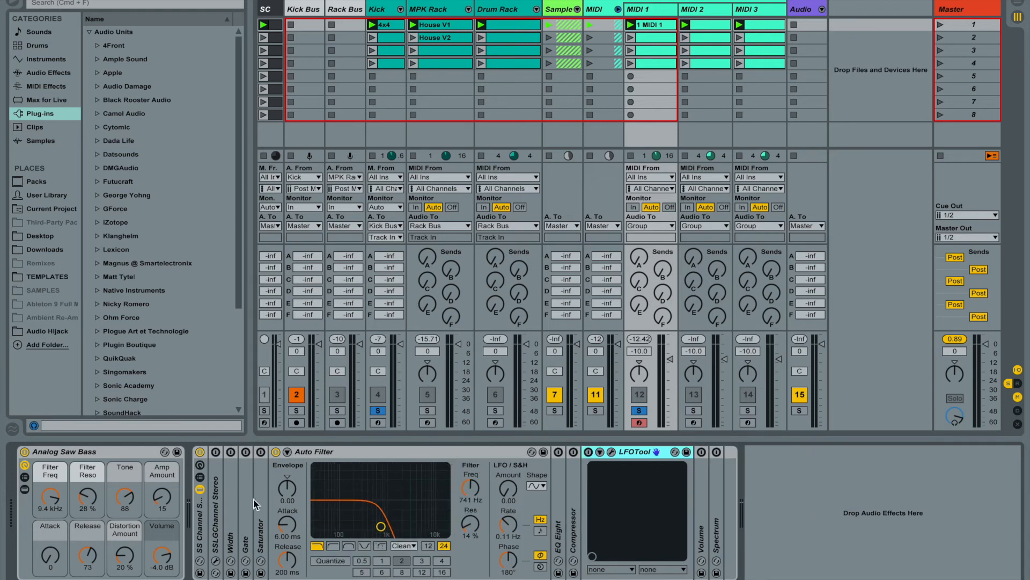
- Inspect the SSLGChannel Stereo plug-in window, close it and unfold EQ Eight in MIDI 1's channel strip
click(216, 561)
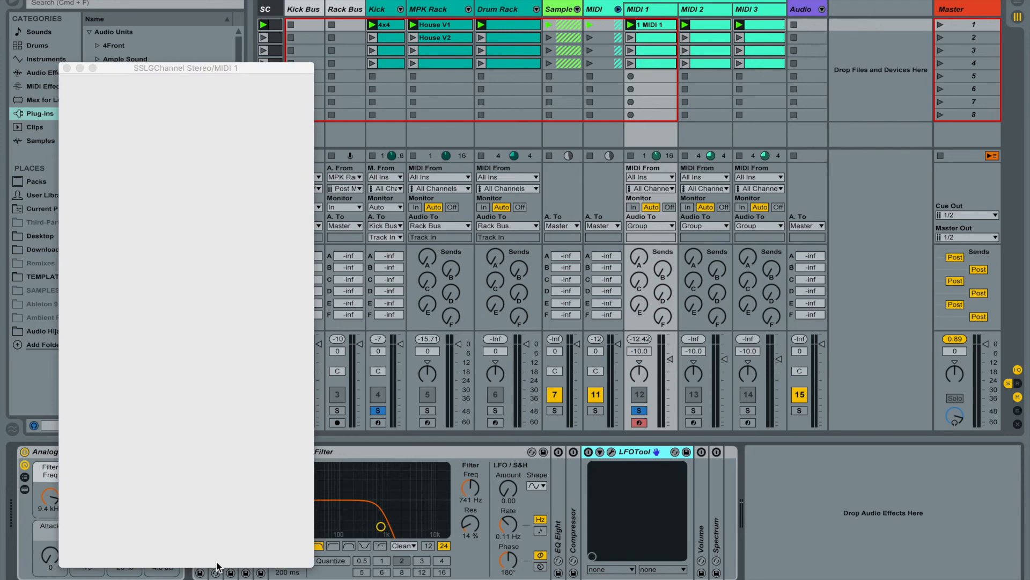
click(67, 69)
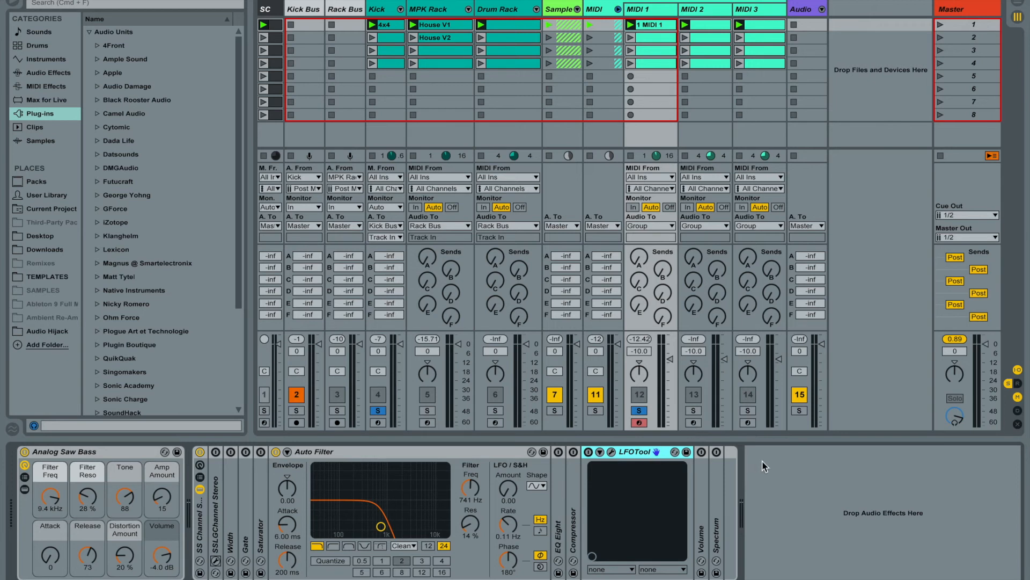
click(215, 561)
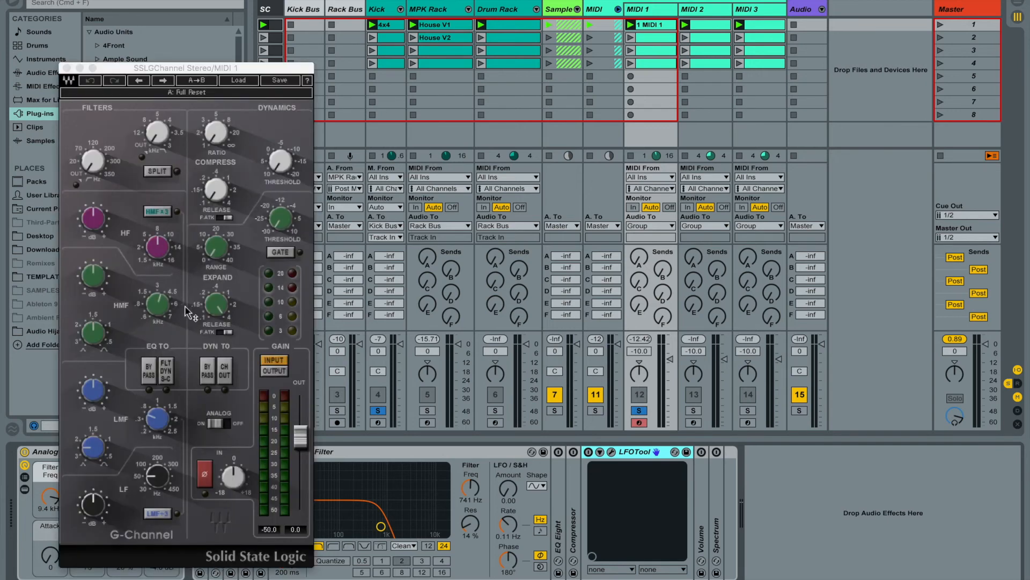
click(66, 68)
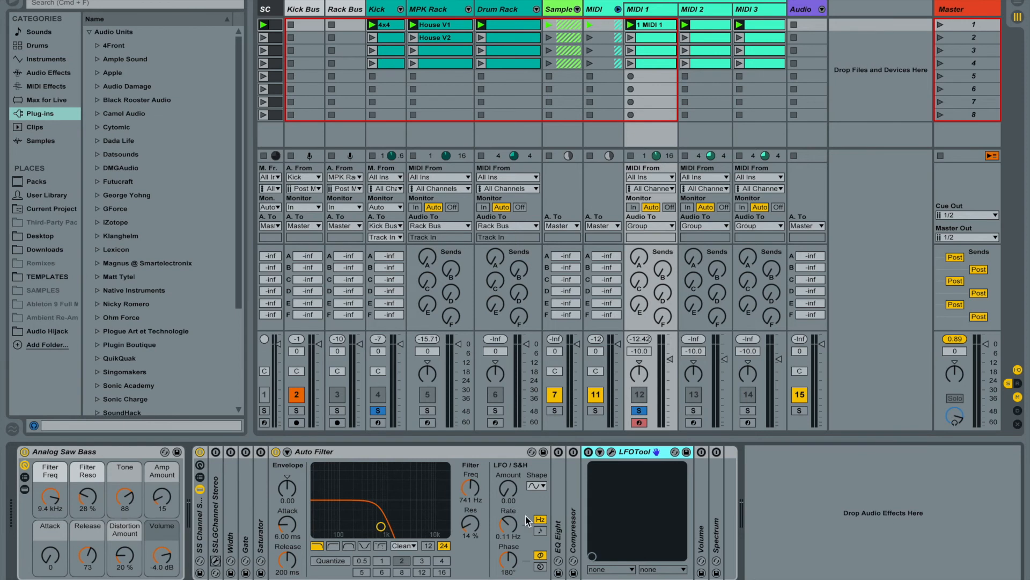
double_click(560, 526)
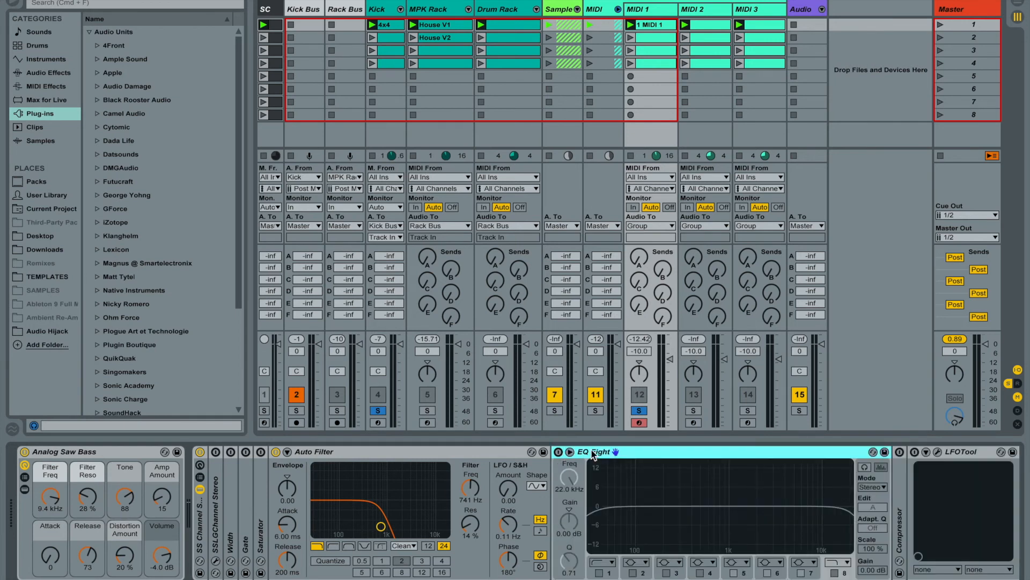
- Fold EQ Eight in MIDI 1's channel strip, then open LFOTool's plug-in window to examine its curve and close it
double_click(593, 453)
click(628, 452)
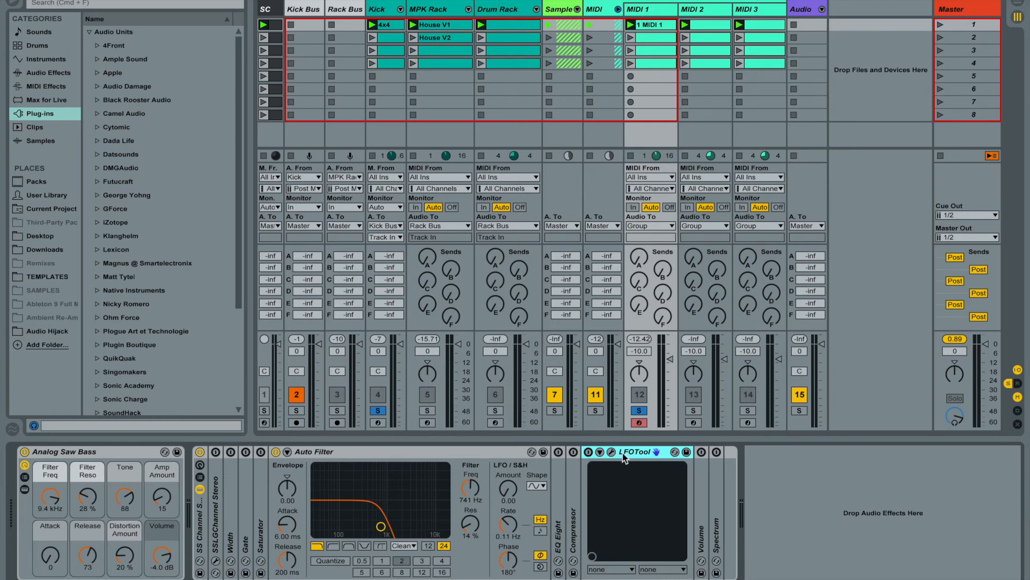
click(611, 452)
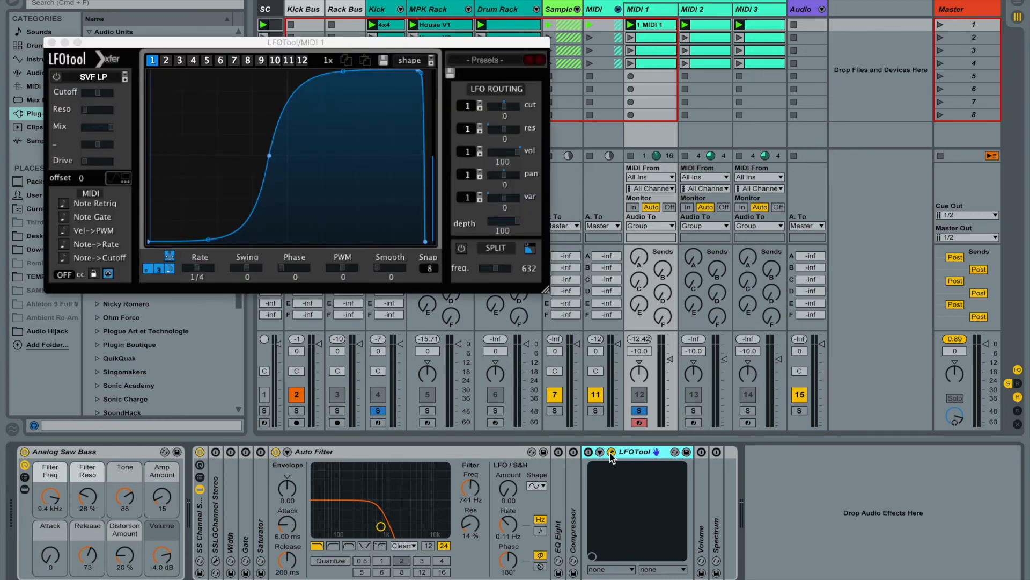
click(52, 42)
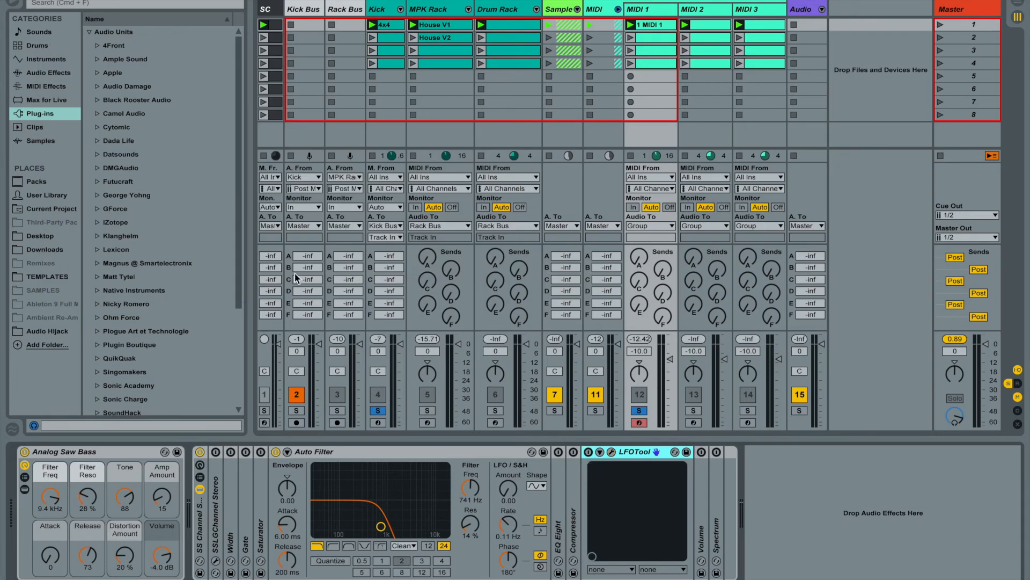
- Examine the Kick and SC tracks' devices, the SC track's MIDI clip and the MPK Rack's compressor
click(374, 10)
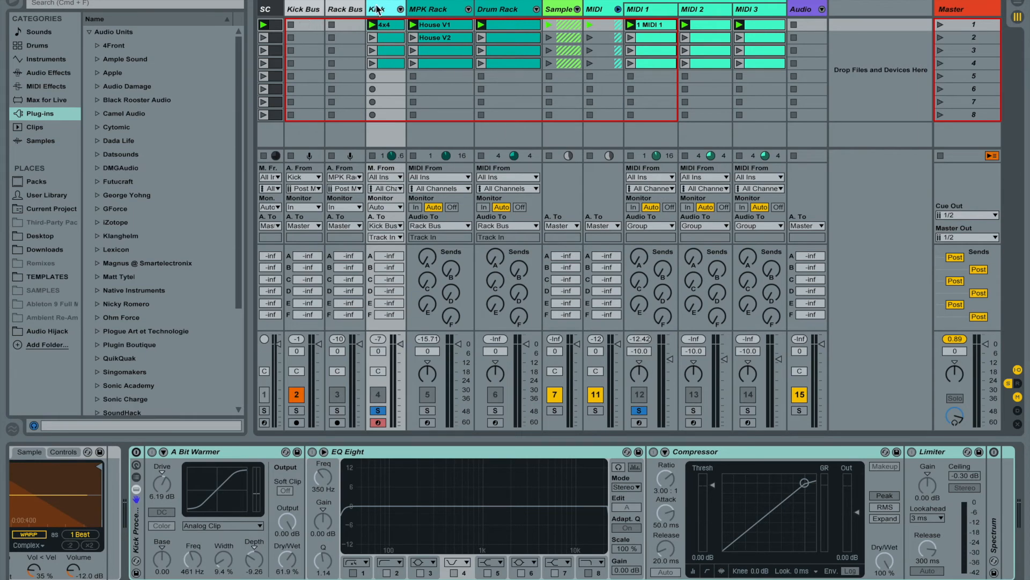
click(274, 10)
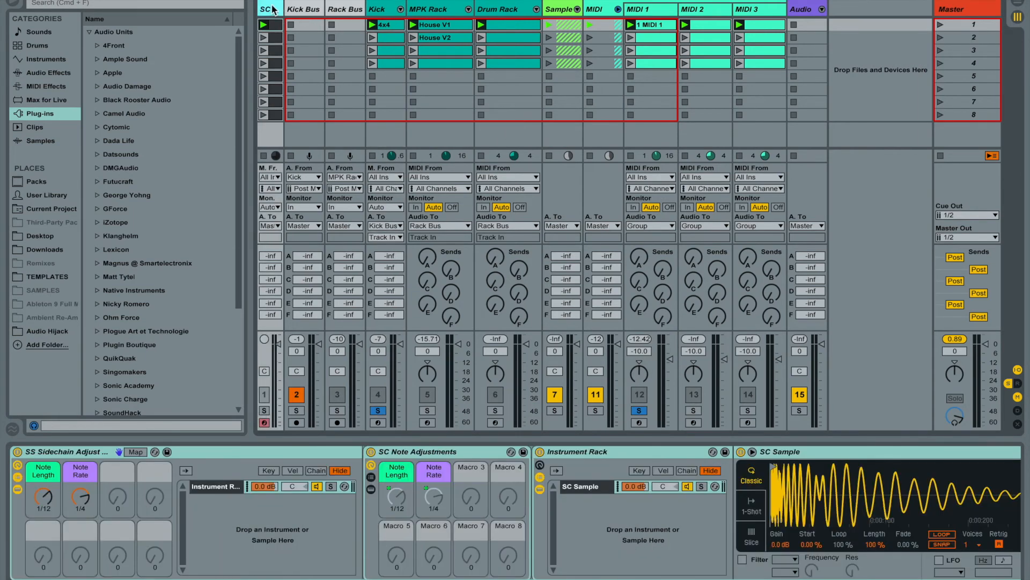
double_click(274, 25)
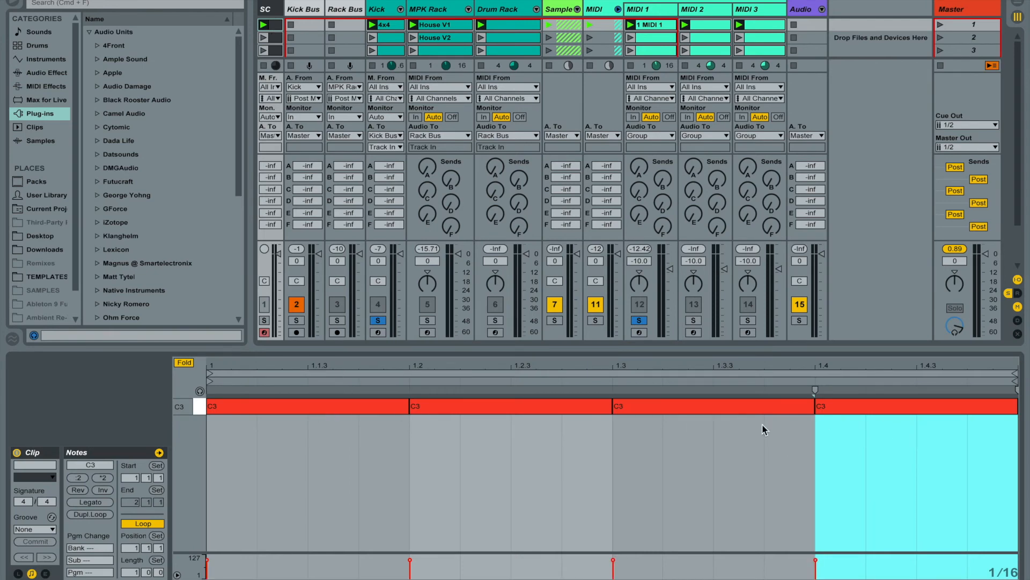
key(shift+Tab)
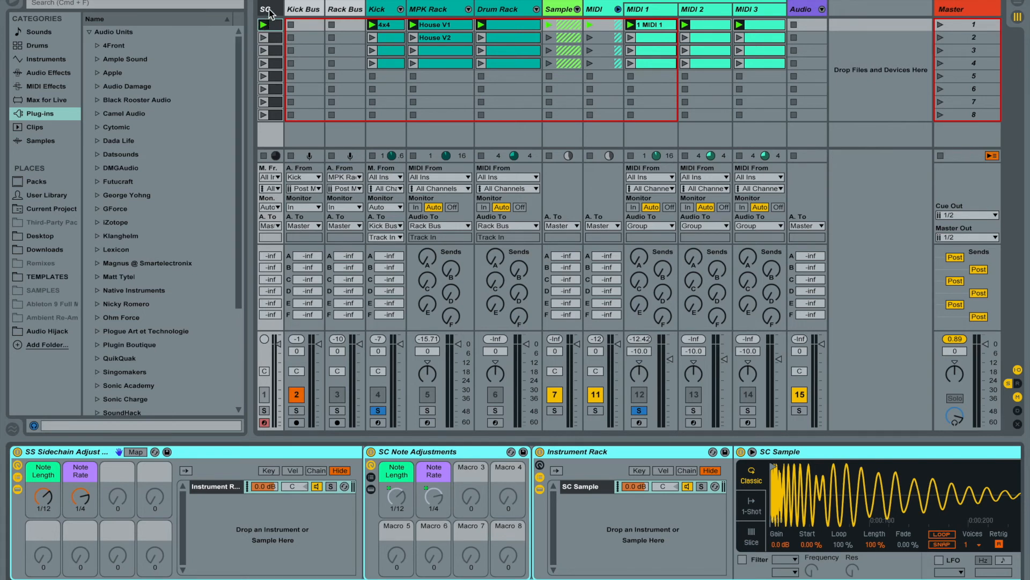
click(420, 8)
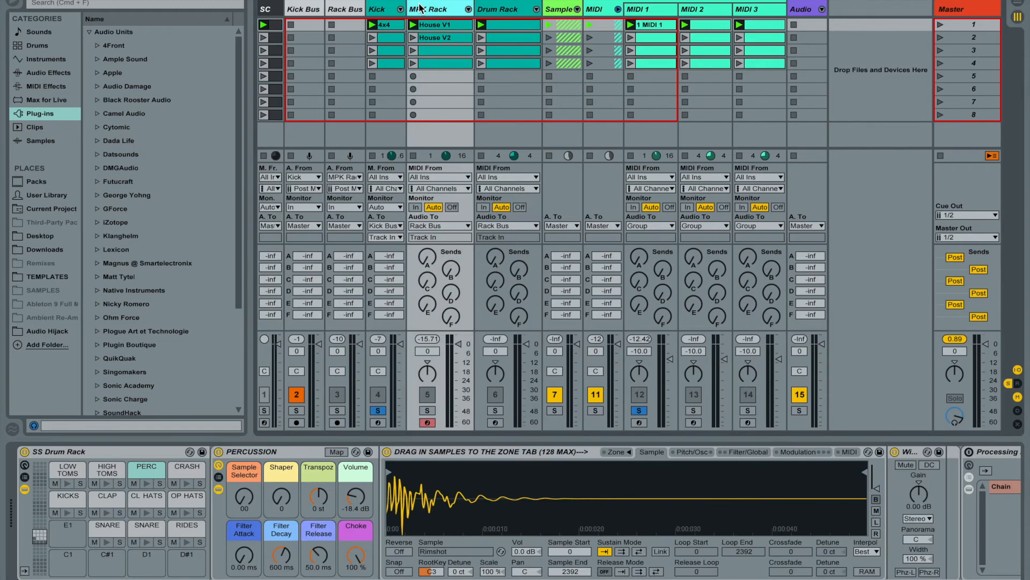
scroll(899, 525, right, 20)
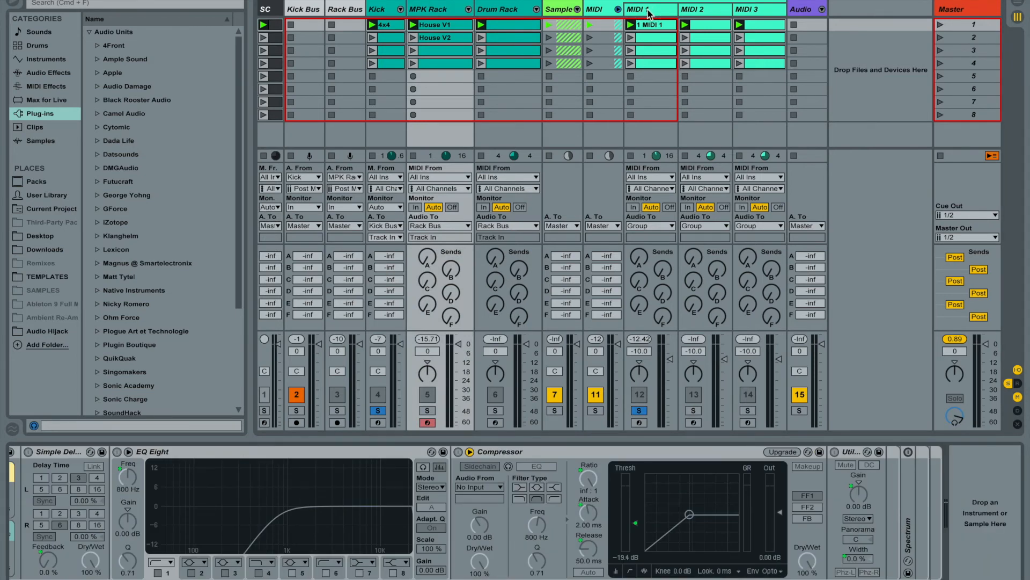
- Turn on LFOTool on MIDI 1 and move its curve's midpoint earlier and slightly lower for a faster volume recovery
click(650, 14)
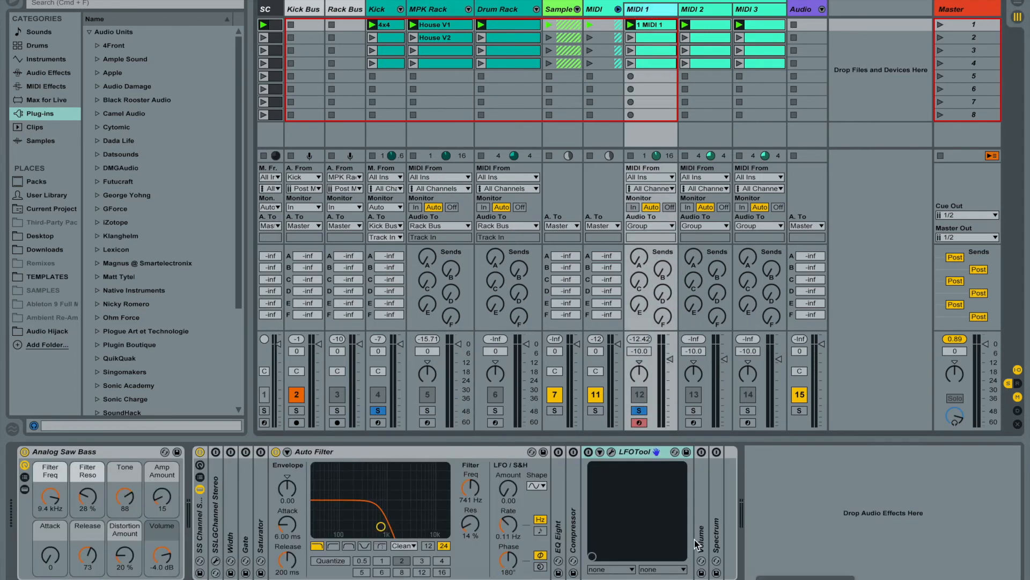
click(588, 453)
click(610, 453)
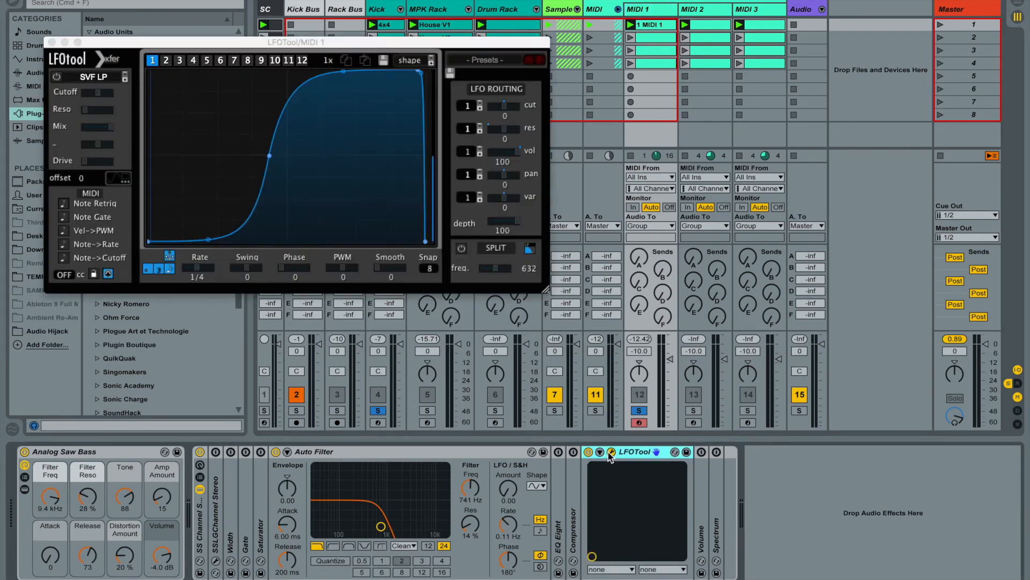
drag(270, 155, 215, 173)
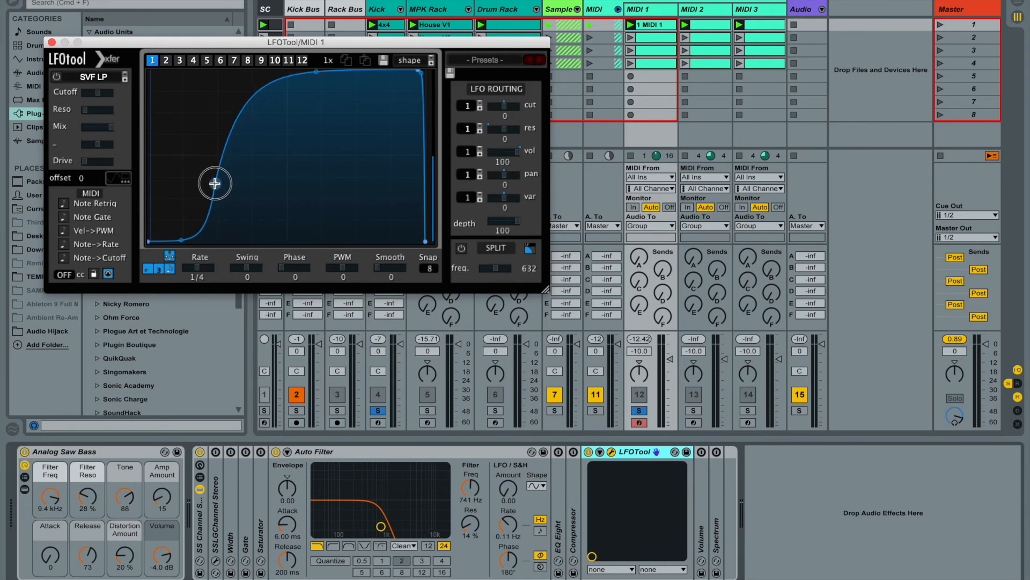
- Play the ducked bass with the kick, close the LFOTool window and unsolo both tracks
key(space)
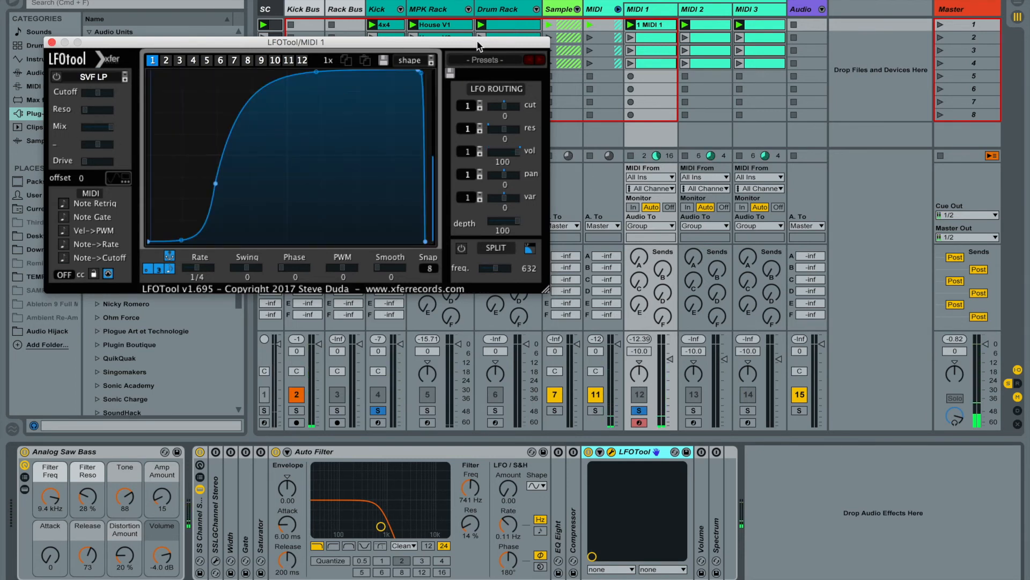
click(51, 41)
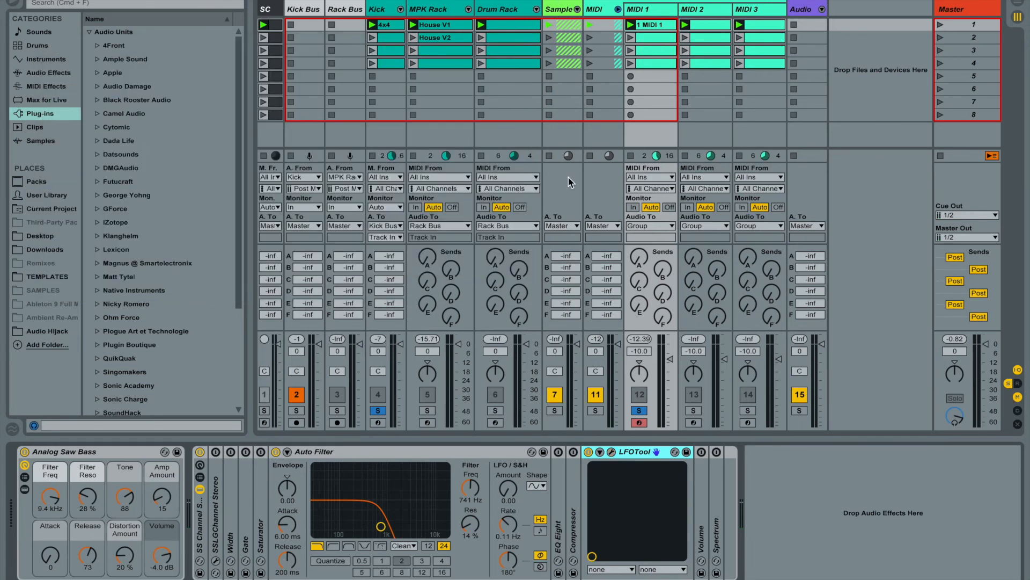
click(639, 410)
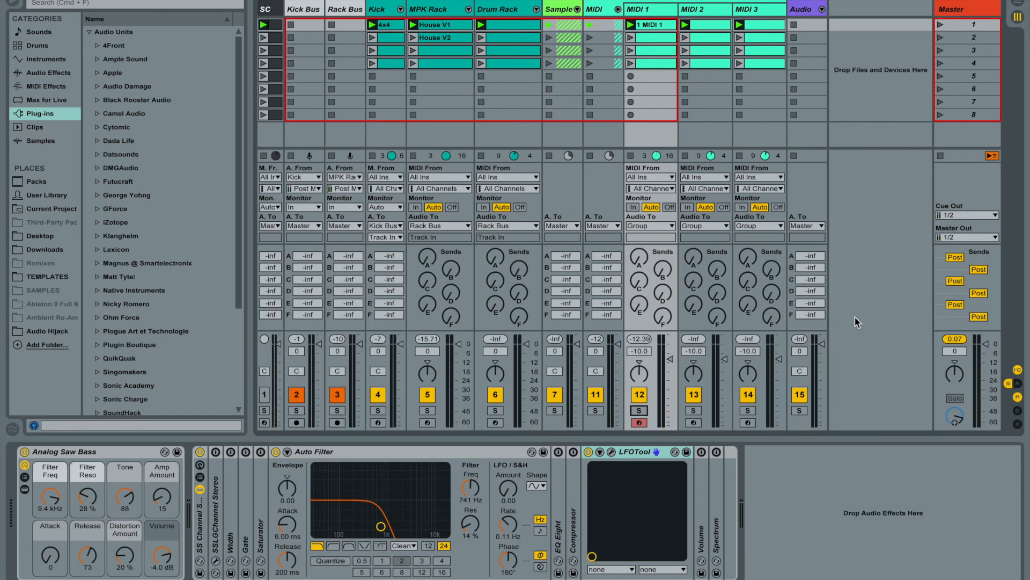
- Show the chain list of the MPK Rack track's drum rack and pan the F1 snare to 21L and the F#1 snare to 20R
click(441, 5)
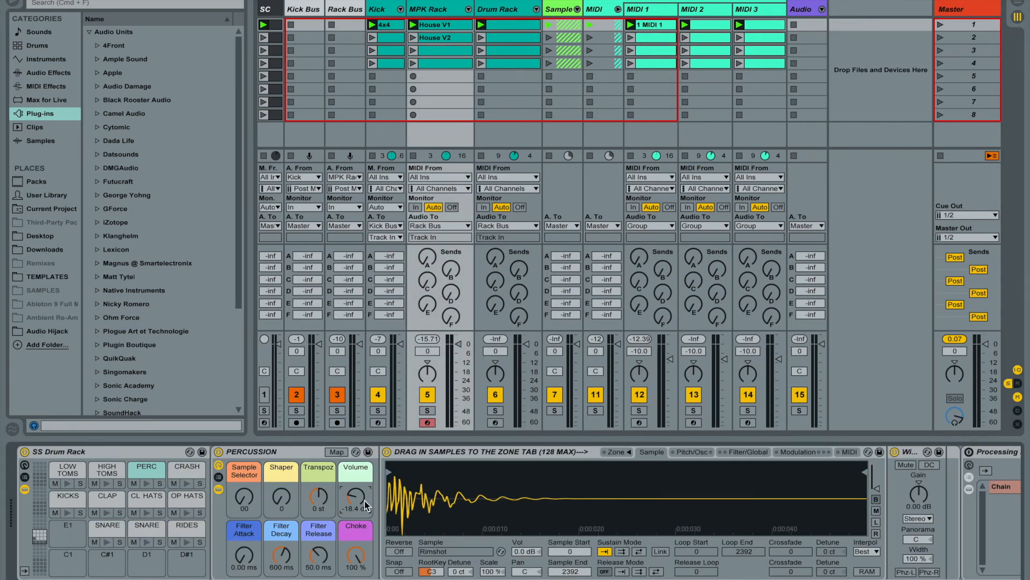
click(26, 478)
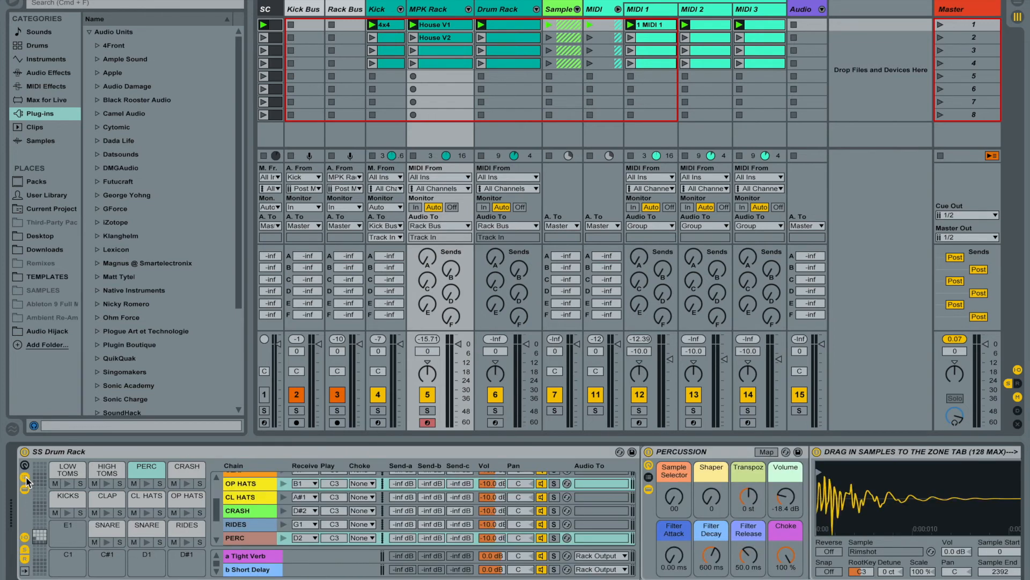
click(147, 542)
click(147, 543)
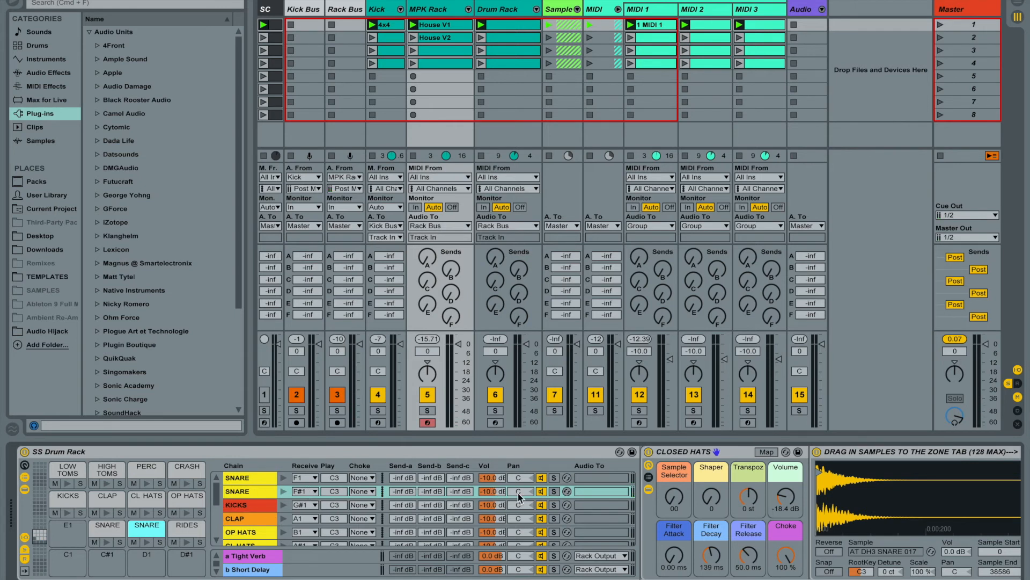
drag(519, 478, 519, 488)
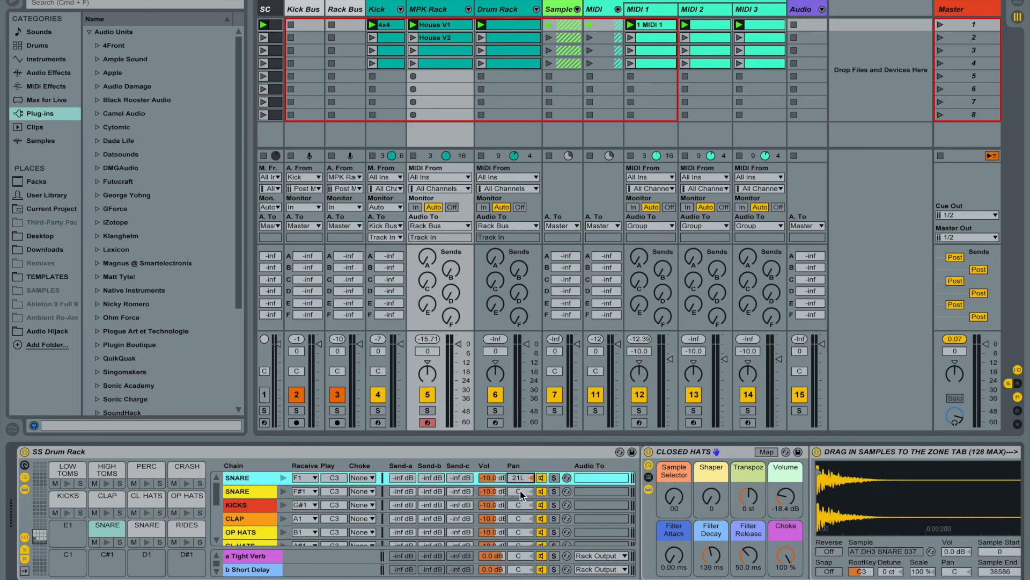
drag(520, 490, 520, 480)
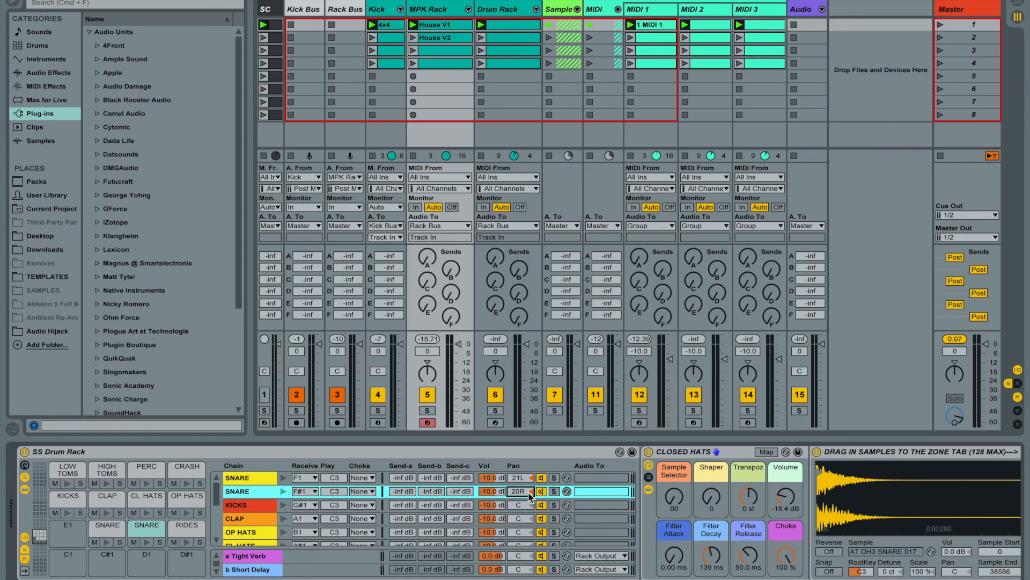
- Add a Simple Delay audio effect to the drum rack's CL HATS chain, ahead of Hat Processing
click(141, 504)
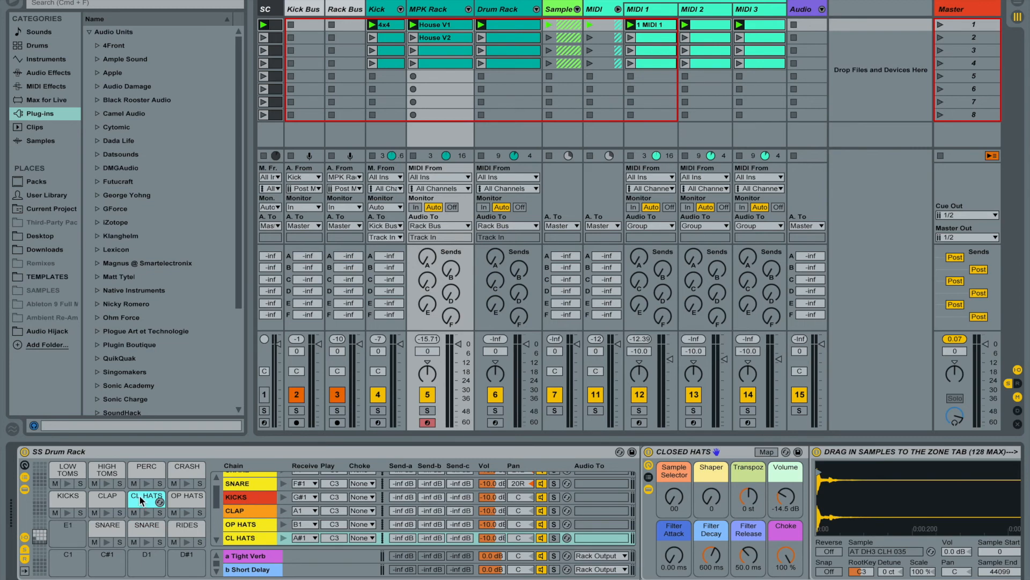
scroll(345, 512, right, 10)
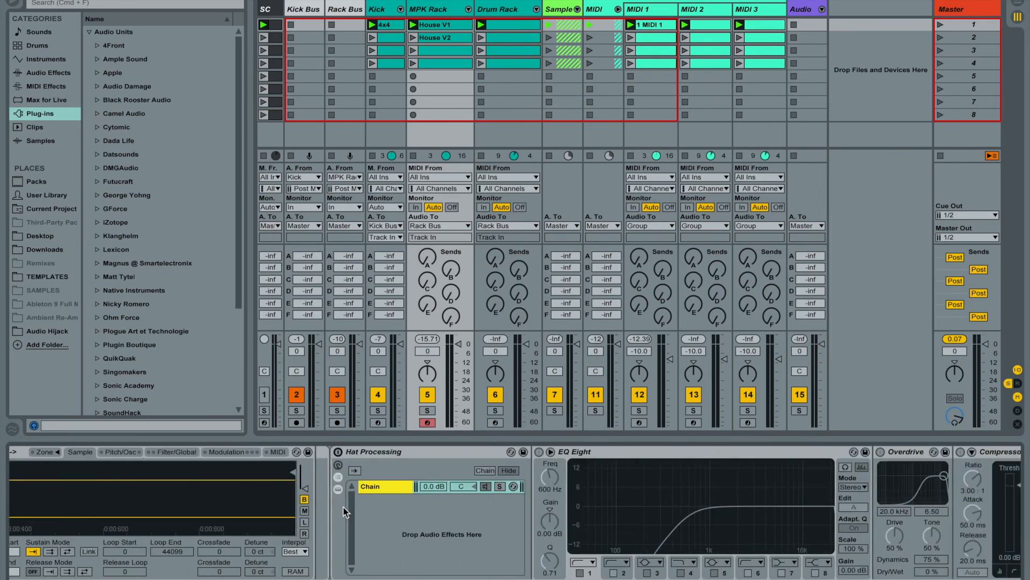
scroll(344, 512, right, 3)
scroll(343, 507, left, 20)
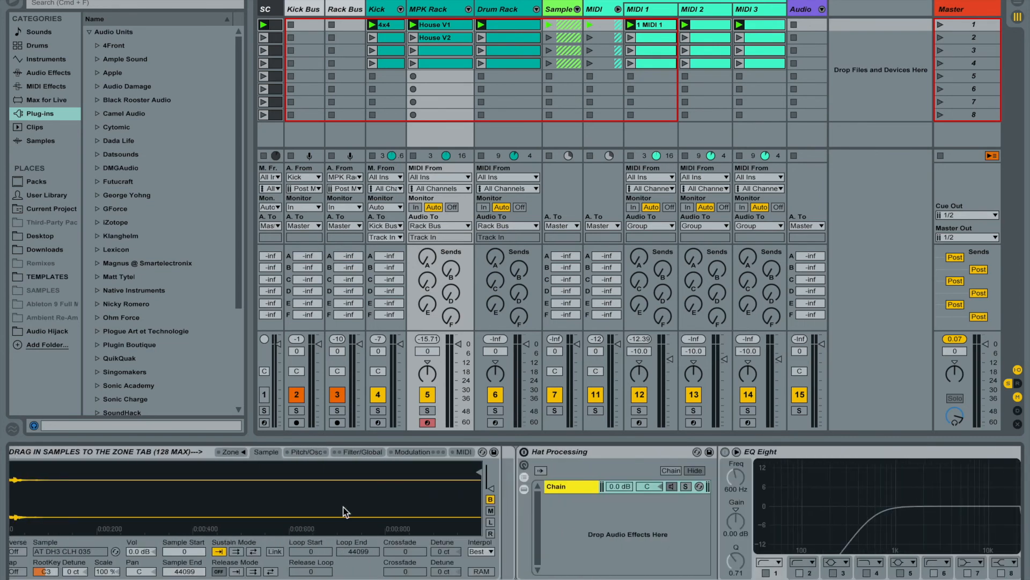
scroll(345, 511, left, 3)
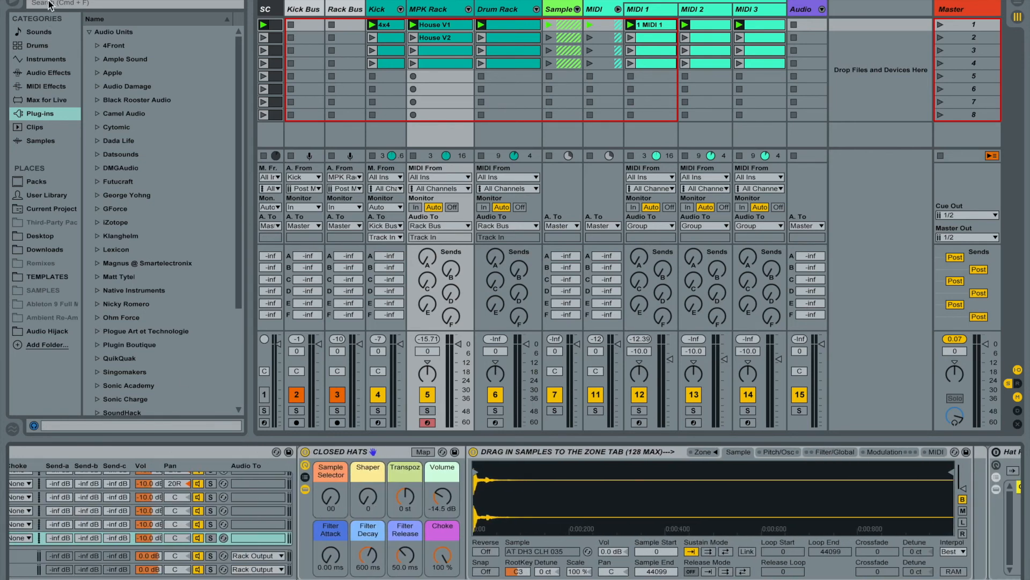
click(41, 74)
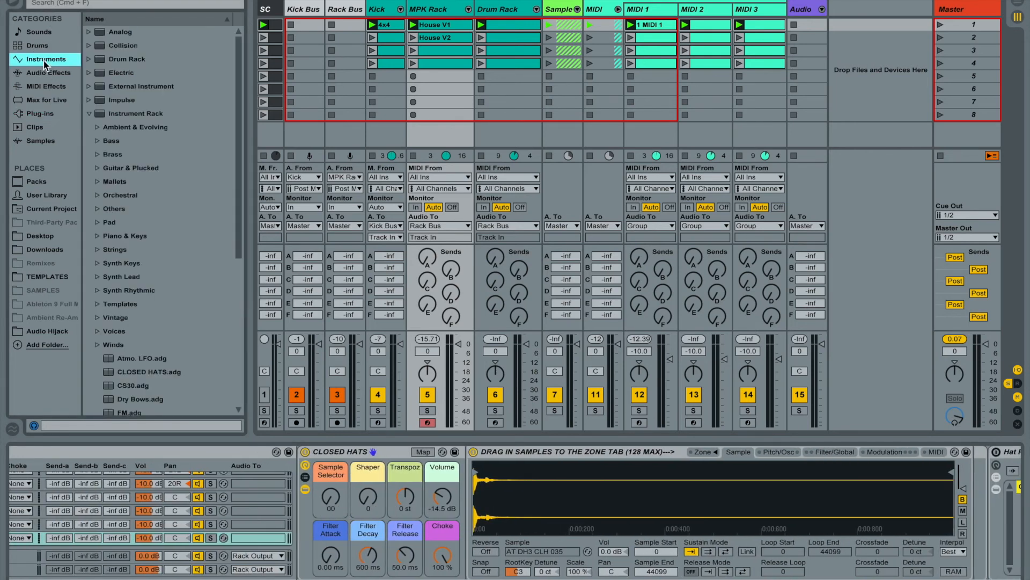
scroll(162, 191, down, 4)
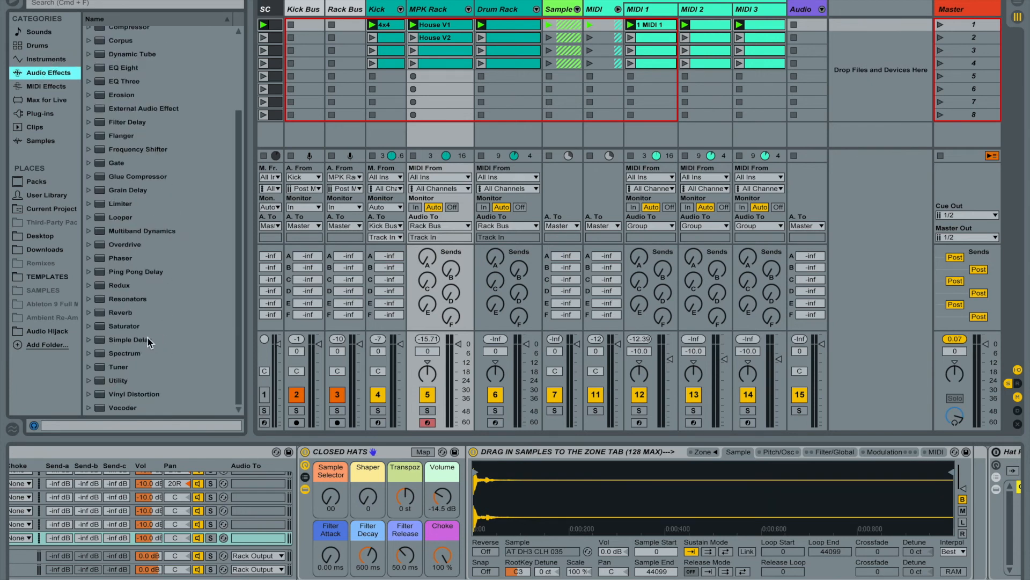
drag(144, 344, 168, 545)
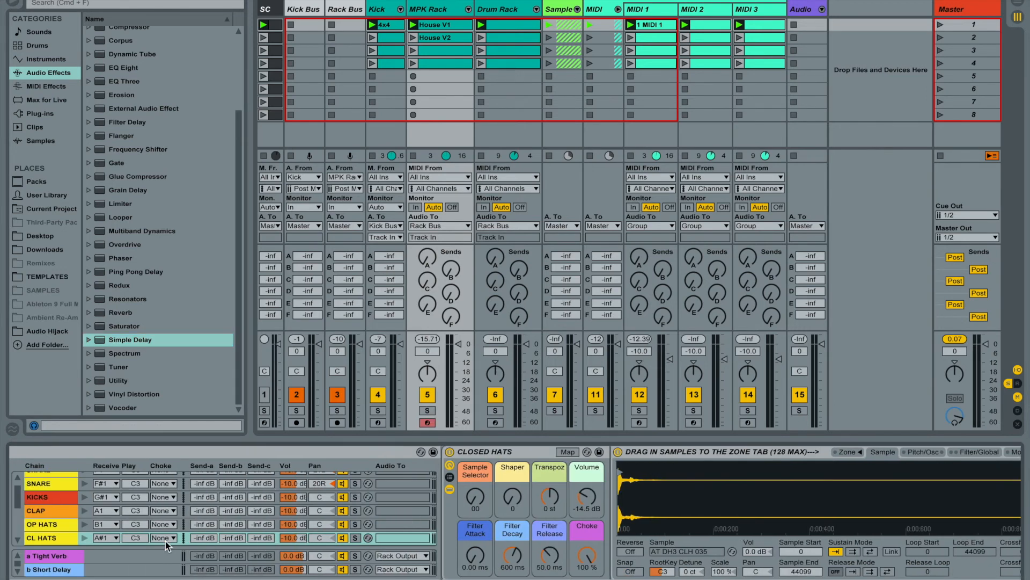
- Solo the CL HATS chain in the drum rack and play it with the added Simple Delay
click(355, 538)
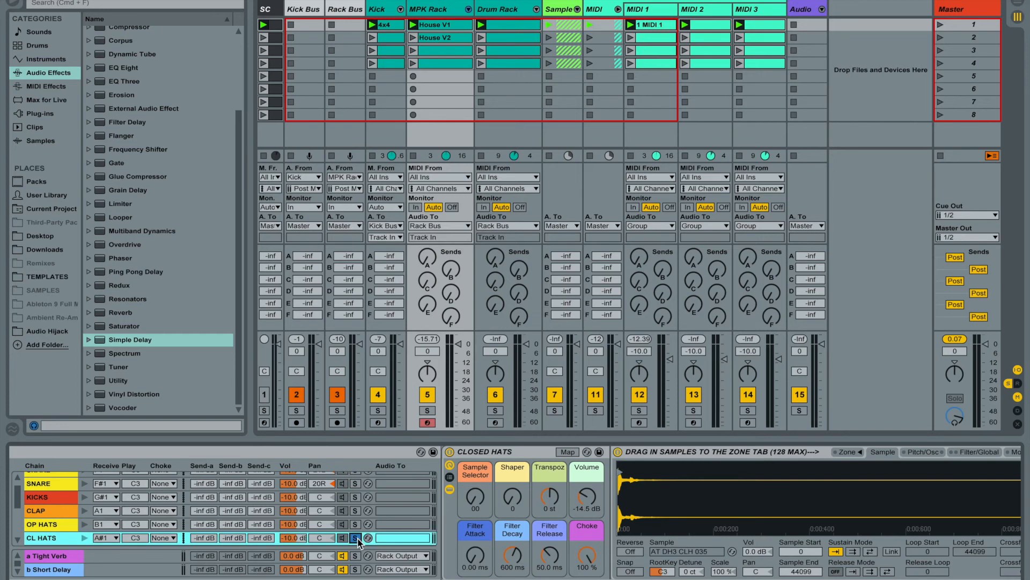
key(space)
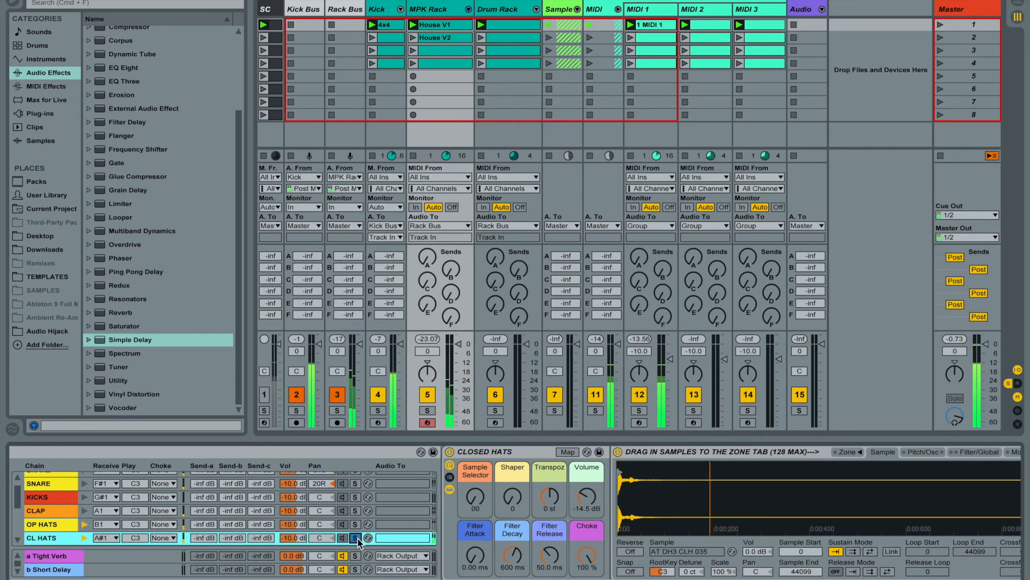
scroll(470, 530, right, 1)
scroll(471, 530, right, 10)
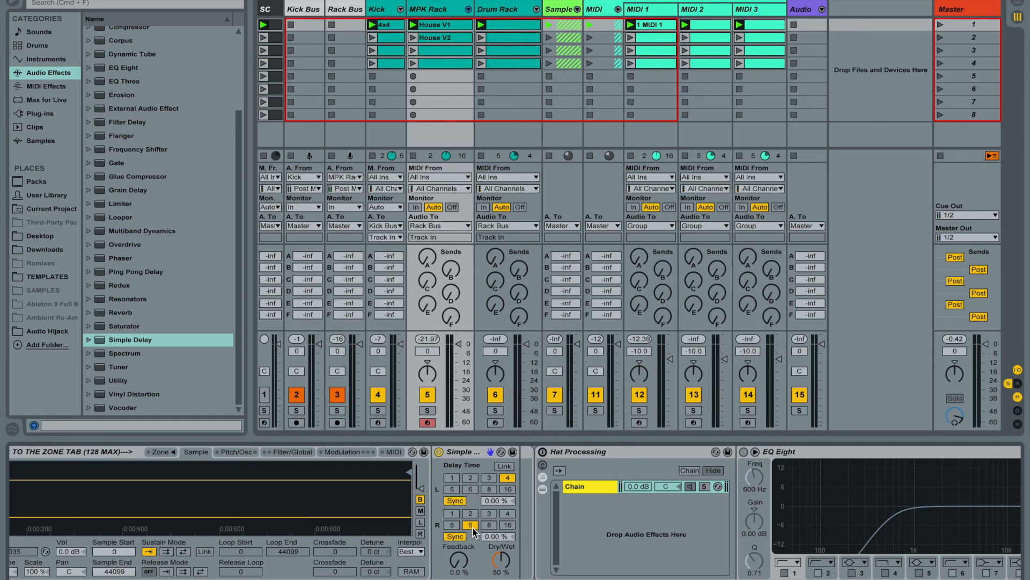
- Link the Simple Delay's channels, switch from Sync to Time at 19.7 ms and set Dry/Wet to 17%
click(505, 467)
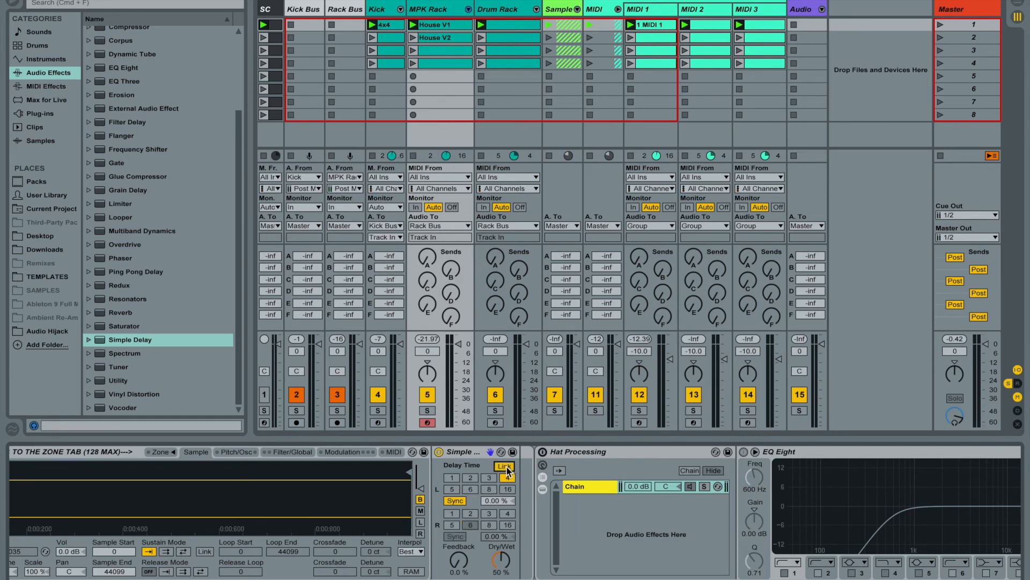
click(453, 501)
click(492, 501)
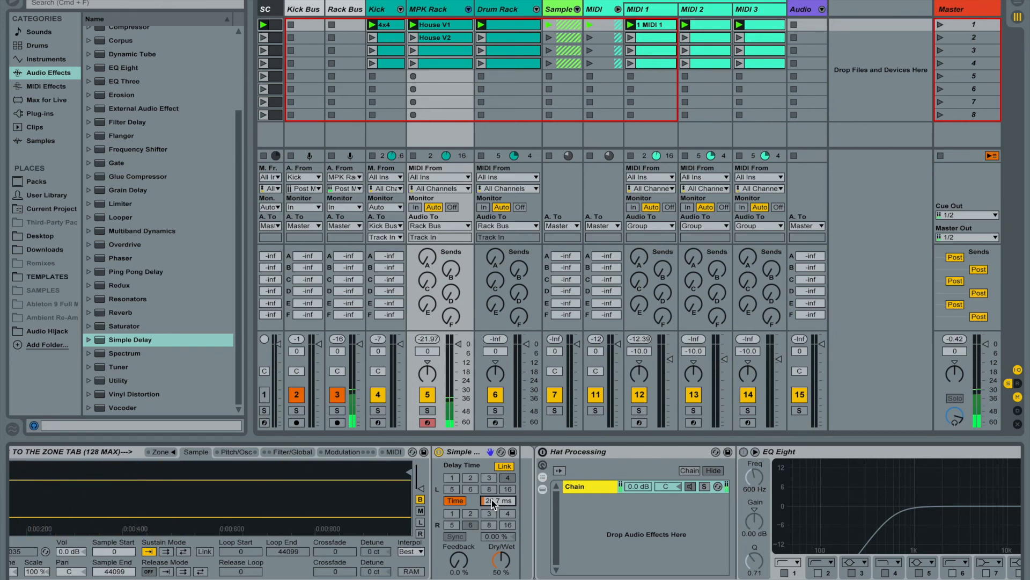
drag(492, 503, 492, 475)
drag(492, 475, 492, 497)
drag(499, 568, 499, 578)
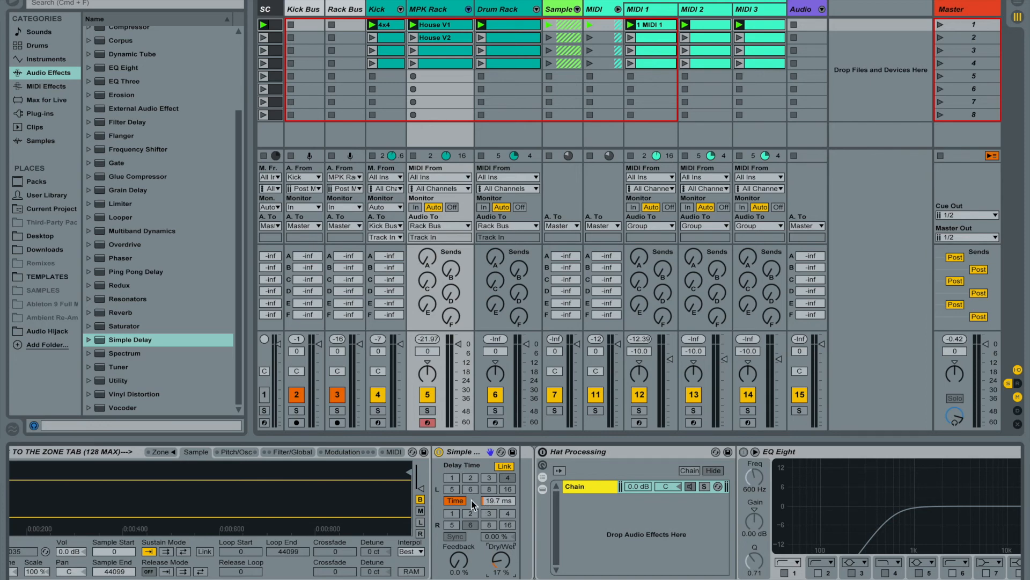
- Copy the CL HATS pad with its devices onto the empty E1 pad of the drum rack
scroll(472, 503, left, 10)
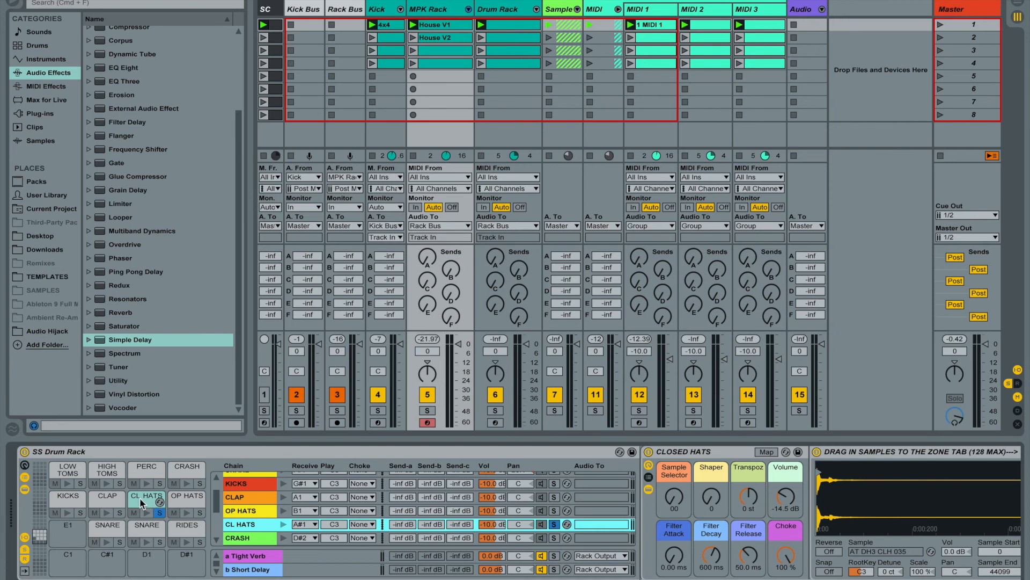
drag(139, 501, 70, 531)
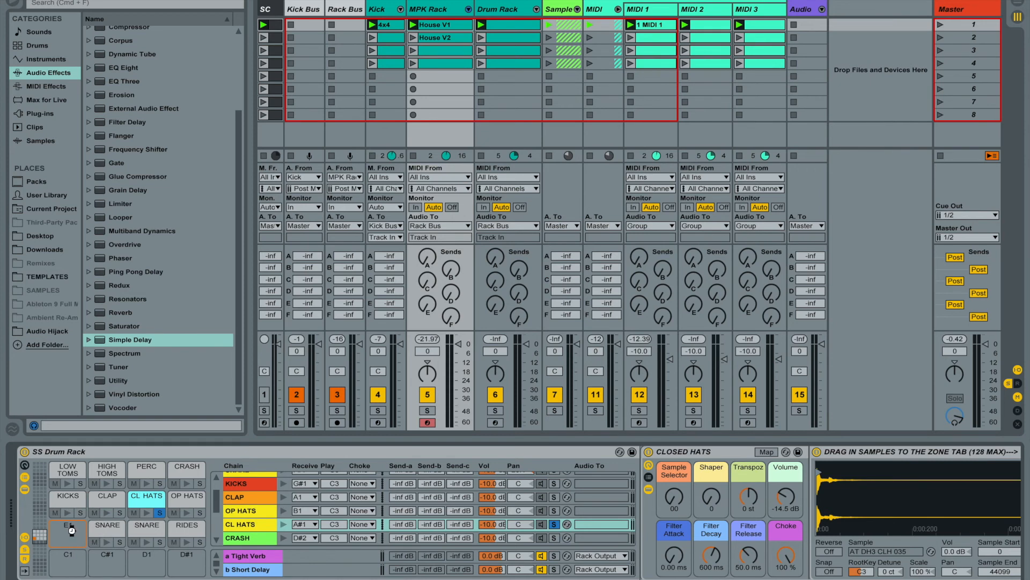
drag(70, 531, 74, 534)
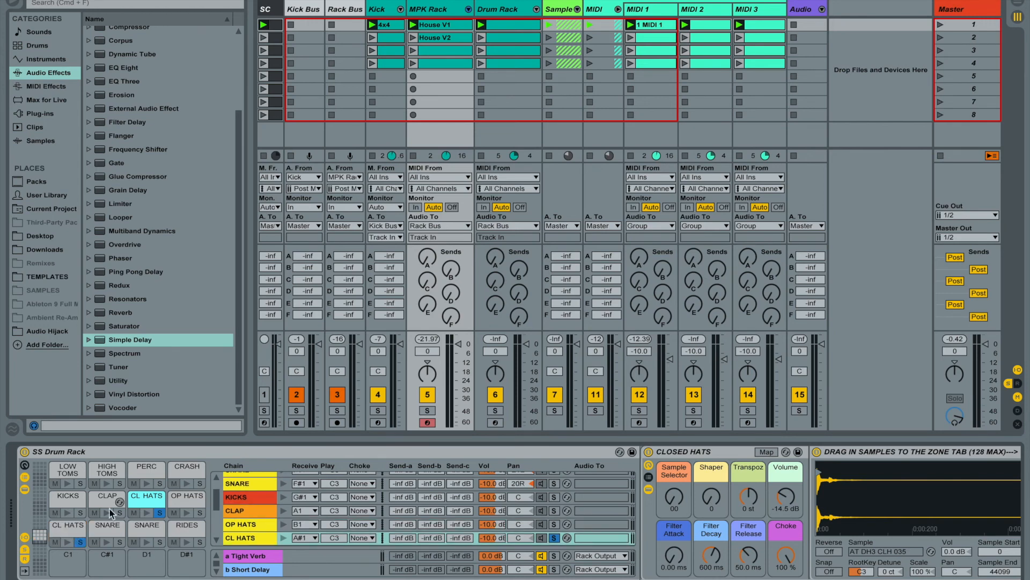
- Turn off the Simple Delay in the original A#1 CL HATS chain
scroll(295, 520, right, 10)
scroll(295, 521, right, 8)
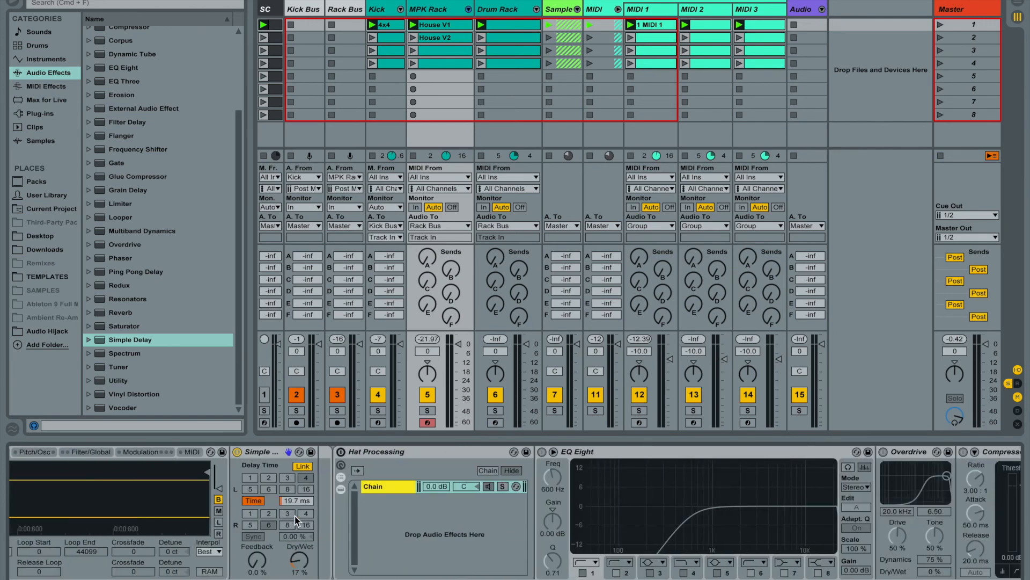
scroll(296, 521, left, 4)
click(409, 451)
scroll(410, 450, left, 1)
scroll(410, 451, left, 15)
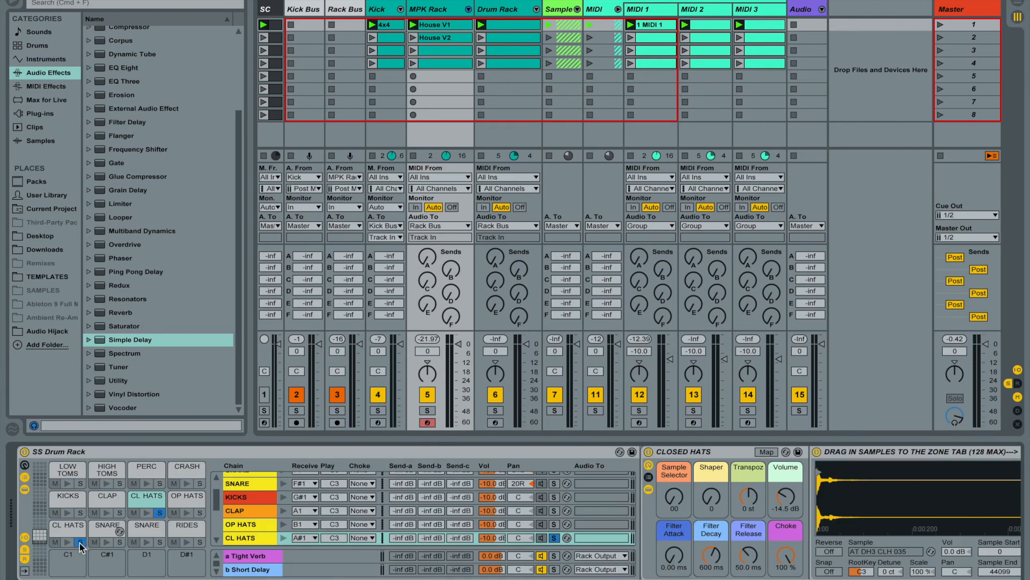
- Check the Simple Delay in the copied E1 CL HATS chain
click(60, 526)
scroll(160, 523, right, 1)
scroll(160, 523, right, 3)
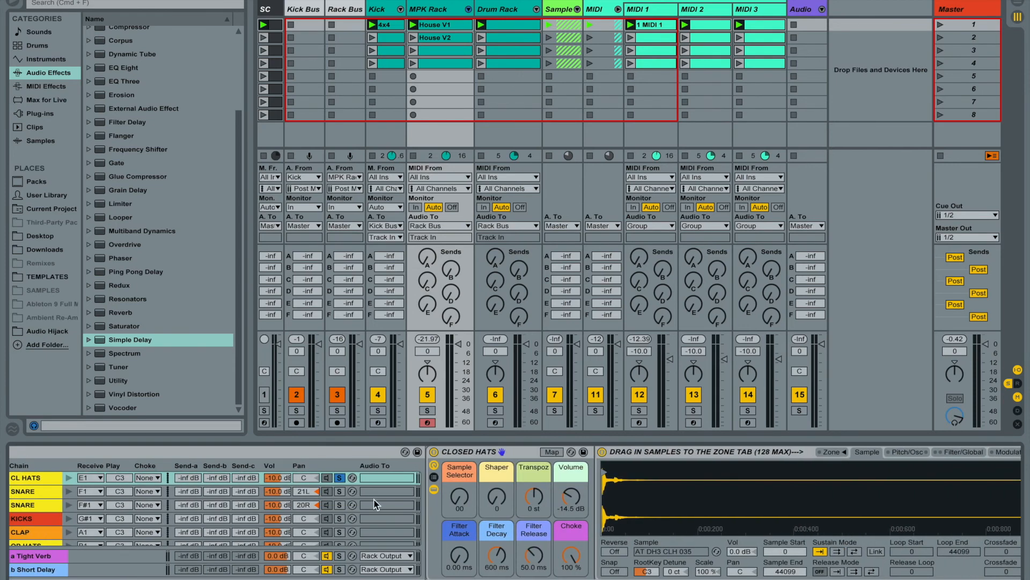
scroll(483, 483, right, 8)
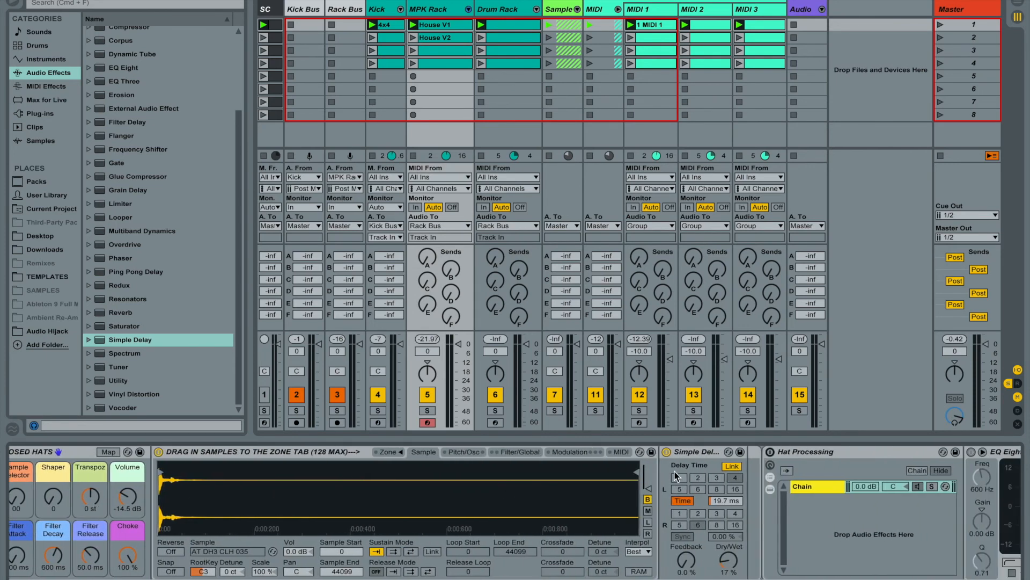
scroll(615, 480, left, 12)
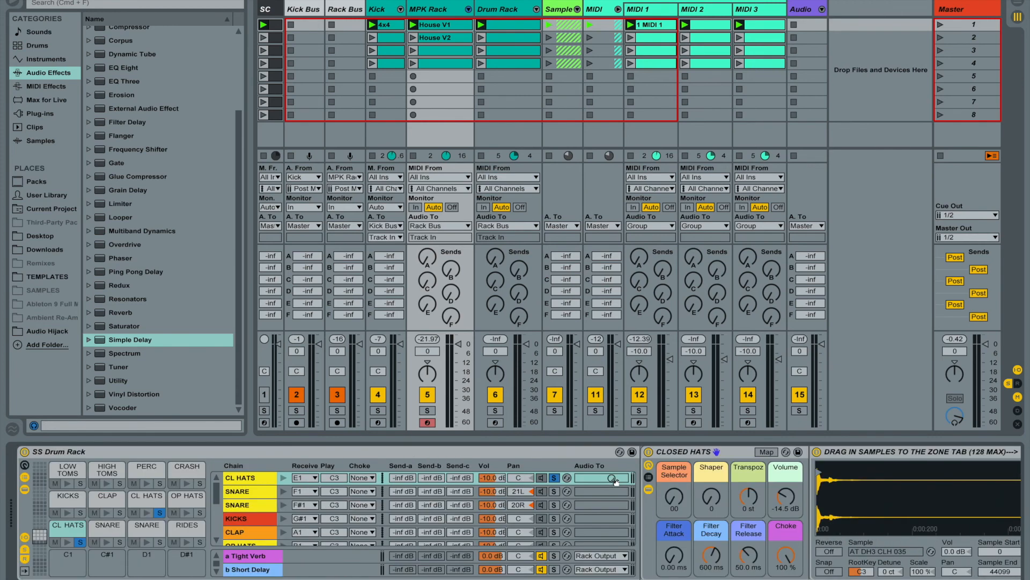
- Select the A#1 CL HATS chain and turn its Simple Delay back on
click(148, 499)
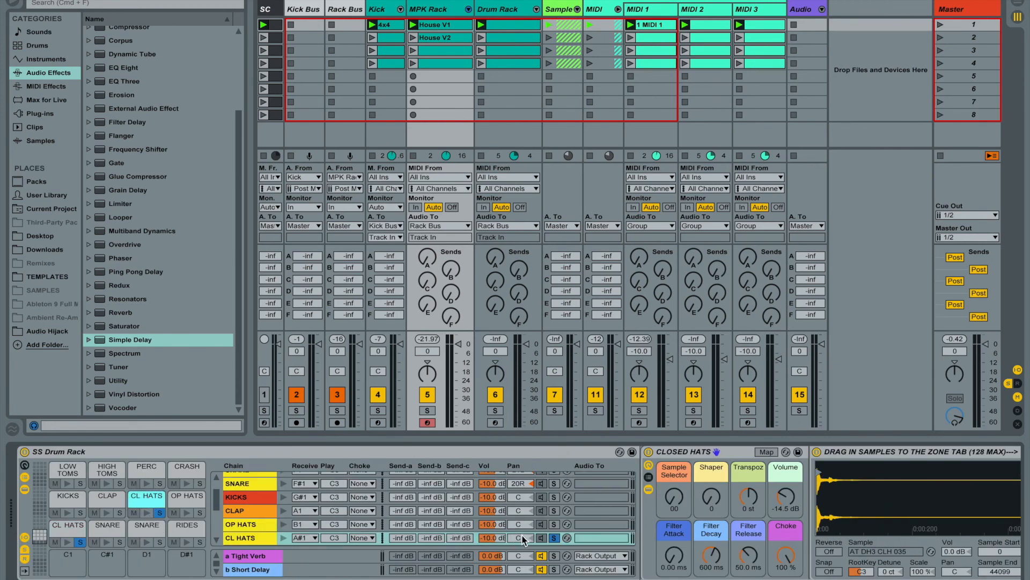
scroll(523, 538, down, 4)
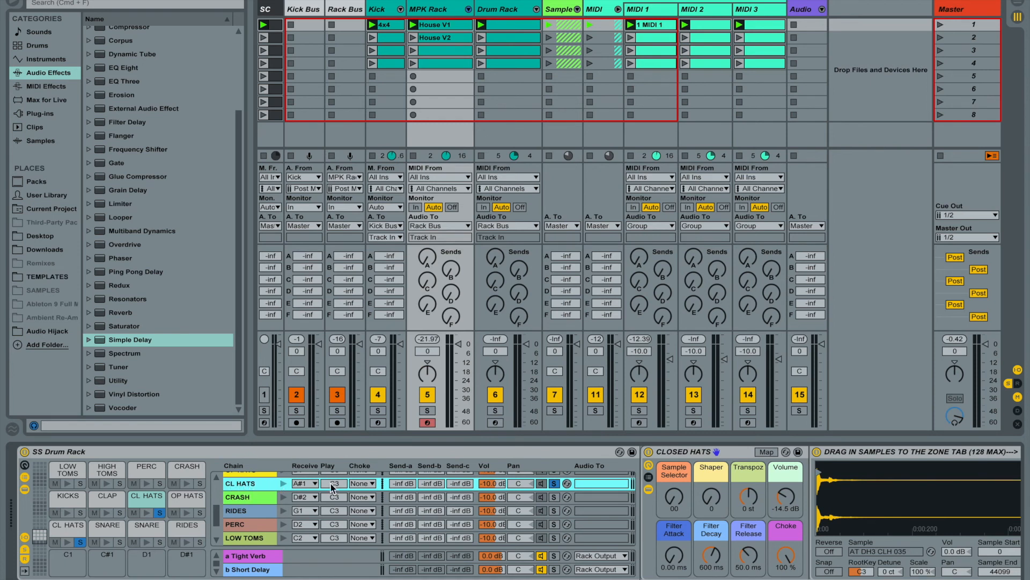
scroll(241, 491, up, 2)
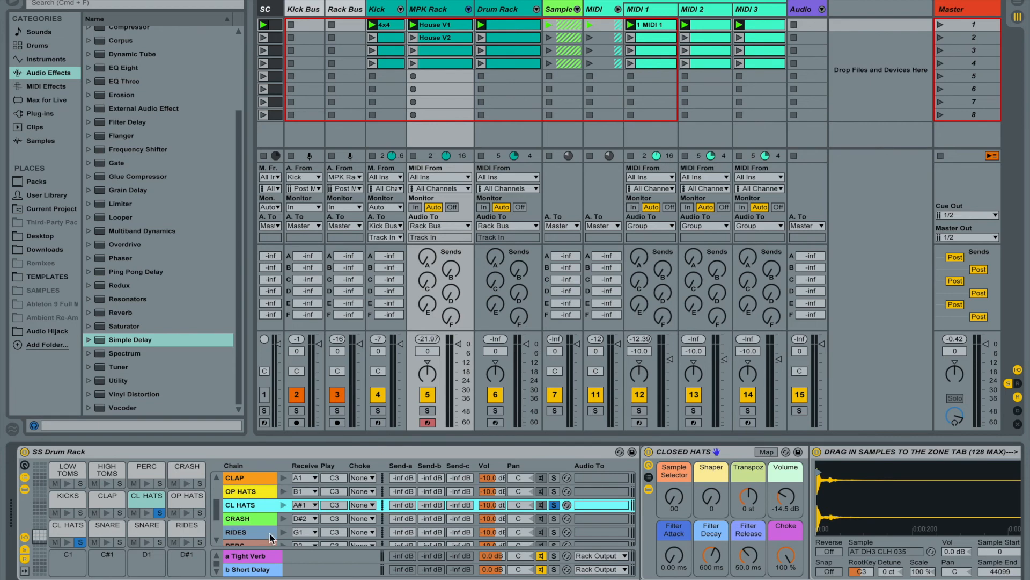
scroll(537, 505, right, 10)
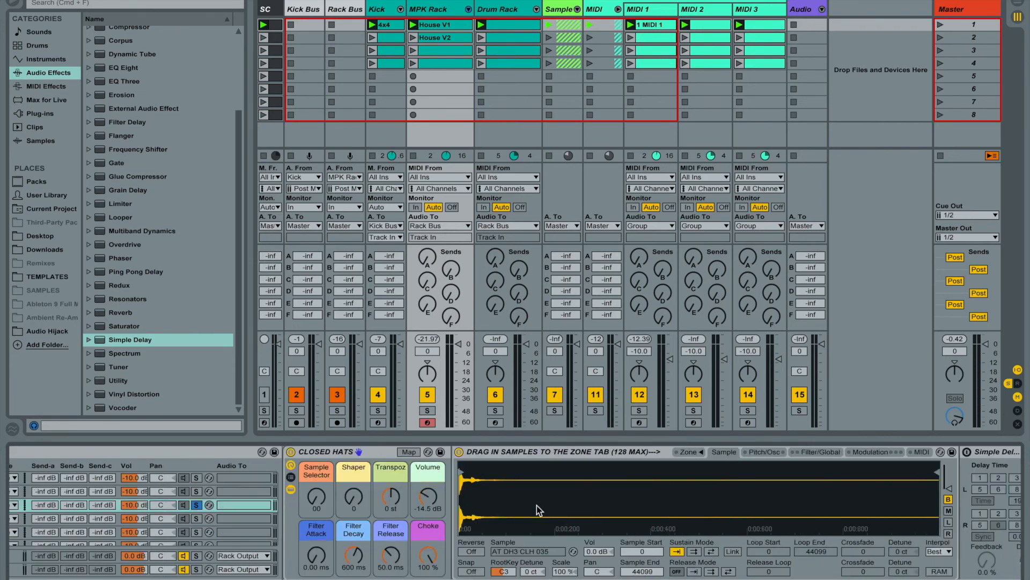
click(652, 452)
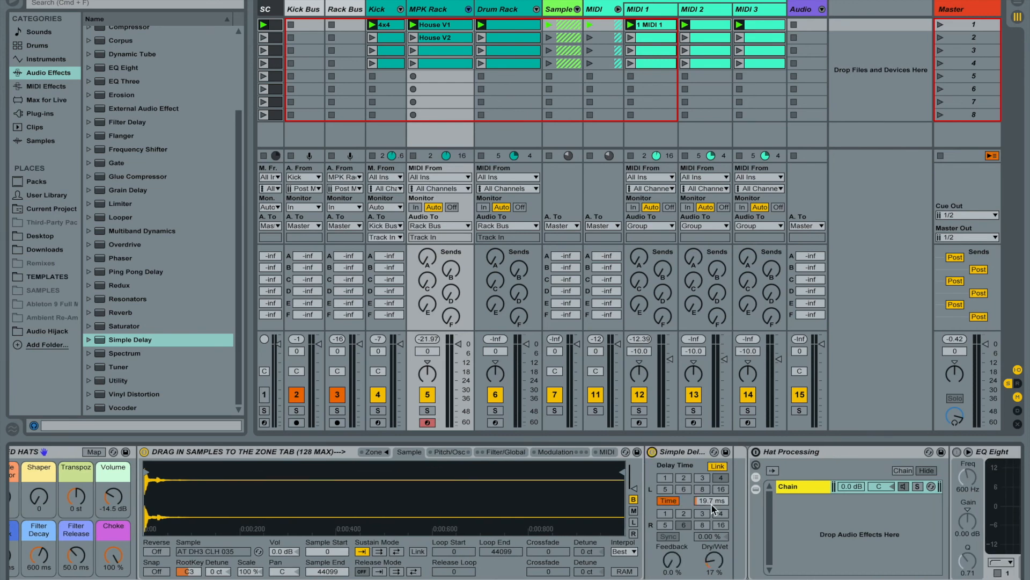
drag(710, 501, 710, 494)
scroll(511, 539, left, 10)
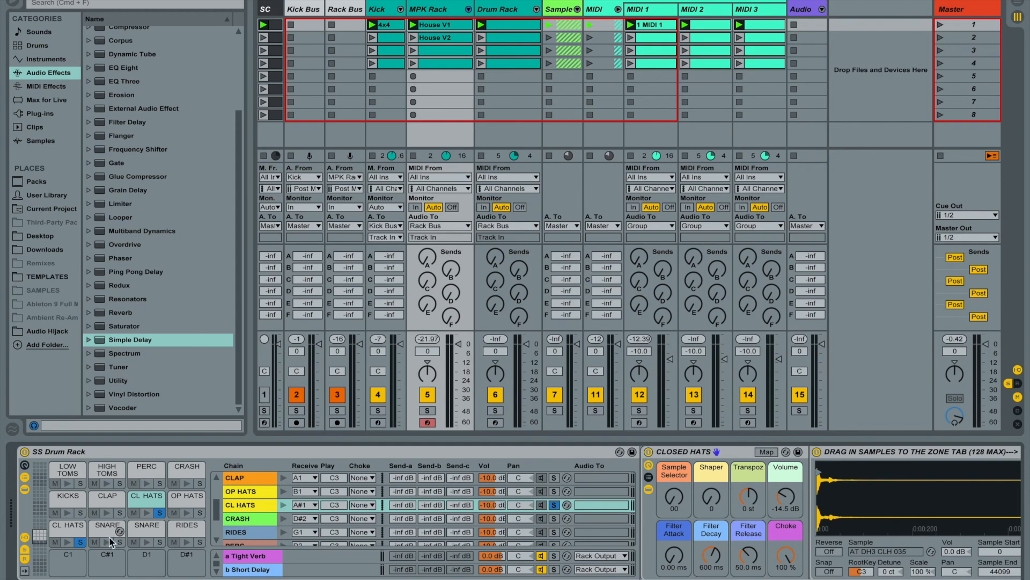
- Turn off the Simple Delay in the E1 CL HATS chain and set its Transpose macro to -1 st
click(65, 527)
scroll(318, 523, right, 10)
scroll(318, 529, right, 5)
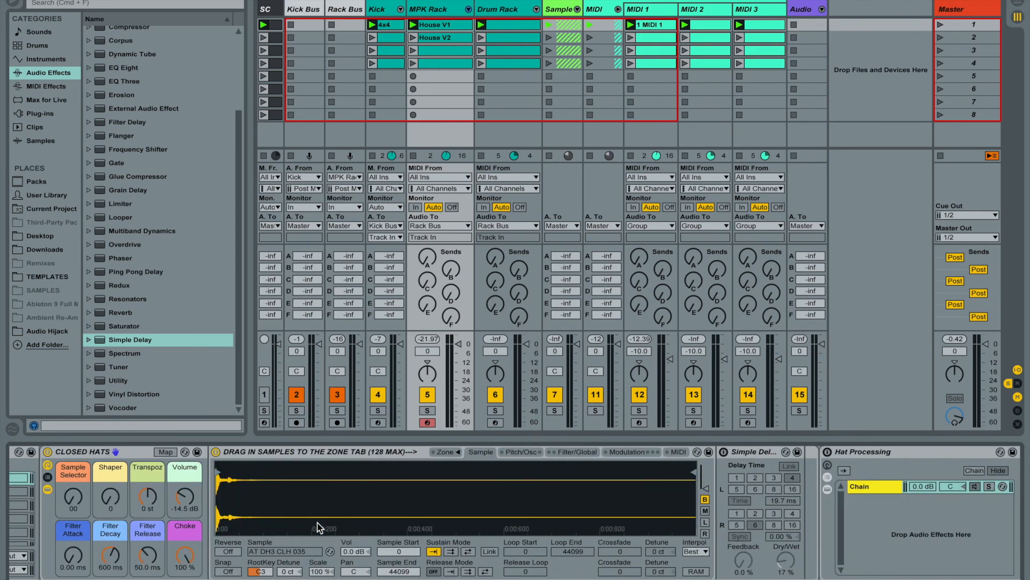
scroll(318, 526, left, 10)
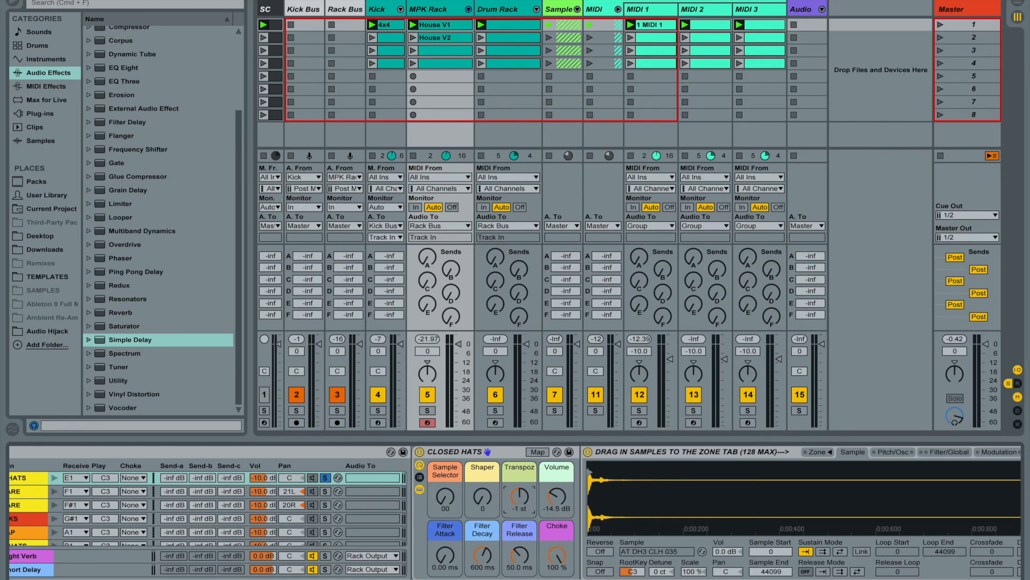
scroll(445, 501, left, 6)
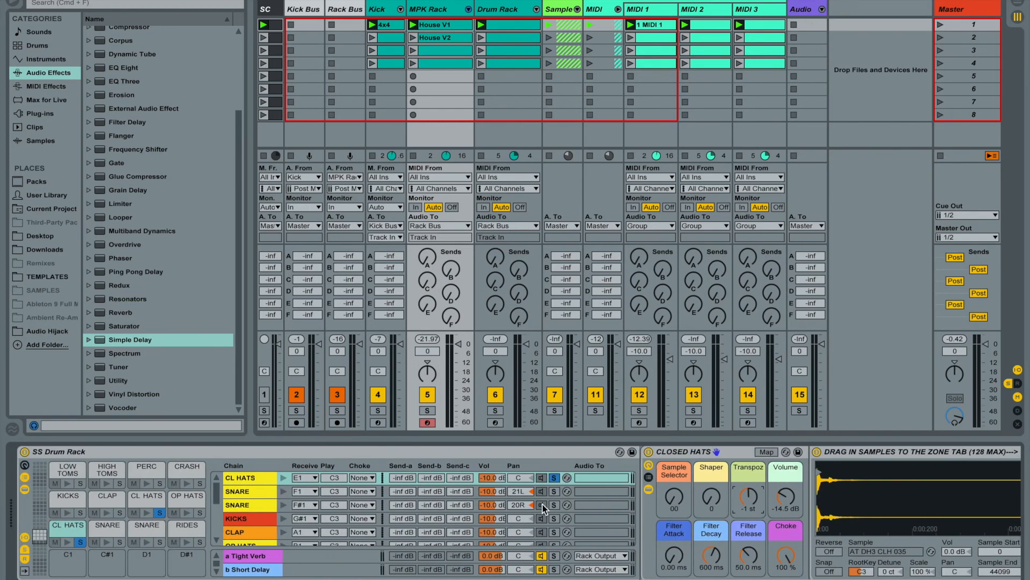
- Copy all A#1 closed-hat notes of the House V1 clip to the E1 CL HATS row and start playback
scroll(543, 507, down, 3)
scroll(558, 514, up, 3)
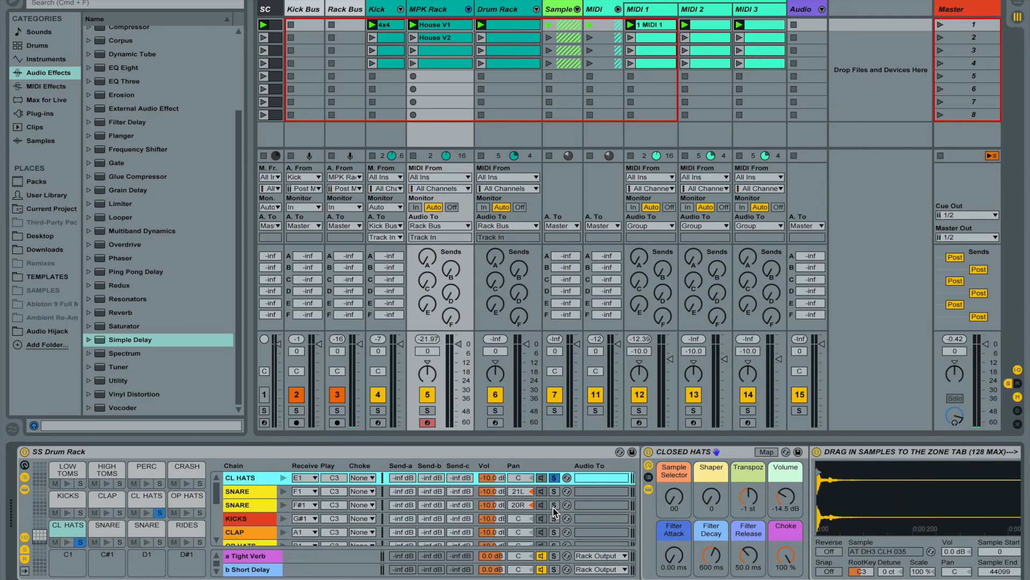
click(689, 578)
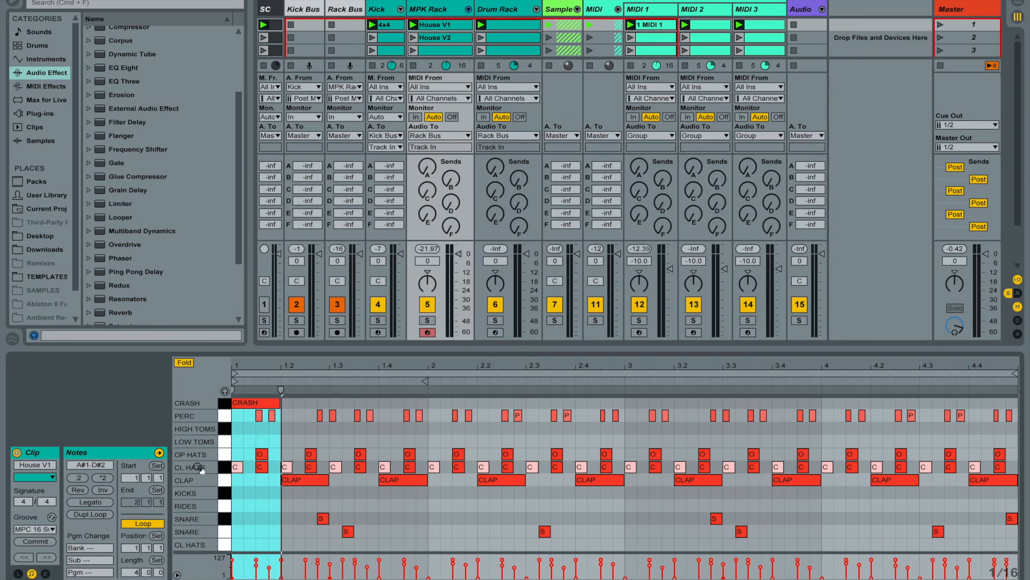
click(224, 466)
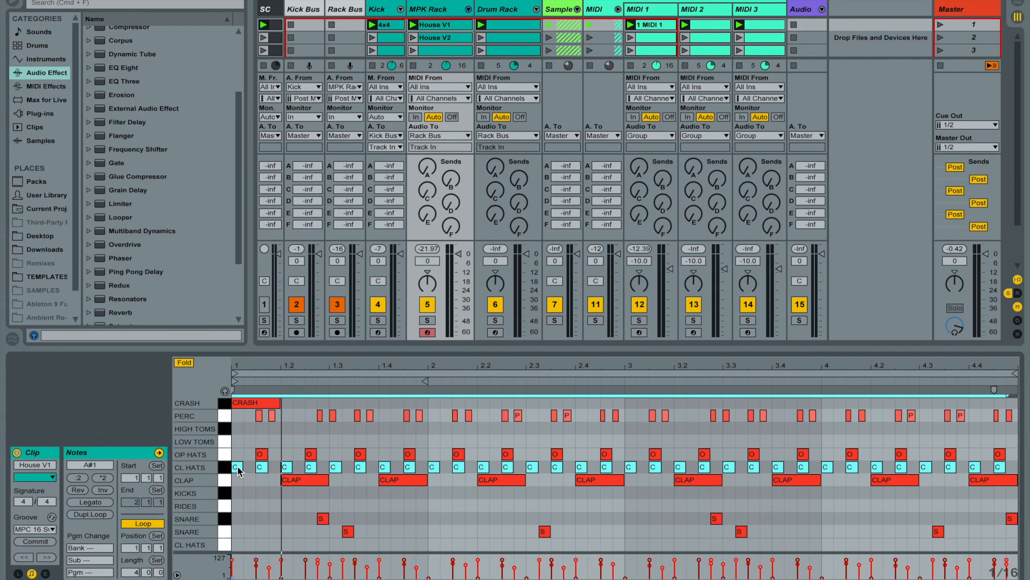
drag(237, 465, 238, 547)
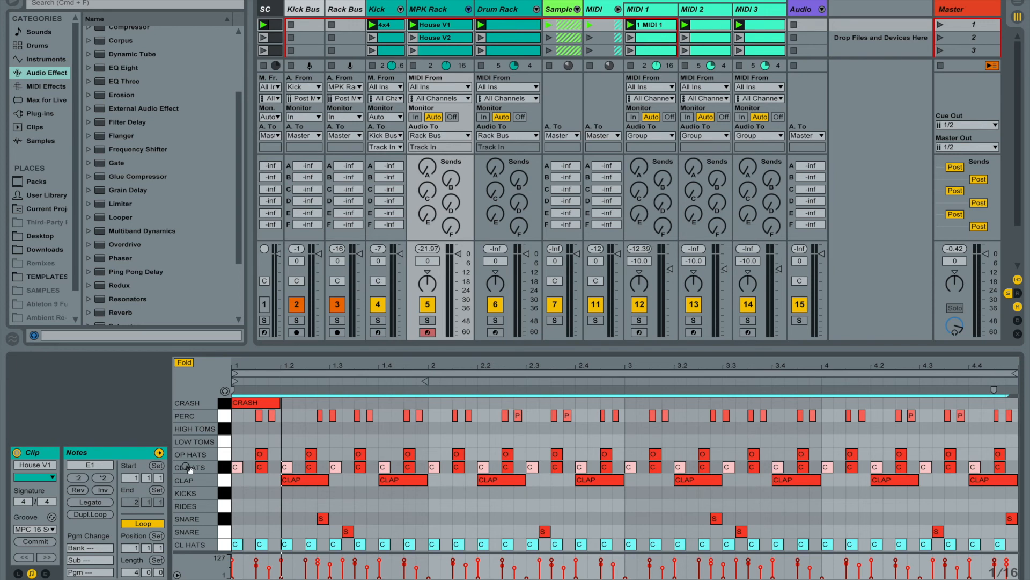
key(space)
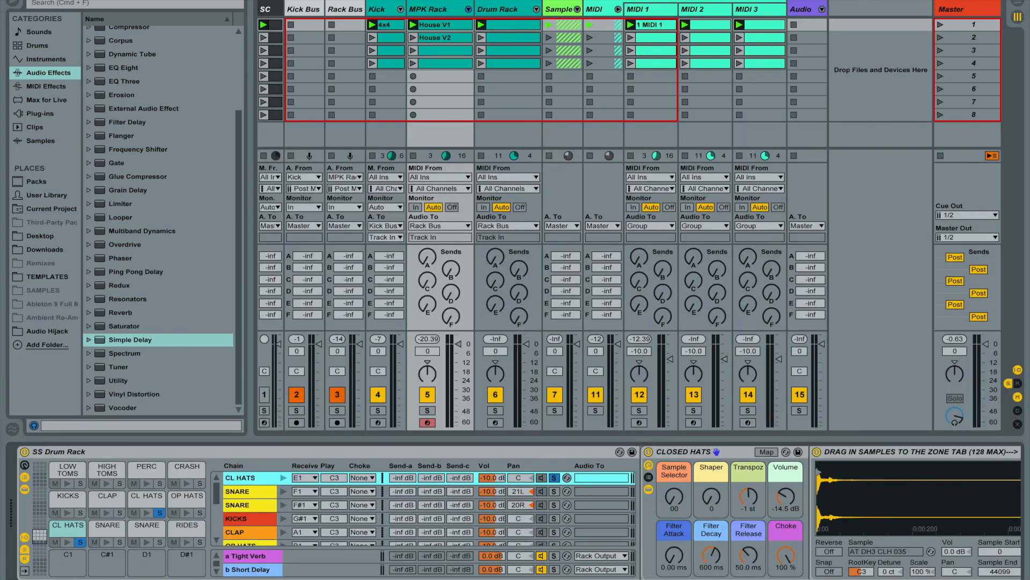
- Turn off solo on both CL HATS chains in the drum rack
click(555, 478)
scroll(550, 494, down, 3)
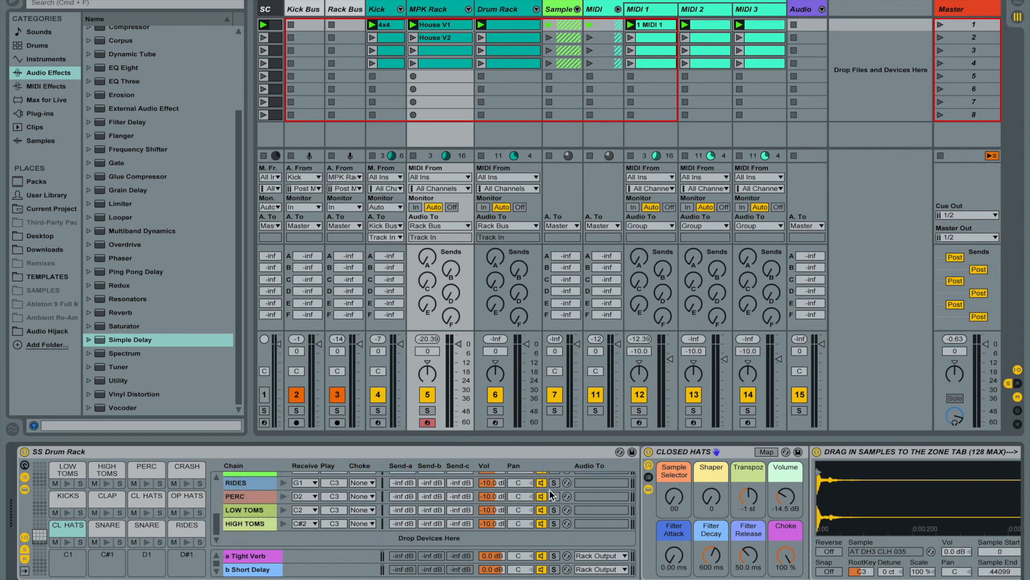
scroll(551, 495, up, 3)
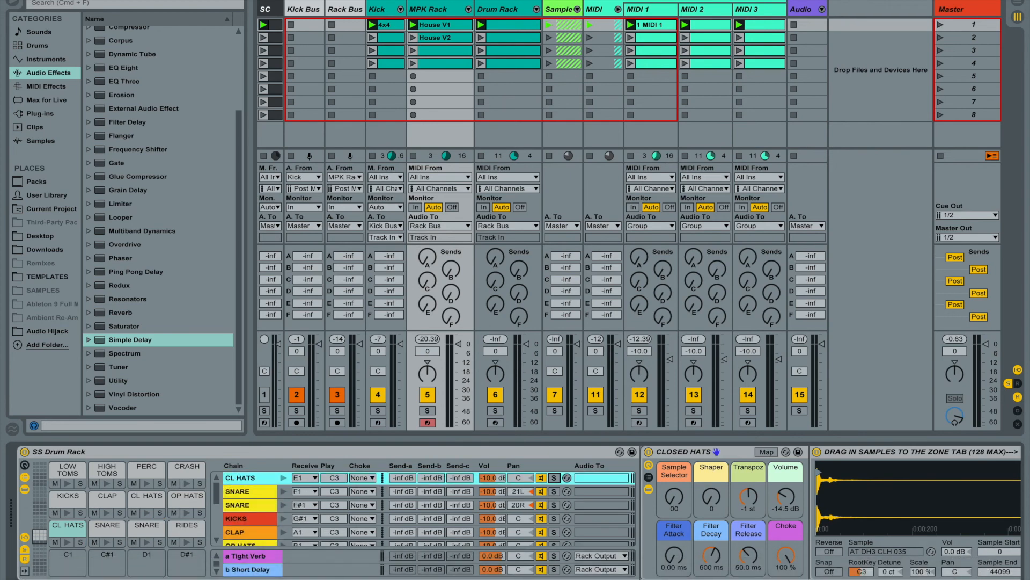
key(alt+super+l)
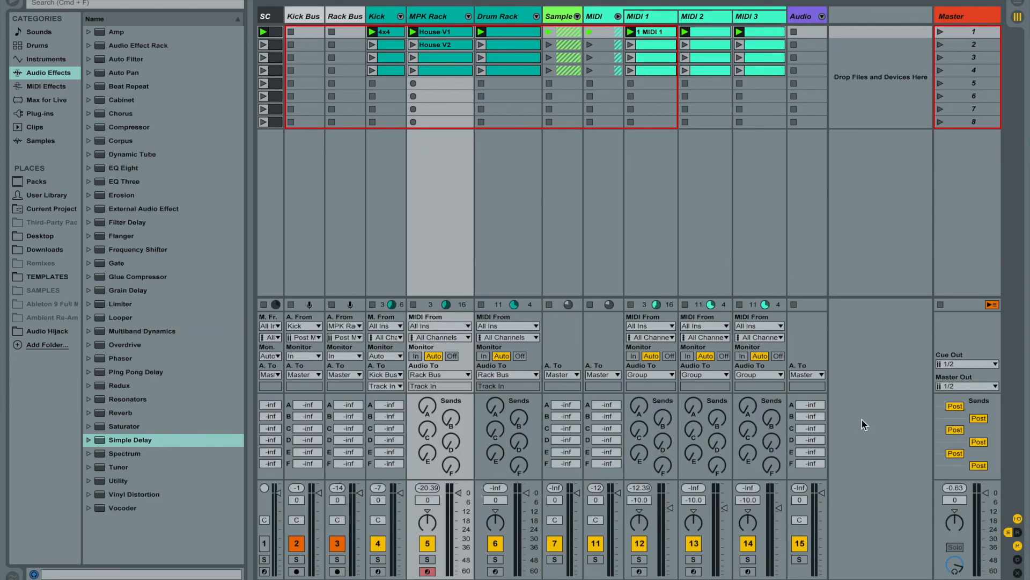
click(429, 19)
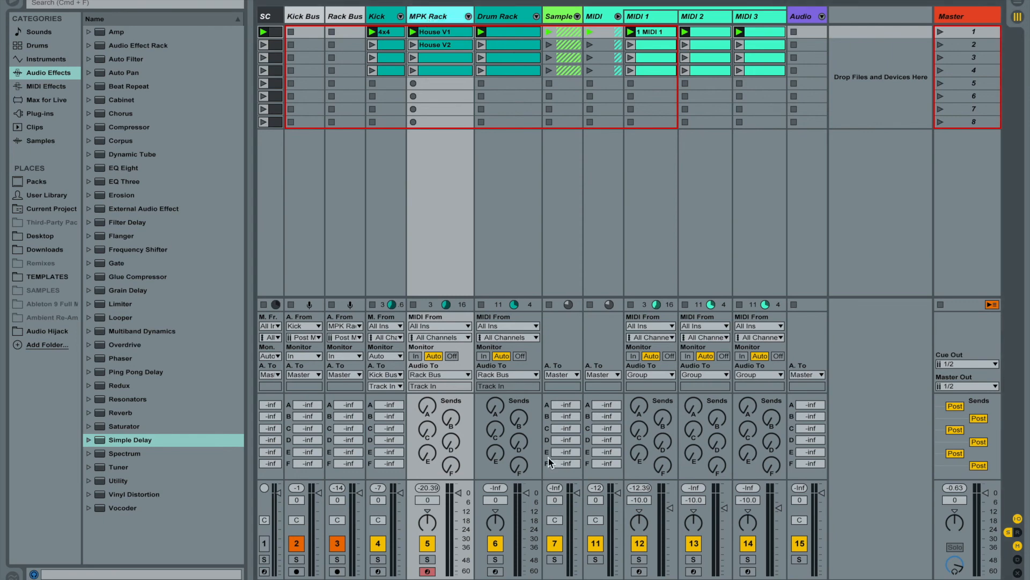
key(alt+super+l)
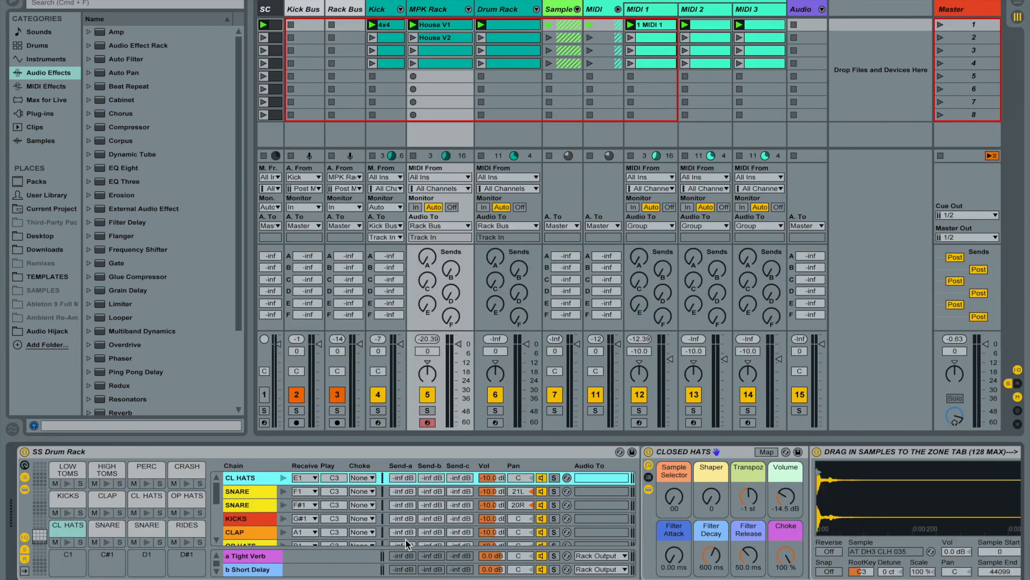
- Select the A1 CLAP chain in the drum rack and hide the macro controls of its SNARE/CLAP rack
click(259, 500)
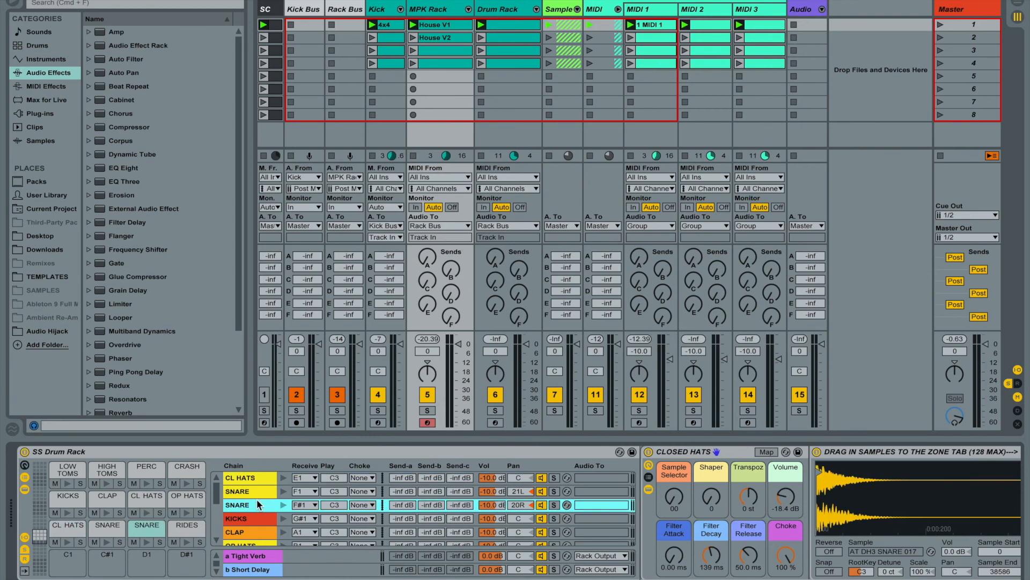
click(249, 533)
click(648, 478)
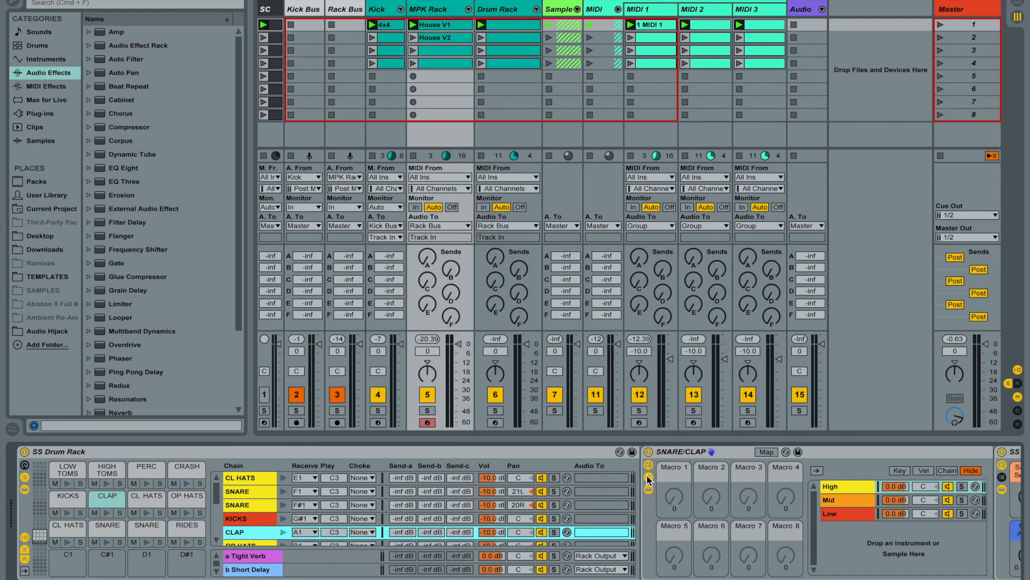
click(649, 465)
- Turn on the Snare Processing effect rack in the CLAP chain
scroll(695, 477, right, 20)
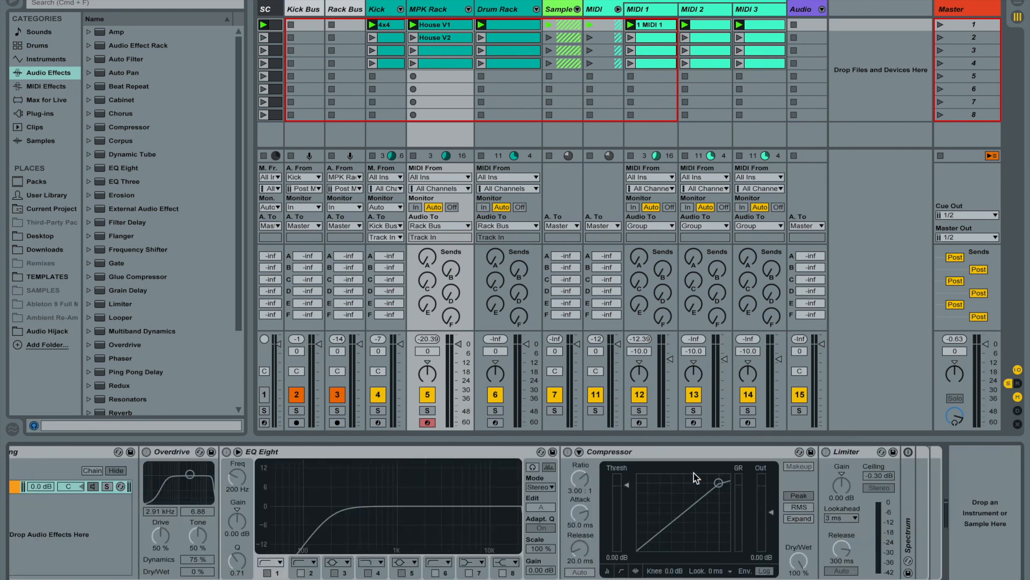
scroll(696, 478, left, 6)
scroll(696, 477, left, 8)
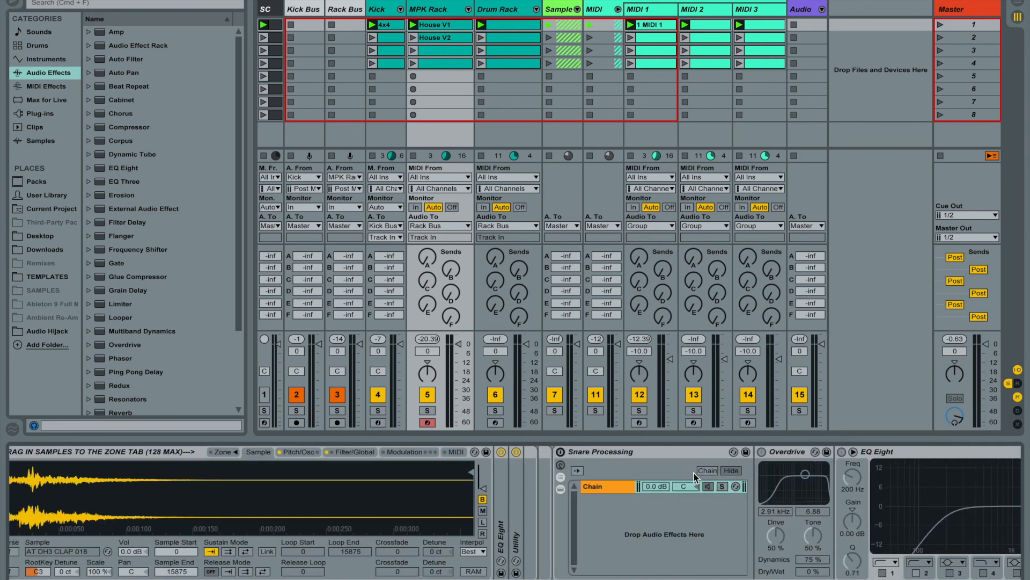
scroll(696, 477, right, 7)
scroll(696, 477, right, 1)
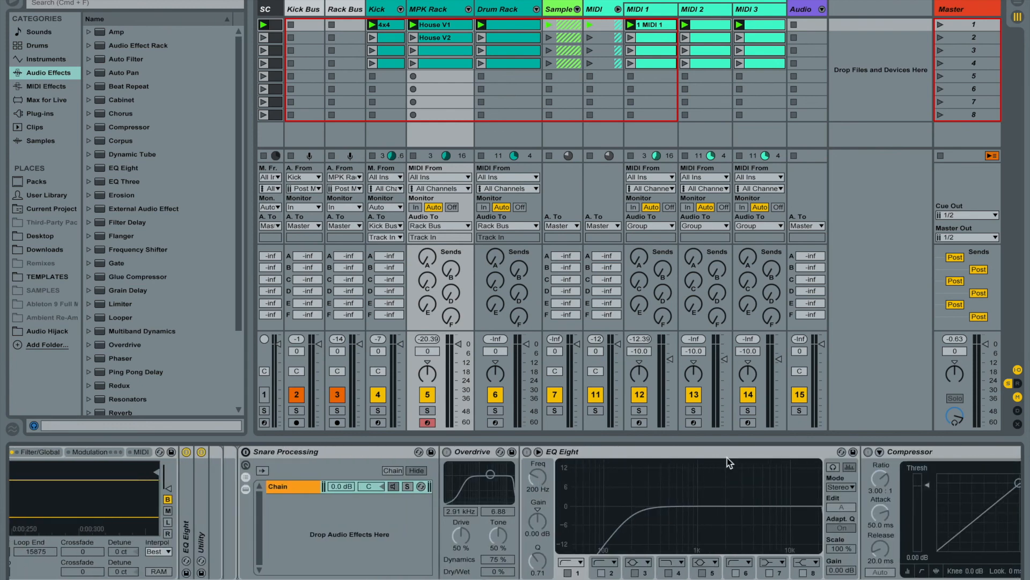
scroll(729, 462, right, 8)
scroll(729, 462, right, 8)
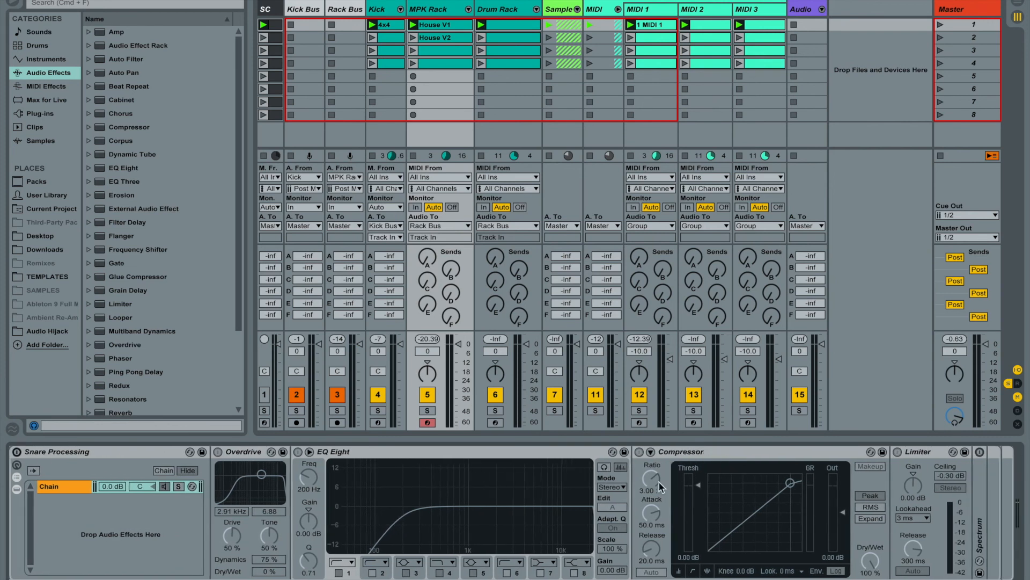
scroll(394, 520, left, 14)
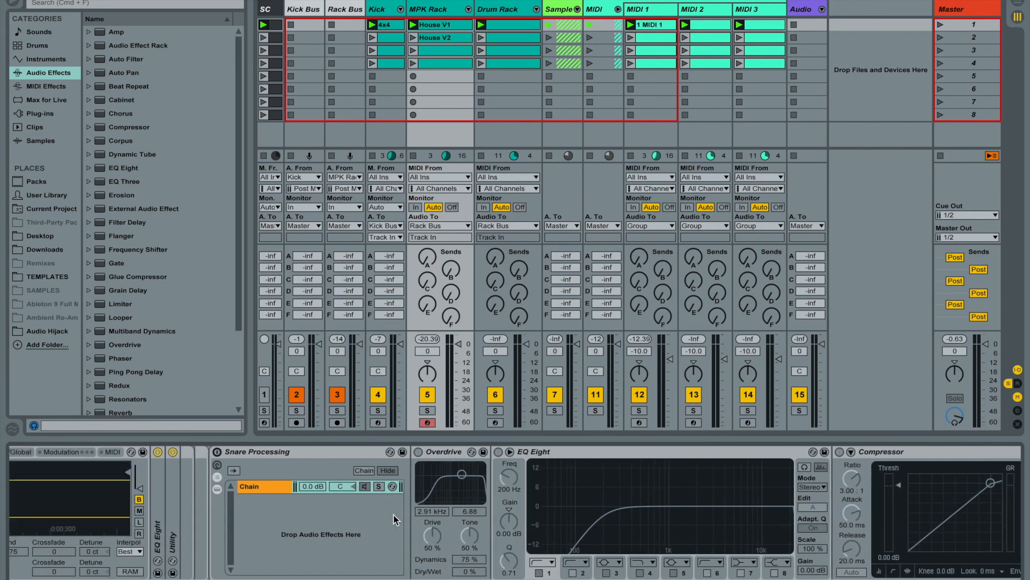
scroll(395, 520, left, 5)
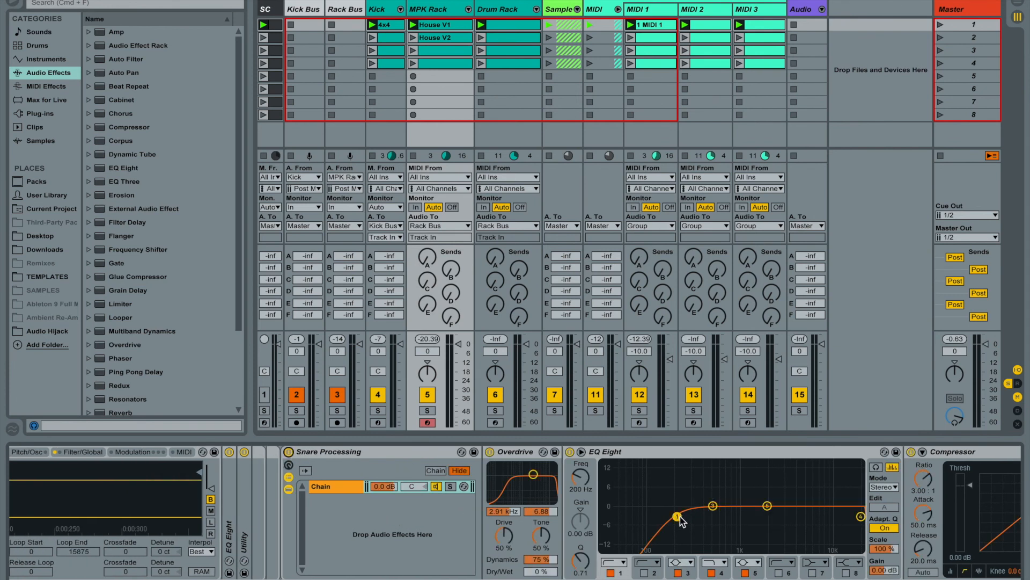
- Raise the low cut of the Snare Processing rack's EQ Eight to 519 Hz, and turn off the Overdrive after comparing the sound
drag(677, 516, 714, 511)
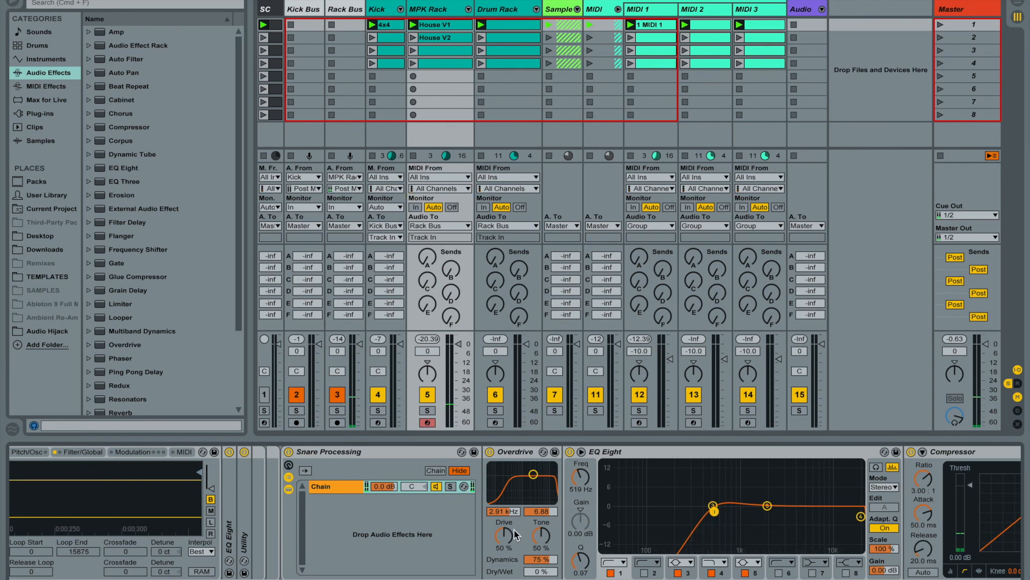
click(489, 452)
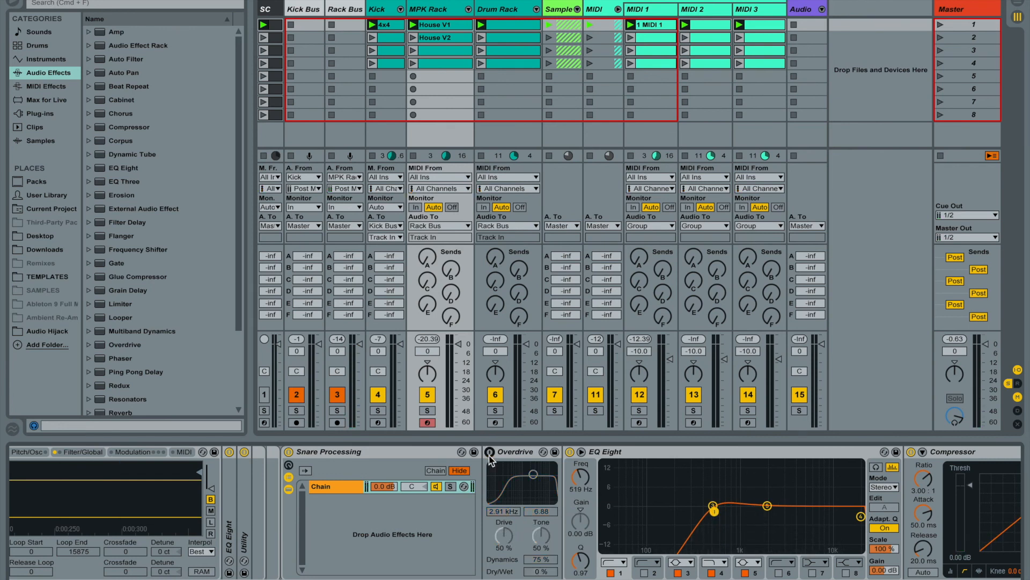
click(490, 452)
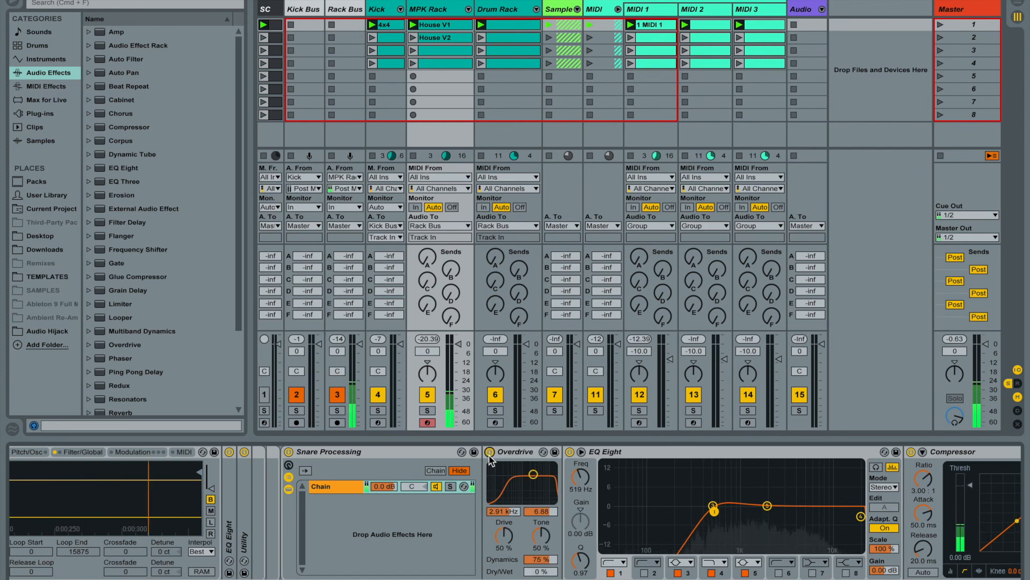
mouse_move(498, 537)
mouse_down()
mouse_move(497, 518)
mouse_move(498, 534)
mouse_up()
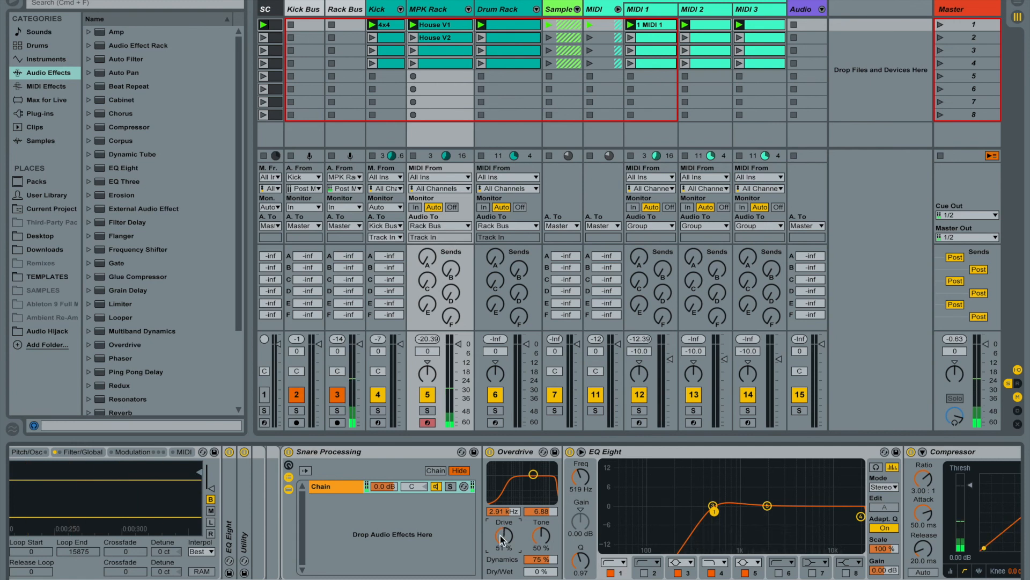
click(490, 452)
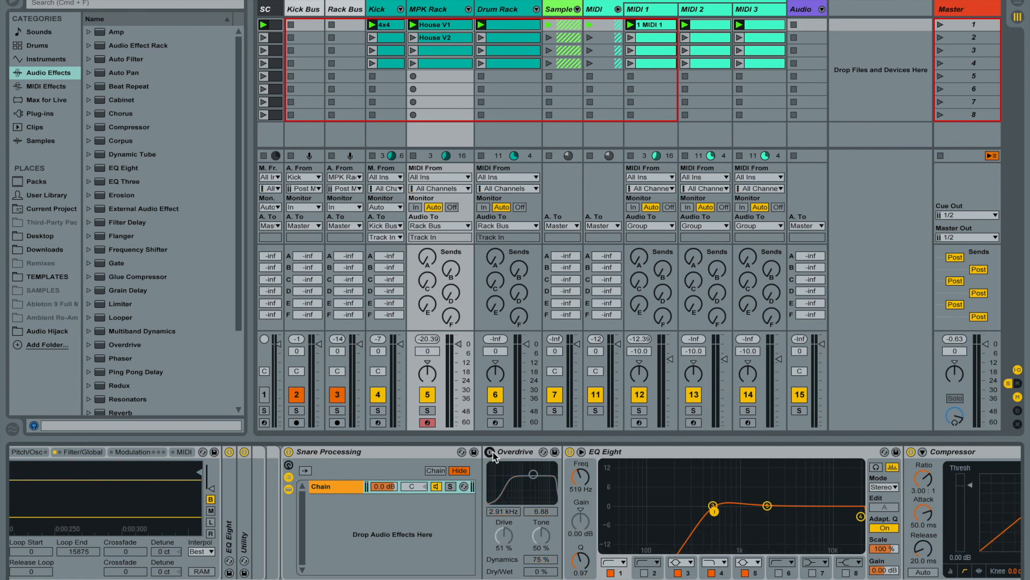
- Hot-swap the Overdrive in the Snare Processing rack, trying Saturator first and settling on Redux
click(543, 452)
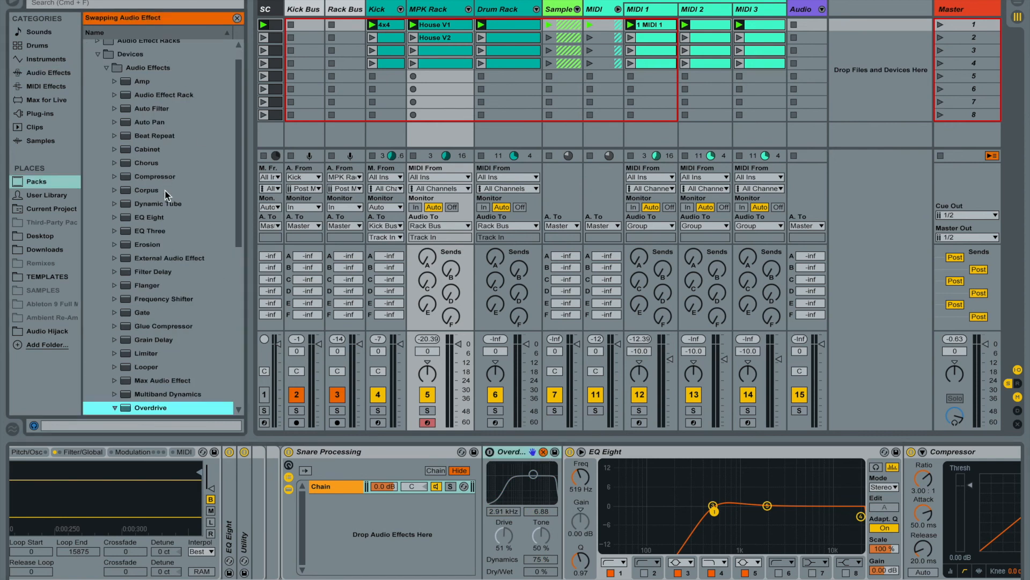
scroll(180, 343, down, 8)
scroll(175, 307, up, 2)
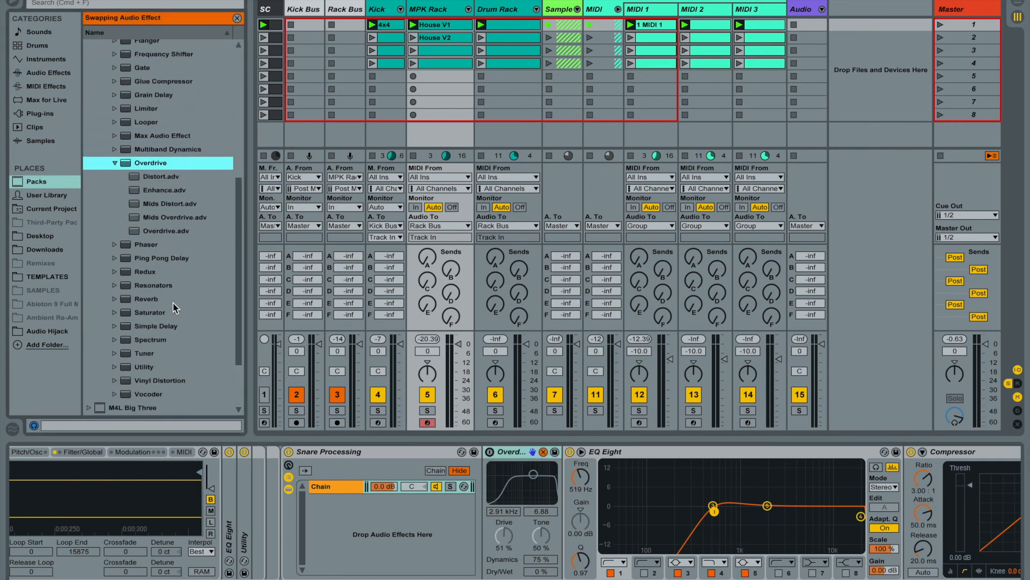
click(155, 311)
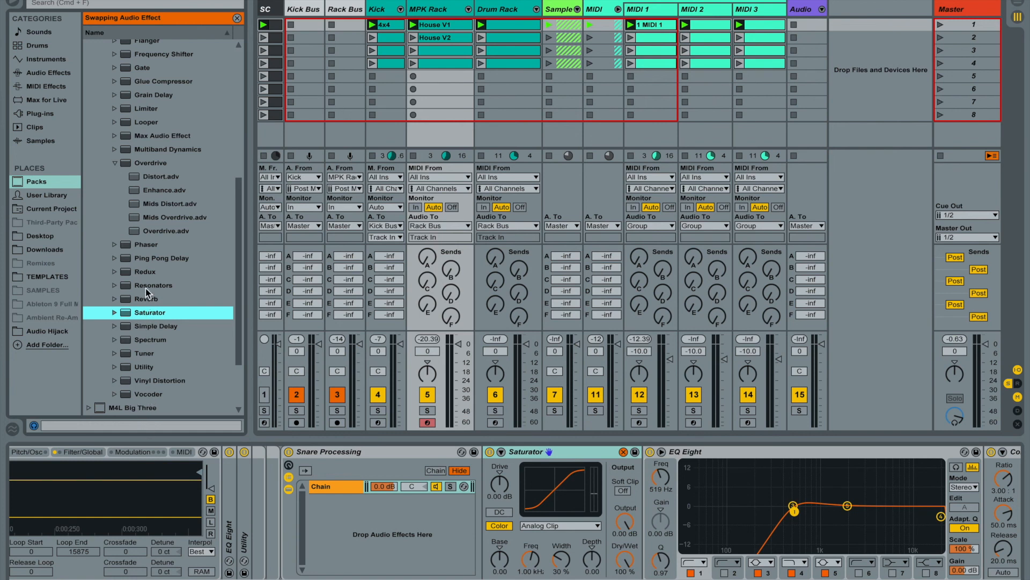
click(144, 273)
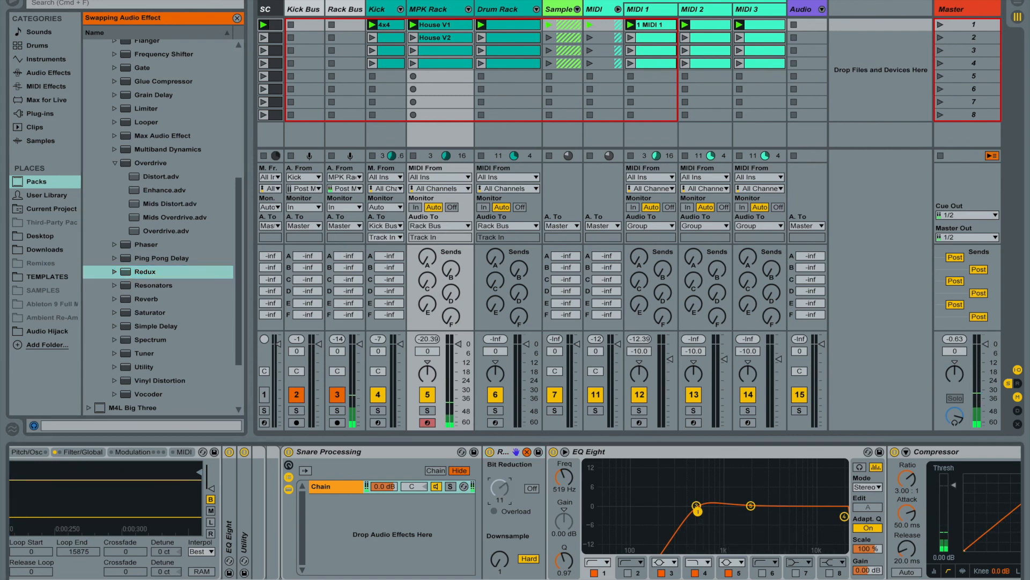
- Turn on Redux bit reduction for the clap, with Bit Reduction at 16 and Downsample at 6
click(500, 493)
drag(503, 493, 503, 499)
drag(500, 559, 501, 549)
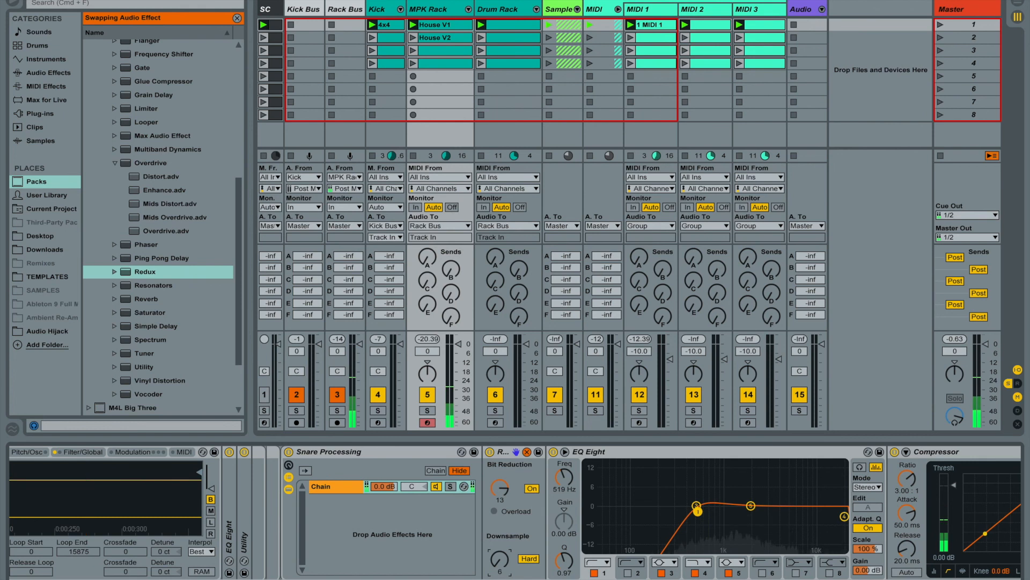
drag(500, 488, 500, 484)
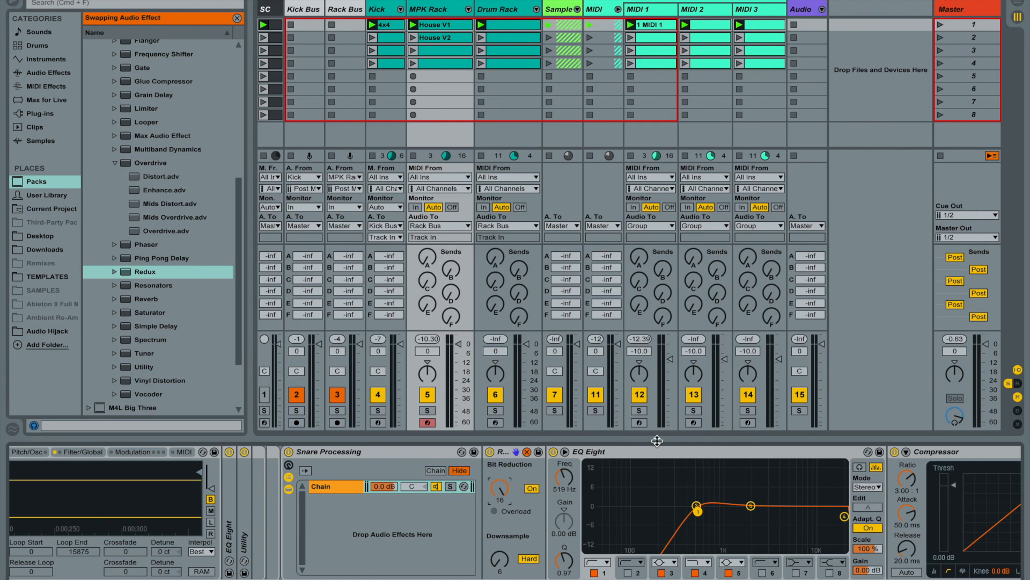
- Set the clap Compressor's threshold to about -8.73 dB and its ratio to about 5.64:1
scroll(647, 495, right, 5)
mouse_move(719, 482)
mouse_down()
mouse_move(690, 505)
mouse_move(703, 495)
mouse_up()
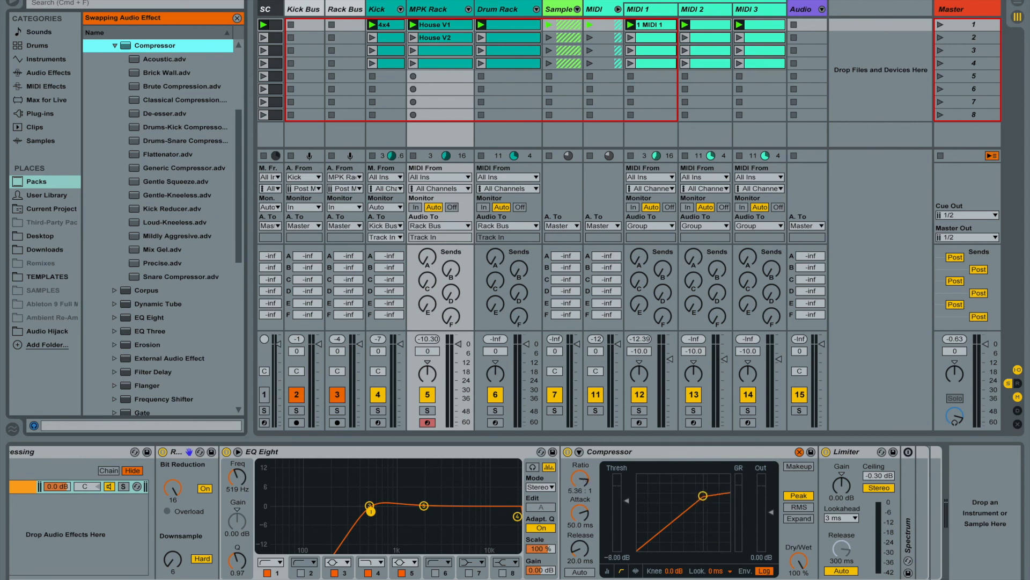
drag(703, 496, 696, 501)
mouse_move(695, 502)
mouse_down()
mouse_move(712, 488)
mouse_move(700, 497)
mouse_up()
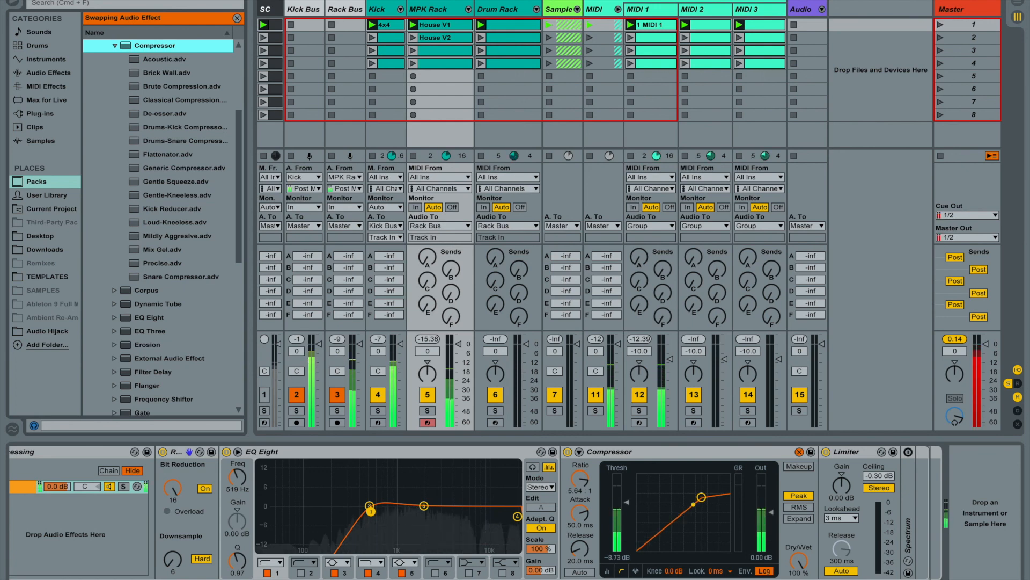
- Duplicate the B1 OP HATS pad of the SS Drum Rack onto the empty C1 pad
key(alt+super+l)
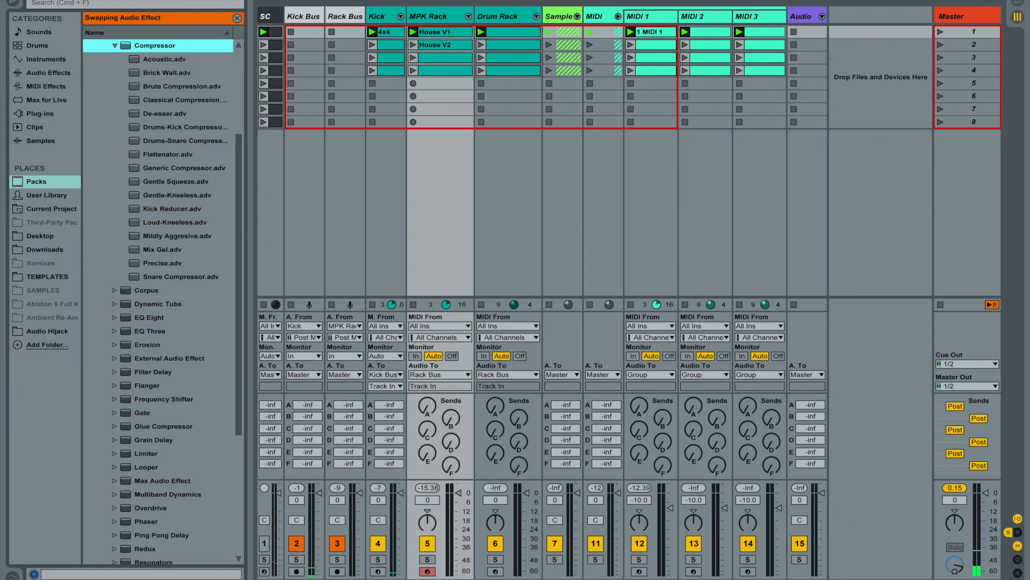
click(835, 579)
scroll(585, 569, left, 15)
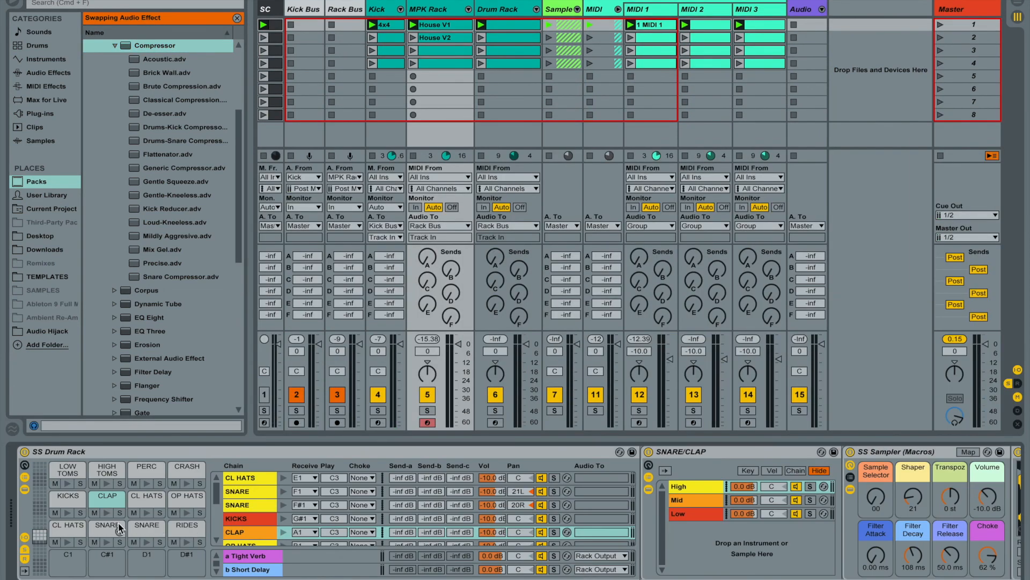
scroll(252, 505, down, 2)
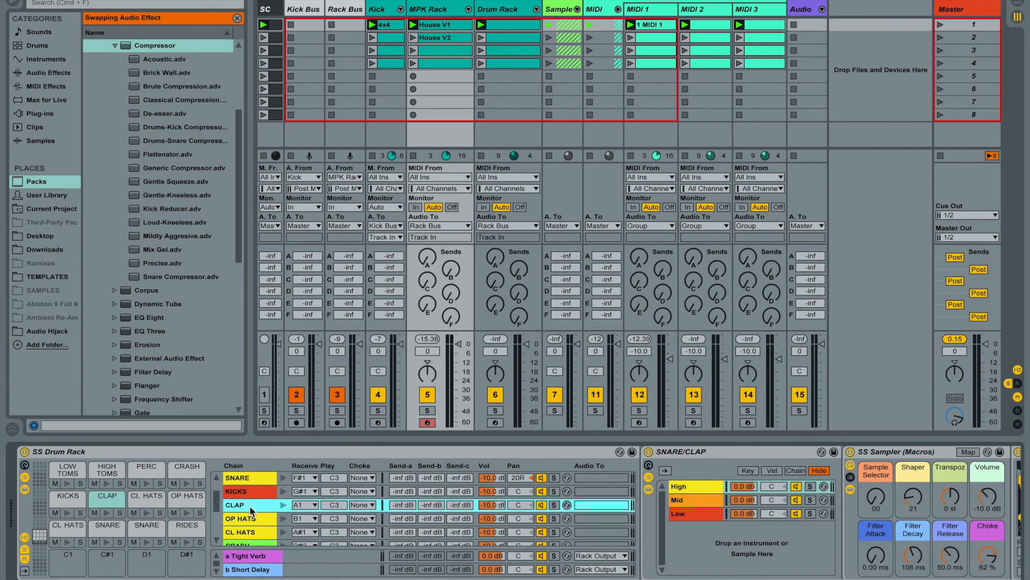
click(245, 520)
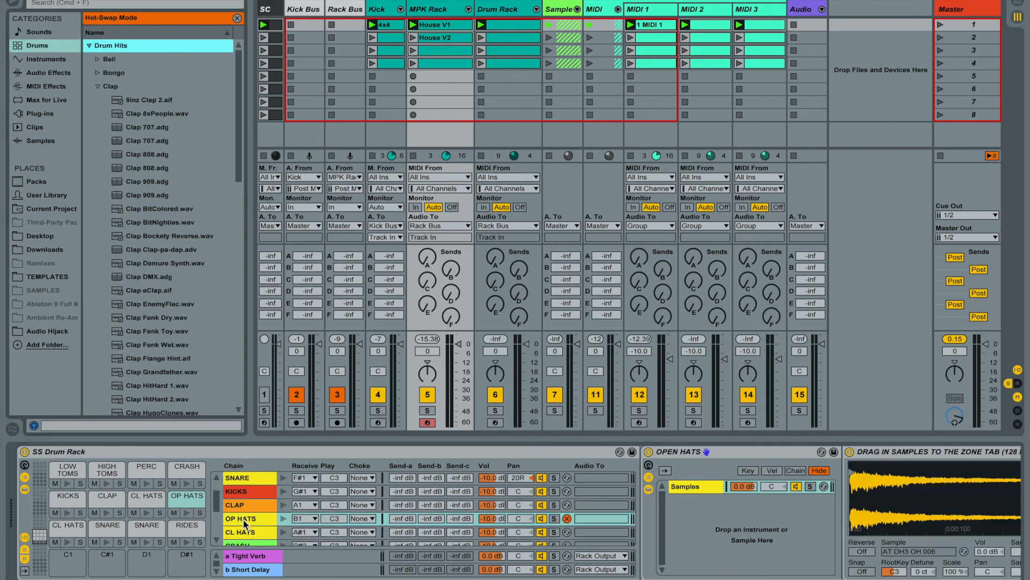
scroll(501, 542, down, 1)
scroll(537, 523, right, 1)
click(572, 504)
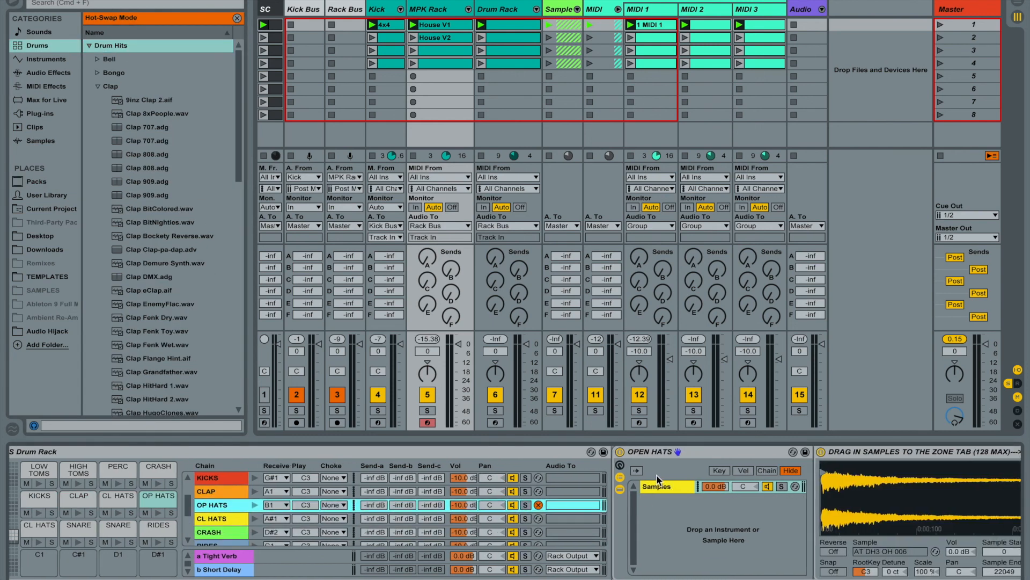
right_click(228, 506)
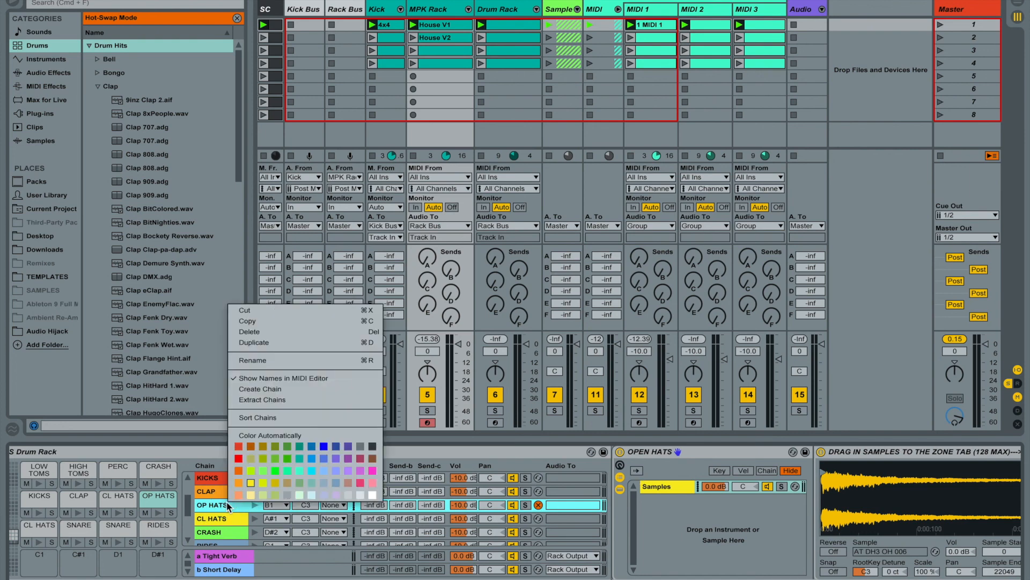
click(214, 505)
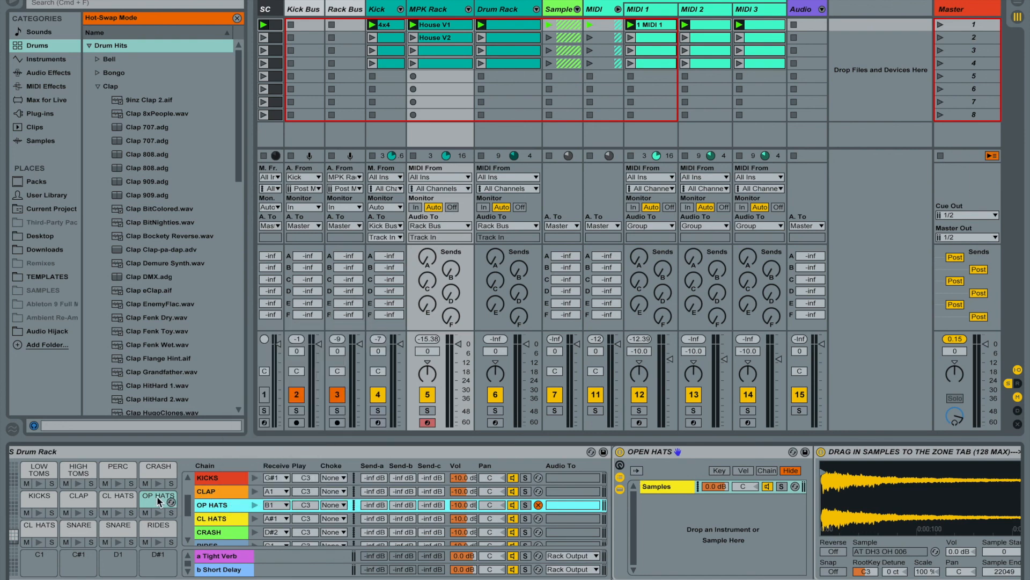
click(80, 567)
click(35, 566)
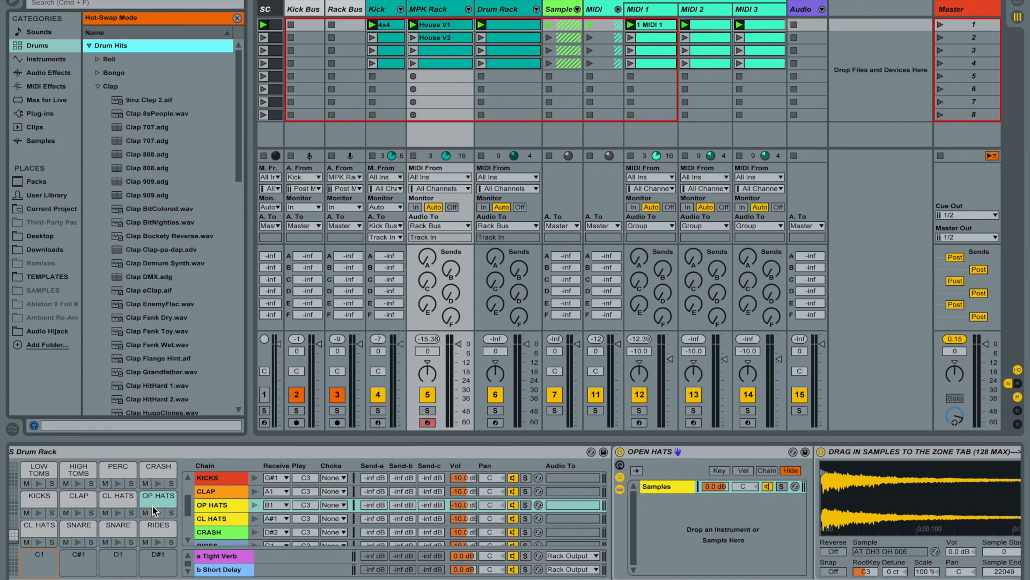
click(166, 499)
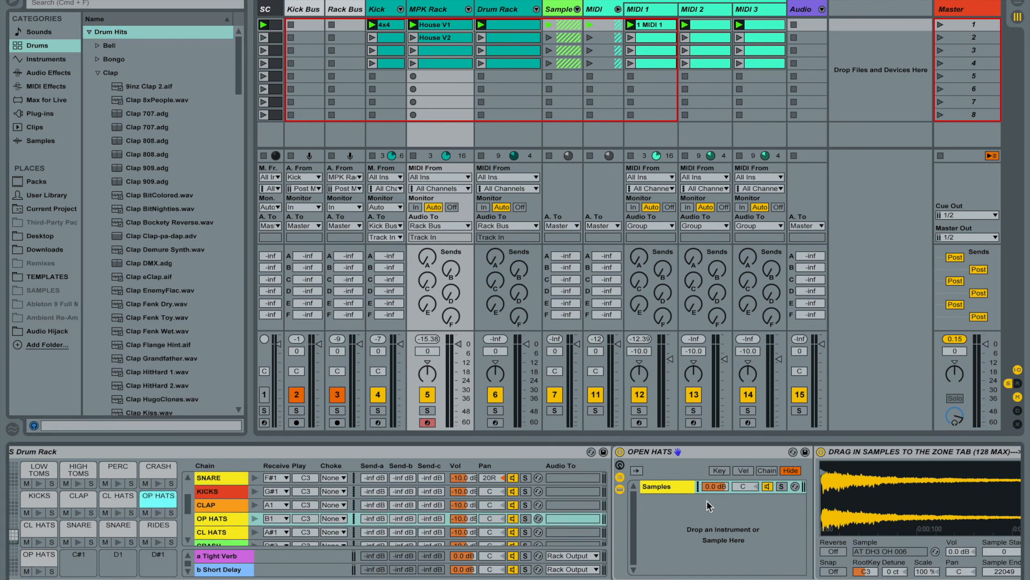
- Show the OPEN HATS macro controls and set the C1 pad's transposition to +1 st
click(620, 464)
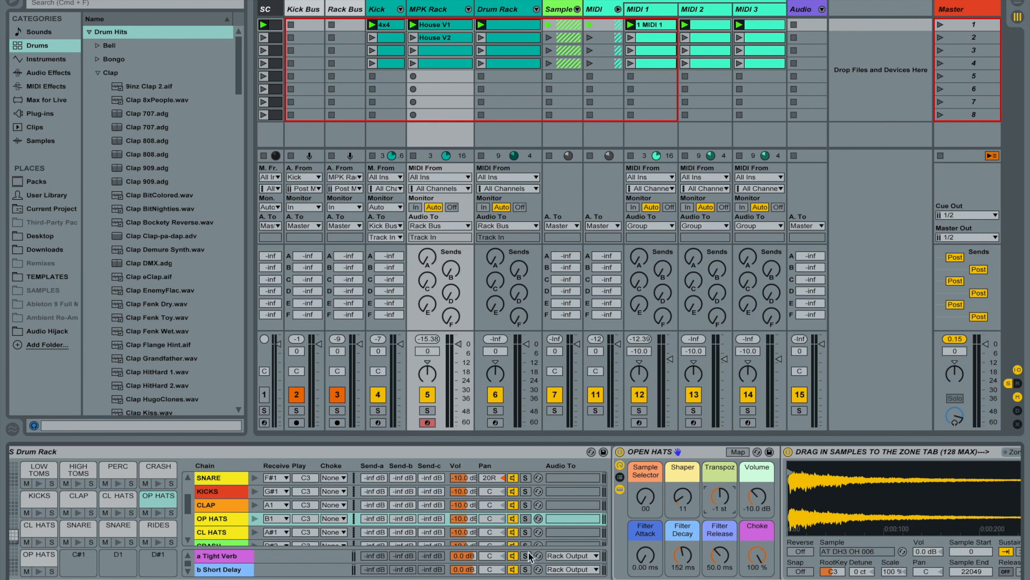
click(36, 558)
click(719, 498)
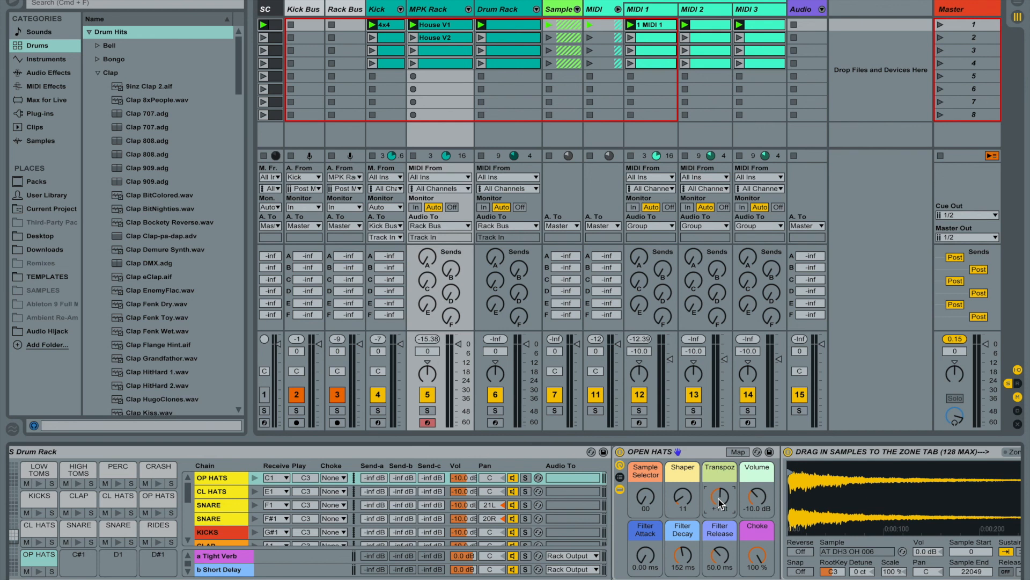
- Pan the C1 OP HATS chain to 43L and the B1 OP HATS chain to 44R, and play the loop to check
drag(488, 482, 489, 492)
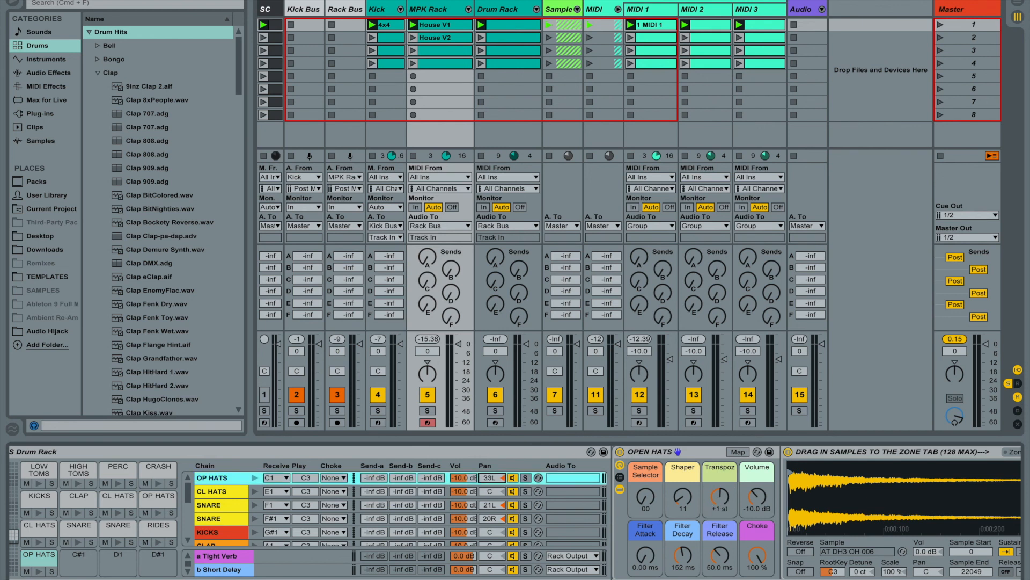
drag(488, 494, 488, 489)
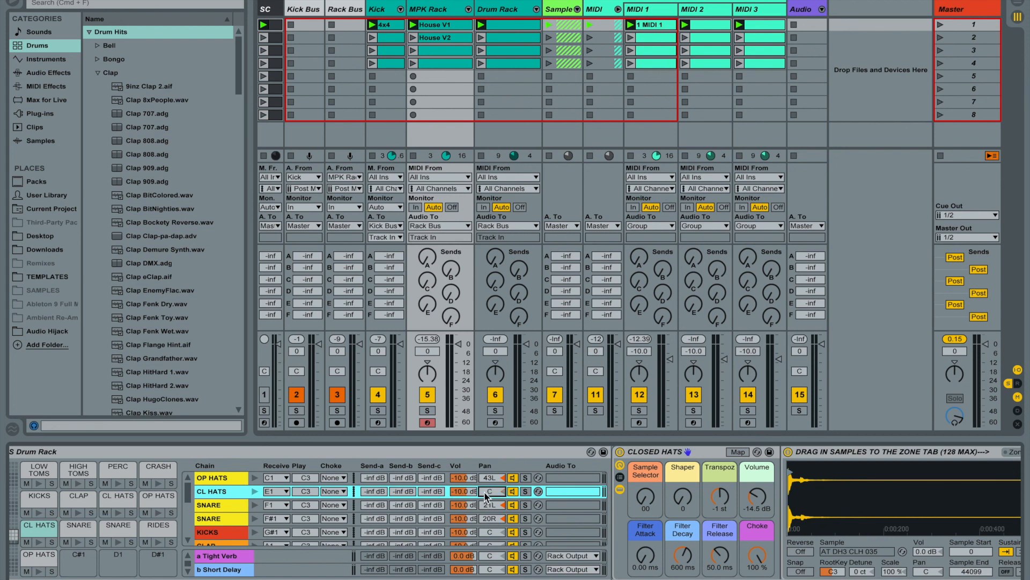
scroll(494, 487, down, 3)
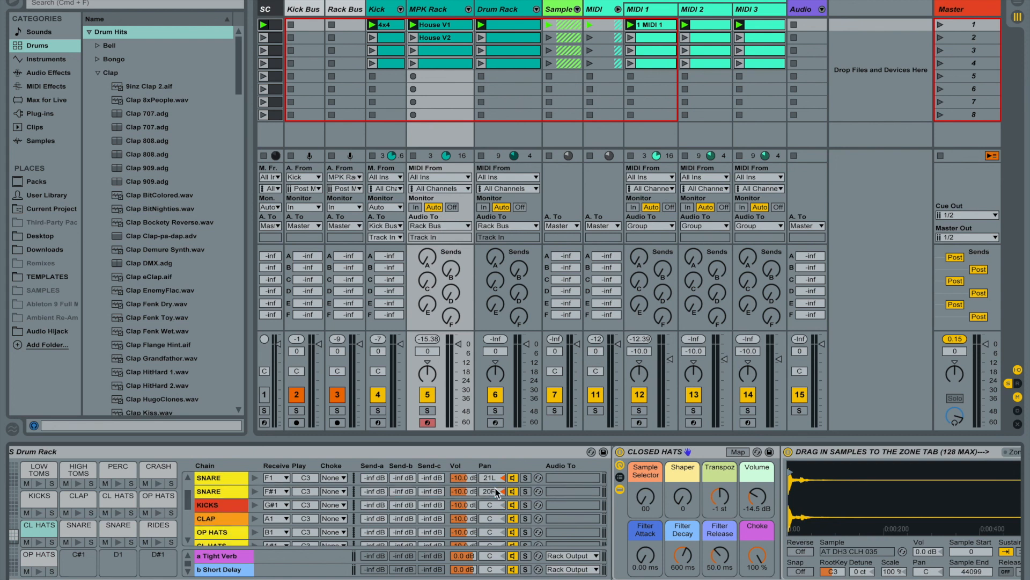
scroll(494, 493, up, 3)
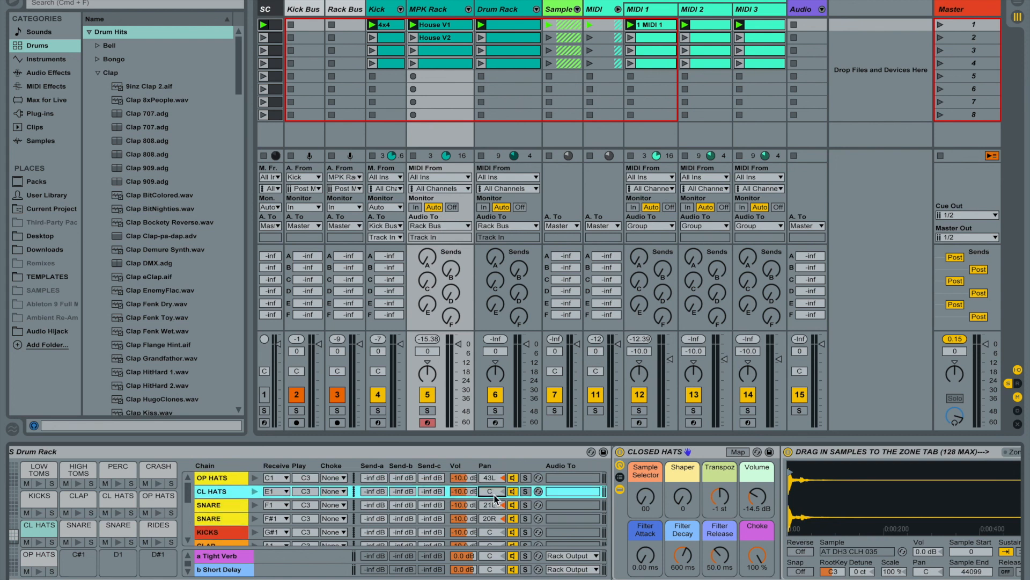
scroll(493, 493, down, 3)
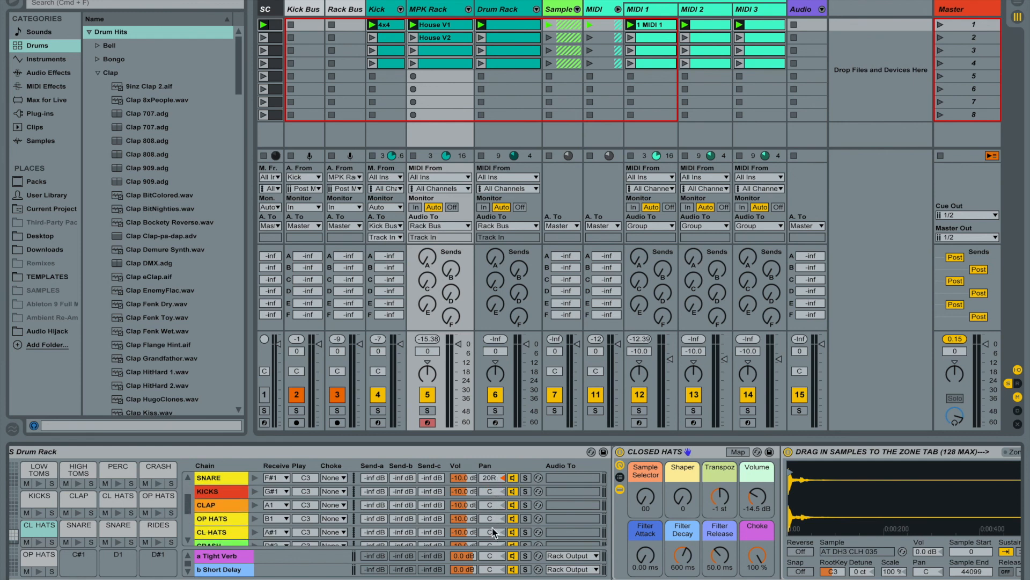
click(489, 519)
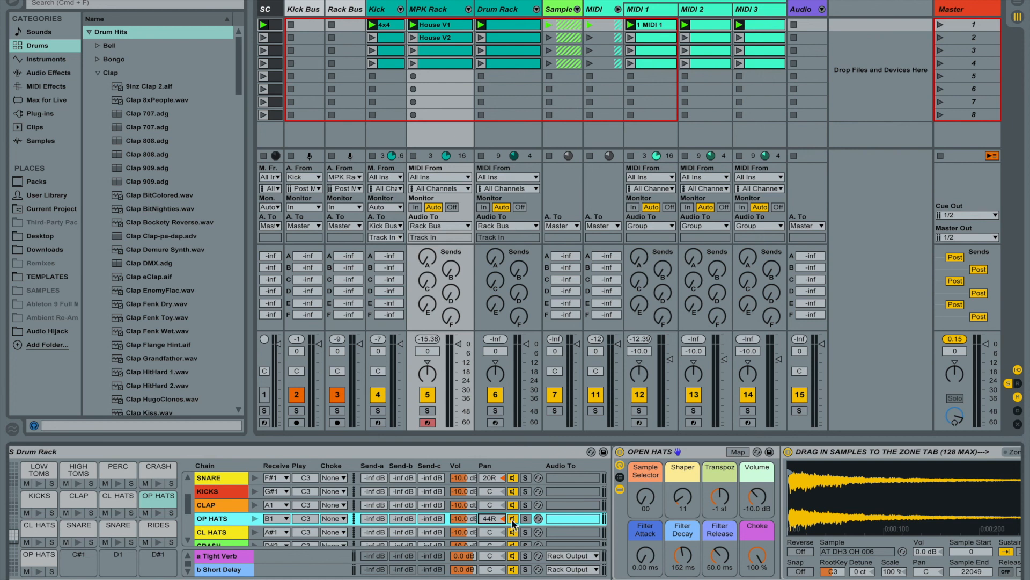
key(space)
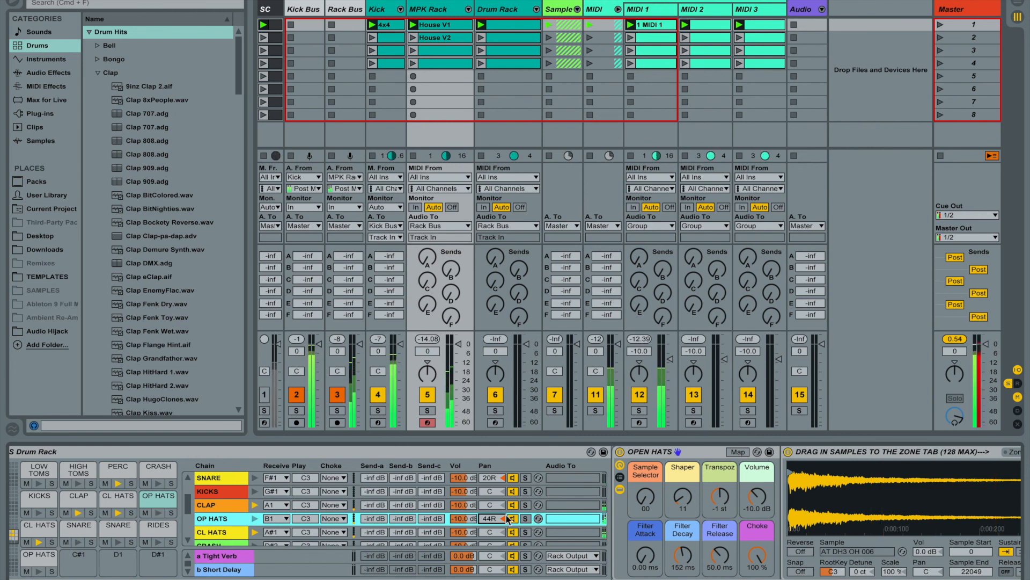
scroll(496, 510, up, 3)
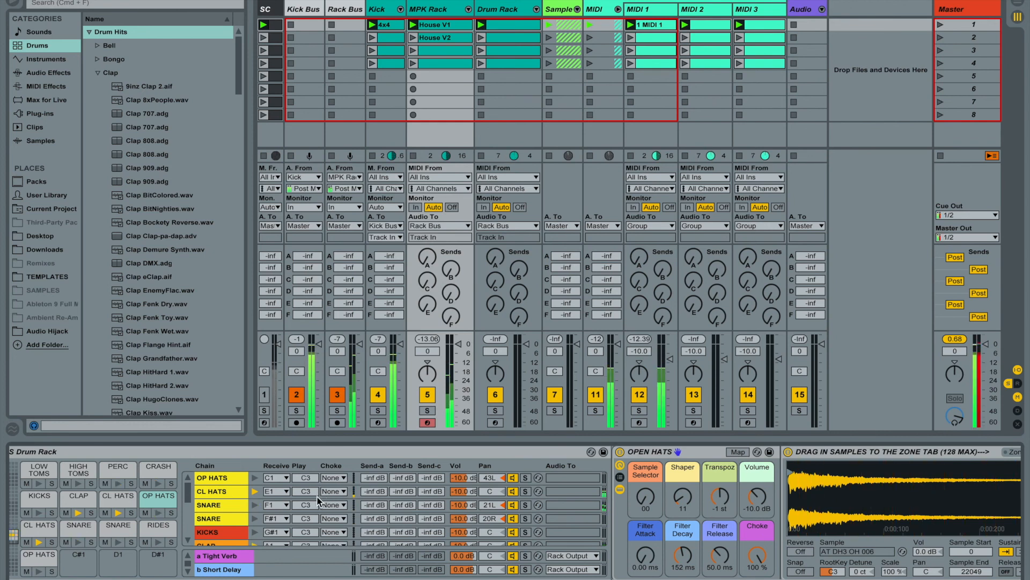
key(space)
- Copy all B1 open-hat notes of the House V1 clip to the C1 OP HATS row and start playback
key(shift+Tab)
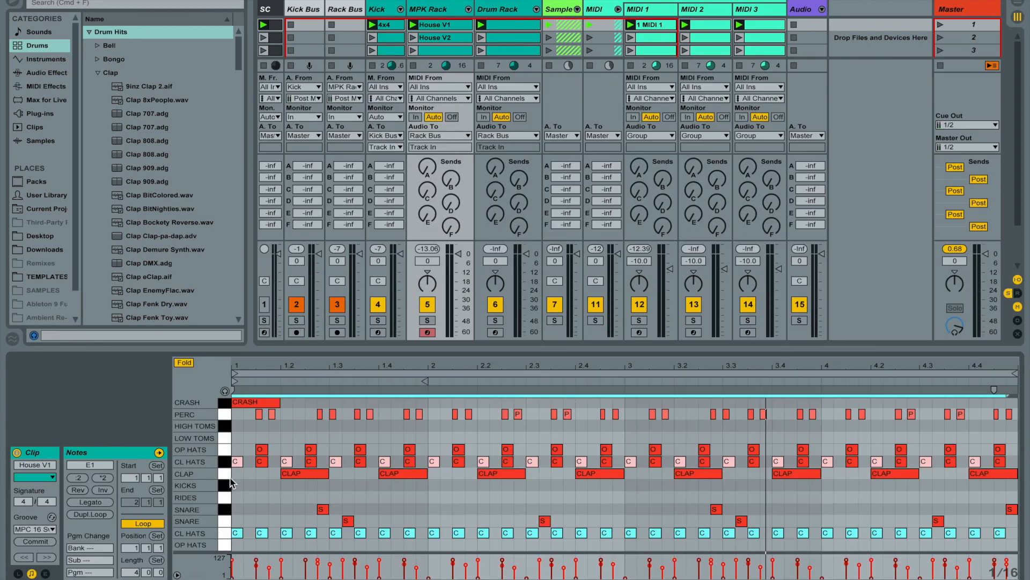
click(227, 451)
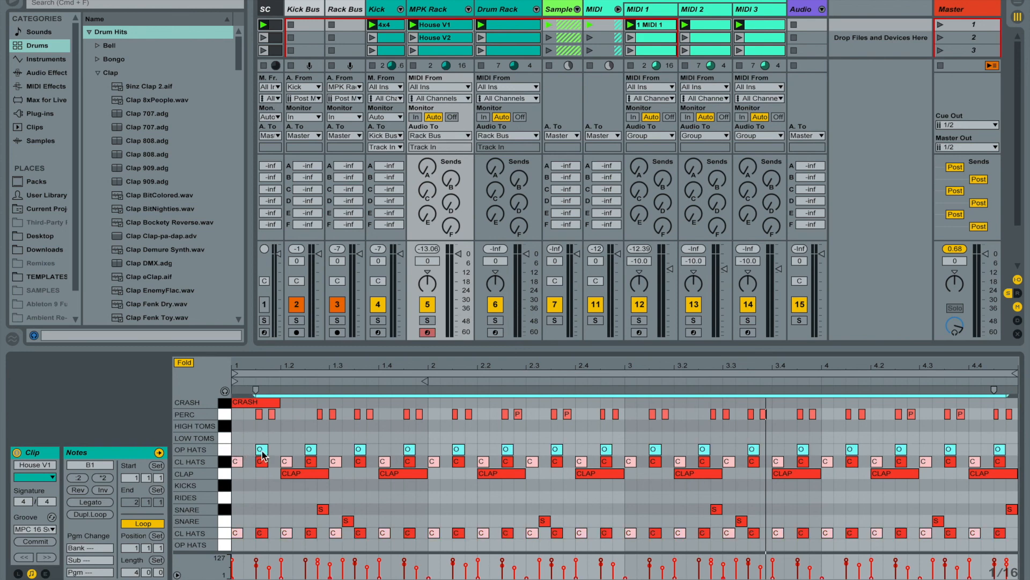
drag(263, 453, 260, 545)
click(268, 508)
key(space)
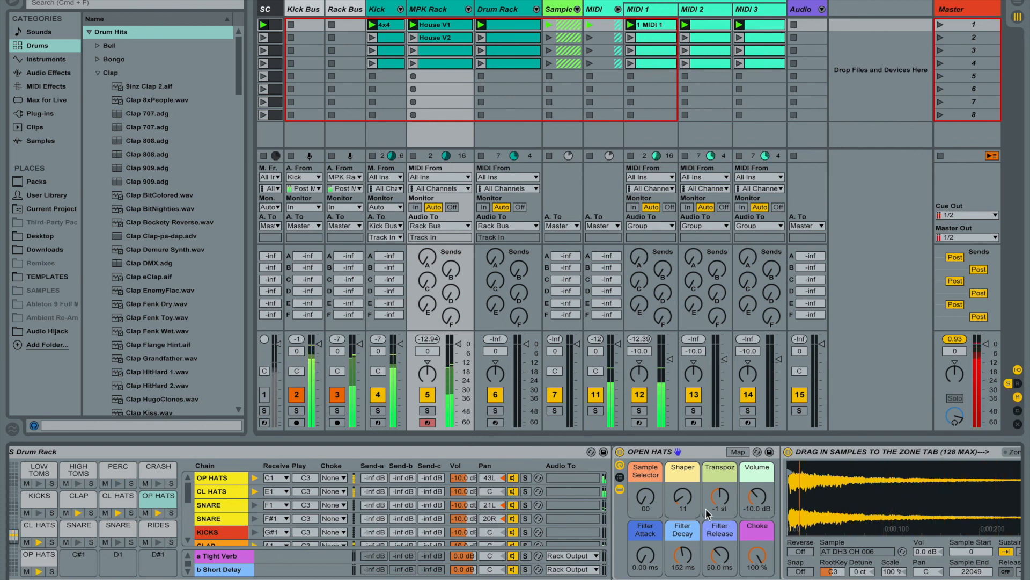
- Select the C1 OP HATS chain in the drum rack and hide the device view
drag(706, 510, 706, 504)
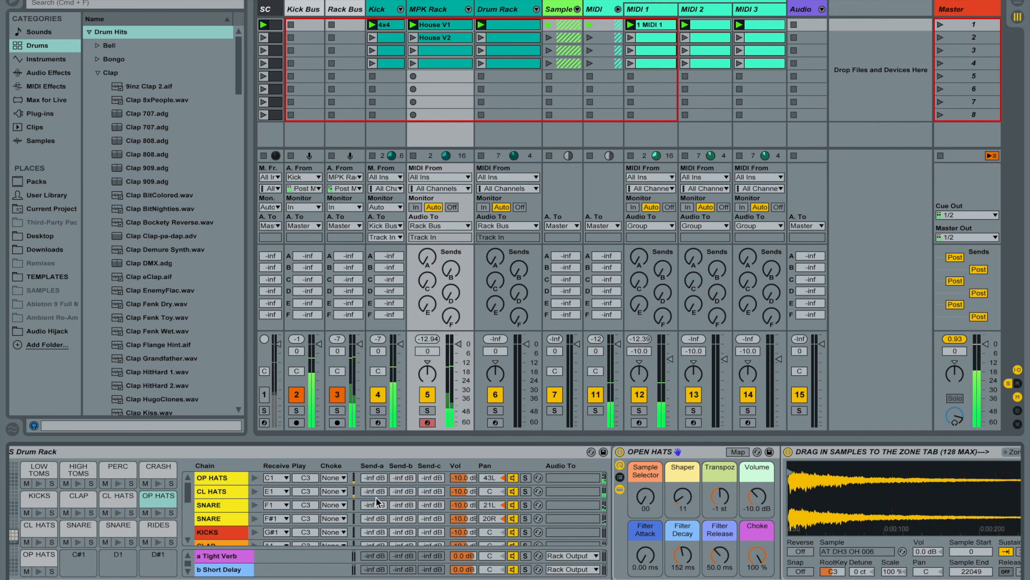
click(220, 479)
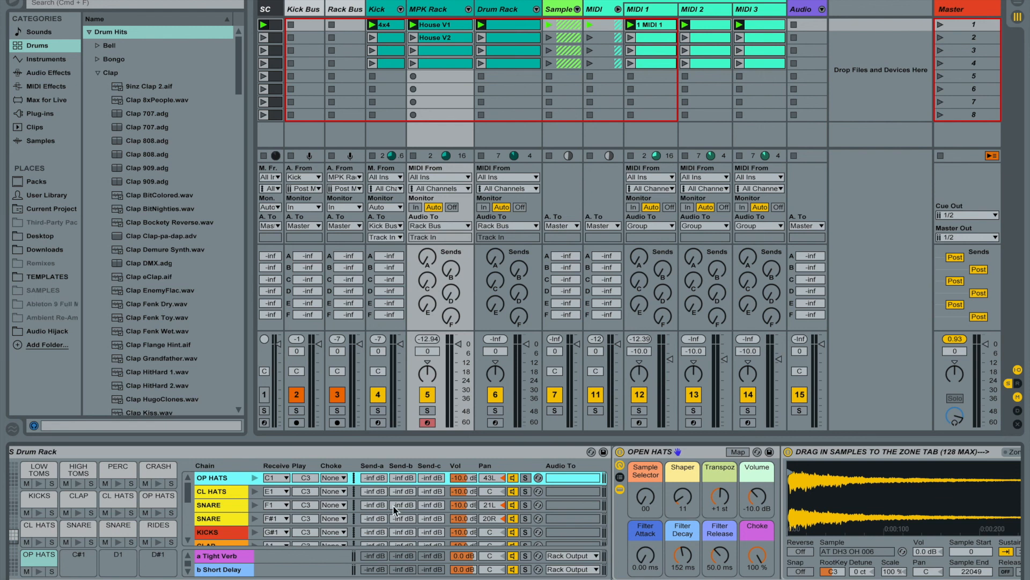
mouse_move(1023, 578)
click(1018, 578)
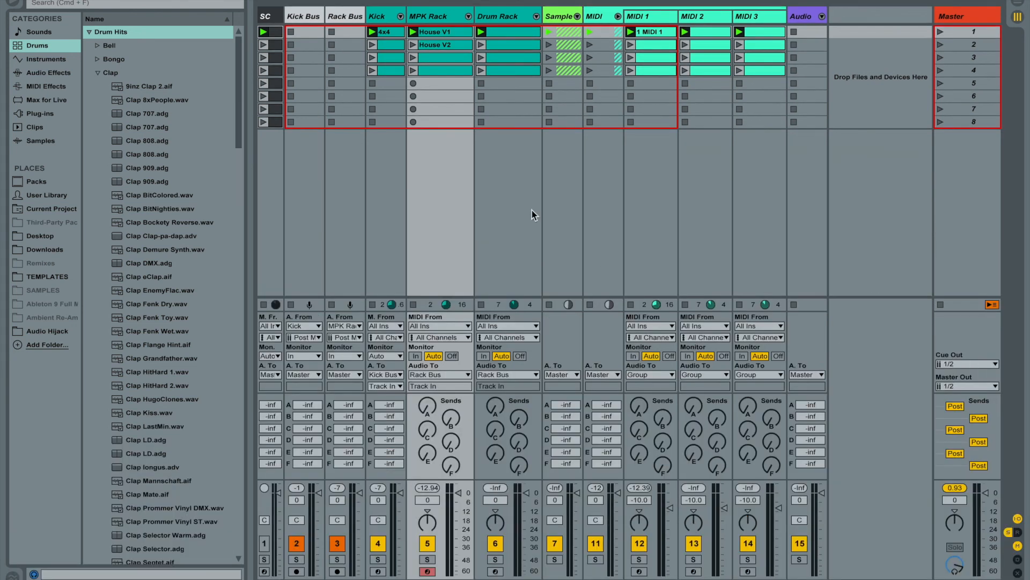